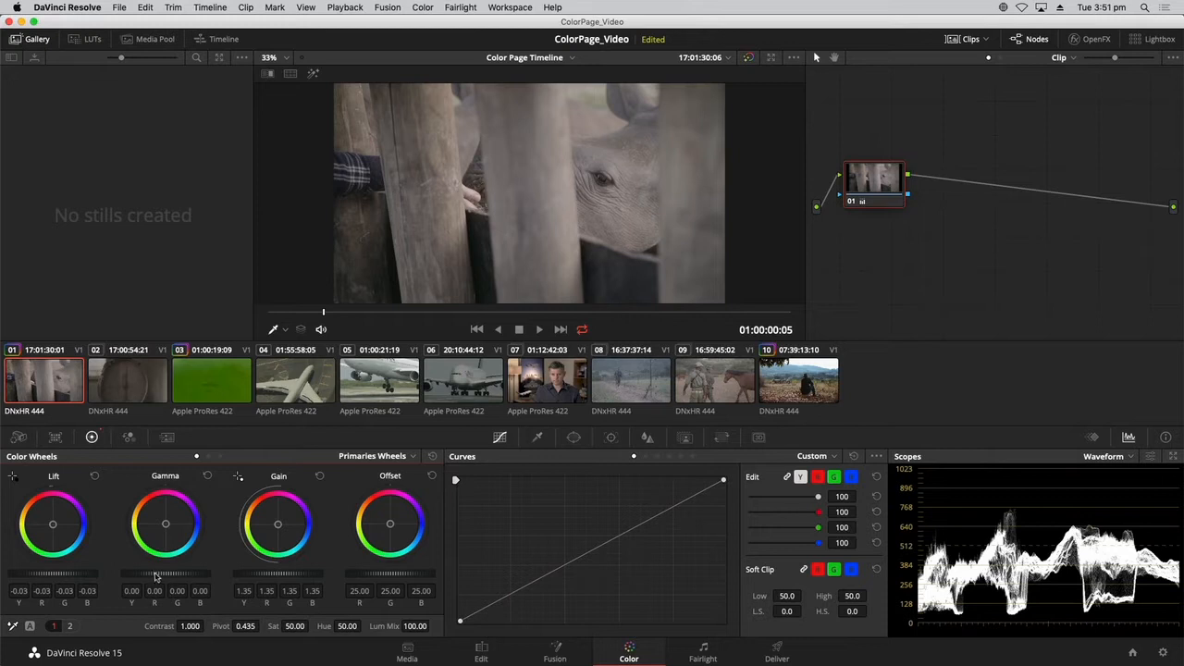
# Raise the overall Gamma of the rhino clip to 0.04 and look over the second page of adjustment controls
pyautogui.moveTo(165, 574); pyautogui.dragTo(188, 573)
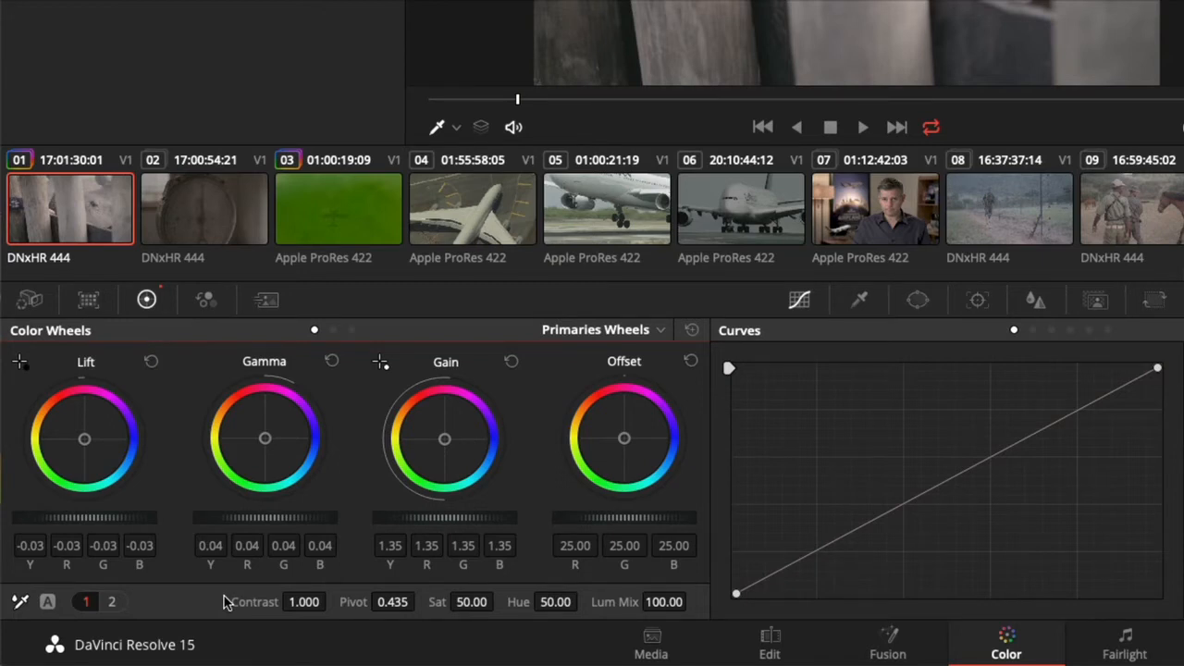
pyautogui.click(113, 602)
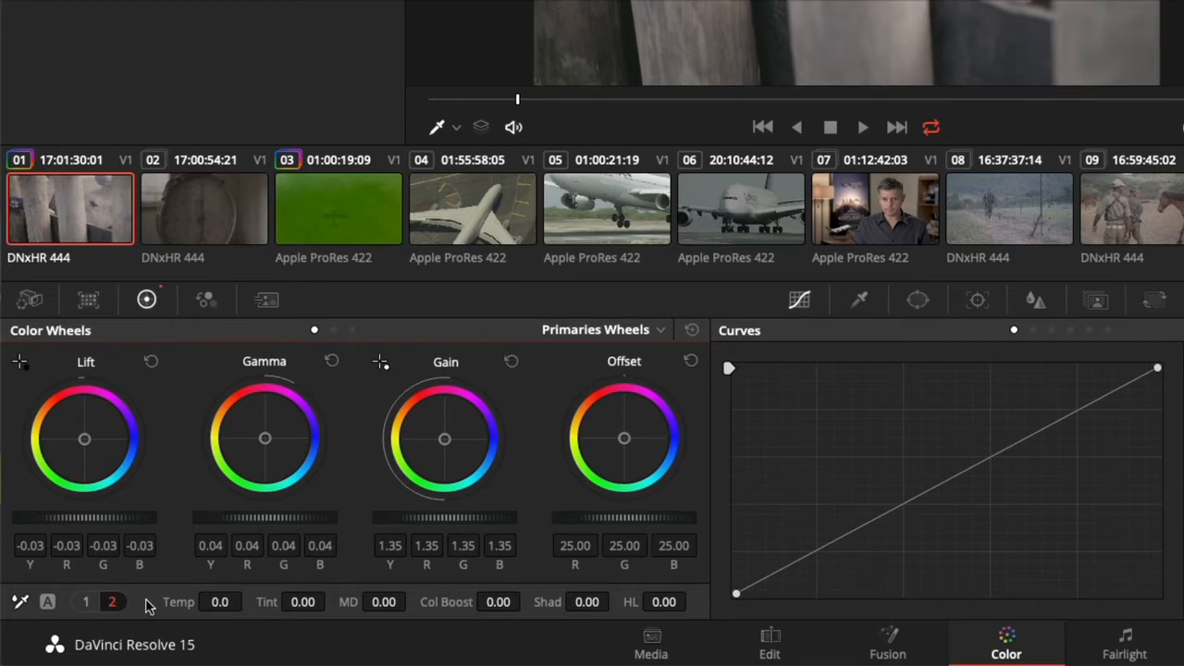
pyautogui.click(90, 602)
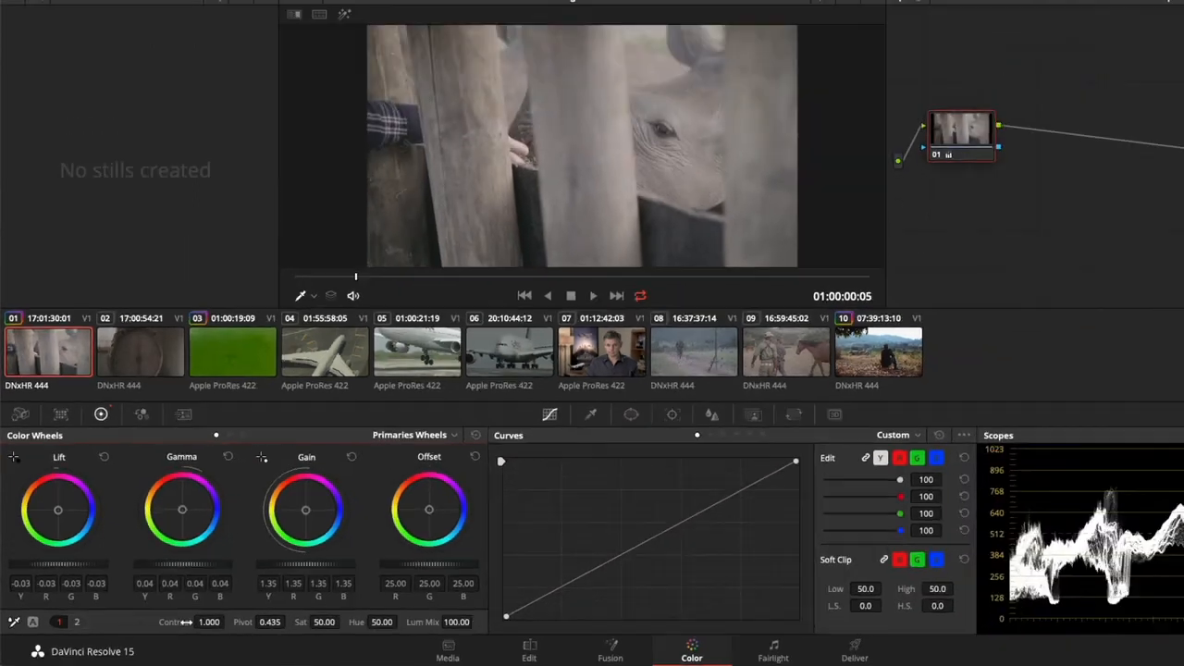
# Try a contrast of 1.644 on the rhino clip and reset the contrast to its default
pyautogui.moveTo(222, 621); pyautogui.dragTo(238, 621)
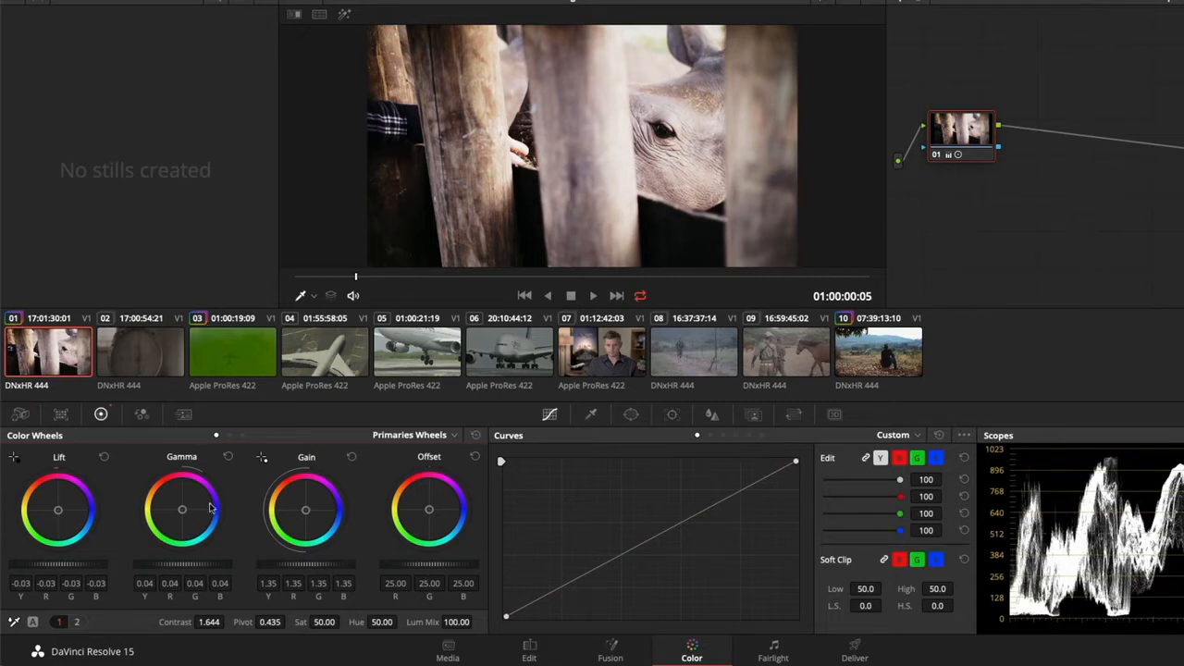
pyautogui.doubleClick(171, 622)
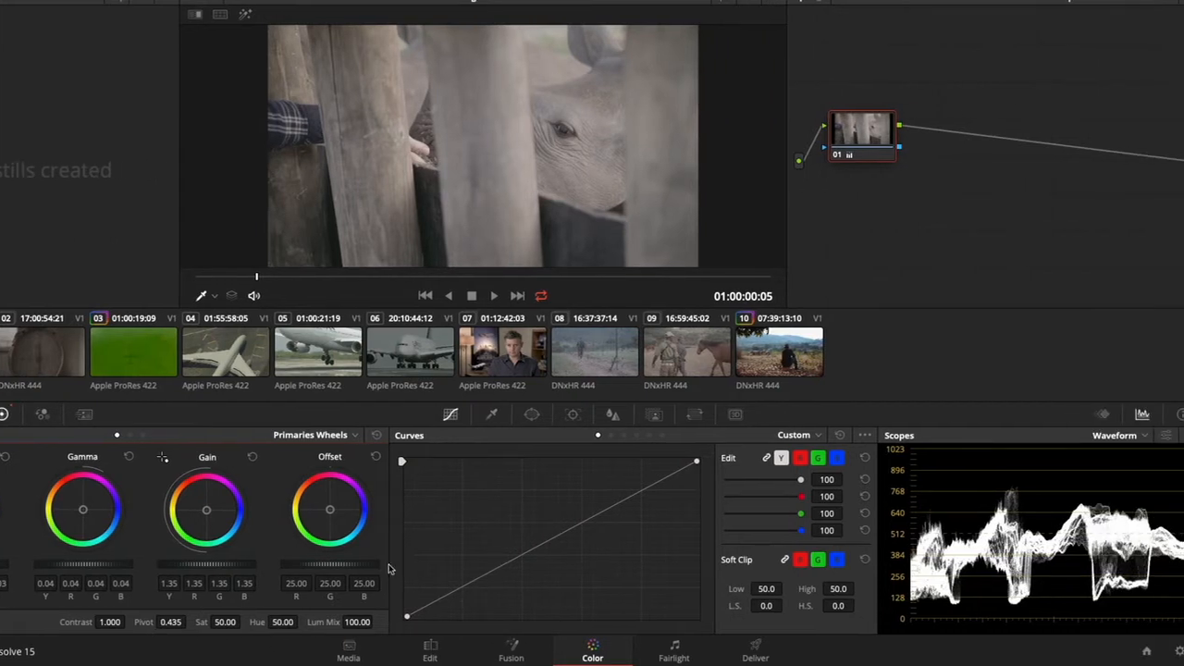
# Set the rhino clip's saturation to 75
pyautogui.click(222, 621)
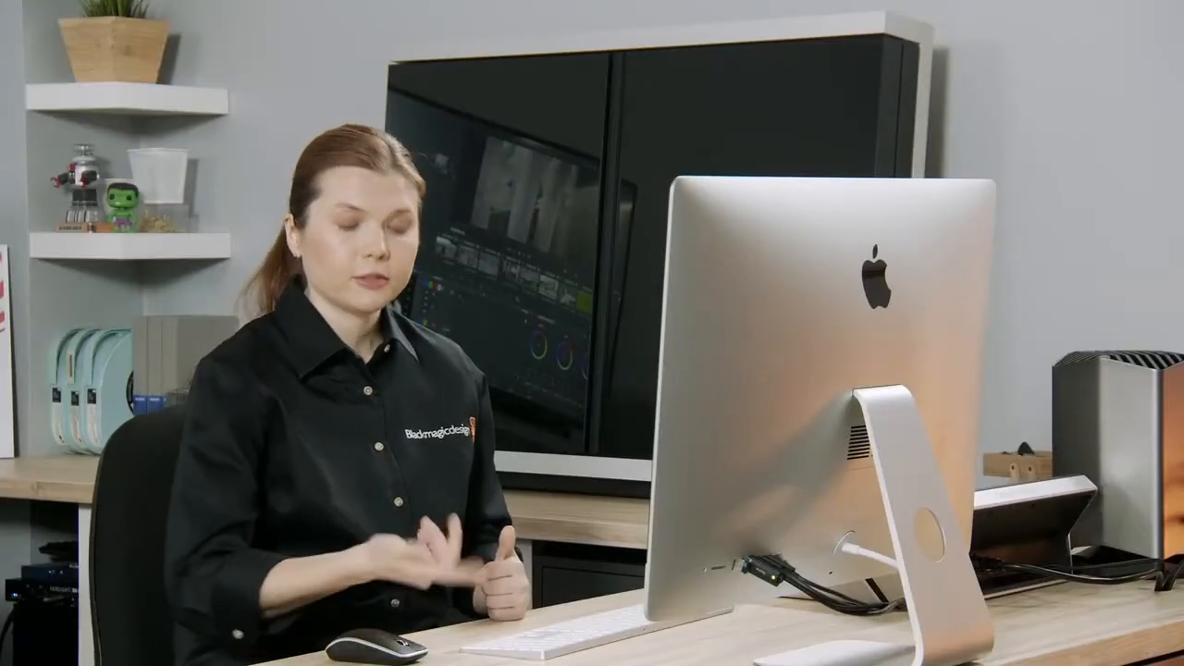
pyautogui.write('7')
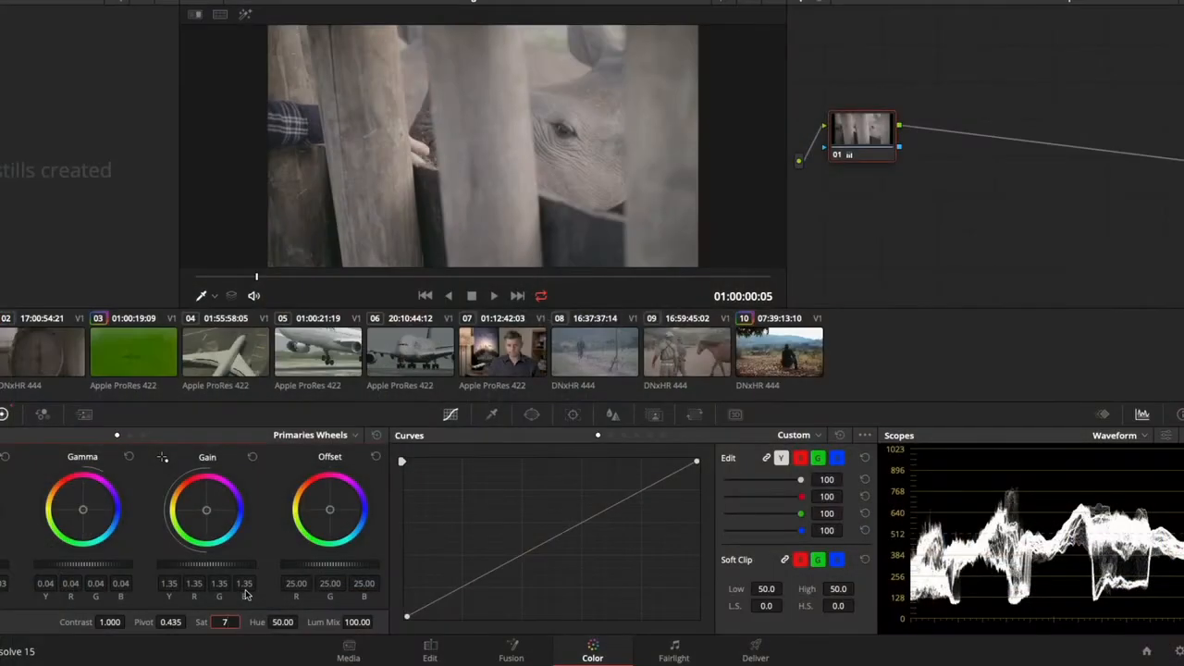
pyautogui.write('5')
pyautogui.press('Return')
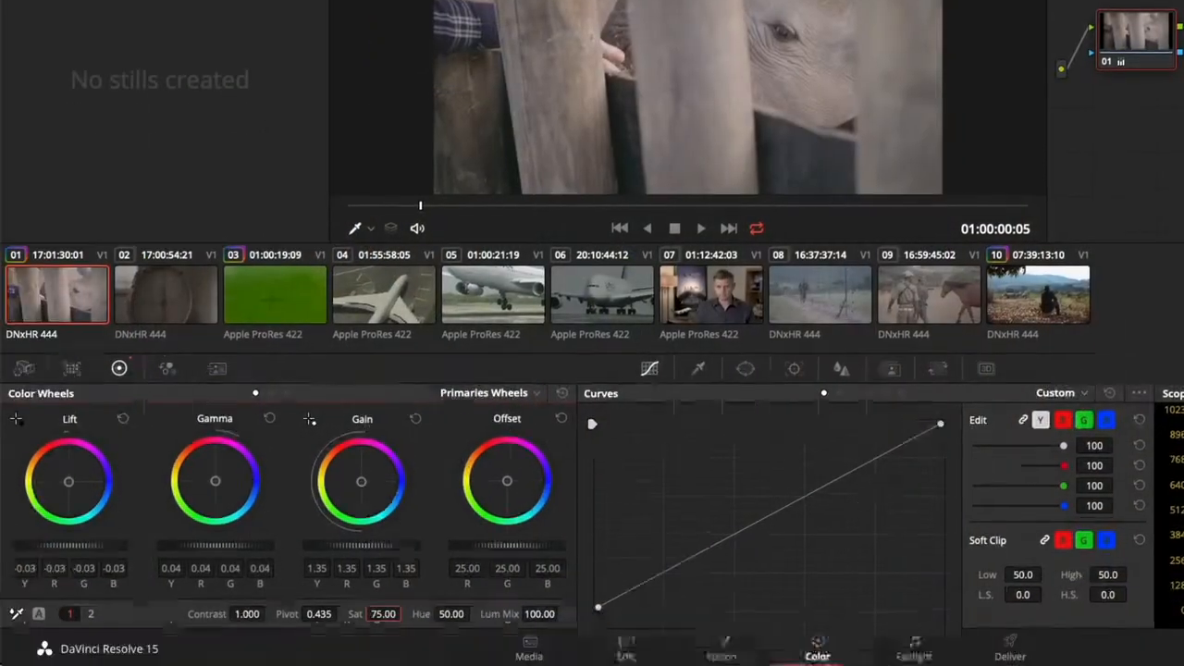
# Switch the primary color controls from wheels to Primaries Bars and try out the green Gain bar
pyautogui.click(470, 395)
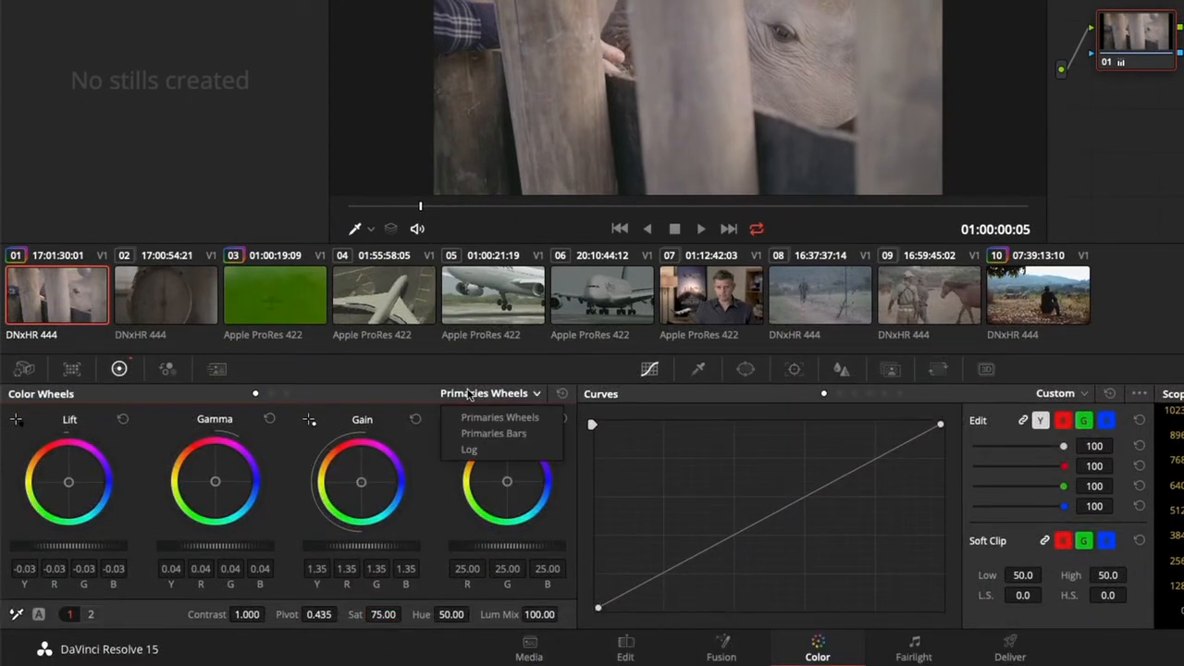
pyautogui.click(474, 435)
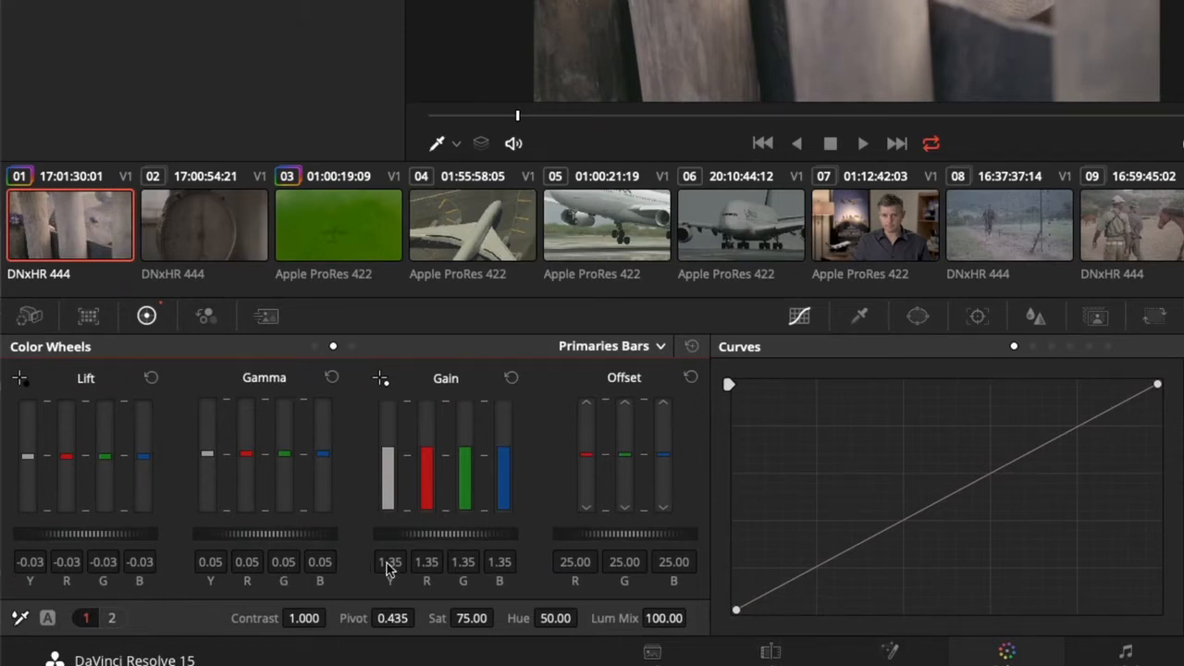
pyautogui.click(314, 348)
pyautogui.click(333, 348)
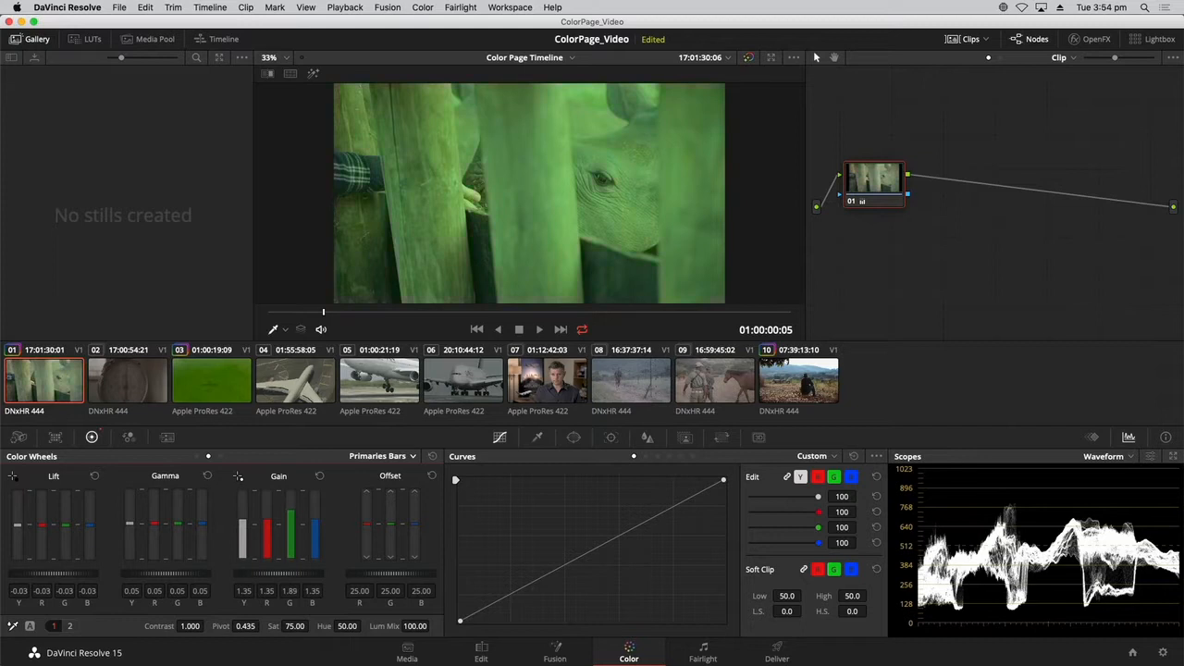
pyautogui.moveTo(291, 518)
pyautogui.mouseDown()
pyautogui.moveTo(291, 546)
pyautogui.moveTo(290, 529)
pyautogui.mouseUp()
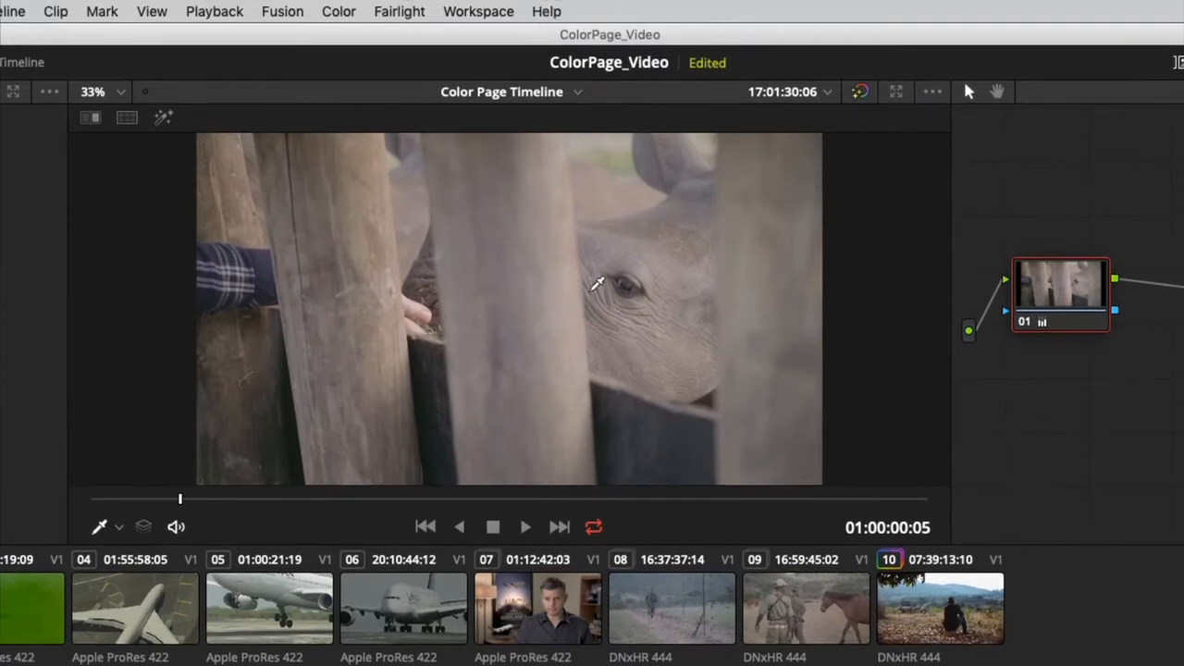
# Turn on the picker RGB value display in the viewer and lower the red Gain to 1.30
pyautogui.rightClick(594, 270)
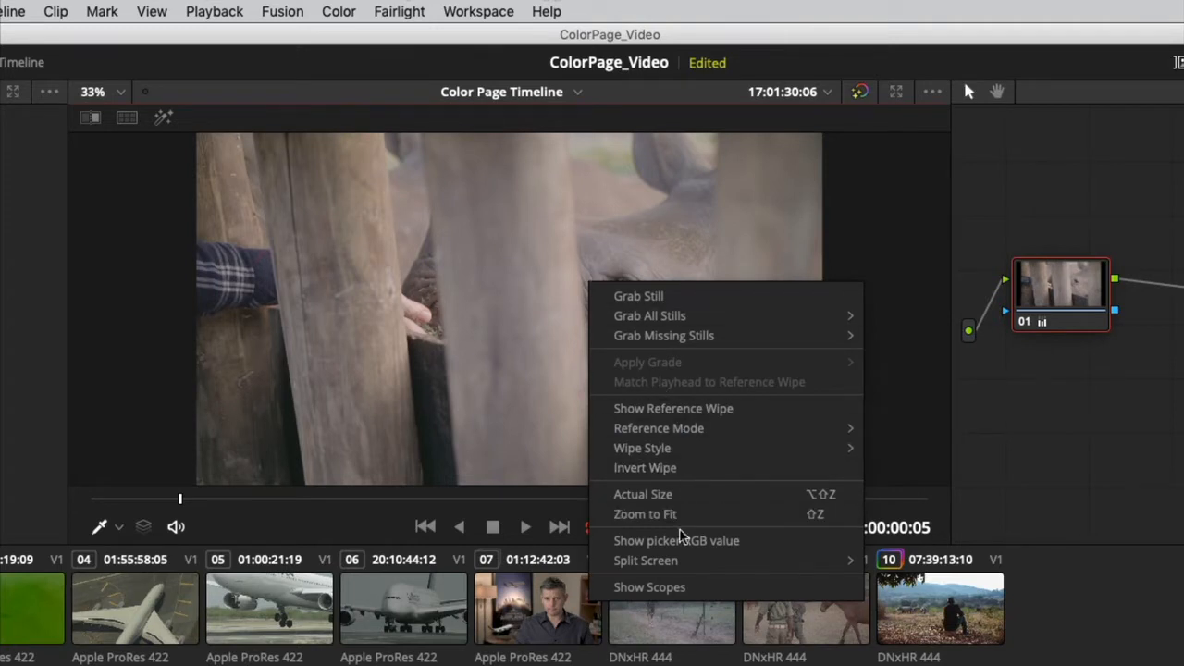
pyautogui.moveTo(676, 556)
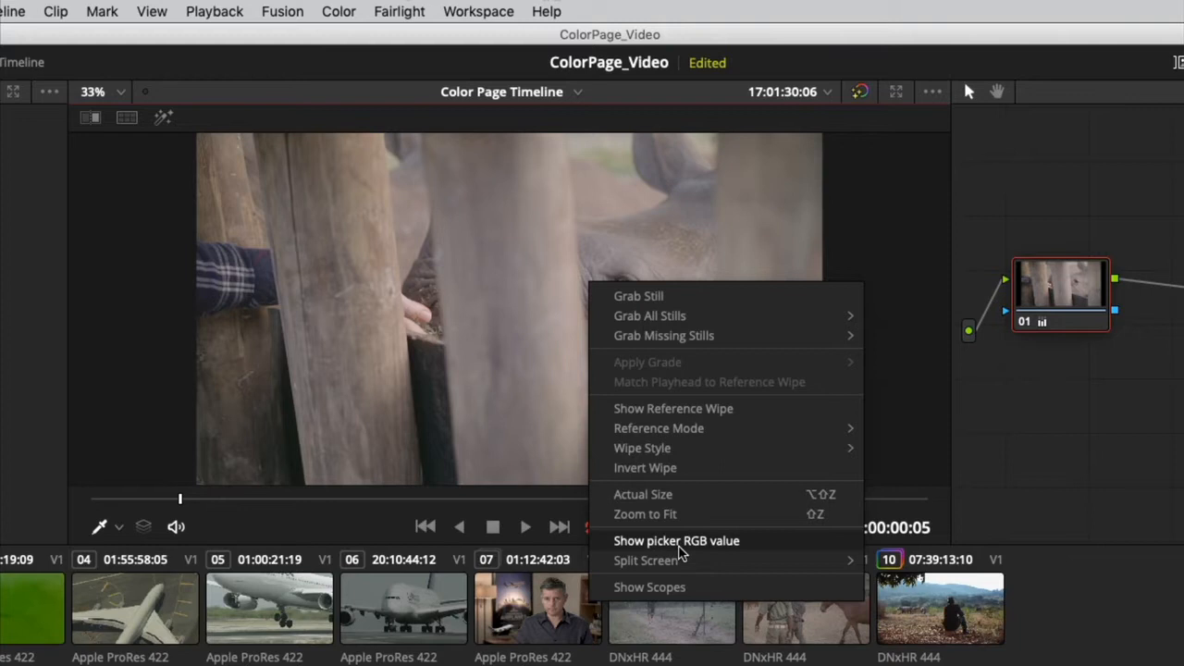
pyautogui.click(679, 544)
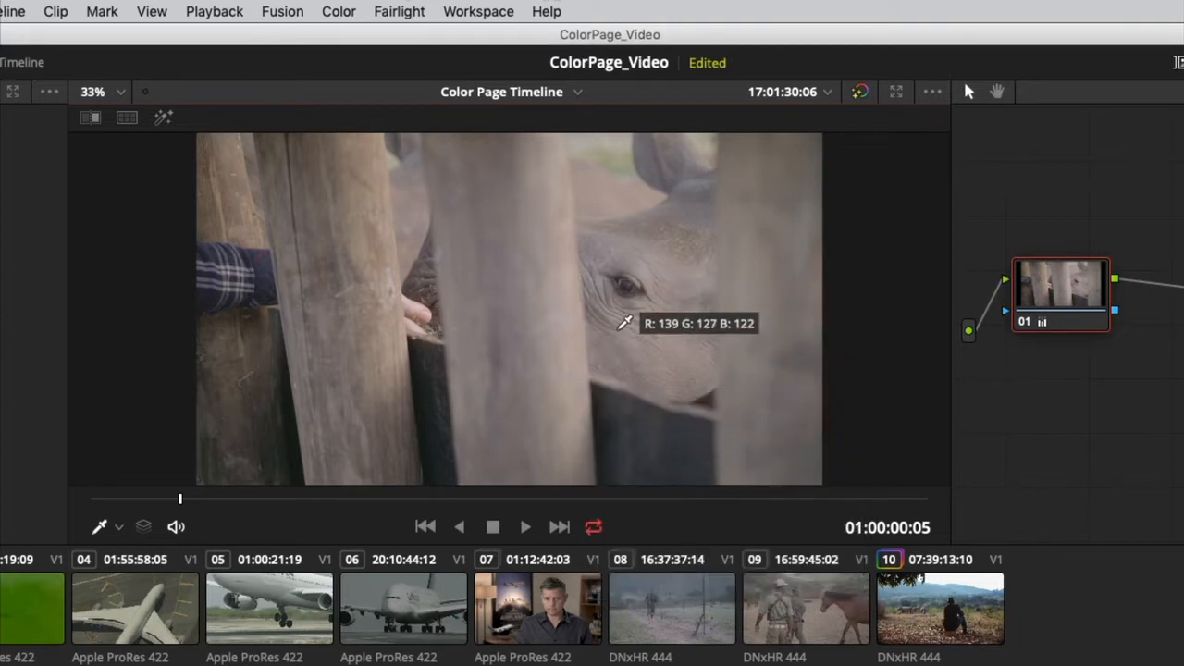
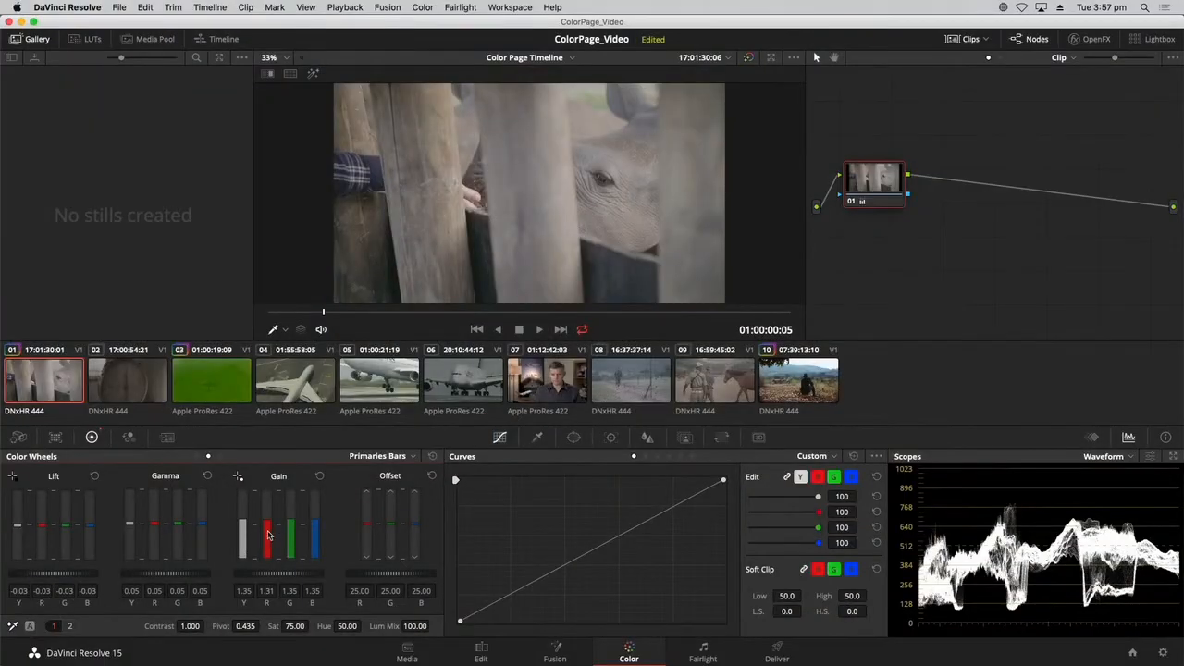
pyautogui.moveTo(269, 535); pyautogui.dragTo(267, 534)
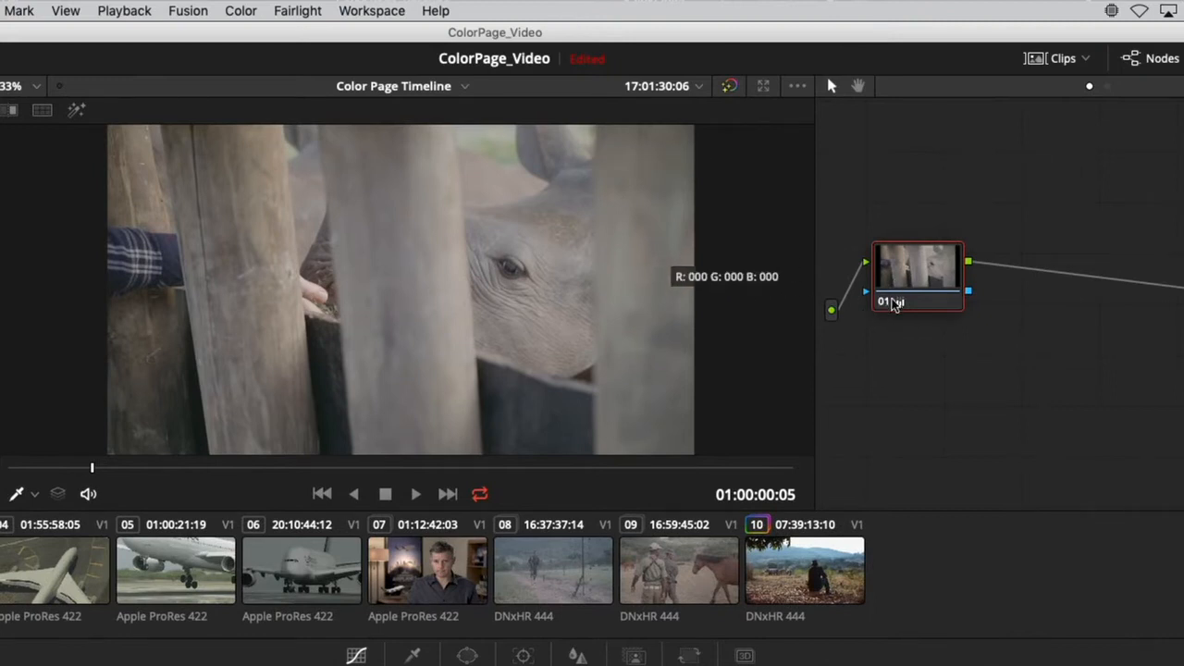
# Compare the image with node 01 bypassed and enabled, and shift the node slightly along the node graph
pyautogui.click(884, 303)
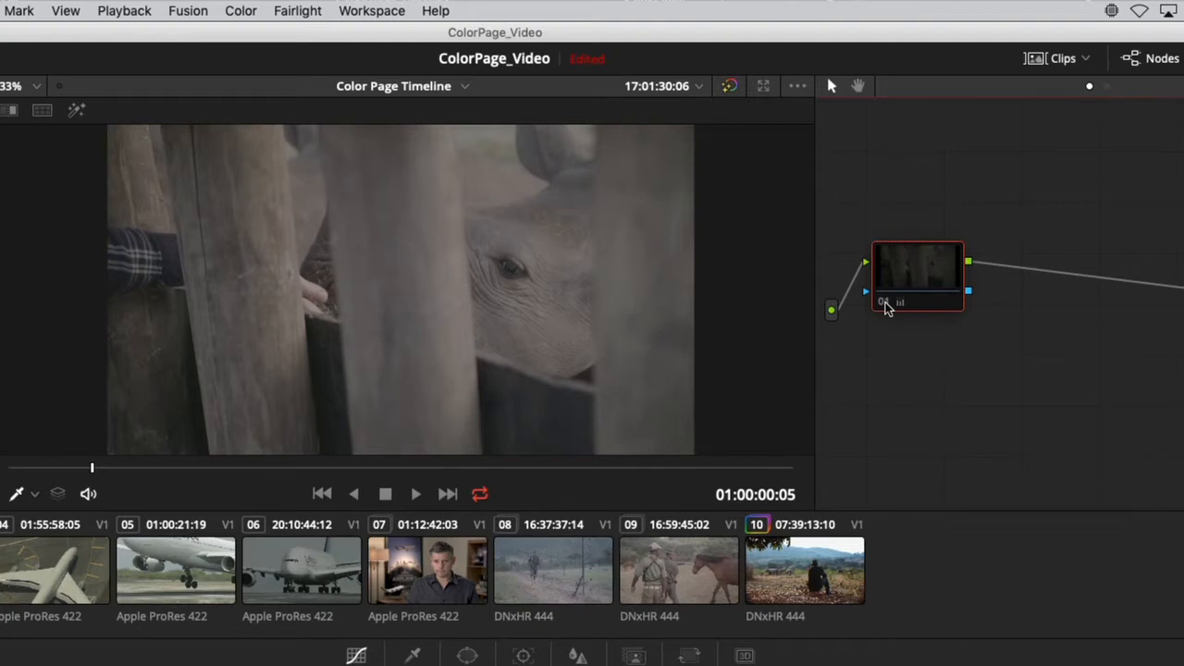
pyautogui.click(884, 303)
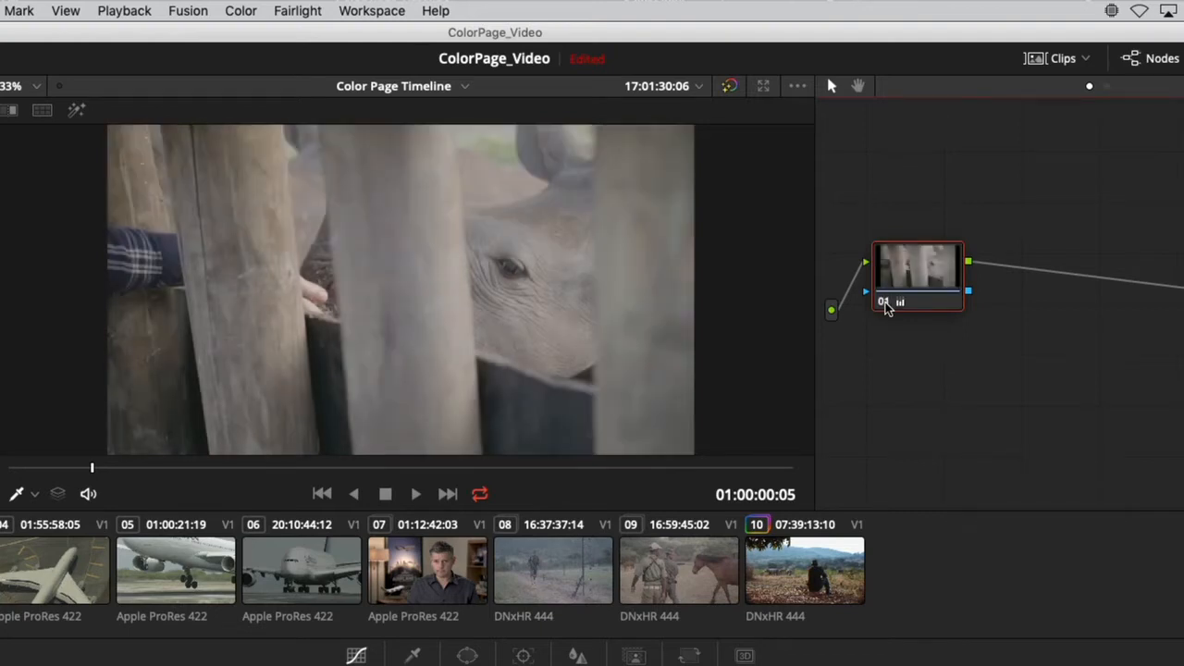
pyautogui.click(884, 303)
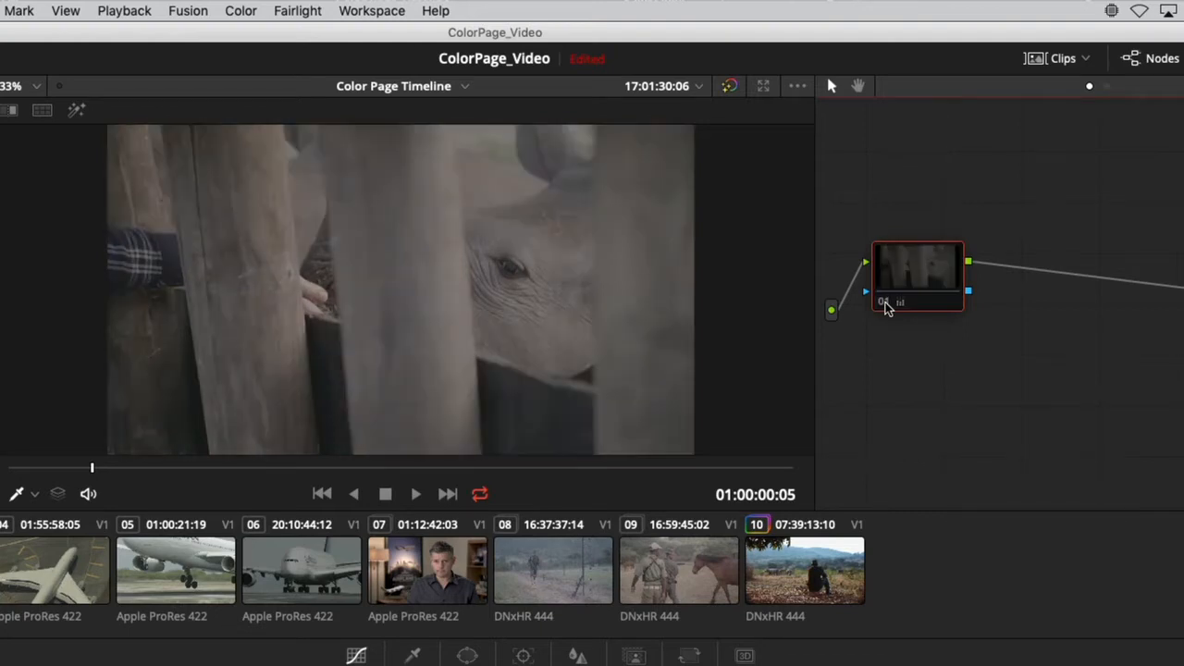
pyautogui.click(884, 303)
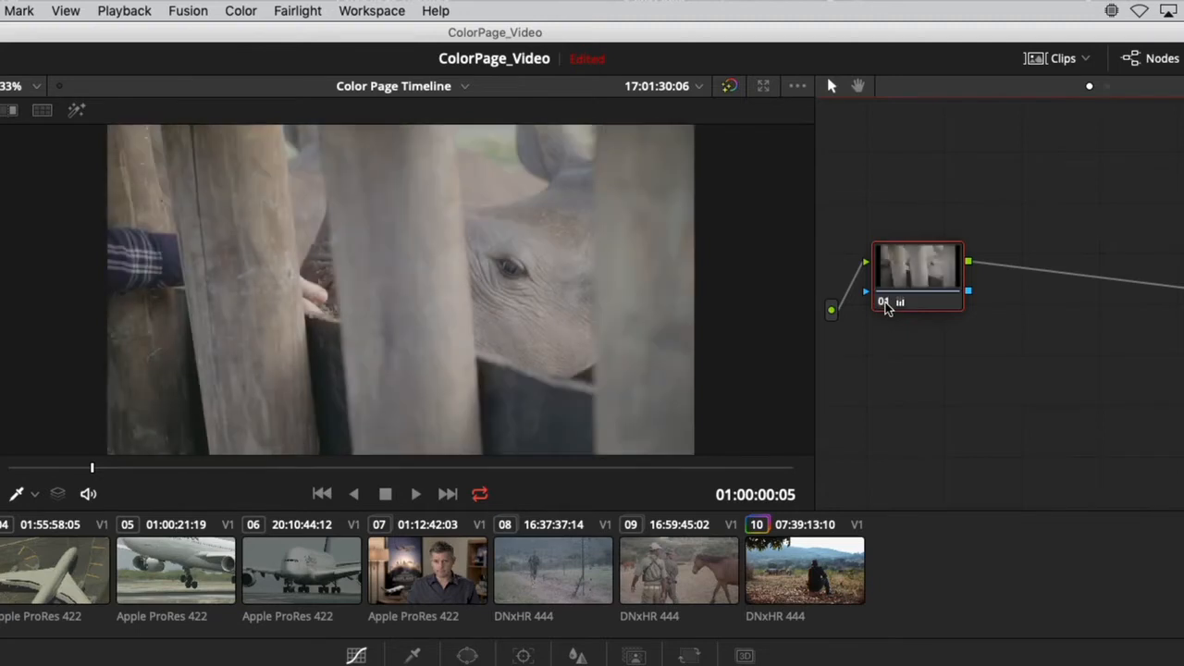
pyautogui.moveTo(905, 294); pyautogui.dragTo(942, 289)
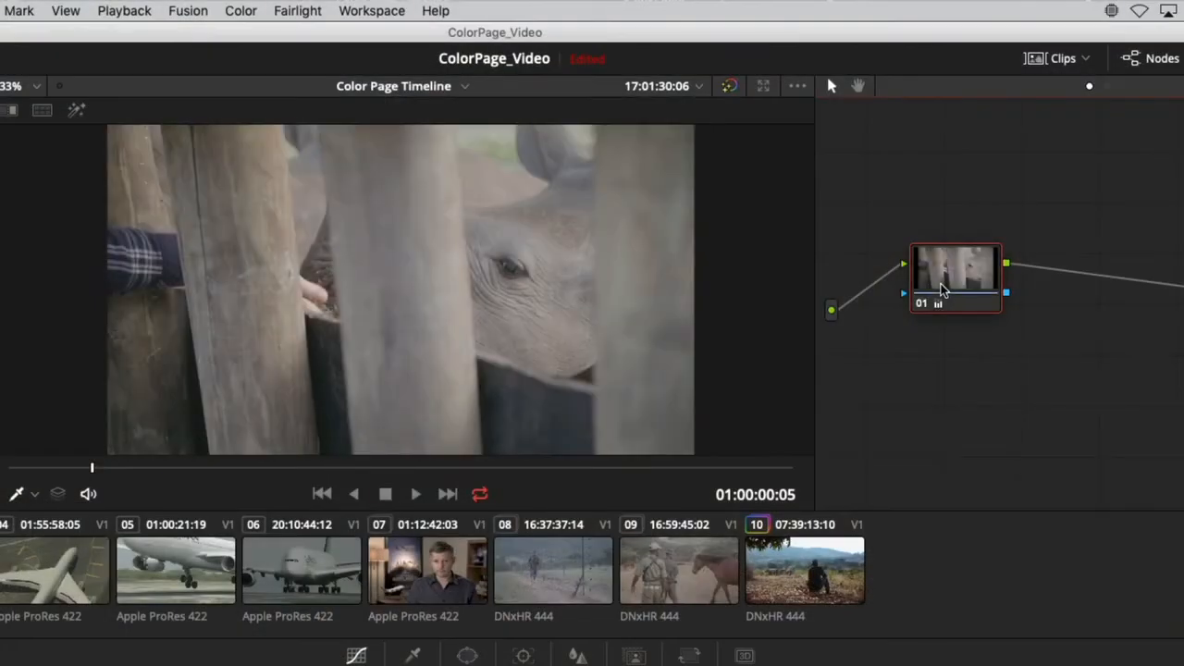
# Zoom the viewer image out and partly back in, and fit it to the viewer again
pyautogui.press('super+minus')
pyautogui.press('super+minus')
pyautogui.press('super+minus')
pyautogui.press('super+minus')
pyautogui.press('super+minus')
pyautogui.press('super+minus')
pyautogui.press('super+minus')
pyautogui.press('super+minus')
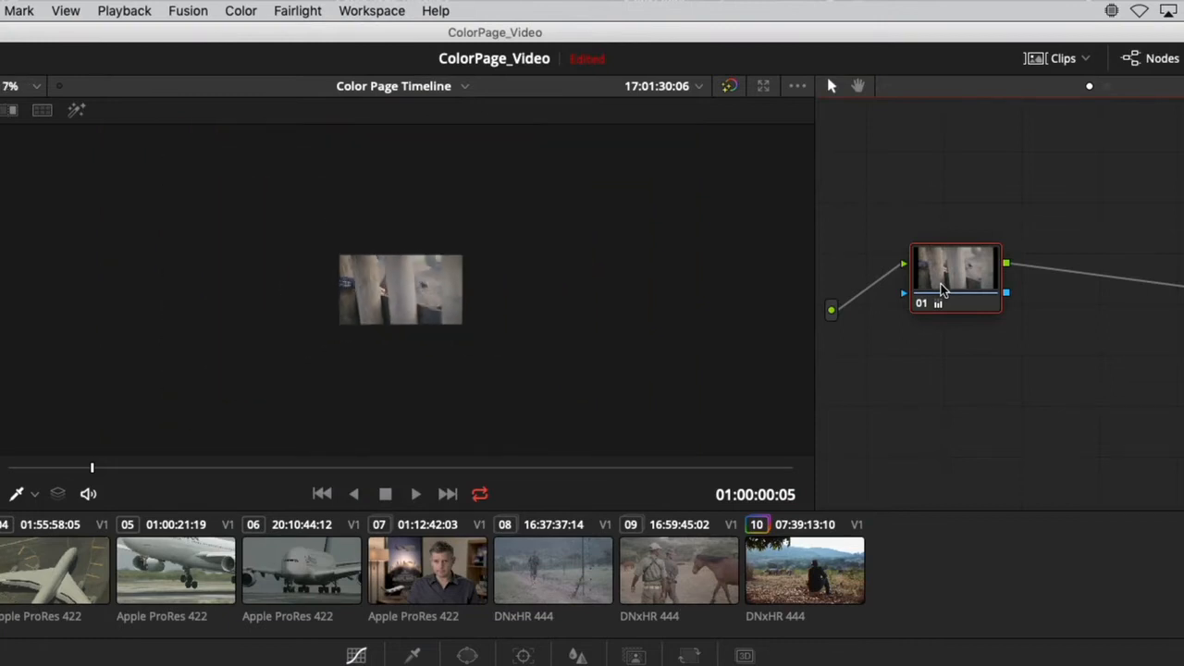
pyautogui.press('super+equal')
pyautogui.press('super+equal')
pyautogui.press('super+equal')
pyautogui.press('super+equal')
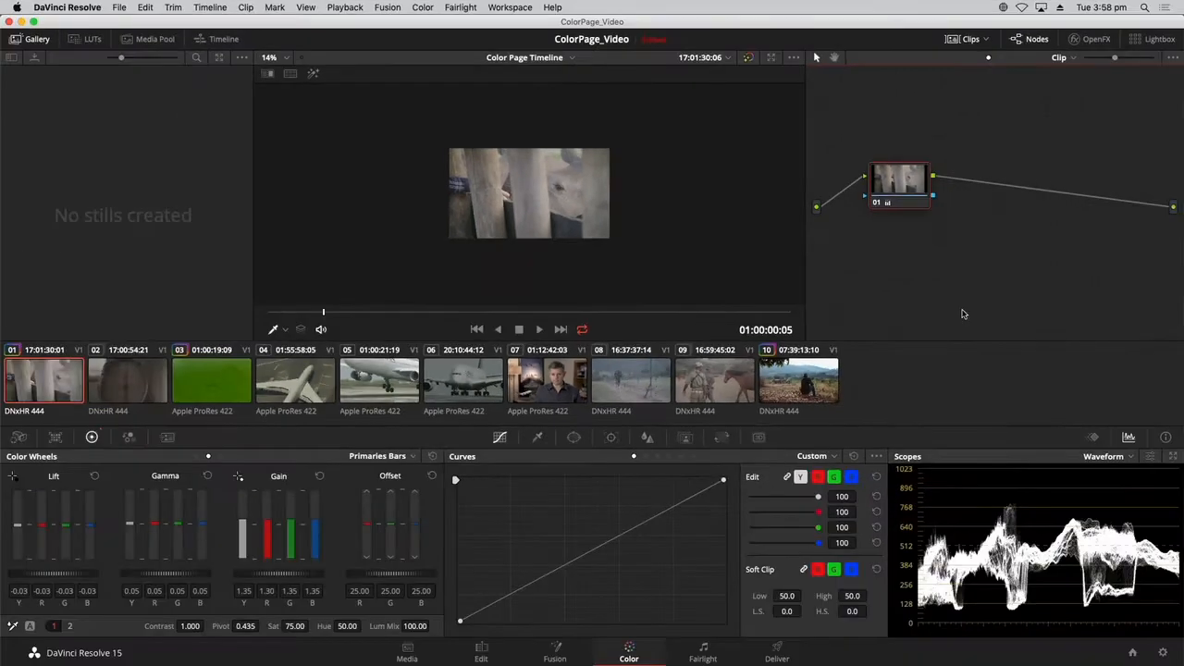
pyautogui.hotkey('shift', 'z')
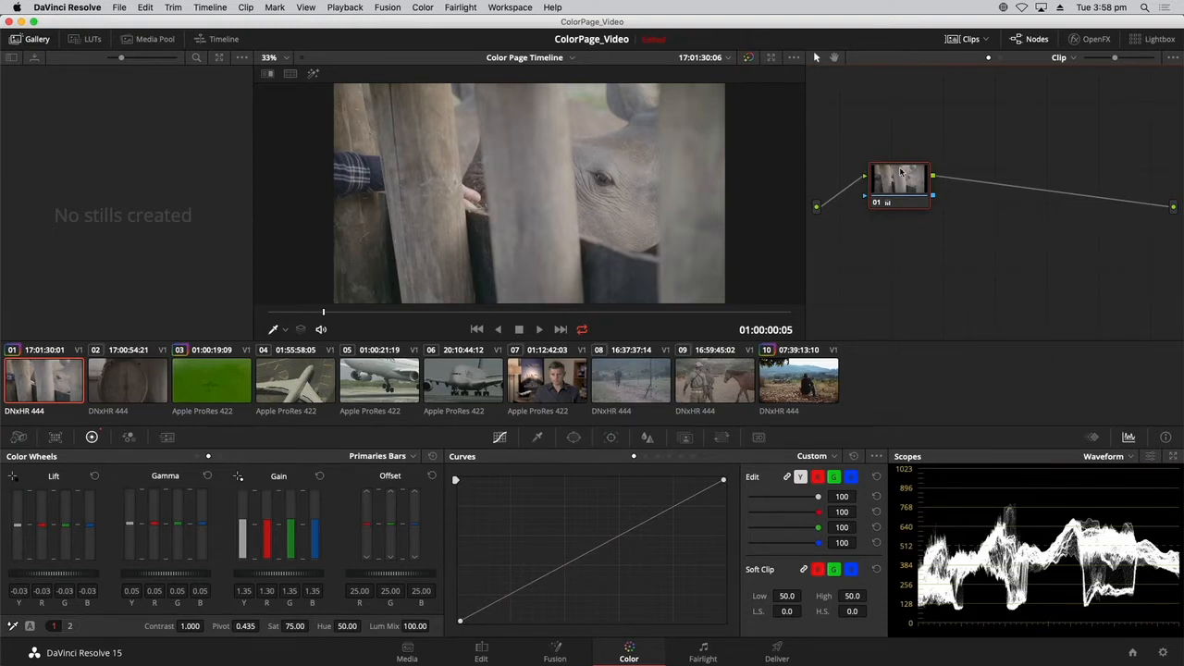
# Reposition node 01 in the node graph and check the image with its grade bypassed and restored
pyautogui.moveTo(901, 172)
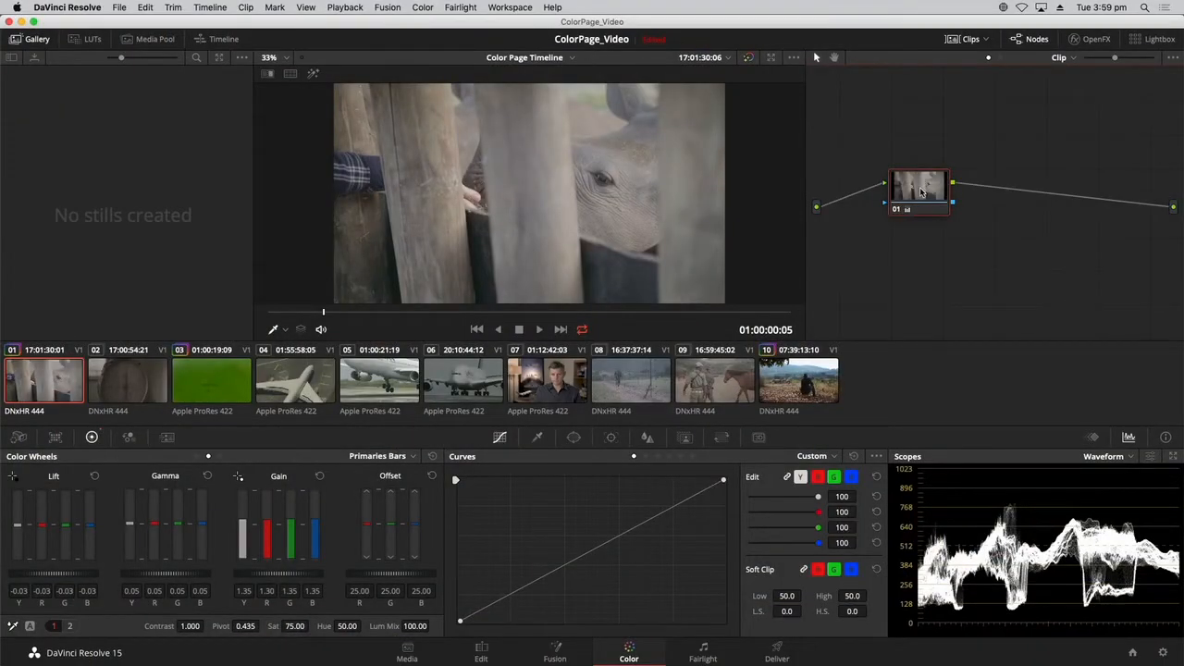
pyautogui.moveTo(920, 191); pyautogui.dragTo(927, 193)
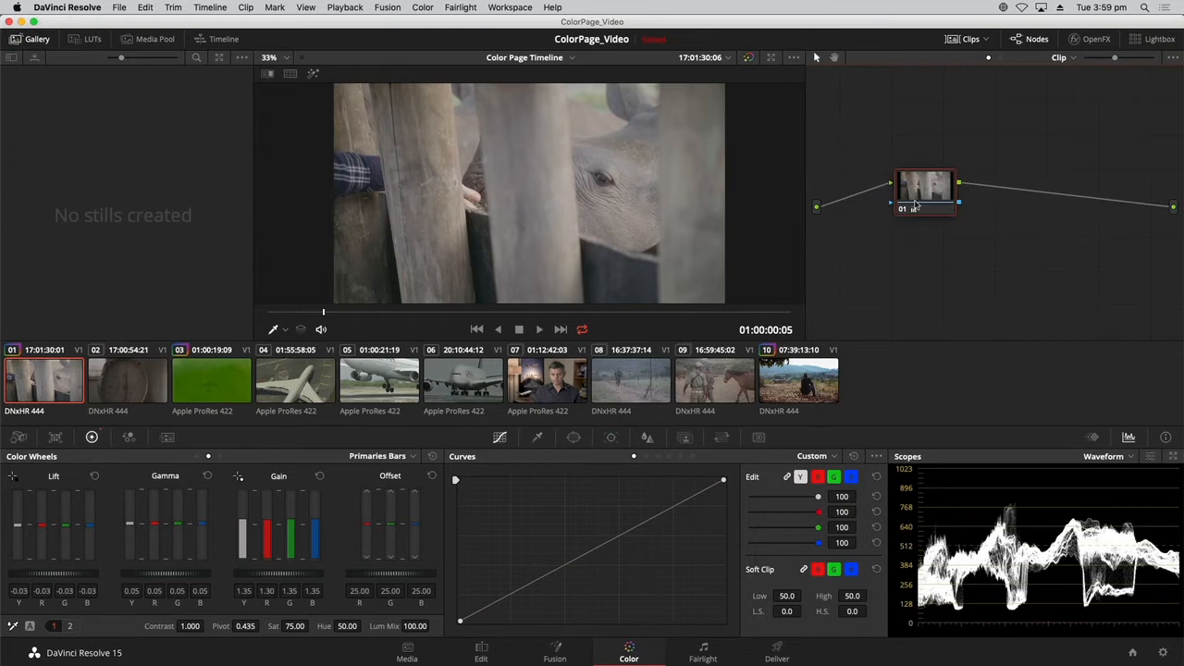
pyautogui.click(903, 210)
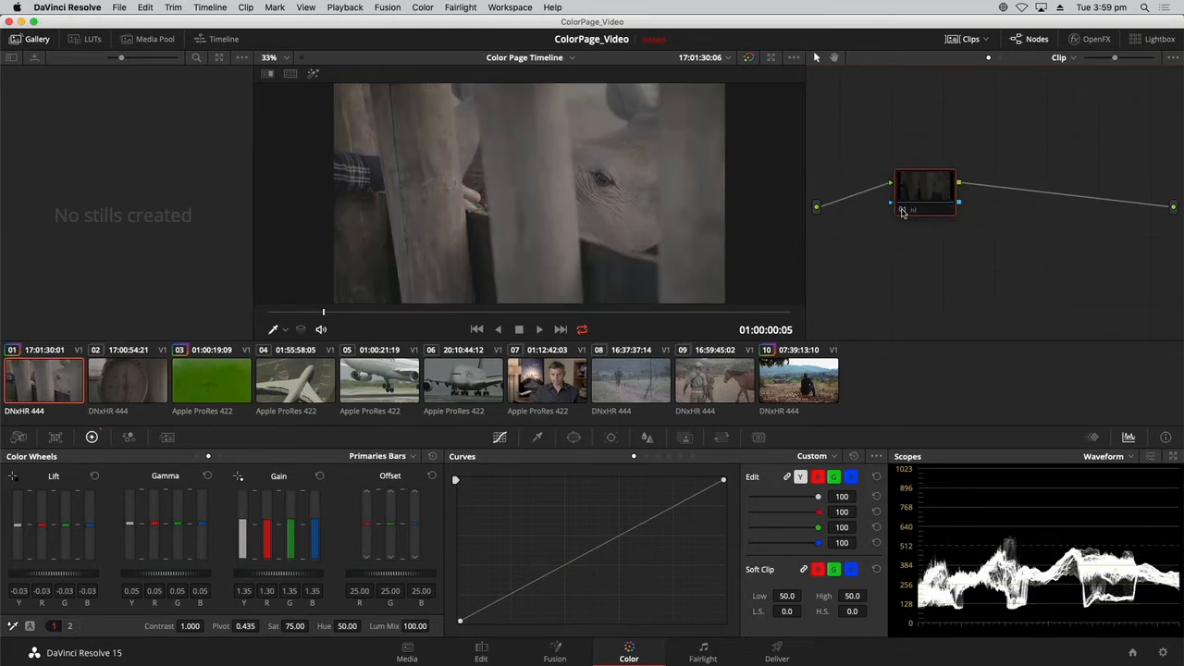
pyautogui.click(903, 210)
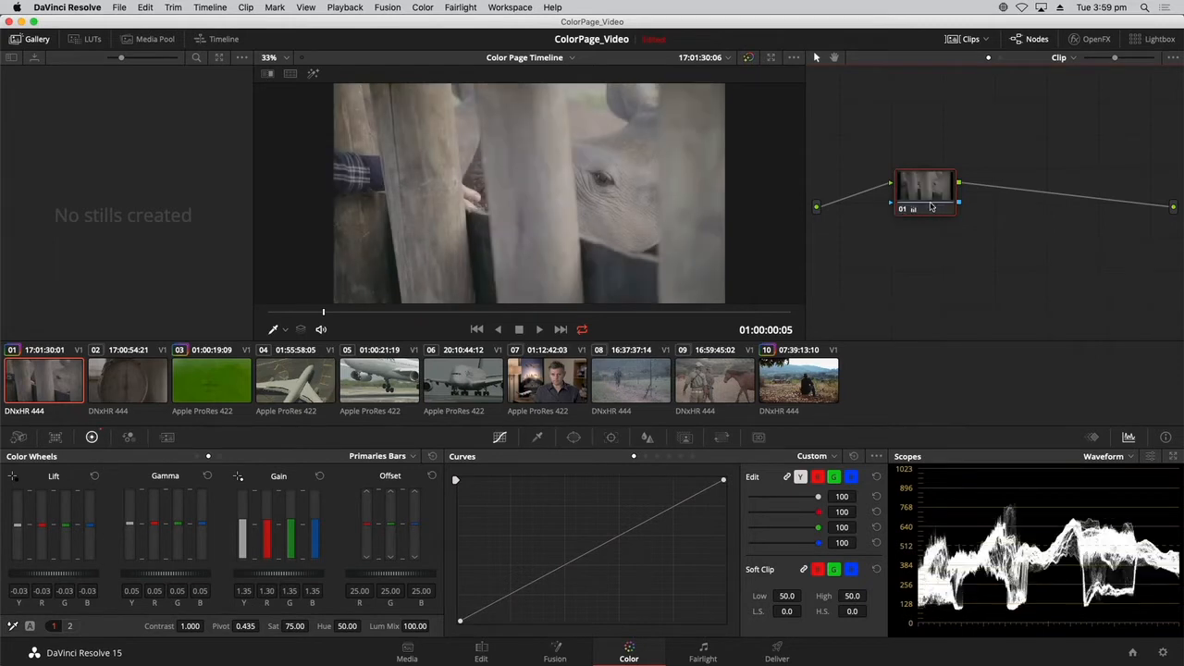
pyautogui.moveTo(921, 192); pyautogui.dragTo(891, 183)
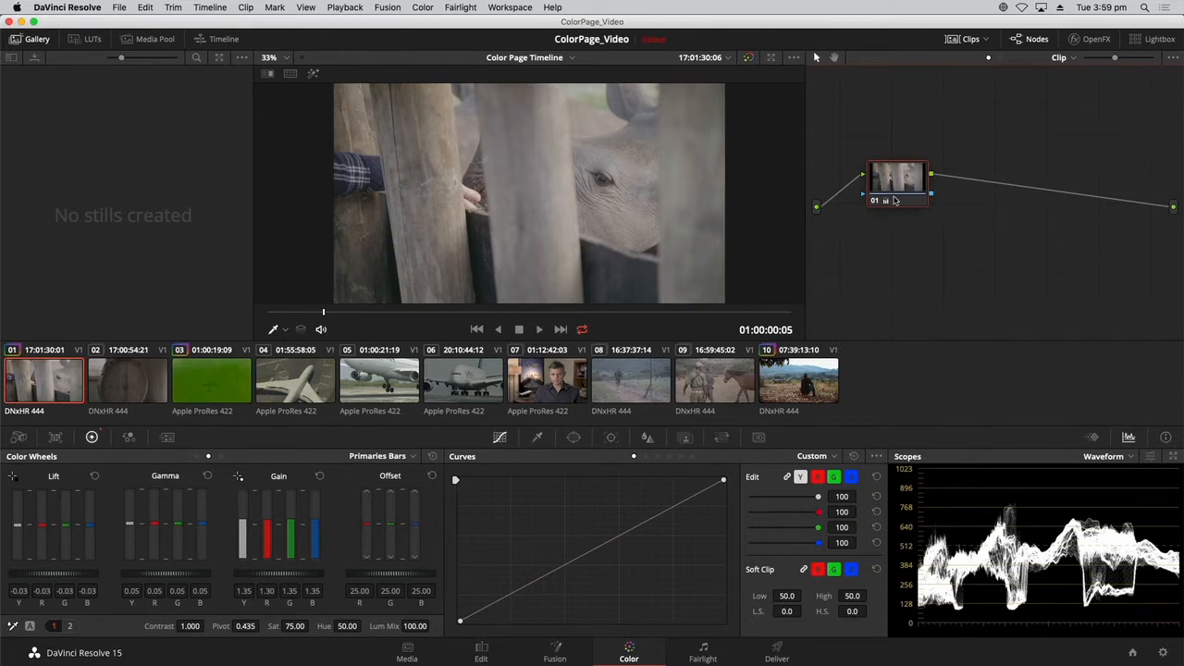
pyautogui.moveTo(907, 178); pyautogui.dragTo(905, 176)
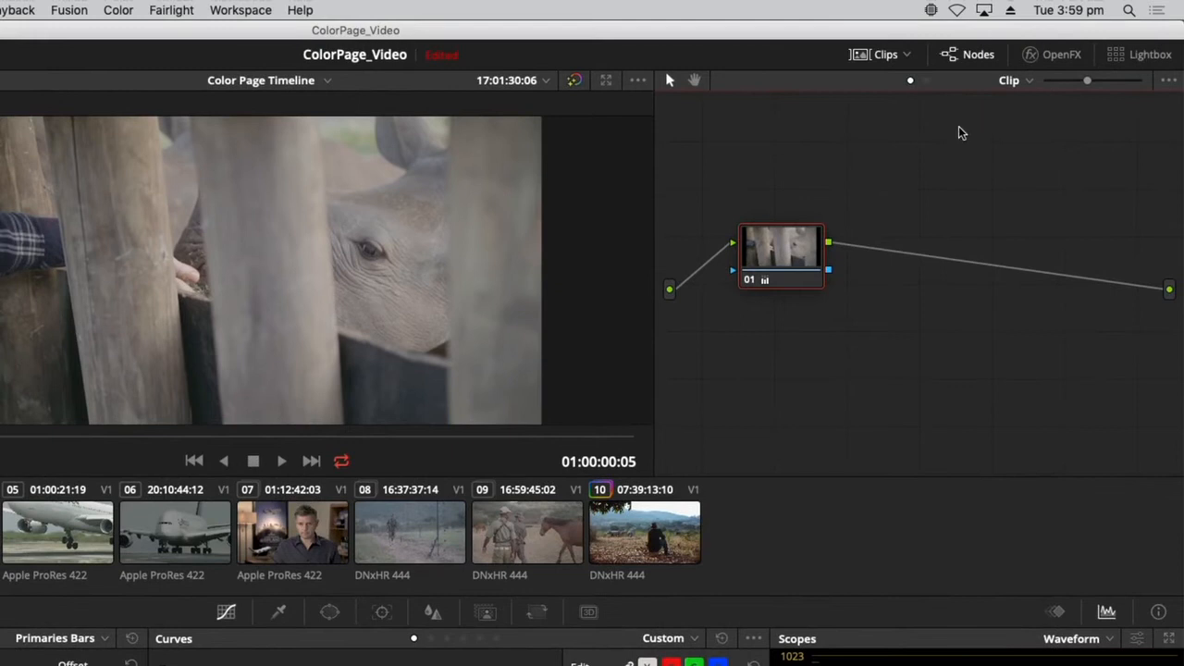
# Add a serial node after node 01 and move it farther away from node 01 in the graph
pyautogui.rightClick(787, 253)
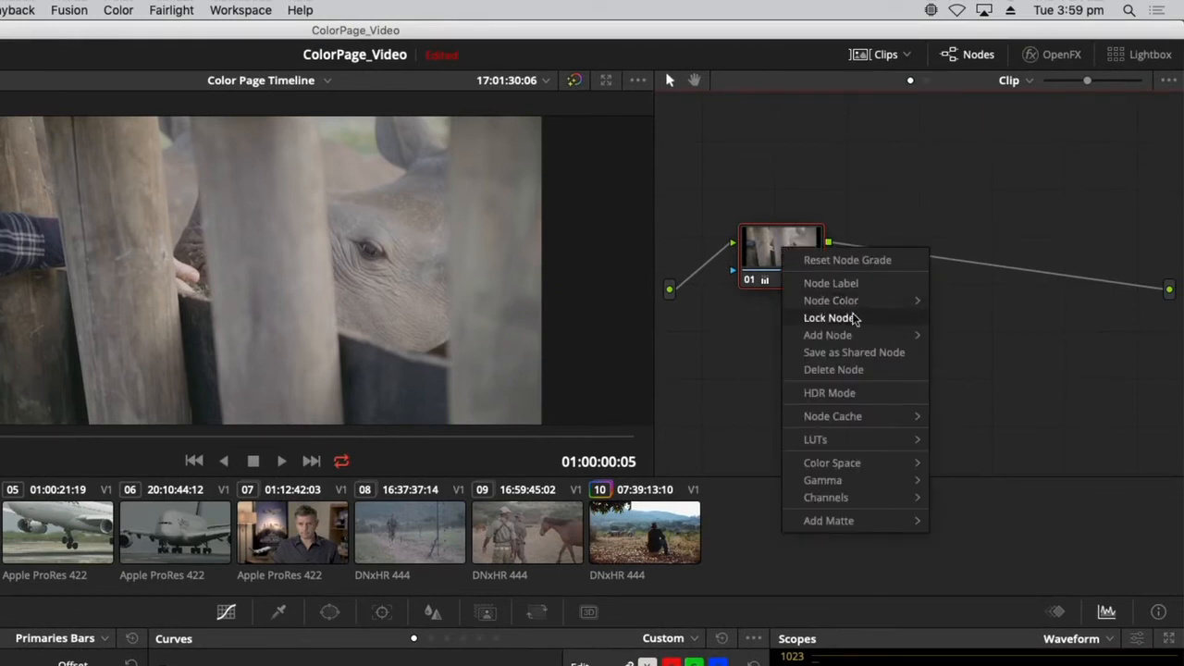
pyautogui.moveTo(861, 338)
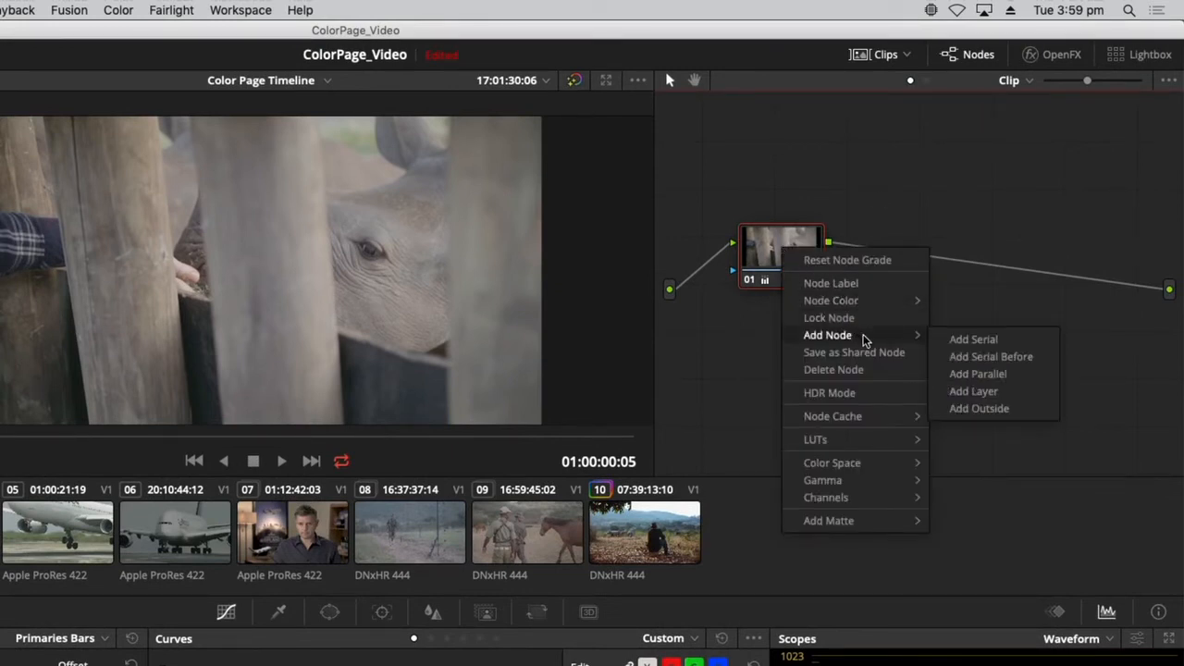
pyautogui.click(971, 342)
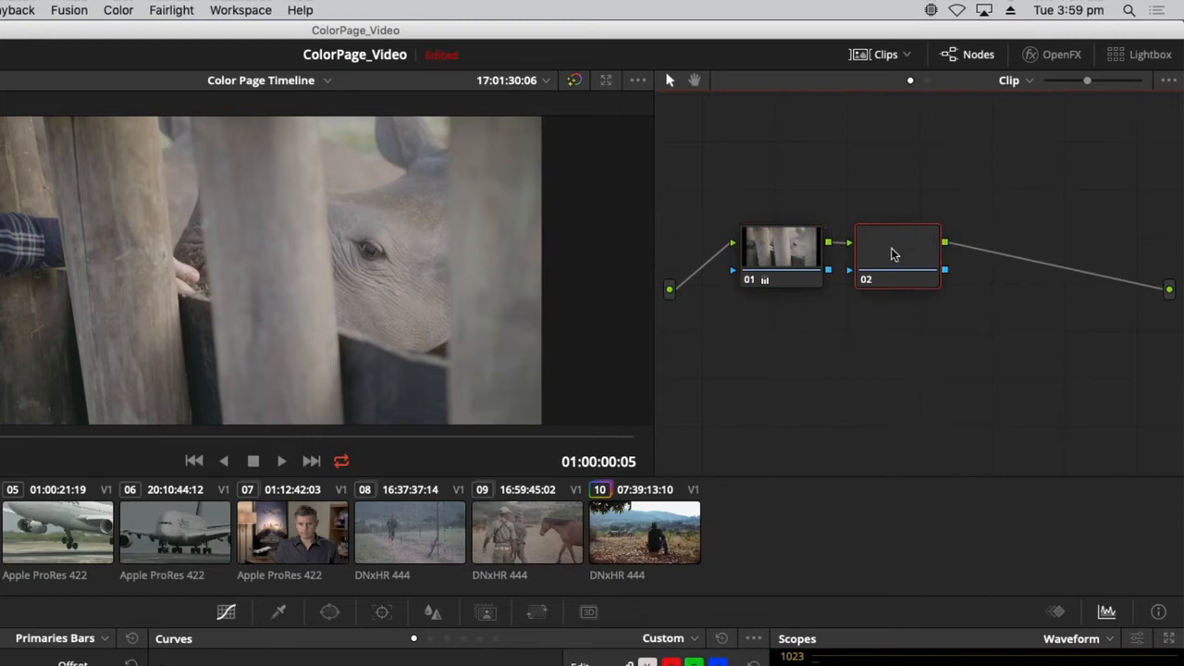
pyautogui.moveTo(894, 255); pyautogui.dragTo(940, 257)
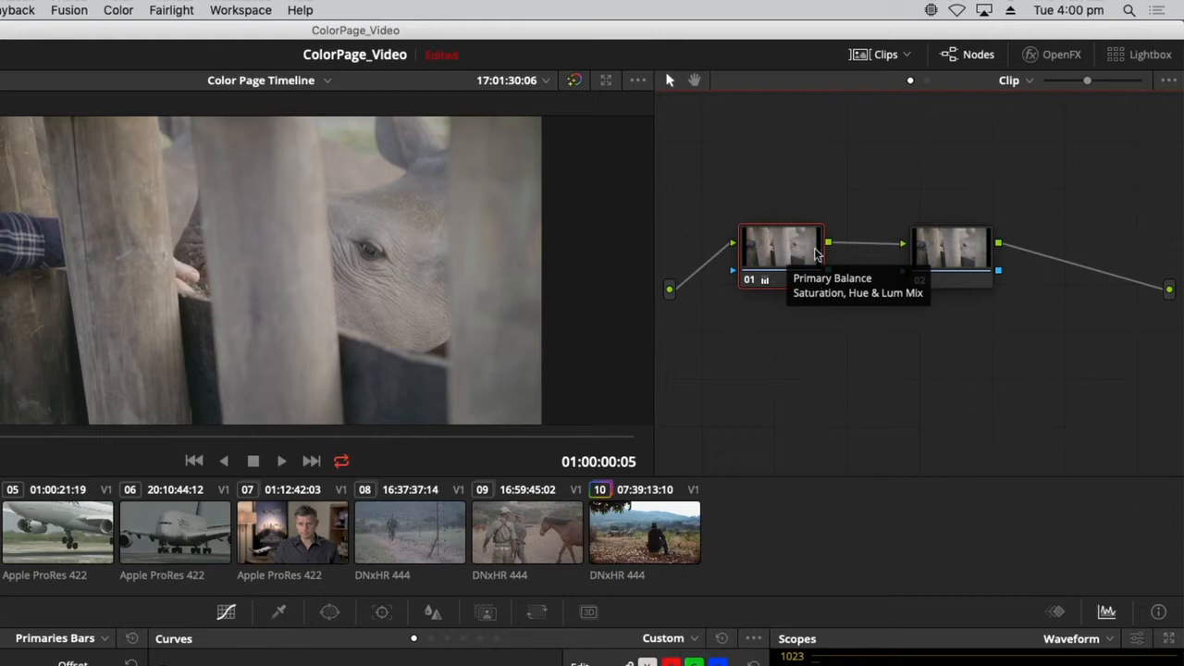
# Label node 01 in the node graph as Balance
pyautogui.rightClick(766, 255)
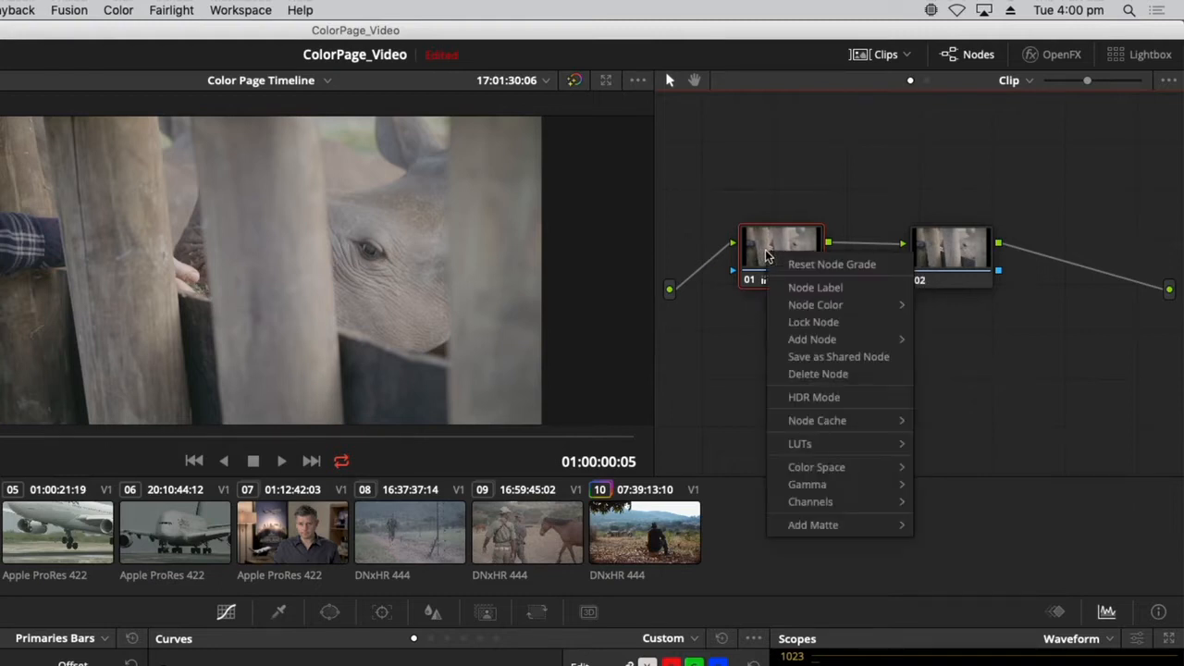
pyautogui.click(820, 289)
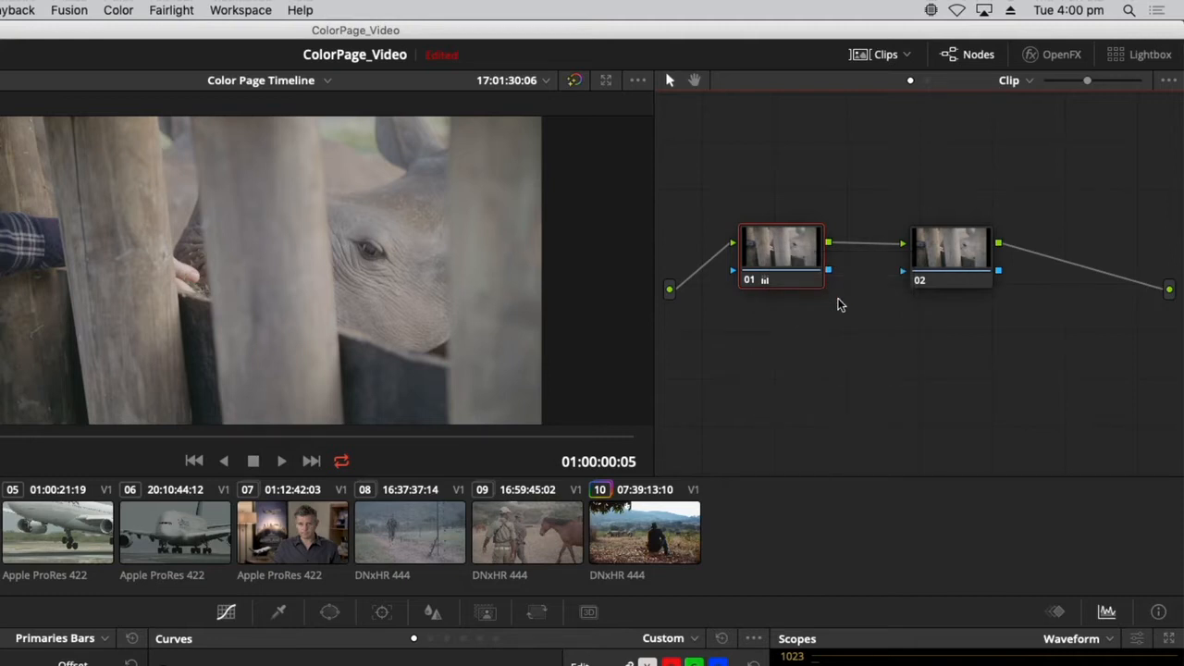
pyautogui.write('Balance')
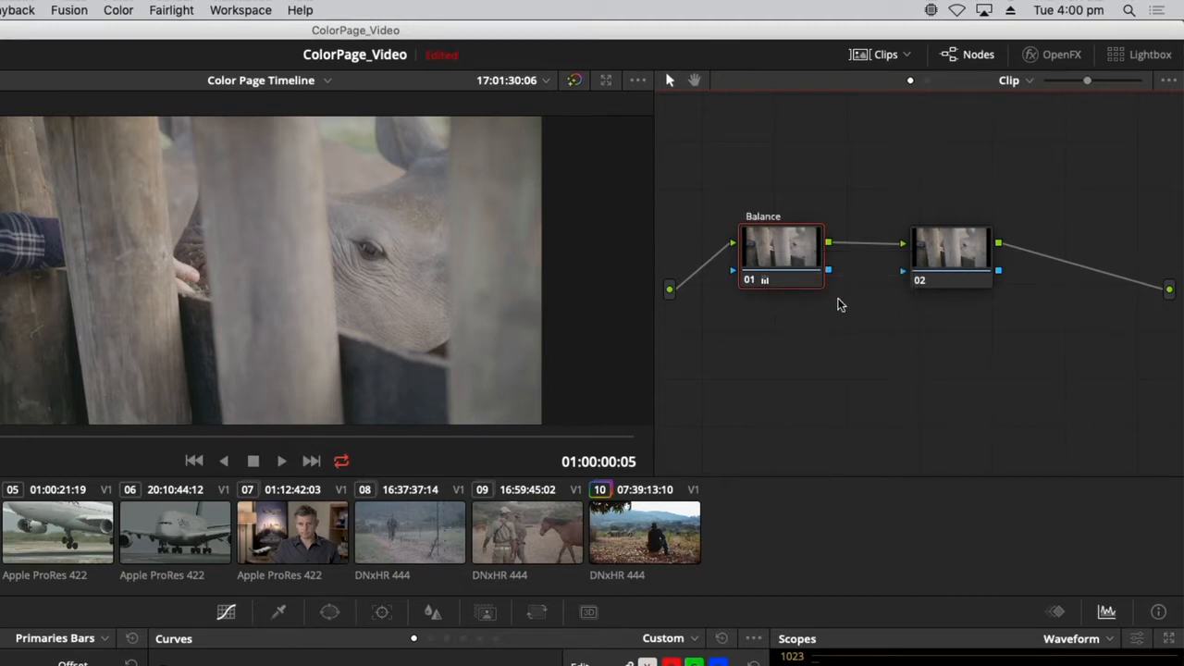
pyautogui.press('Return')
# Label node 02 in the node graph as Look
pyautogui.click(950, 259)
pyautogui.rightClick(950, 258)
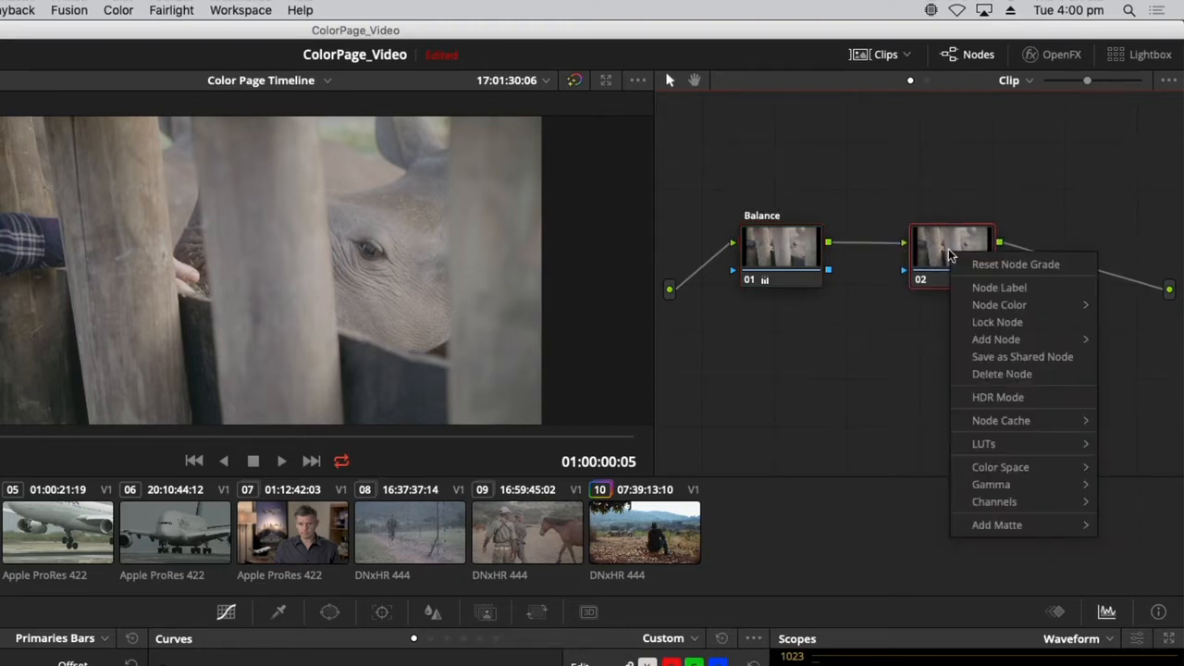
pyautogui.click(978, 284)
pyautogui.write('Look')
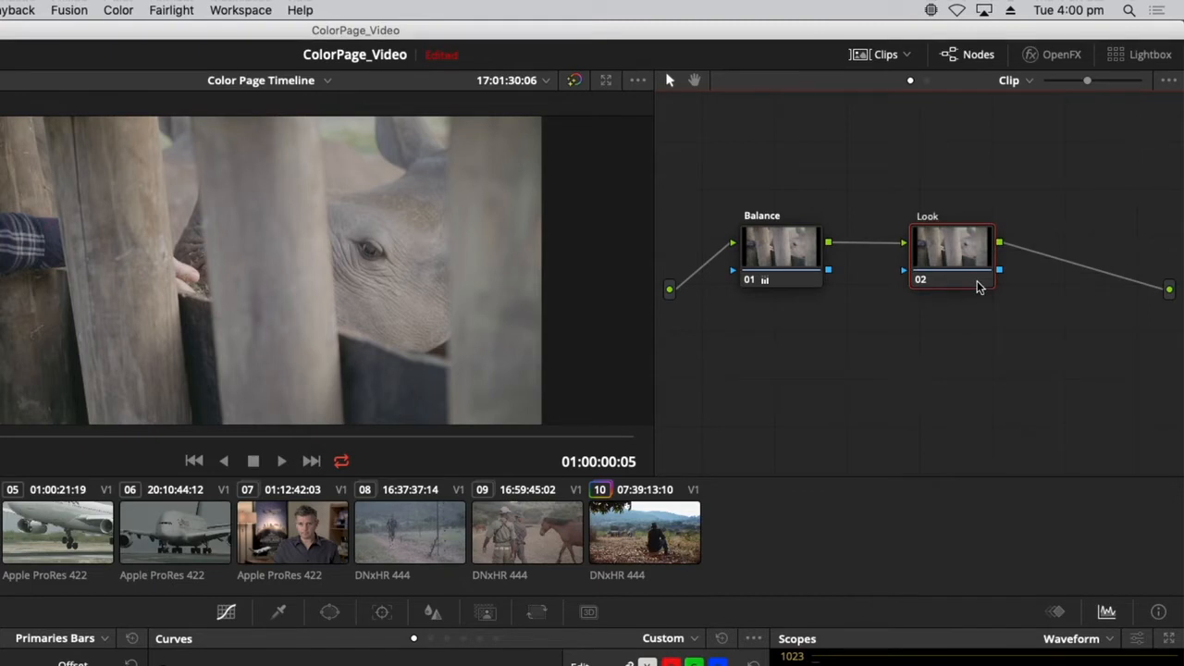
pyautogui.press('Return')
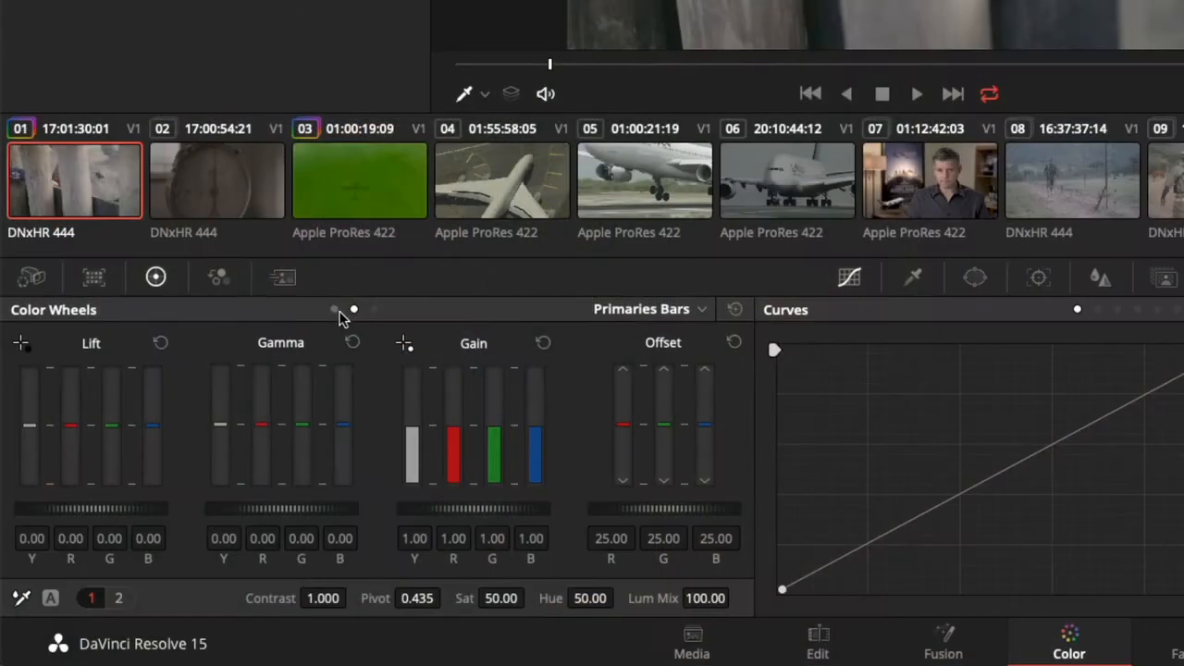
# With the primaries wheels, cool the Look node's gamma, warm its lift, and raise contrast to 1.458 with pivot at about 0.431
pyautogui.click(334, 310)
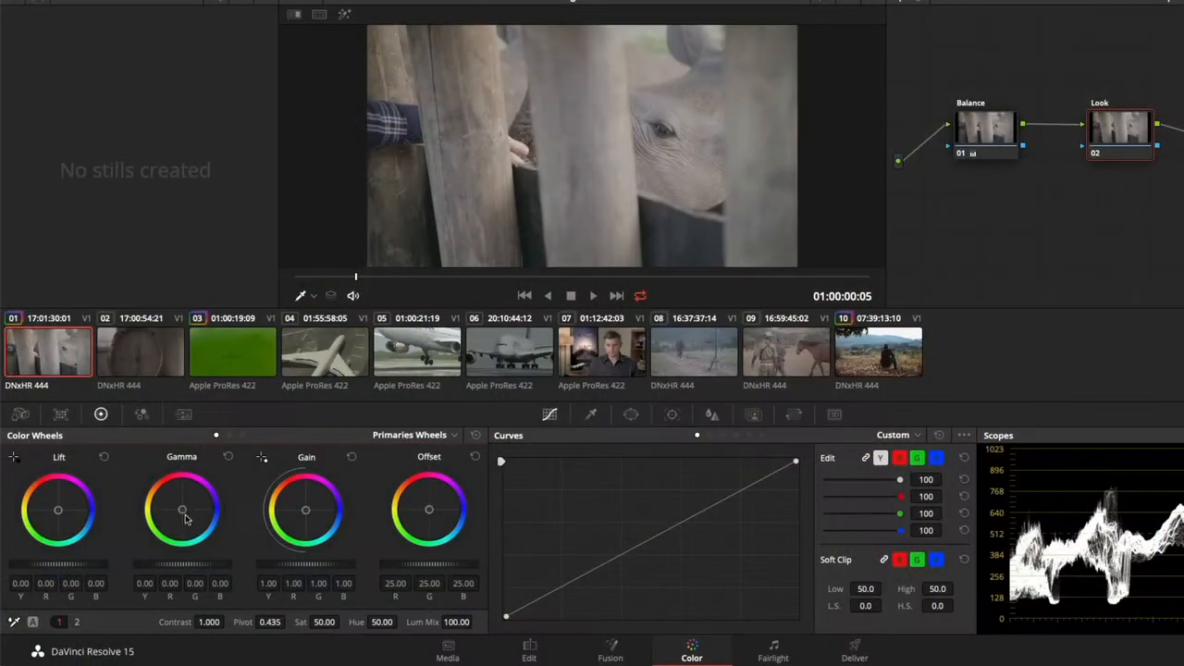
pyautogui.moveTo(184, 514); pyautogui.dragTo(182, 509)
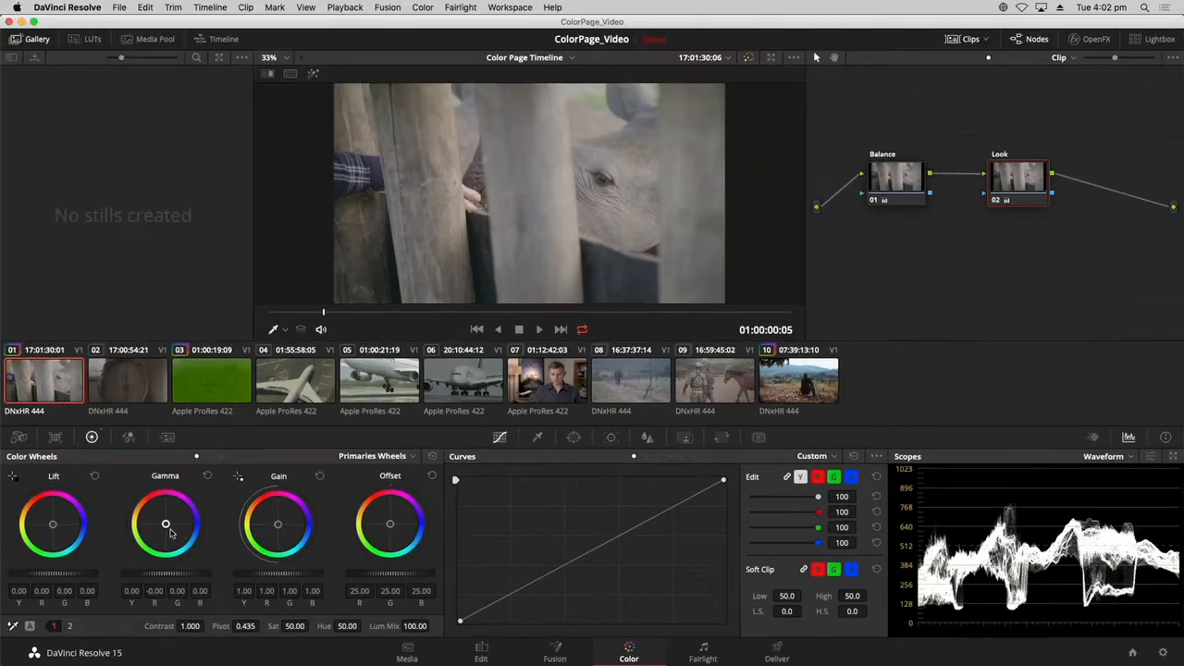
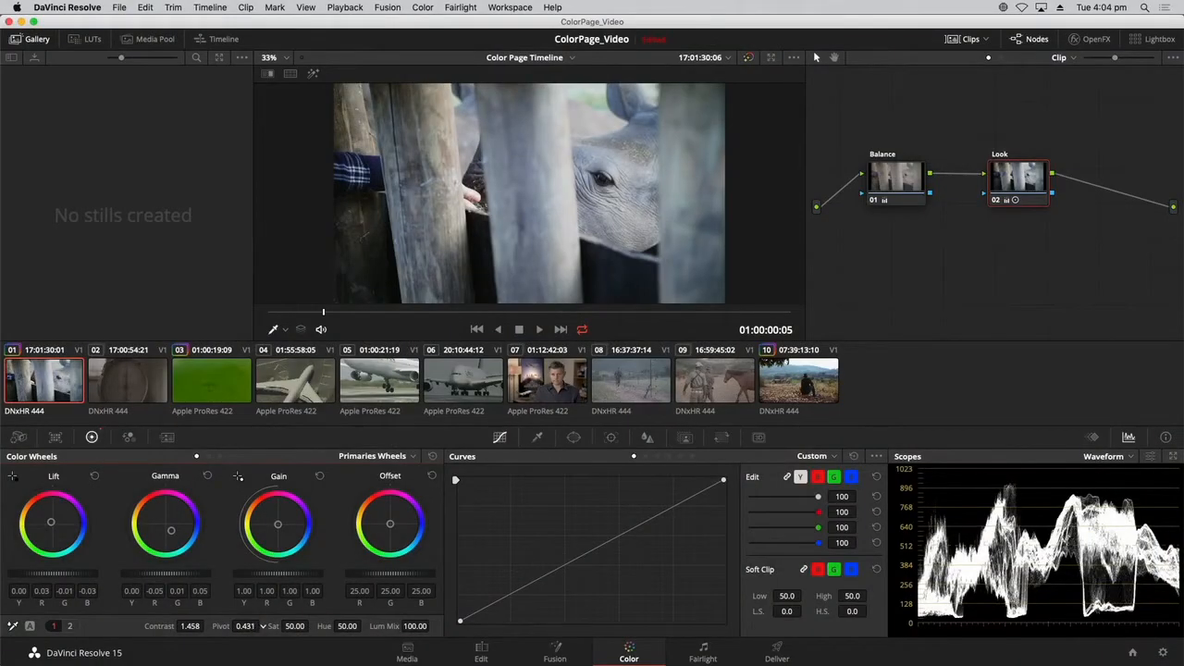
pyautogui.moveTo(262, 626); pyautogui.dragTo(263, 625)
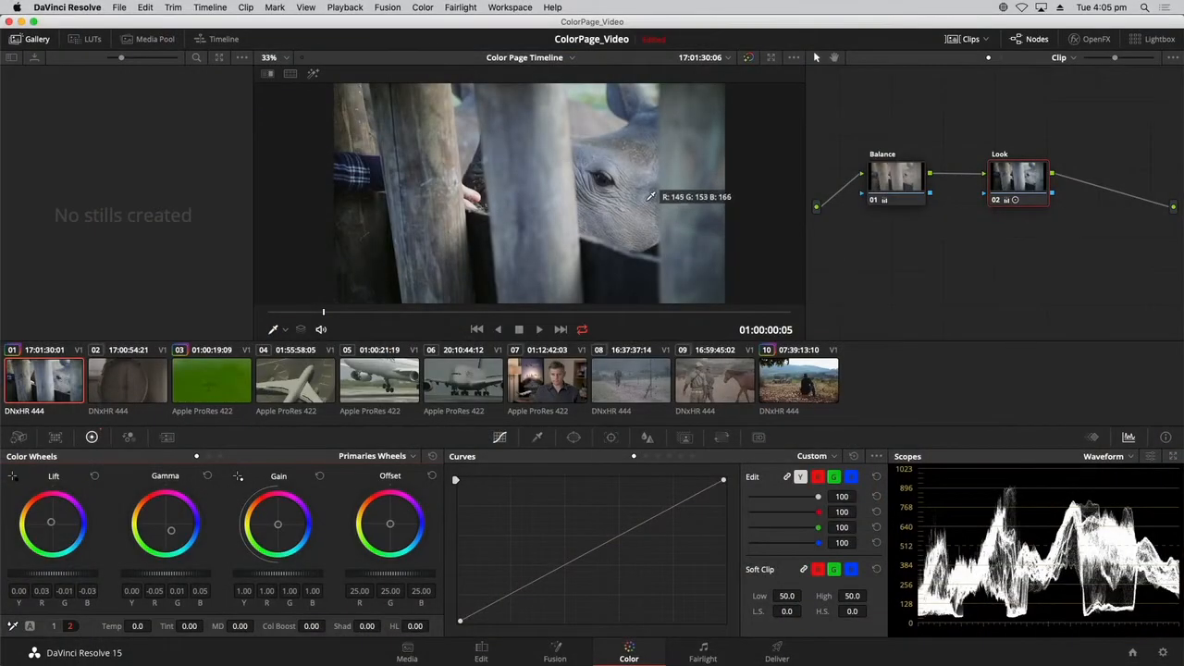
# Set the Look node's midtone detail to 73.50 while judging the rhino's eye up close, and fit the image to the viewer again
pyautogui.scroll(2, 666, 205)
pyautogui.scroll(5, 680, 199)
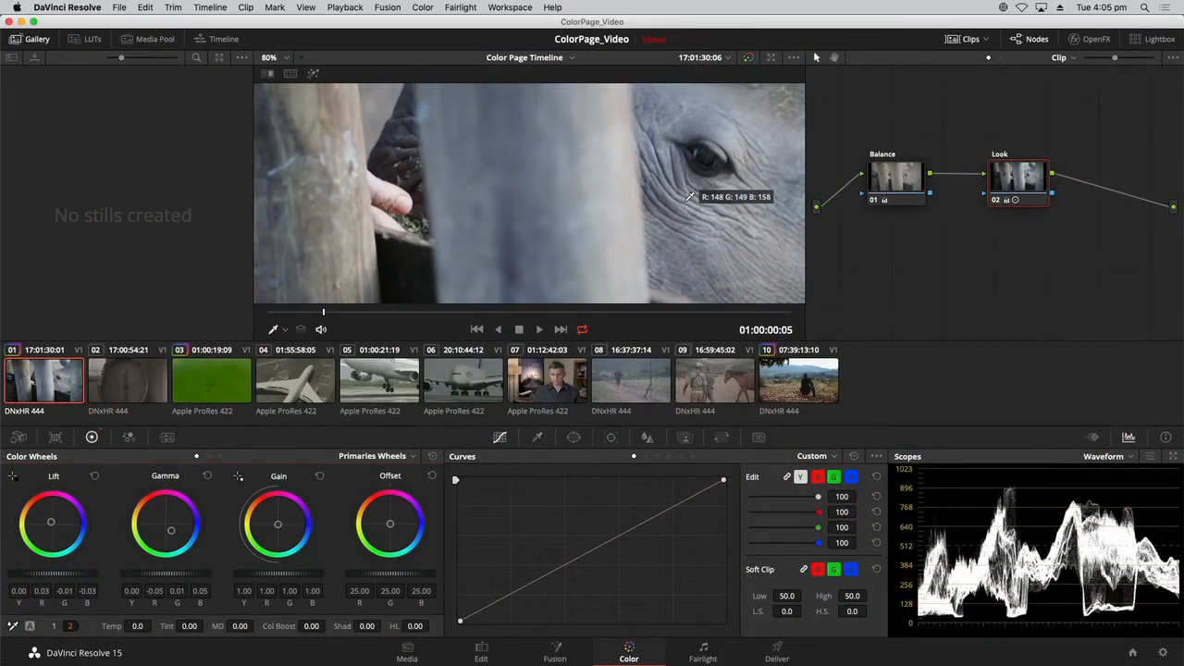
pyautogui.scroll(-1, 709, 206)
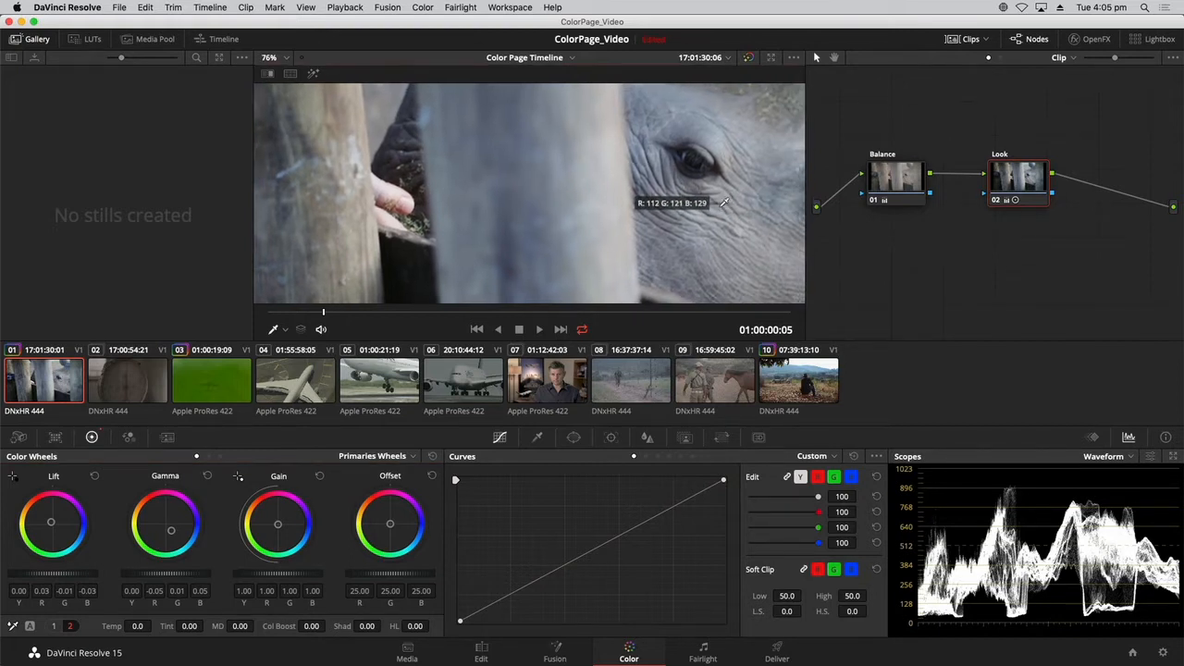
pyautogui.moveTo(675, 202); pyautogui.dragTo(624, 197)
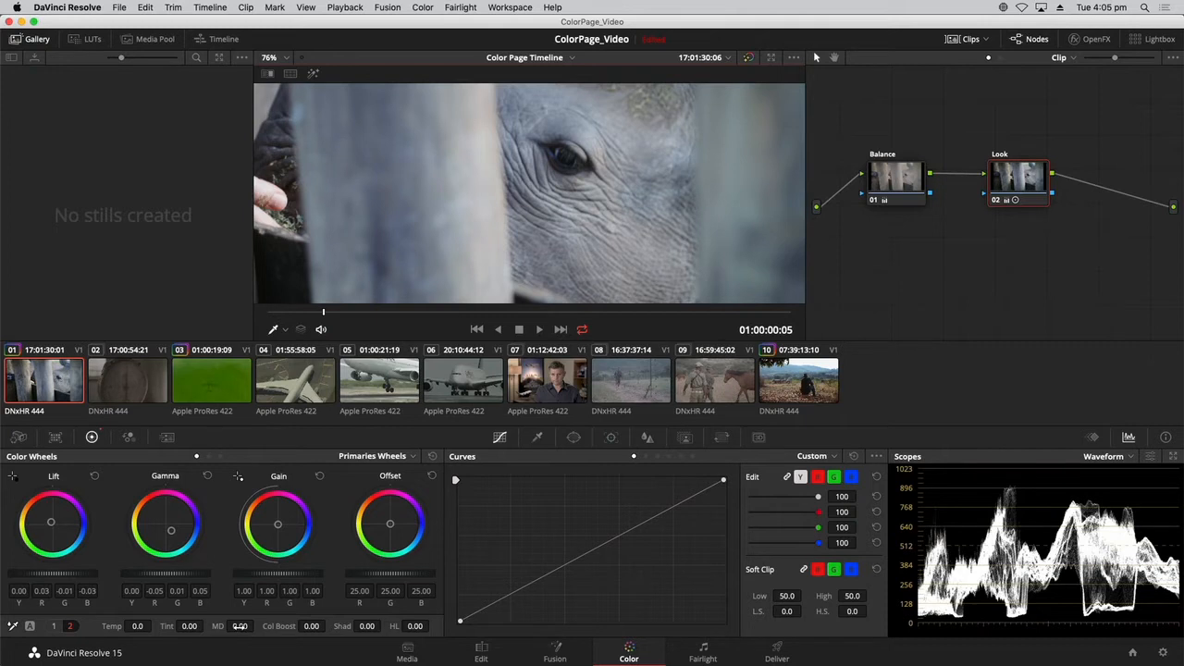
pyautogui.moveTo(240, 626); pyautogui.dragTo(278, 626)
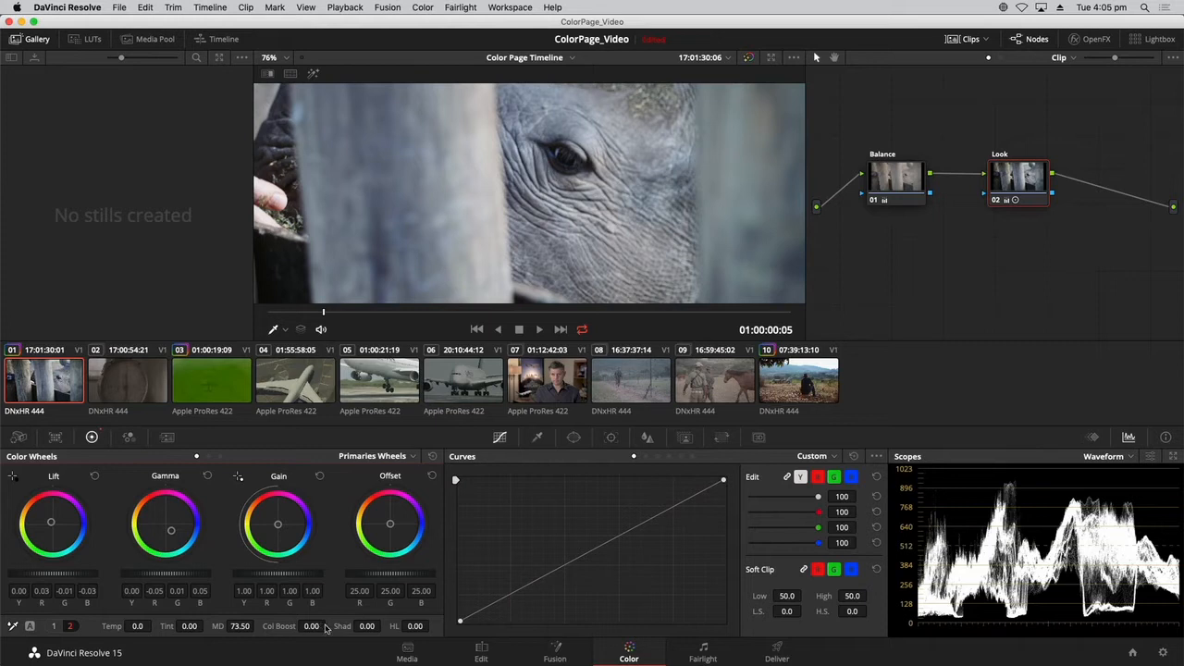
pyautogui.hotkey('shift', 'z')
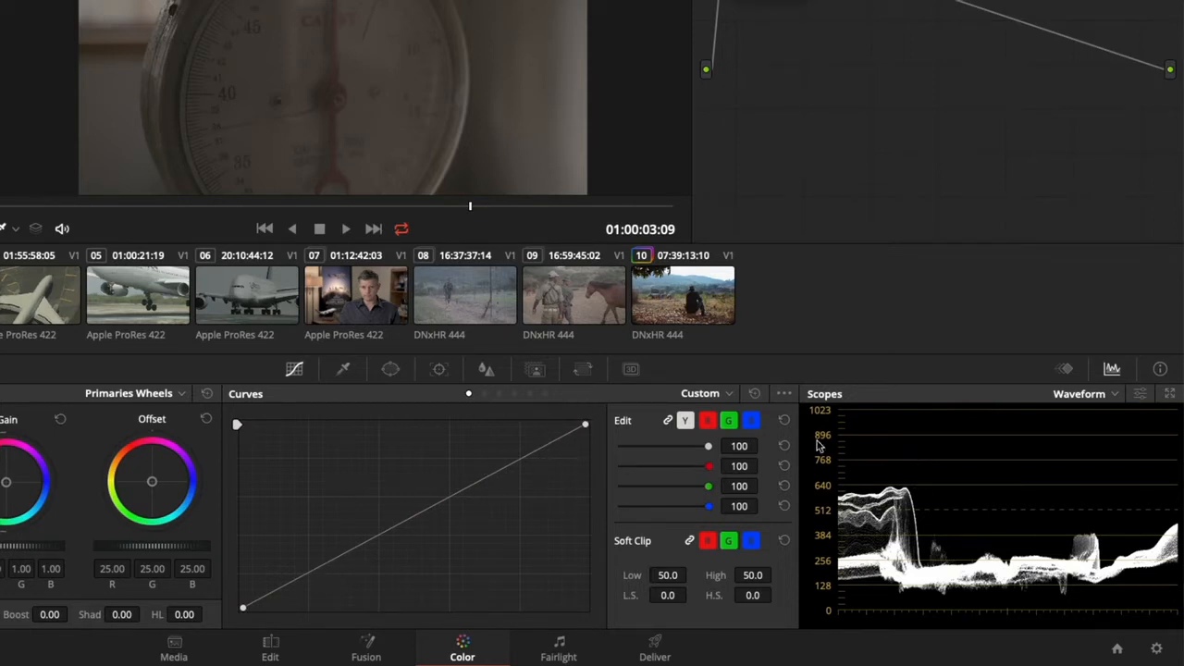
# Try adding, moving and deleting control points on the scale clip's linked custom curve, and reset the curve
pyautogui.click(586, 425)
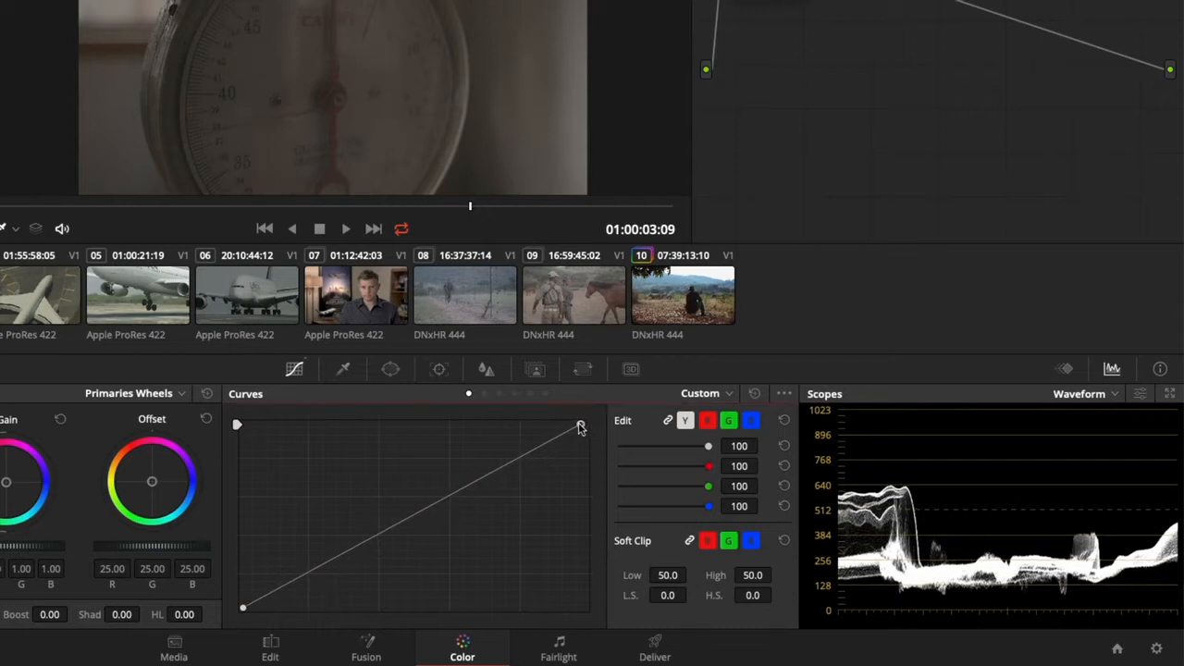
pyautogui.moveTo(585, 426); pyautogui.dragTo(620, 389)
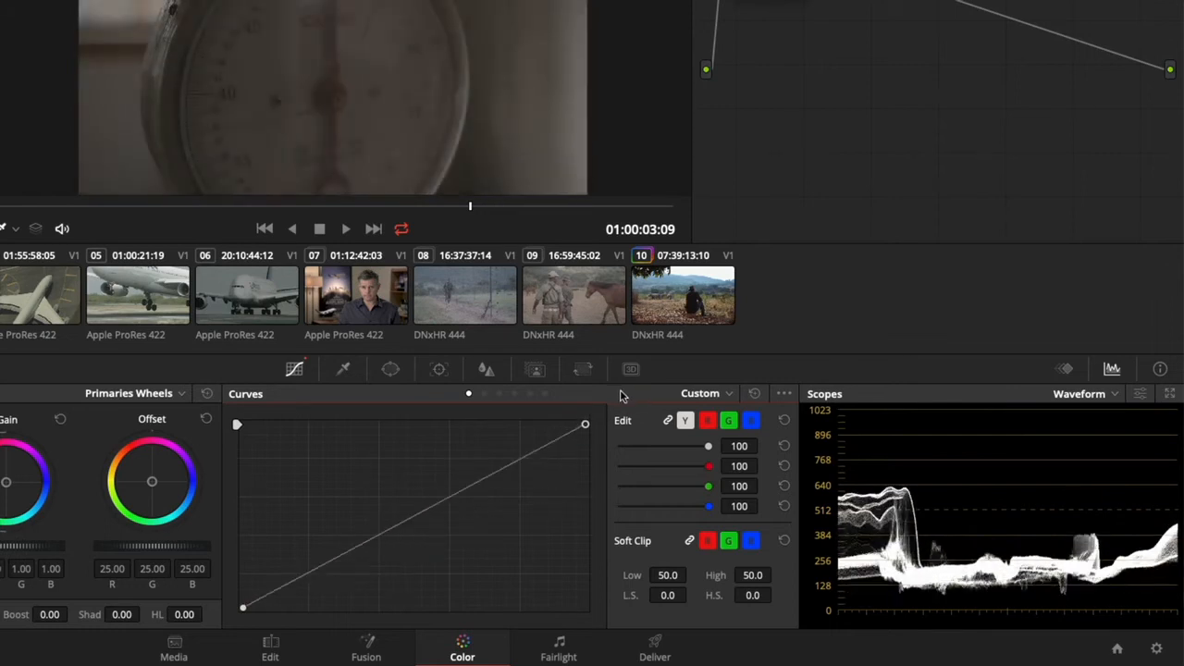
pyautogui.moveTo(244, 607); pyautogui.dragTo(211, 637)
pyautogui.moveTo(395, 529); pyautogui.dragTo(367, 511)
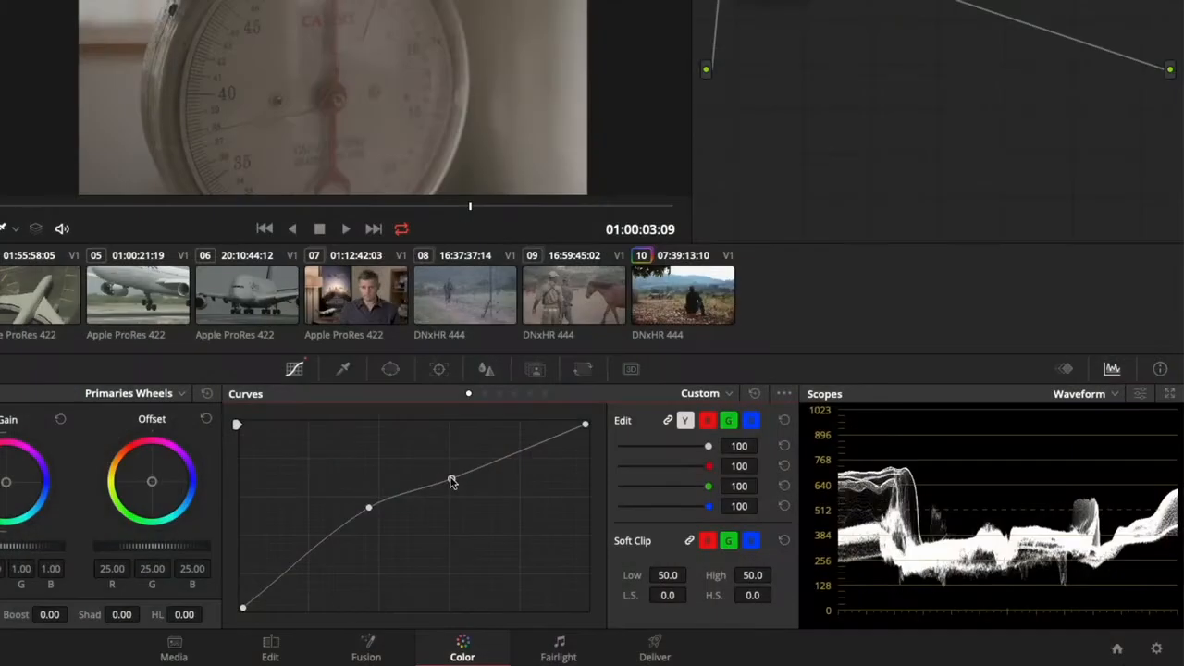
pyautogui.moveTo(451, 480)
pyautogui.mouseDown()
pyautogui.moveTo(448, 469)
pyautogui.moveTo(435, 499)
pyautogui.mouseUp()
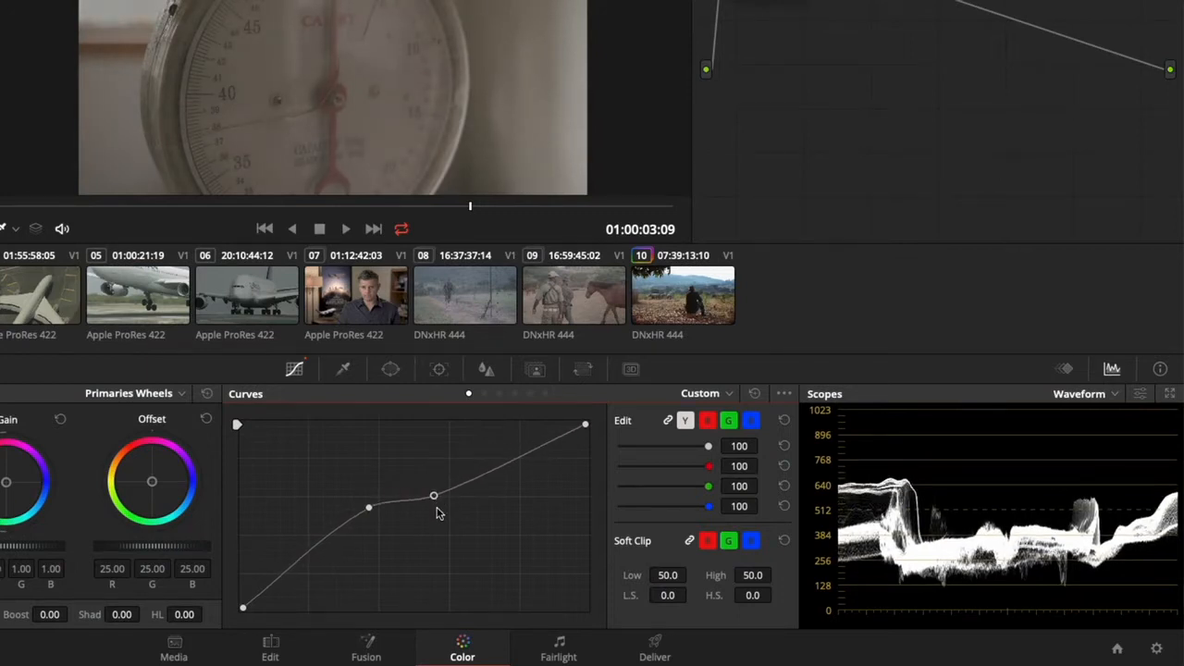
pyautogui.rightClick(368, 509)
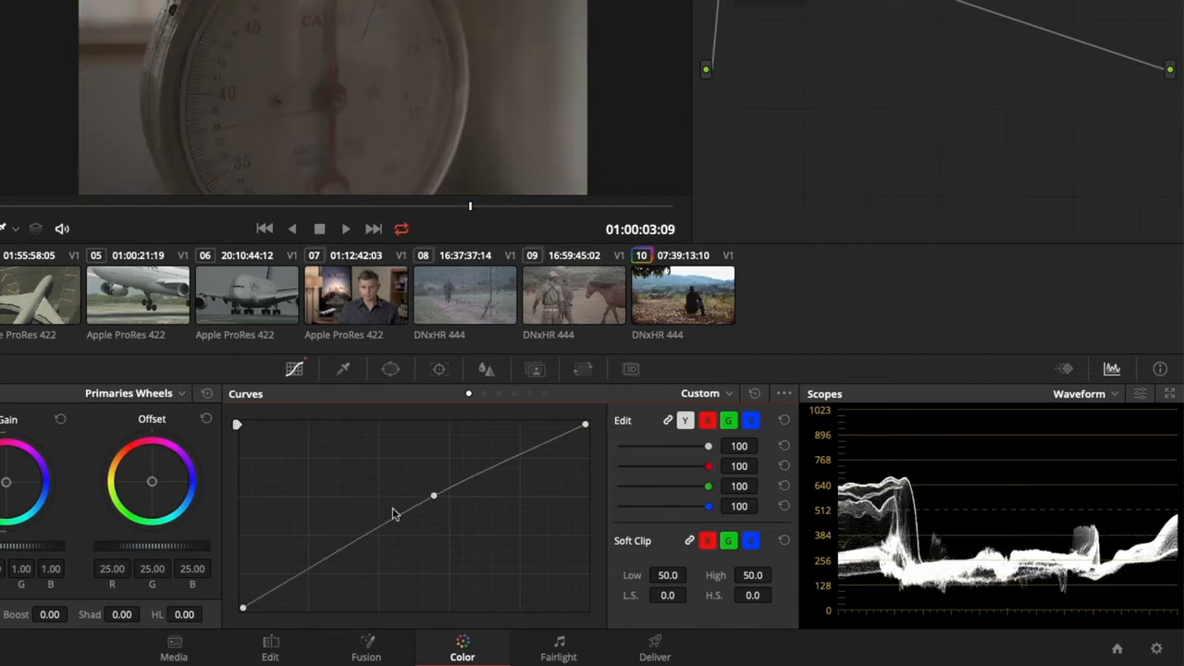
pyautogui.moveTo(434, 495); pyautogui.dragTo(397, 491)
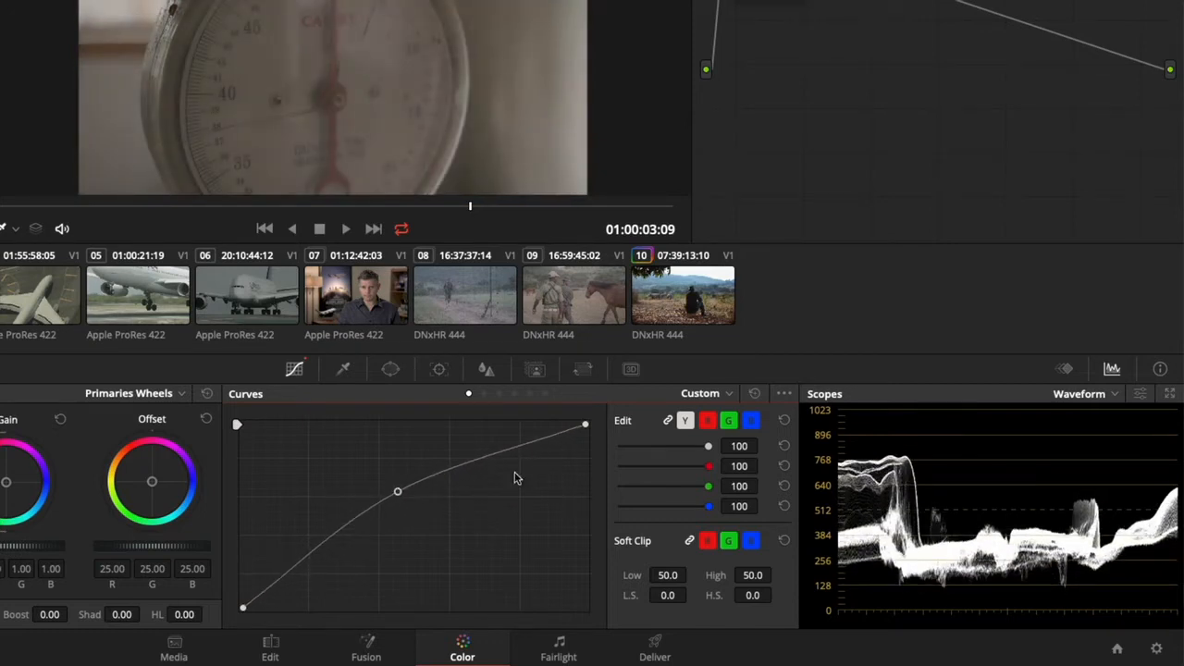
pyautogui.click(755, 395)
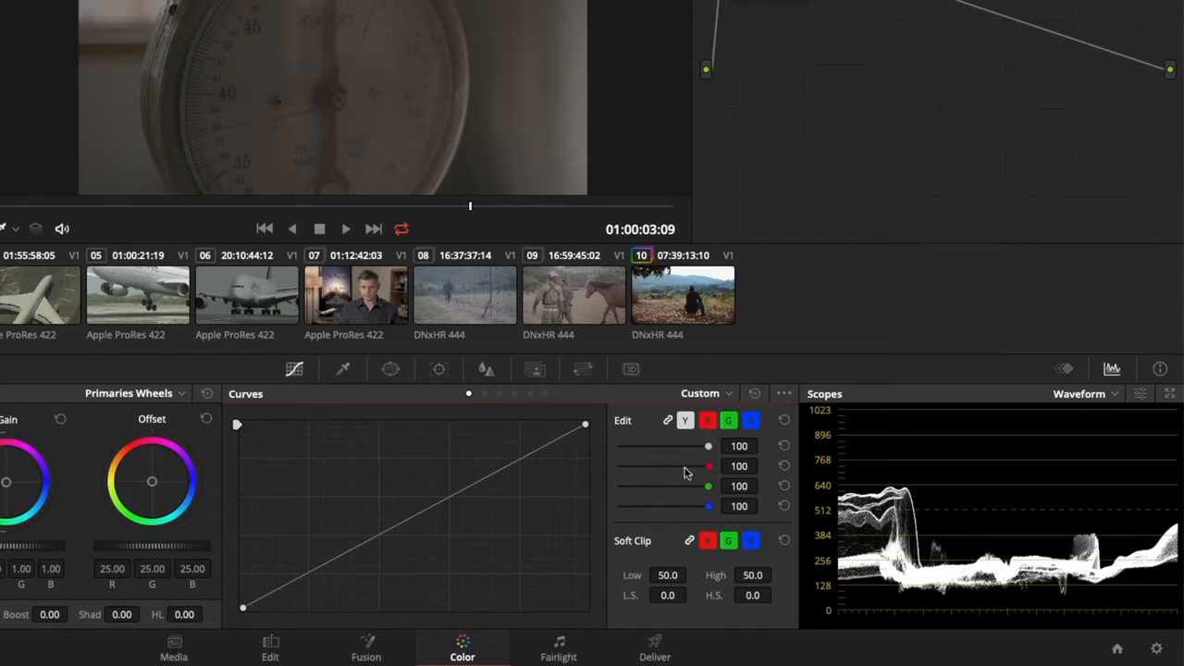
# Try bending only the red channel's curve above and below the diagonal, reset it, and link all curve channels again
pyautogui.click(708, 423)
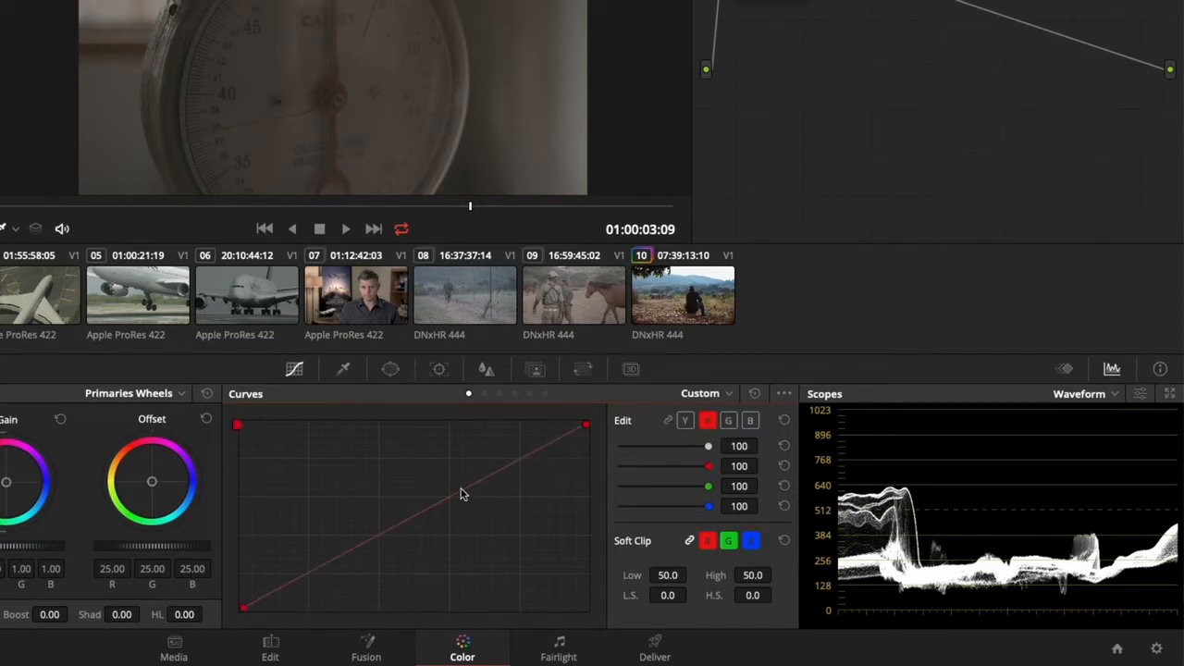
pyautogui.moveTo(463, 494); pyautogui.dragTo(371, 482)
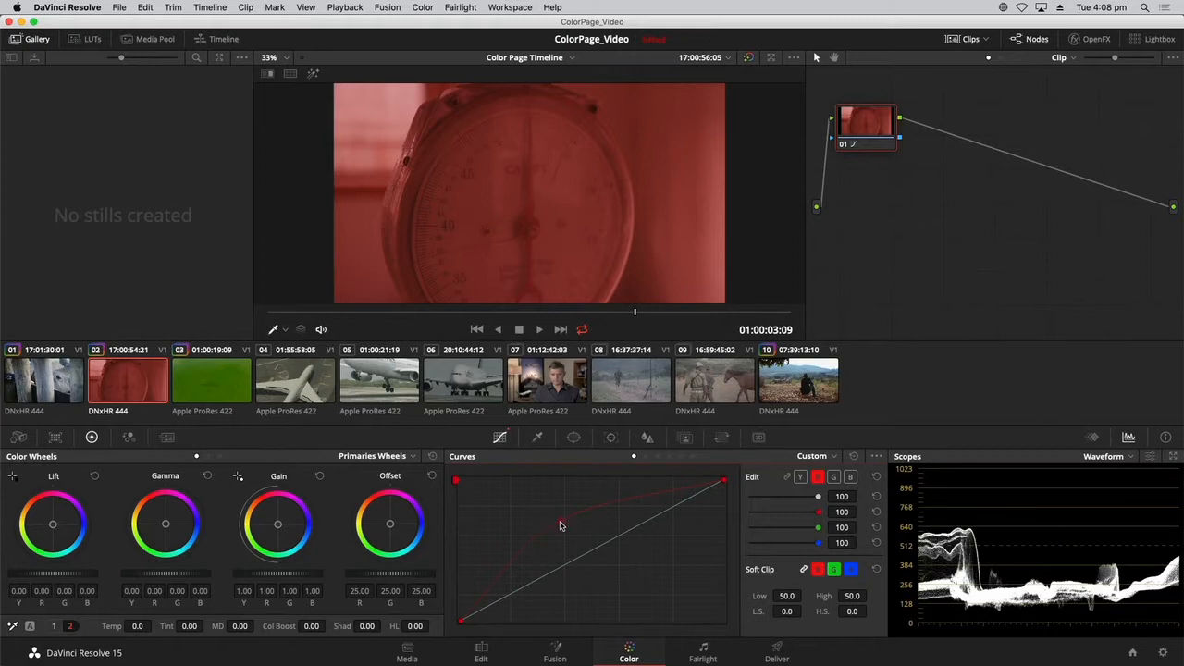
pyautogui.moveTo(560, 525); pyautogui.dragTo(580, 544)
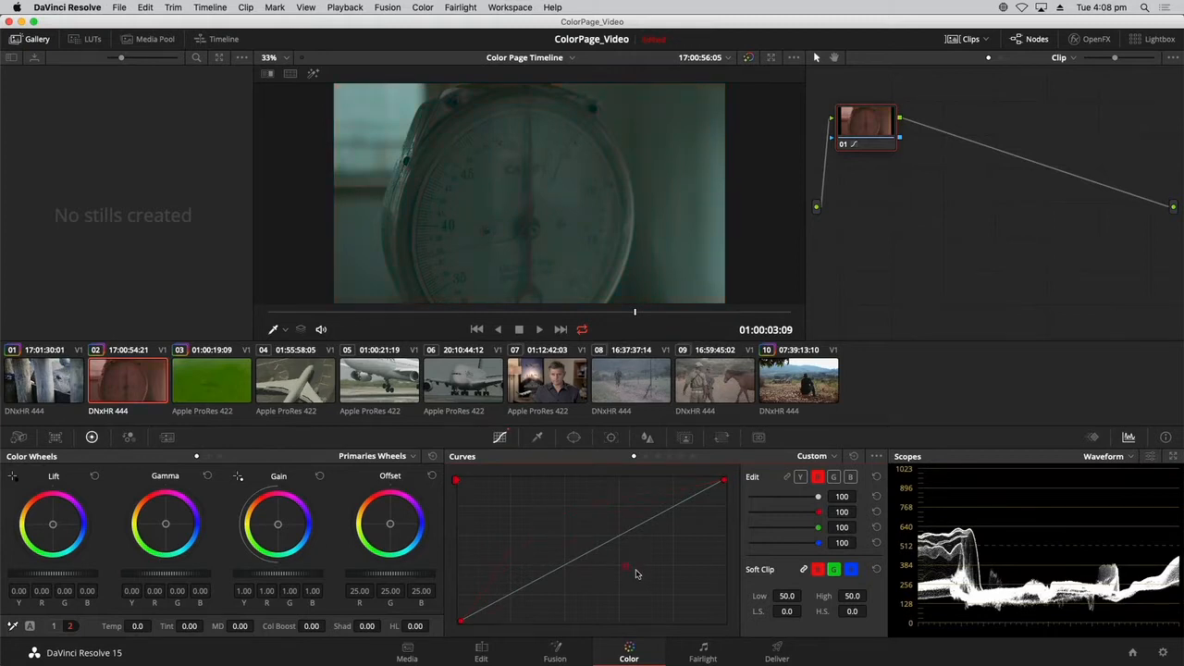
pyautogui.moveTo(635, 574)
pyautogui.mouseDown()
pyautogui.moveTo(659, 584)
pyautogui.moveTo(643, 582)
pyautogui.mouseUp()
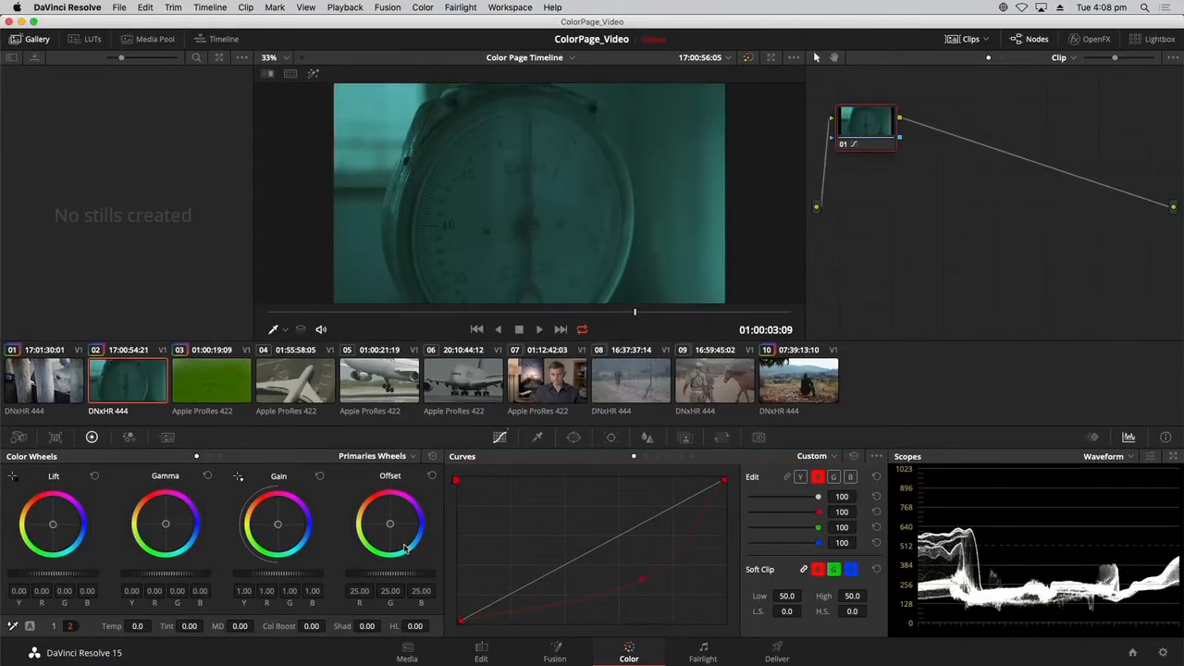
pyautogui.click(855, 457)
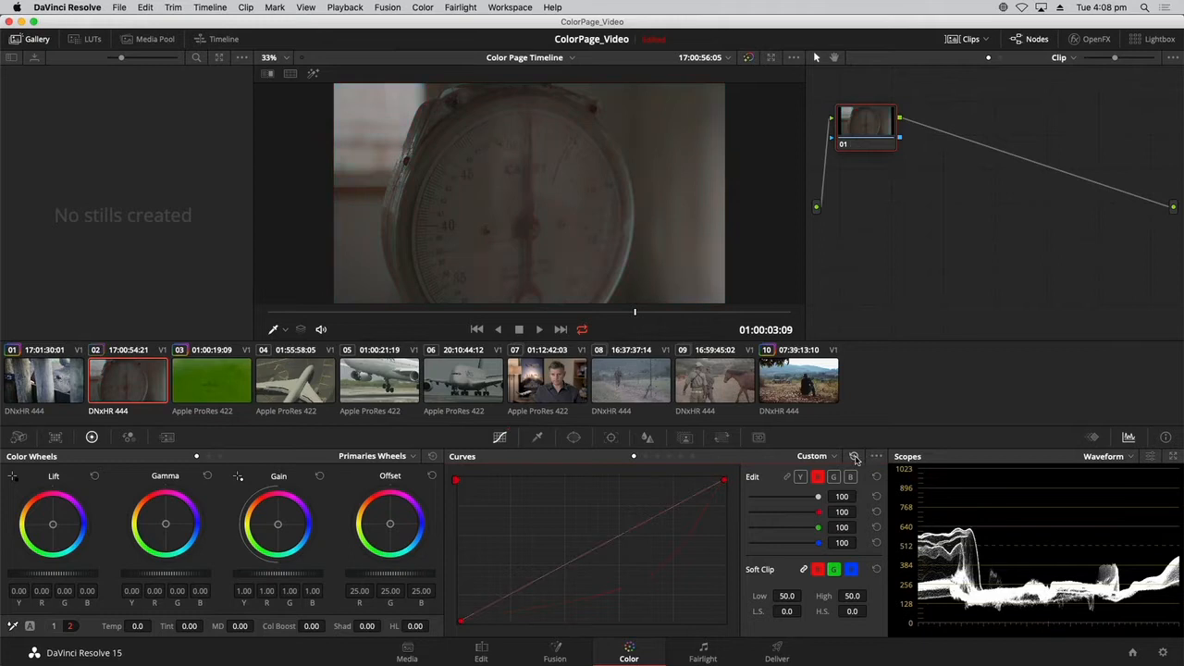
pyautogui.click(805, 477)
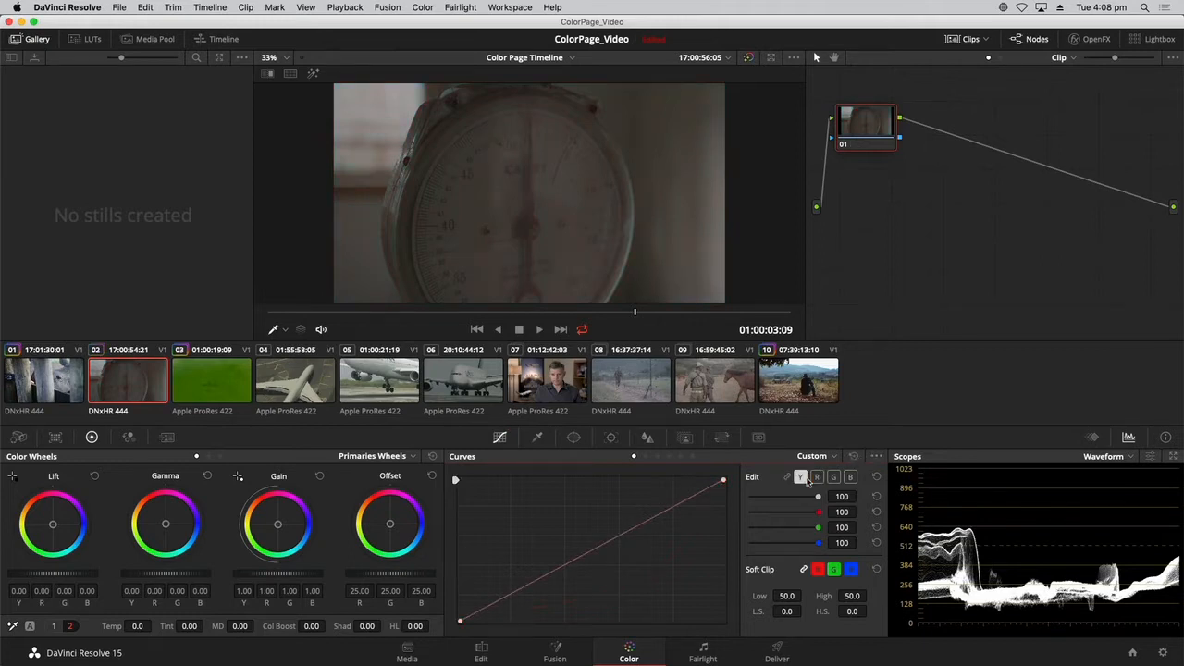
pyautogui.click(787, 477)
# Pull the linked custom curve's black and white points inward to expand the scale clip's contrast, and compare it with node 01 bypassed and enabled
pyautogui.moveTo(877, 136); pyautogui.dragTo(891, 192)
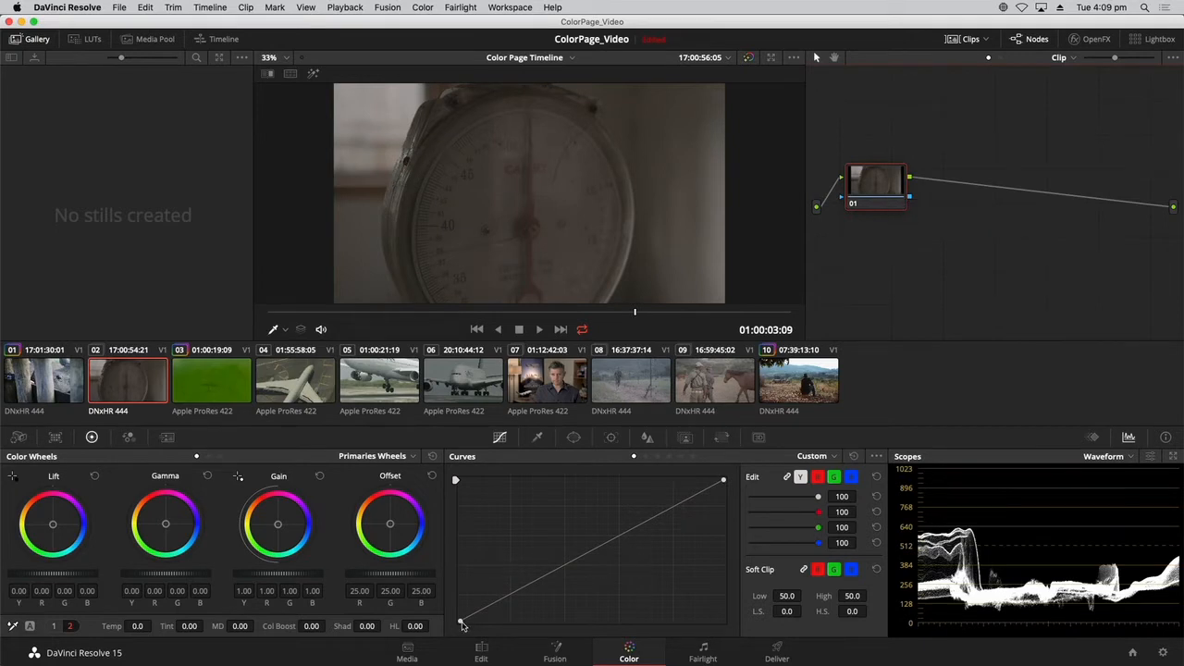
pyautogui.moveTo(462, 626); pyautogui.dragTo(468, 624)
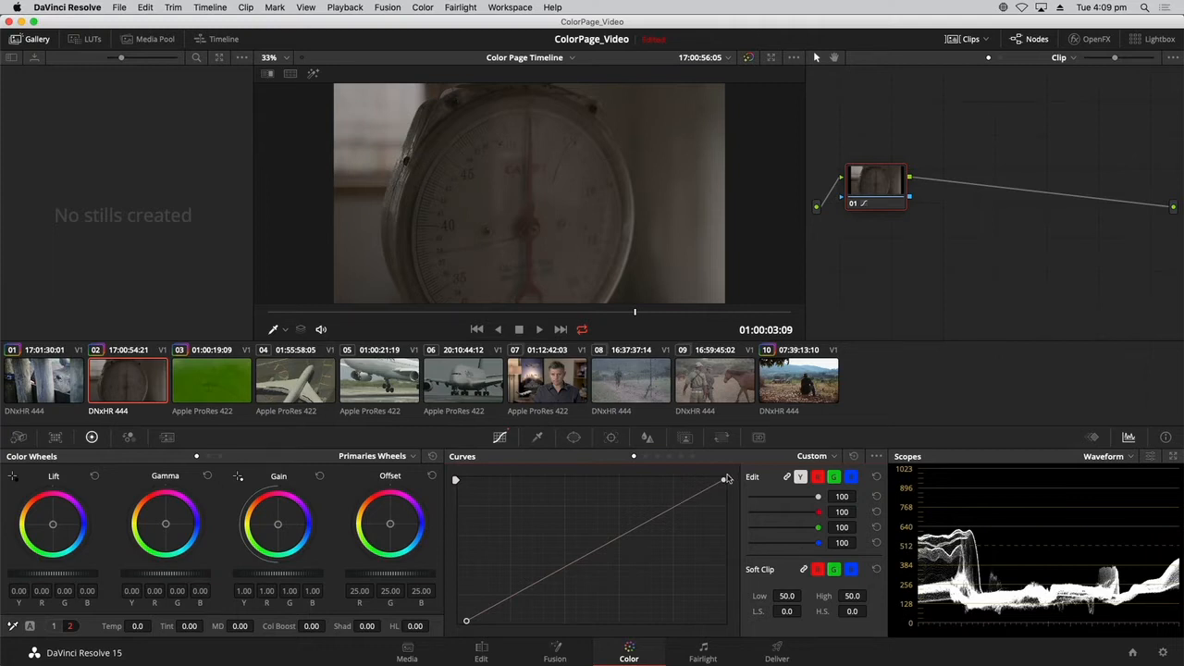
pyautogui.moveTo(725, 482); pyautogui.dragTo(642, 475)
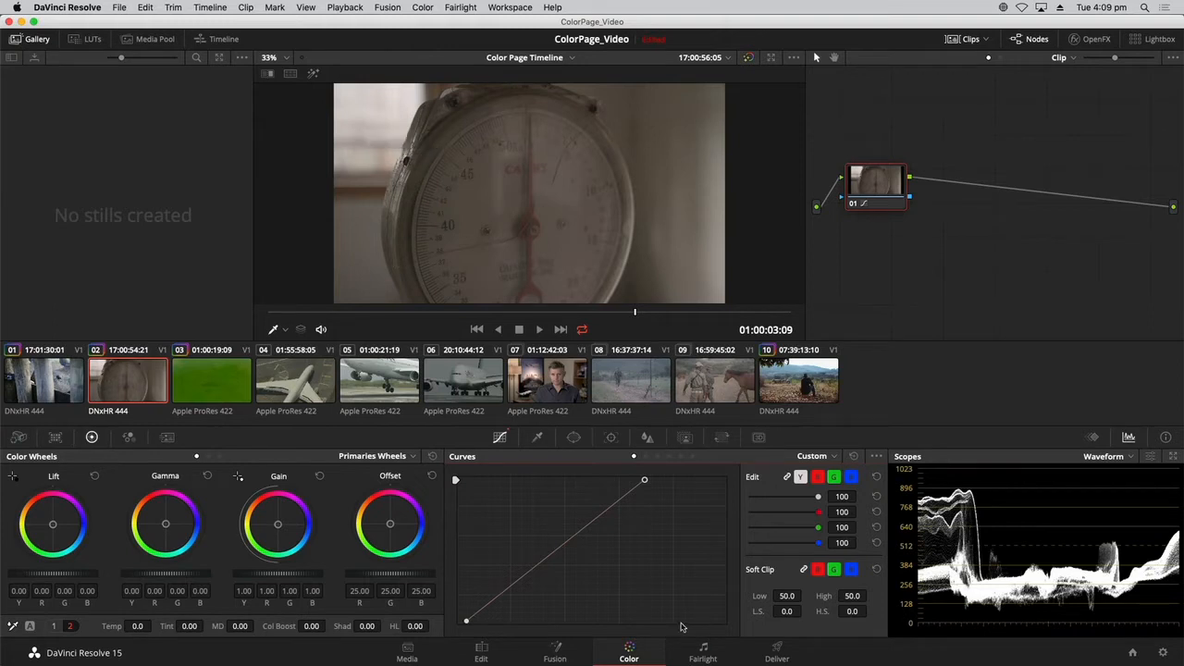
pyautogui.moveTo(645, 481)
pyautogui.mouseDown()
pyautogui.moveTo(606, 479)
pyautogui.moveTo(642, 477)
pyautogui.mouseUp()
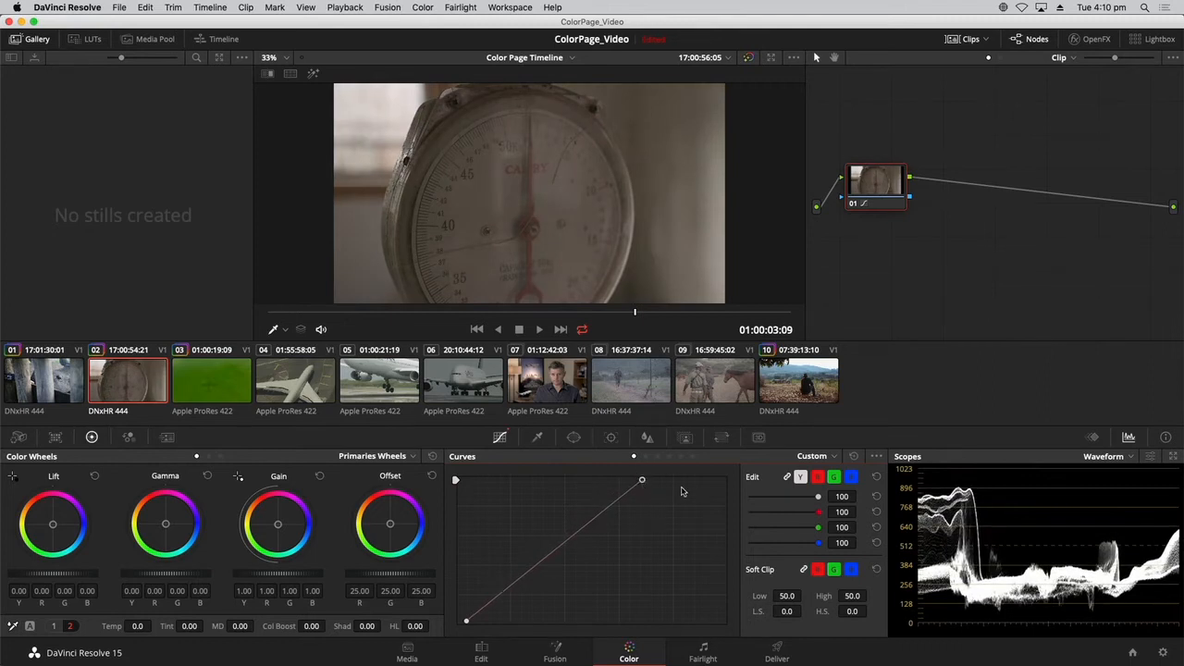
pyautogui.press('super+d')
pyautogui.press('super+d')
pyautogui.press('super+d')
pyautogui.press('super+d')
# Lift the lower midtones with a control point on the linked custom curve, and switch the scope to Parade
pyautogui.moveTo(527, 570); pyautogui.dragTo(526, 565)
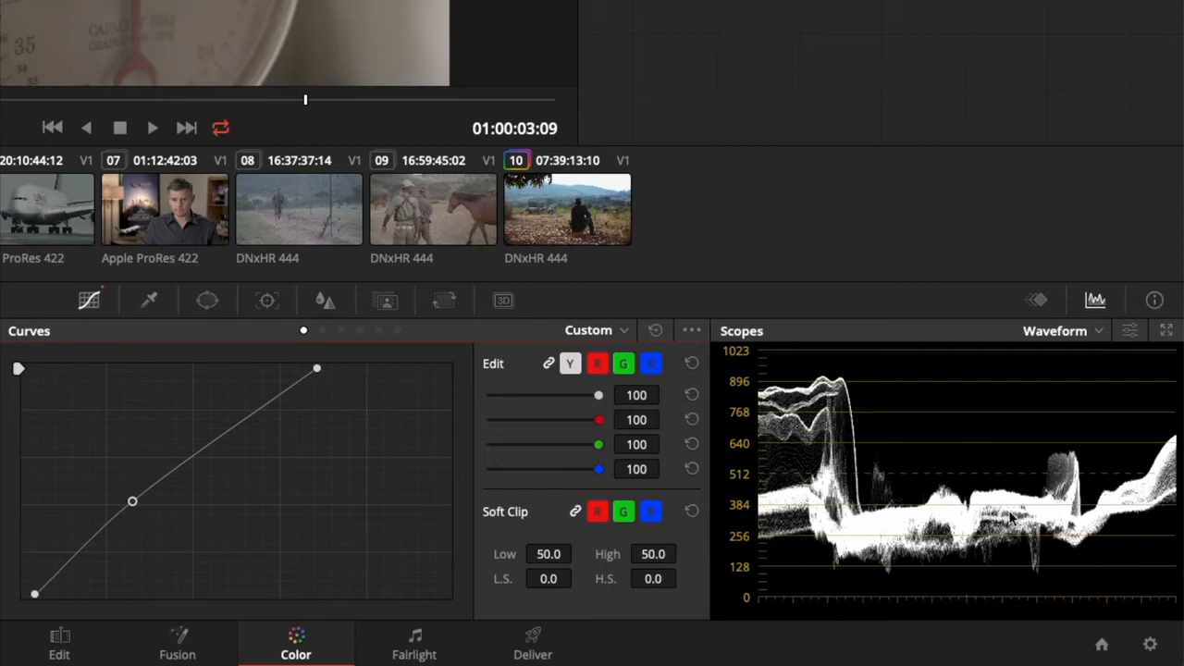
pyautogui.click(1074, 333)
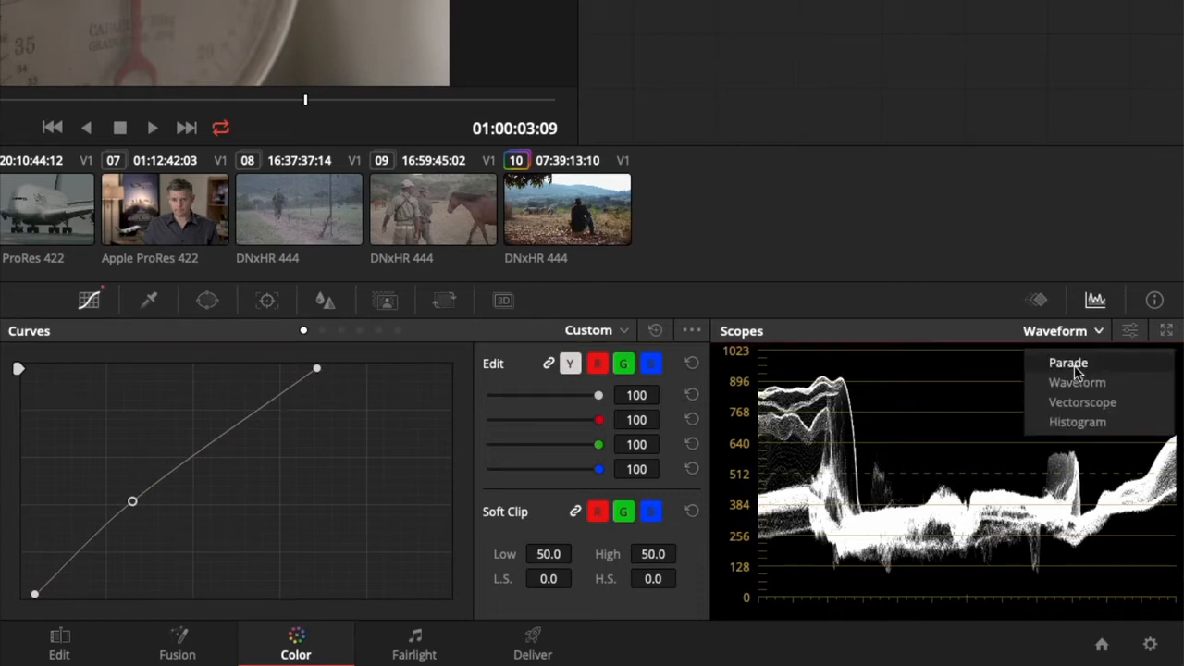
pyautogui.click(1075, 369)
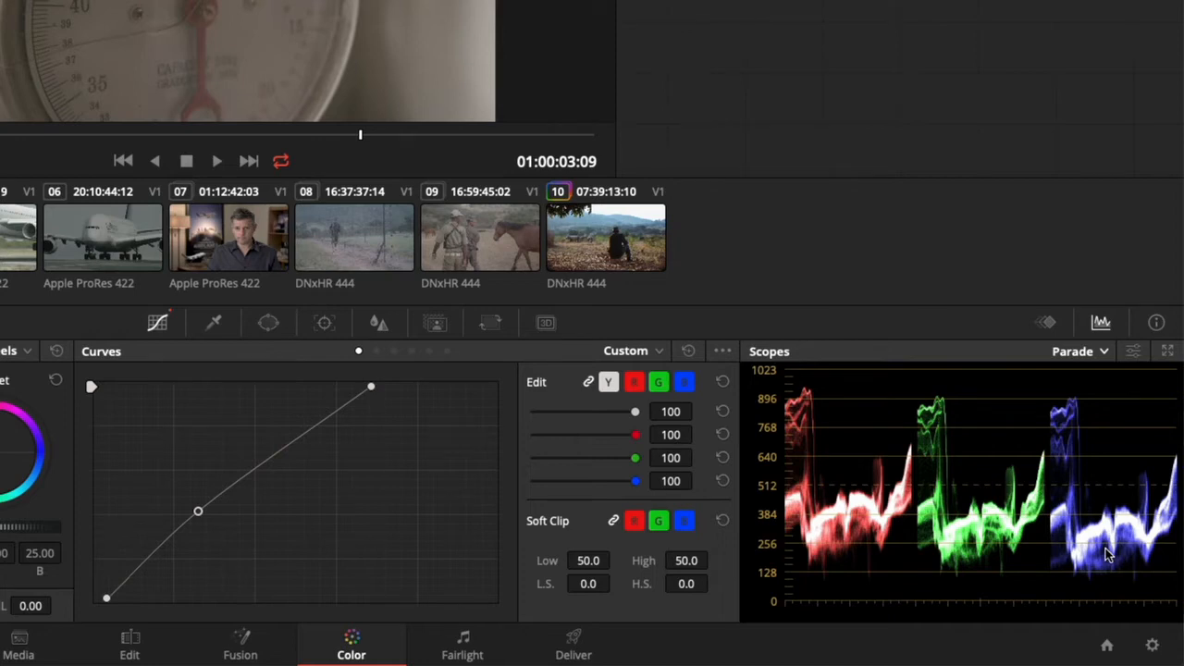
# Unlink the curve channels on node 01, slightly lower the red curve's midtone point and slightly raise the blue curve's midtone point
pyautogui.click(637, 384)
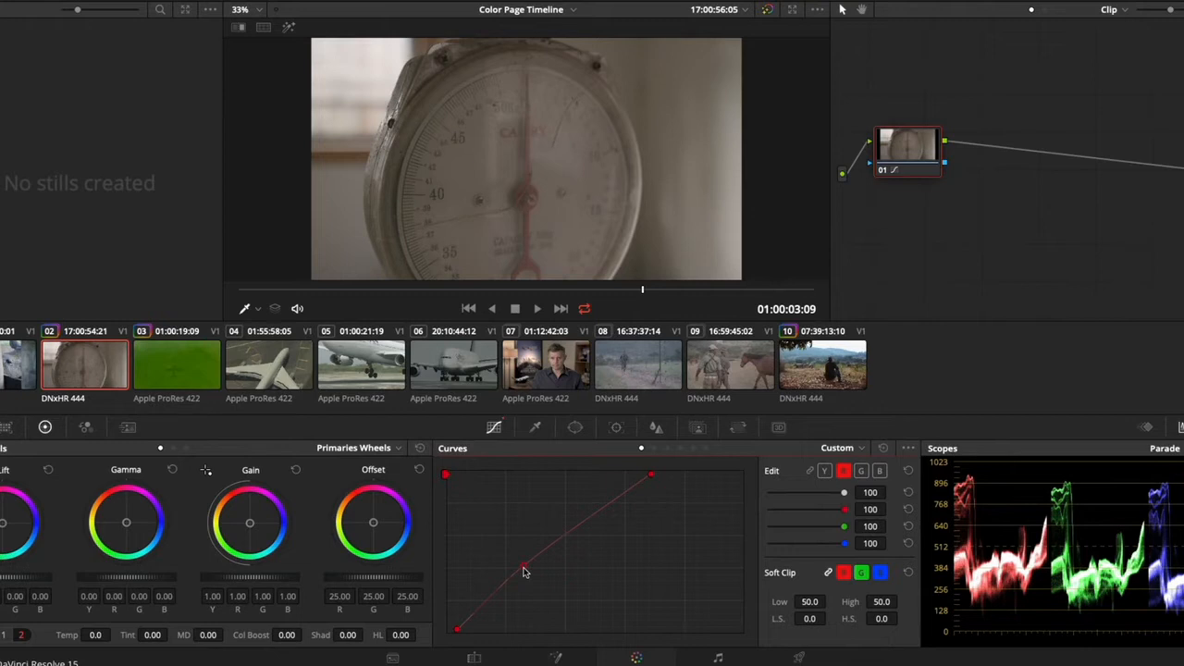
pyautogui.click(523, 567)
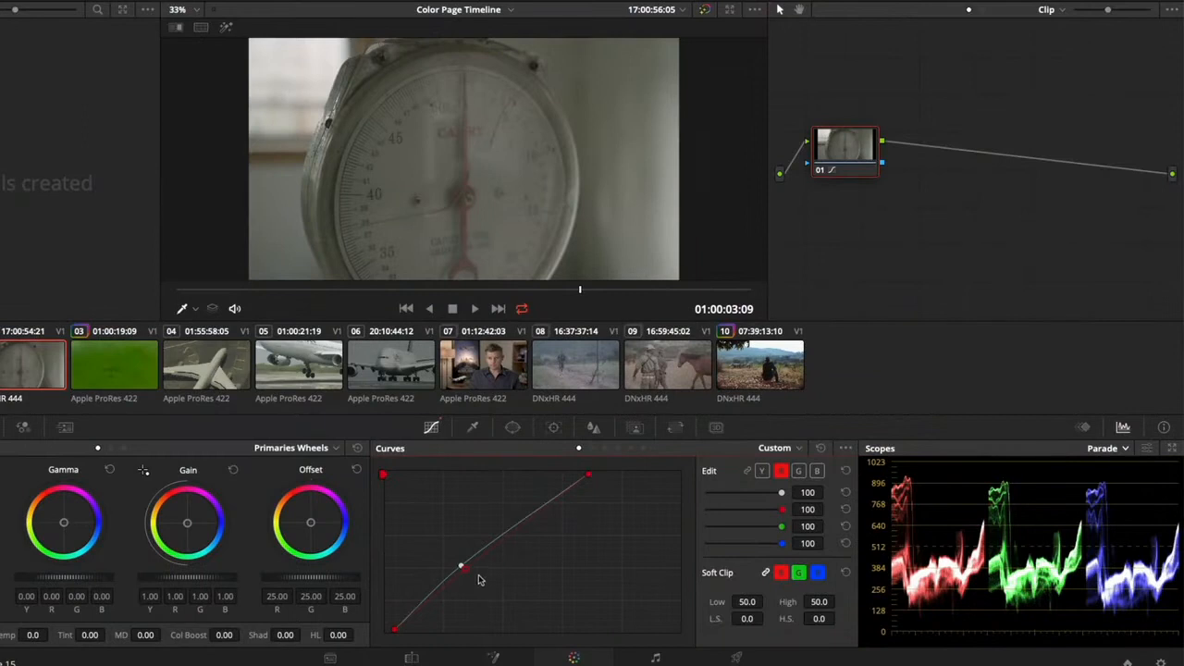
pyautogui.click(818, 472)
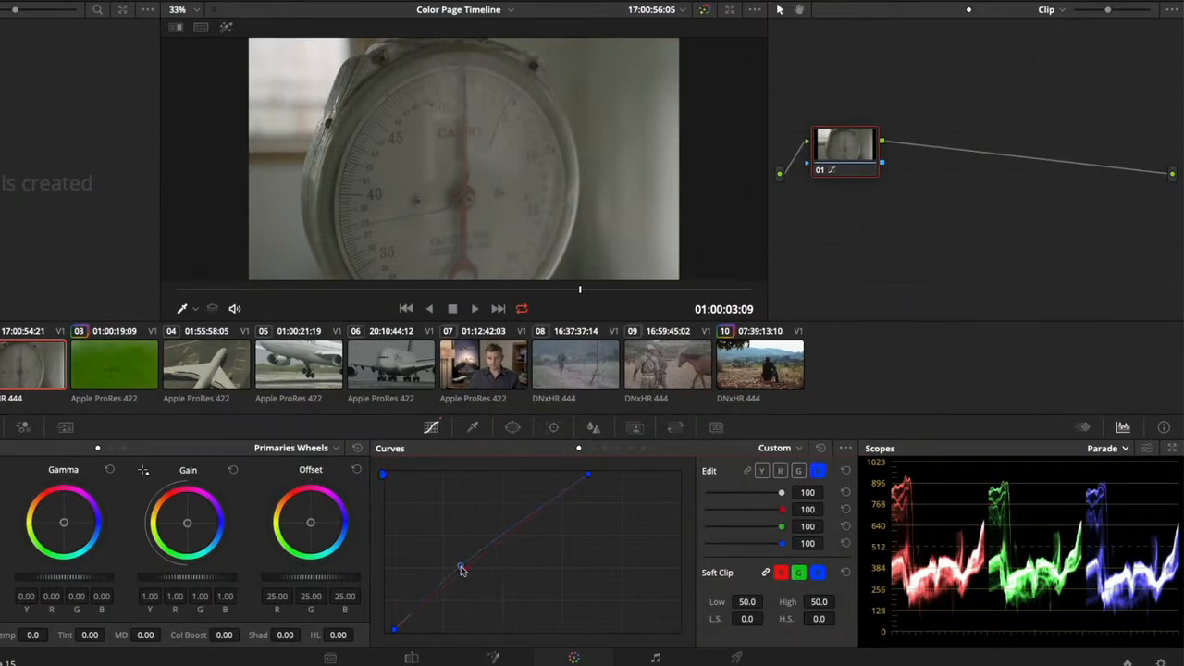
pyautogui.moveTo(461, 569); pyautogui.dragTo(461, 566)
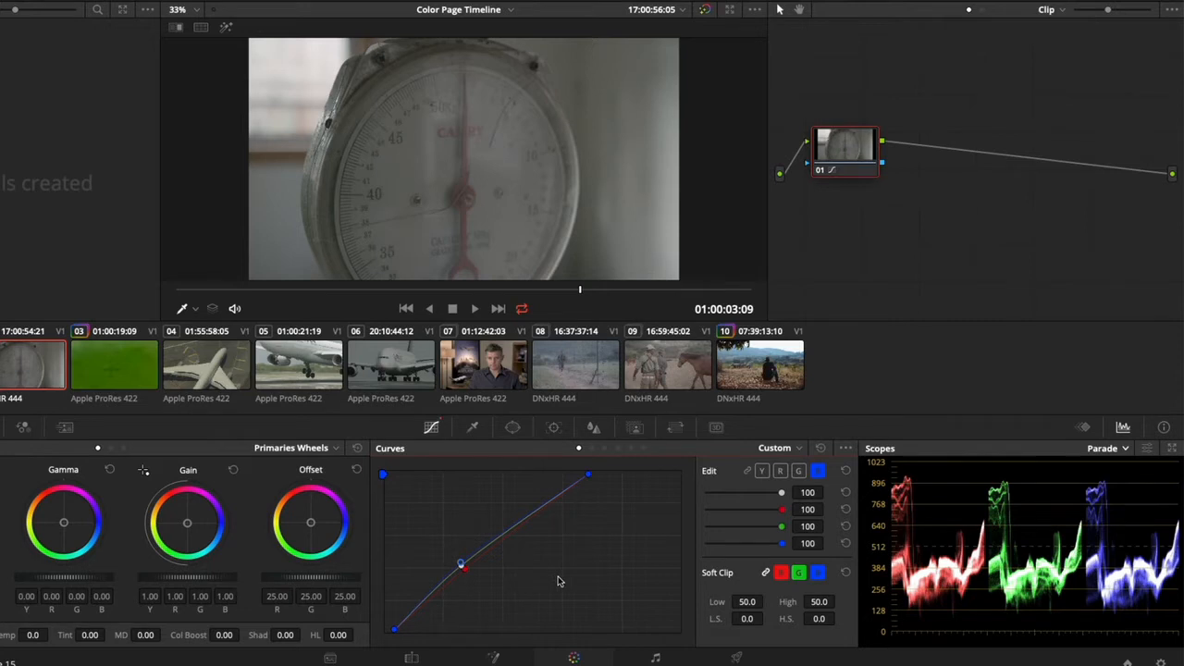
# Compare the scale clip with node 01 bypassed and enabled several times to judge the balance
pyautogui.hotkey('ctrl', 'd')
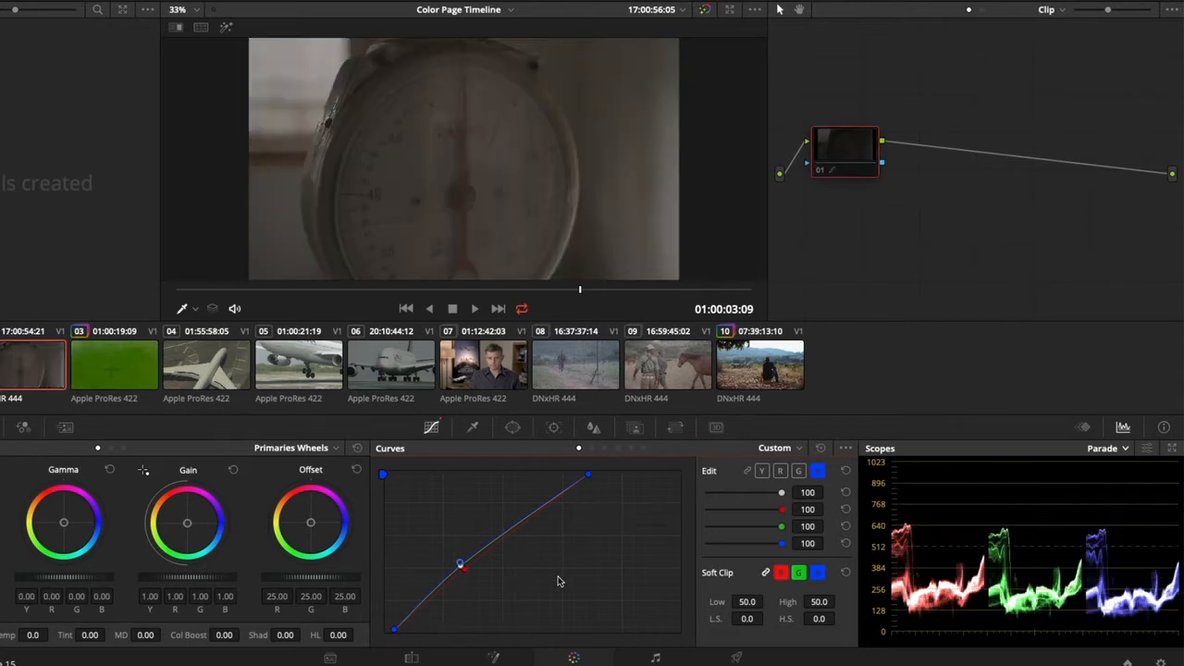
pyautogui.hotkey('ctrl', 'd')
pyautogui.hotkey('ctrl', 'd')
pyautogui.hotkey('ctrl', 'd')
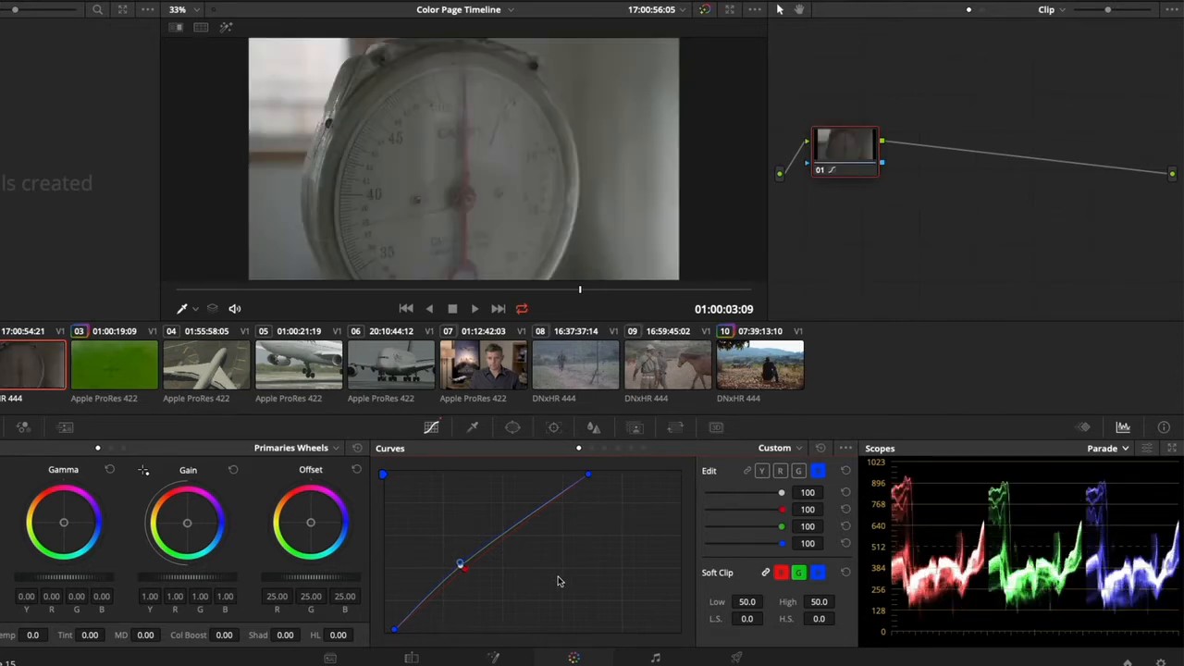
pyautogui.hotkey('ctrl', 'd')
pyautogui.hotkey('ctrl', 'd')
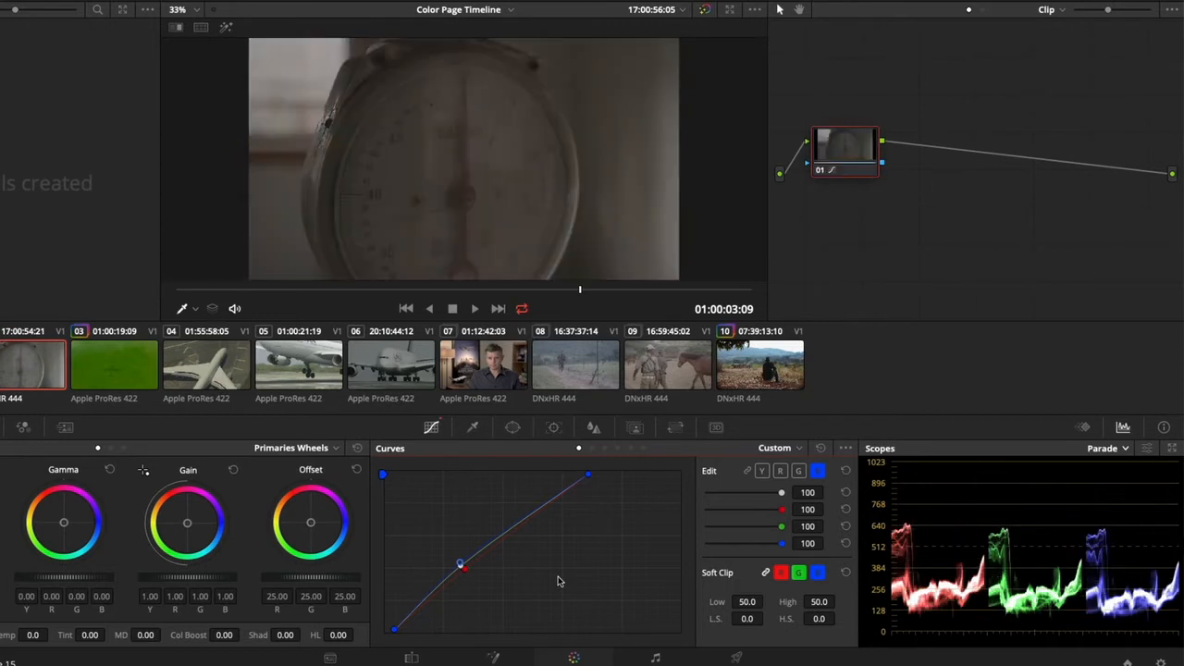
pyautogui.hotkey('ctrl', 'd')
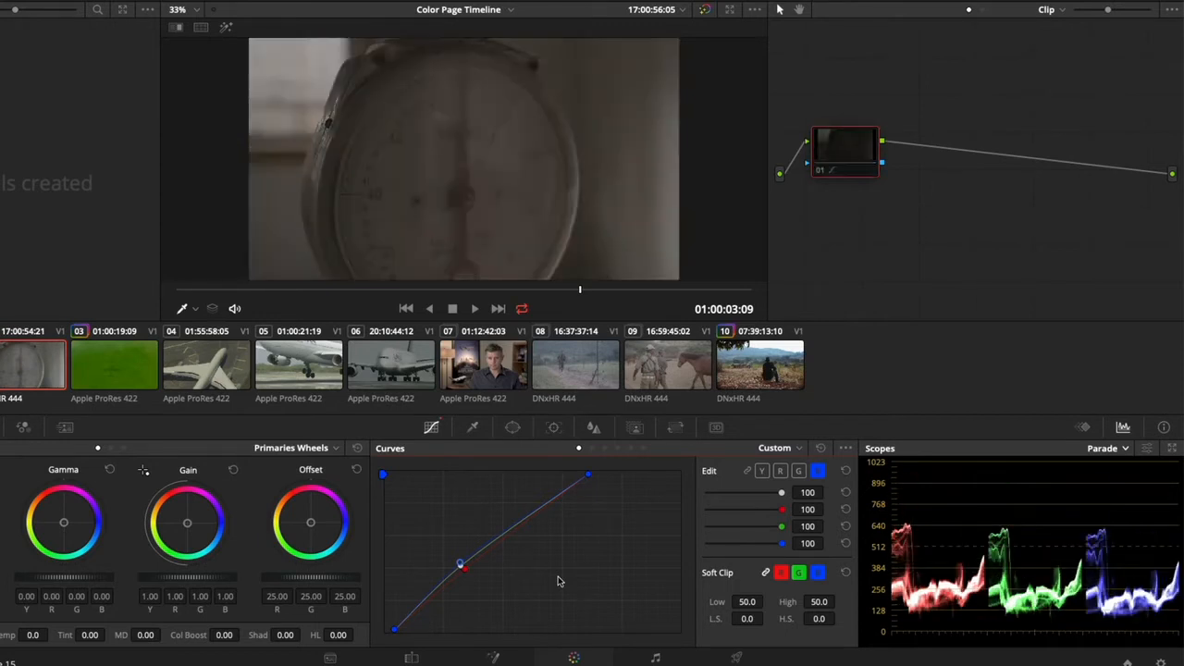
pyautogui.hotkey('ctrl', 'd')
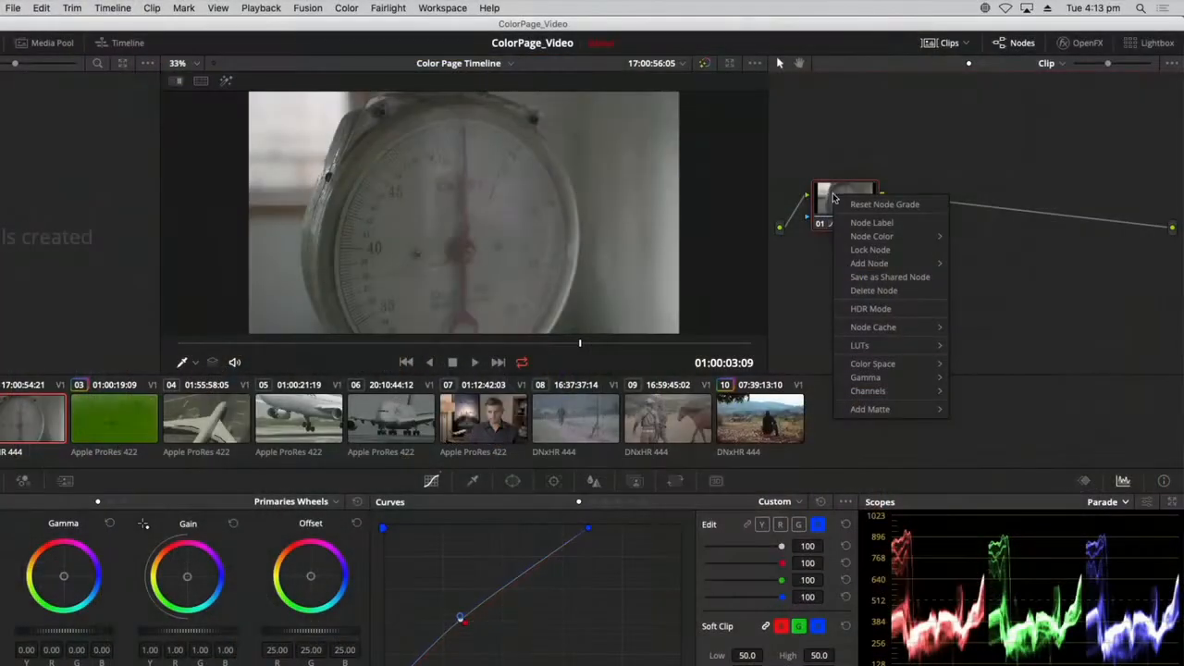
# Label node 01 as Balance and shift it slightly in the node graph
pyautogui.click(858, 224)
pyautogui.write('Balance')
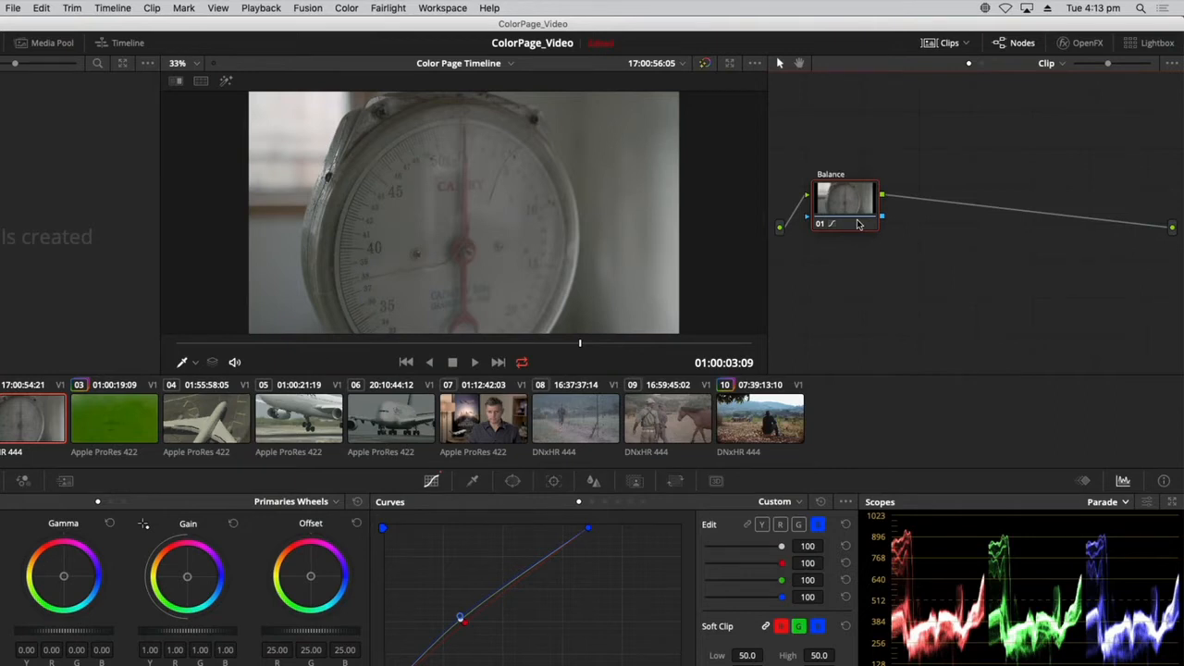
pyautogui.press('Return')
pyautogui.moveTo(862, 196); pyautogui.dragTo(863, 201)
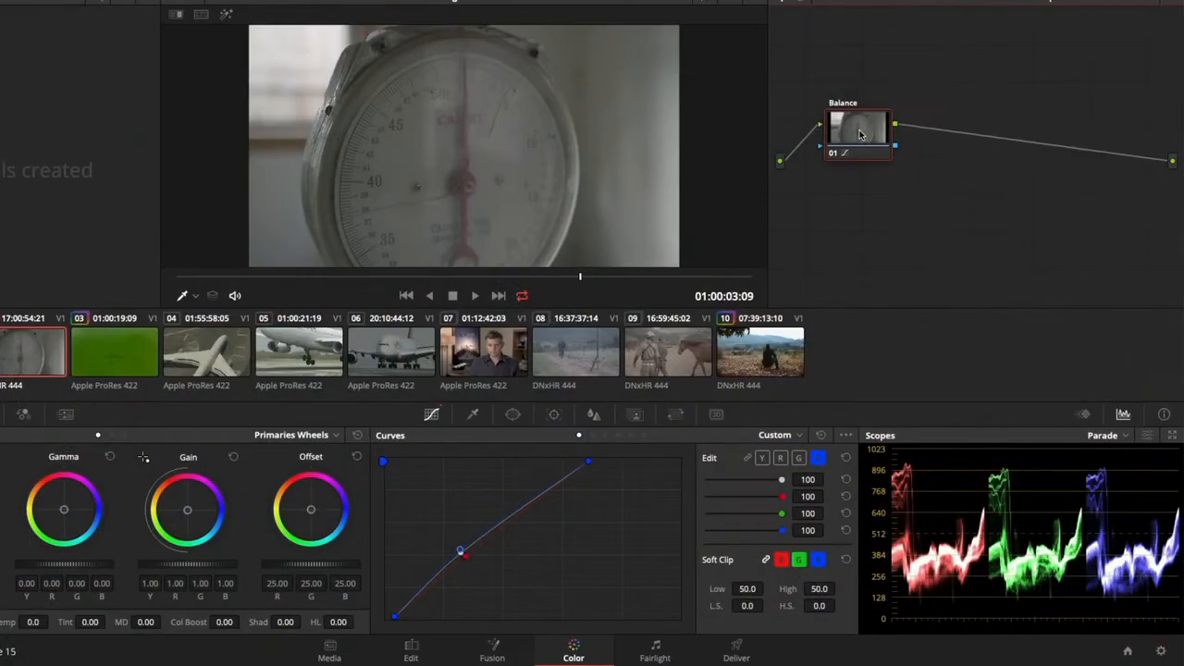
pyautogui.moveTo(860, 134); pyautogui.dragTo(859, 137)
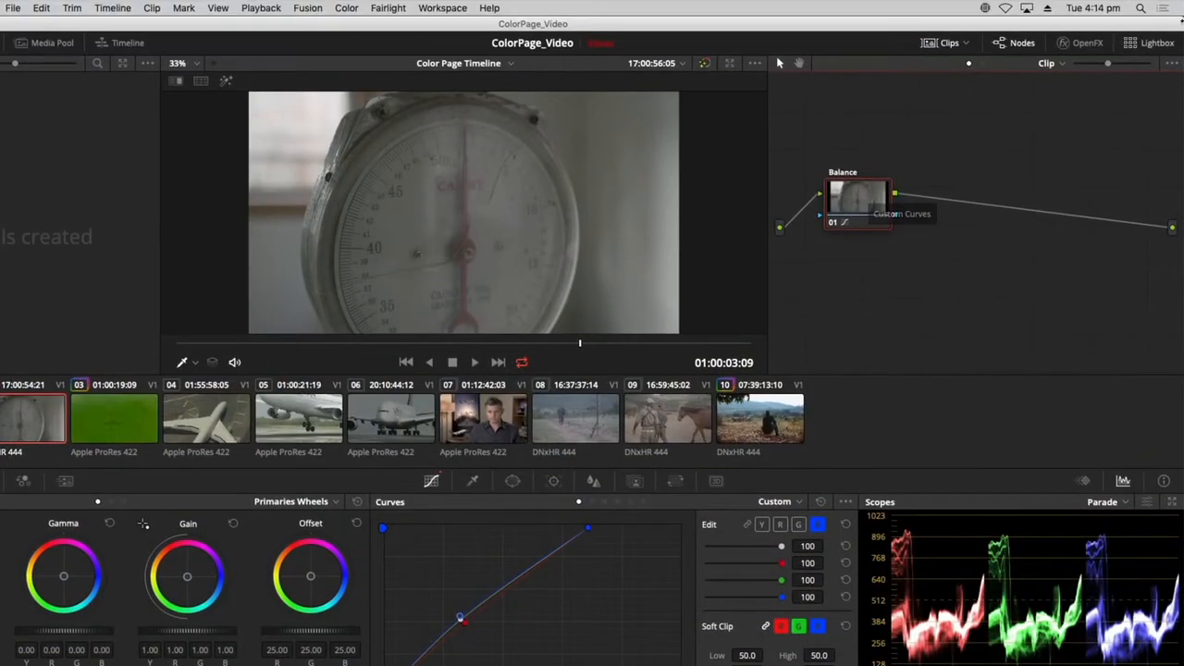
# Add a serial node after Balance, place it farther along the chain, and label it Contrast
pyautogui.rightClick(870, 202)
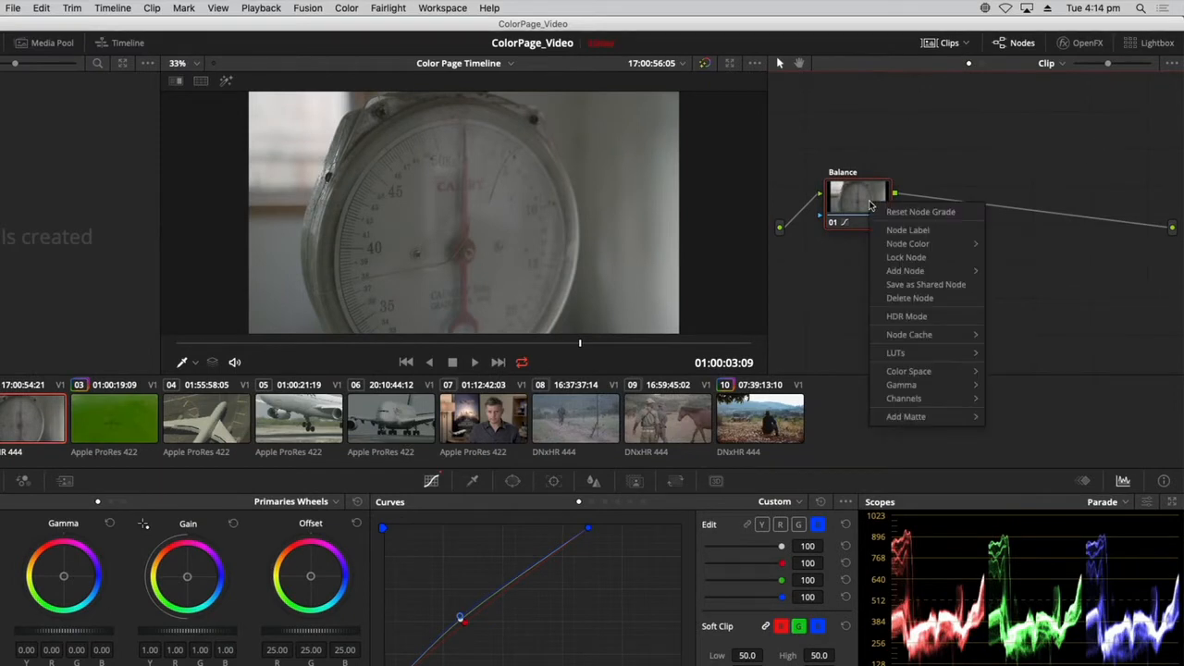
pyautogui.moveTo(958, 250)
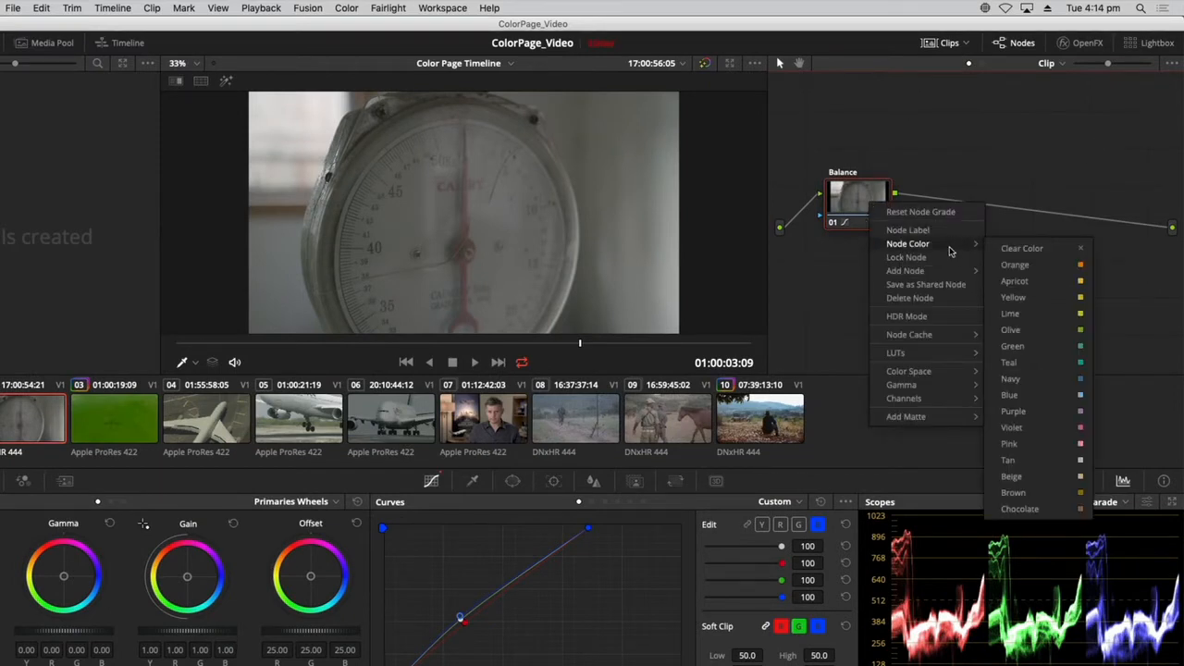
pyautogui.moveTo(962, 271)
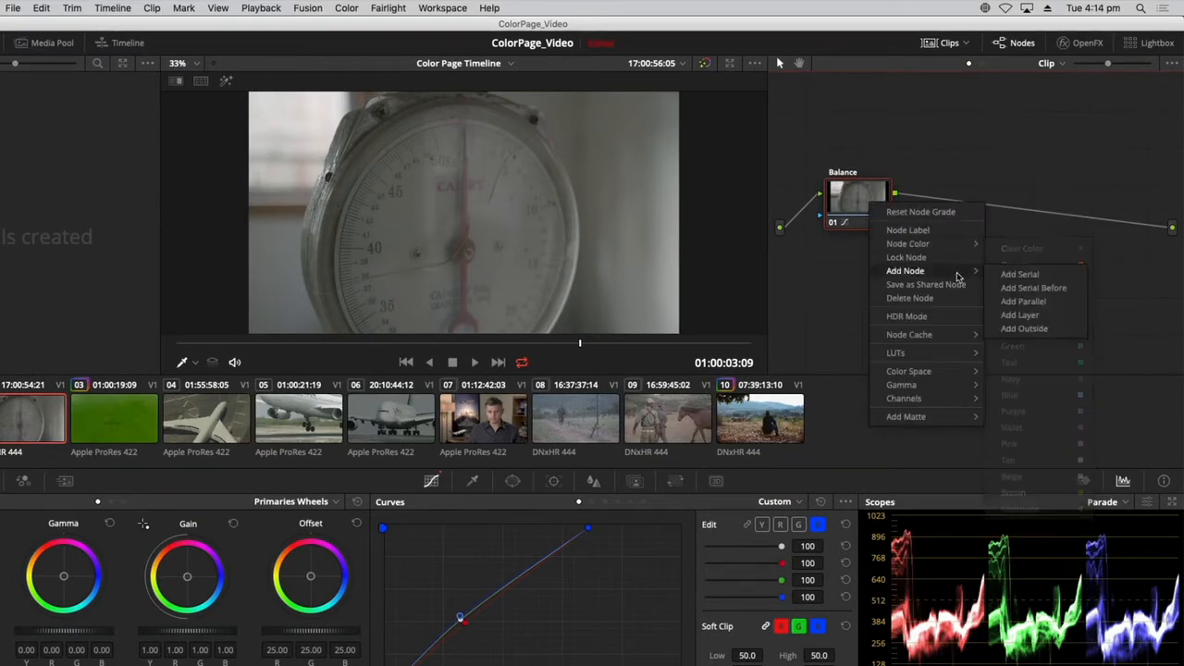
pyautogui.click(1012, 276)
pyautogui.moveTo(926, 208); pyautogui.dragTo(1003, 206)
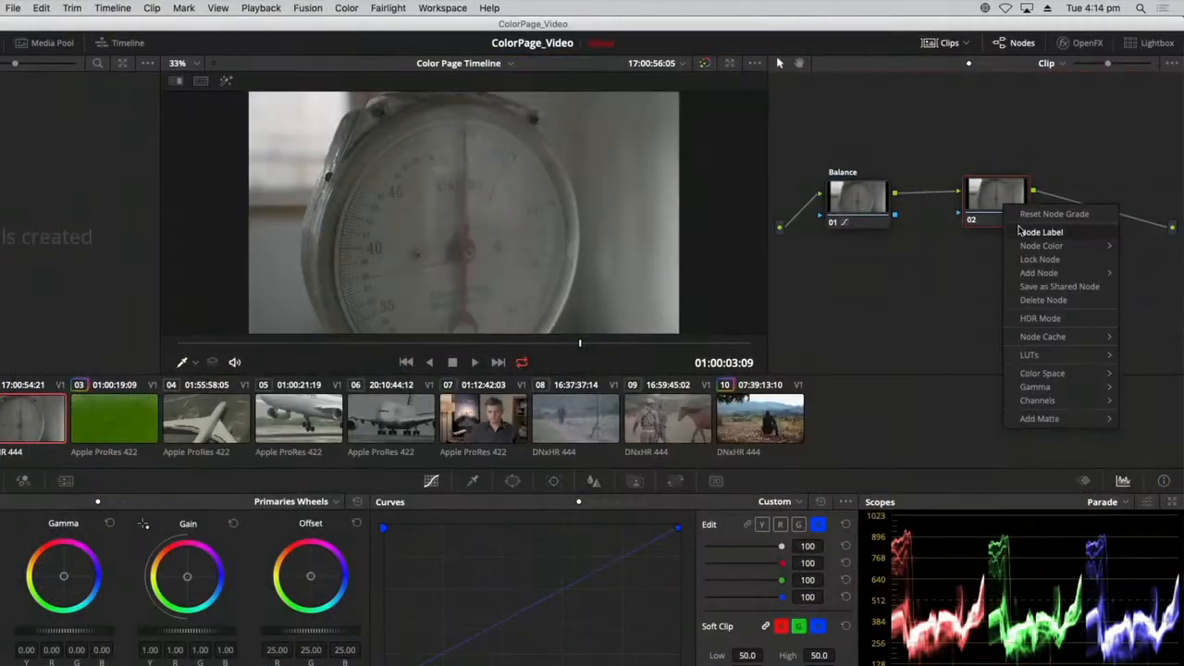
pyautogui.click(1021, 233)
pyautogui.write('Contrast')
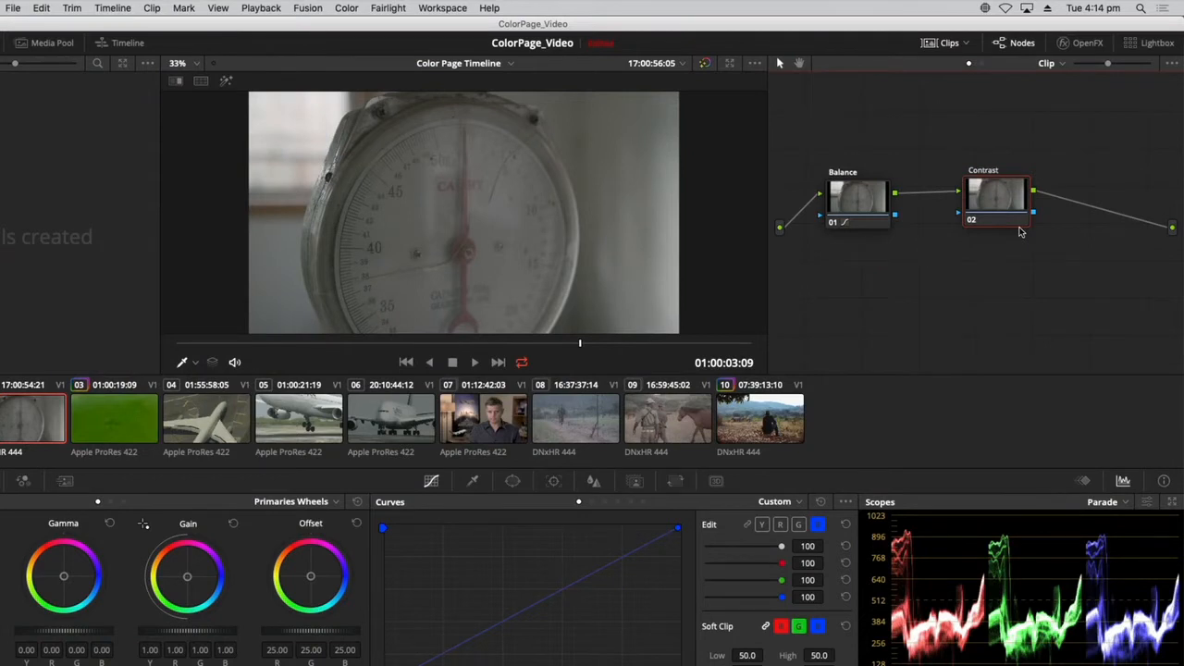
pyautogui.press('Return')
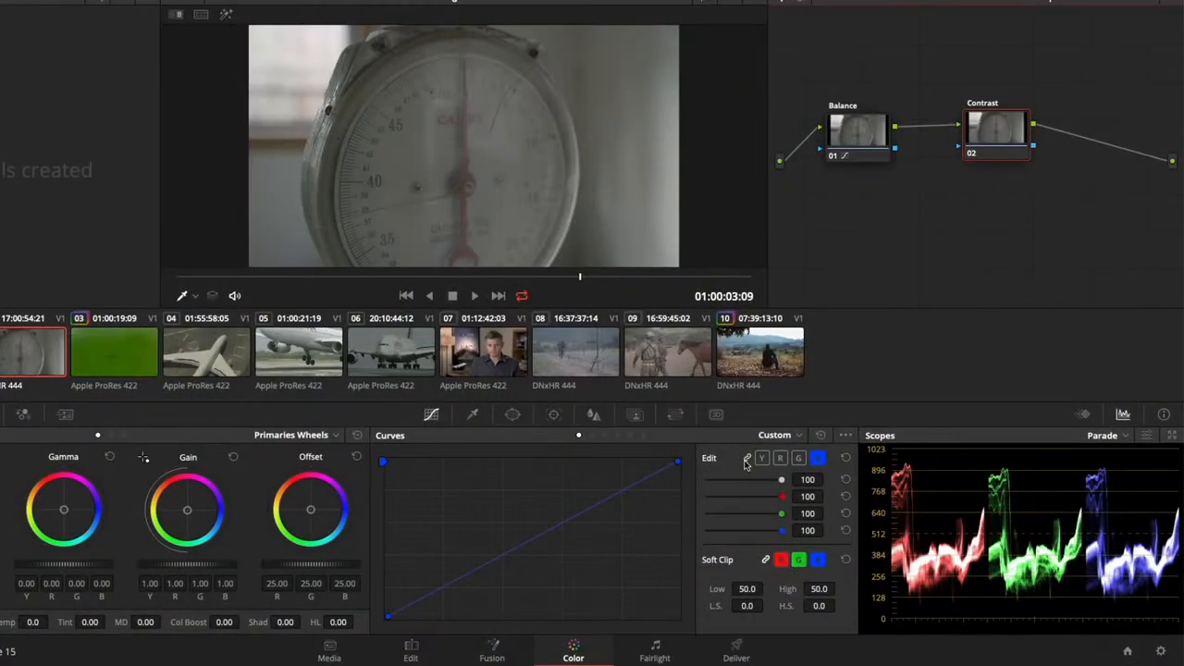
# Link the custom curve channels and shape a gentle S-curve on the Contrast node with a lowered shadow point and a raised highlight point
pyautogui.click(745, 463)
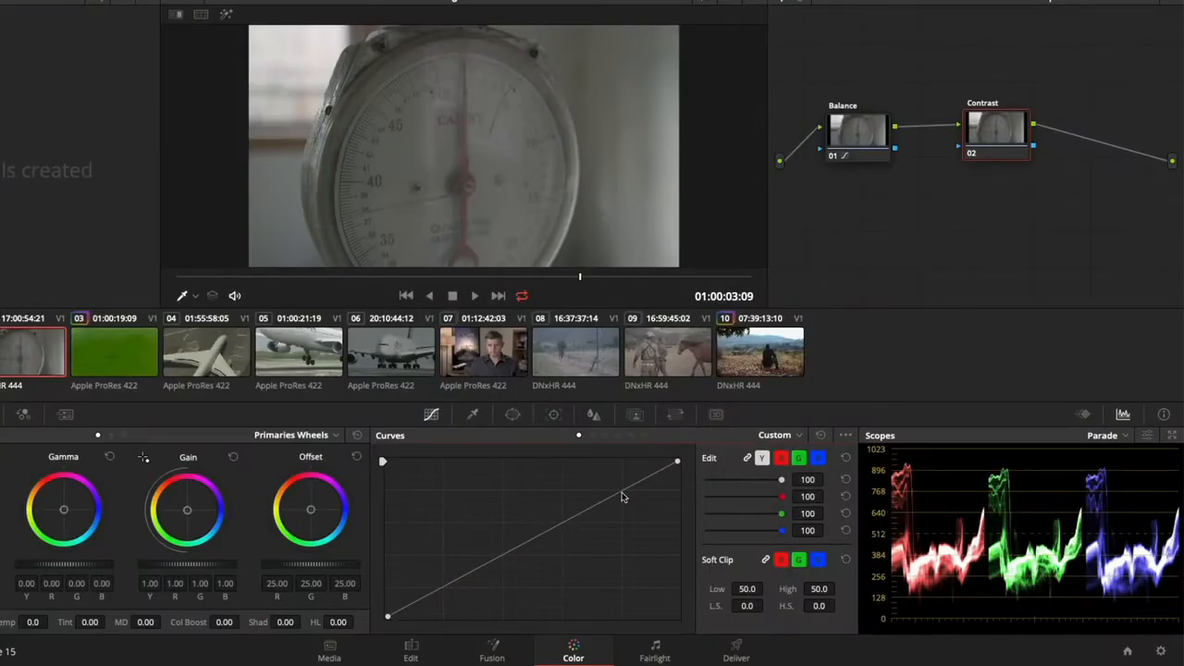
pyautogui.click(462, 584)
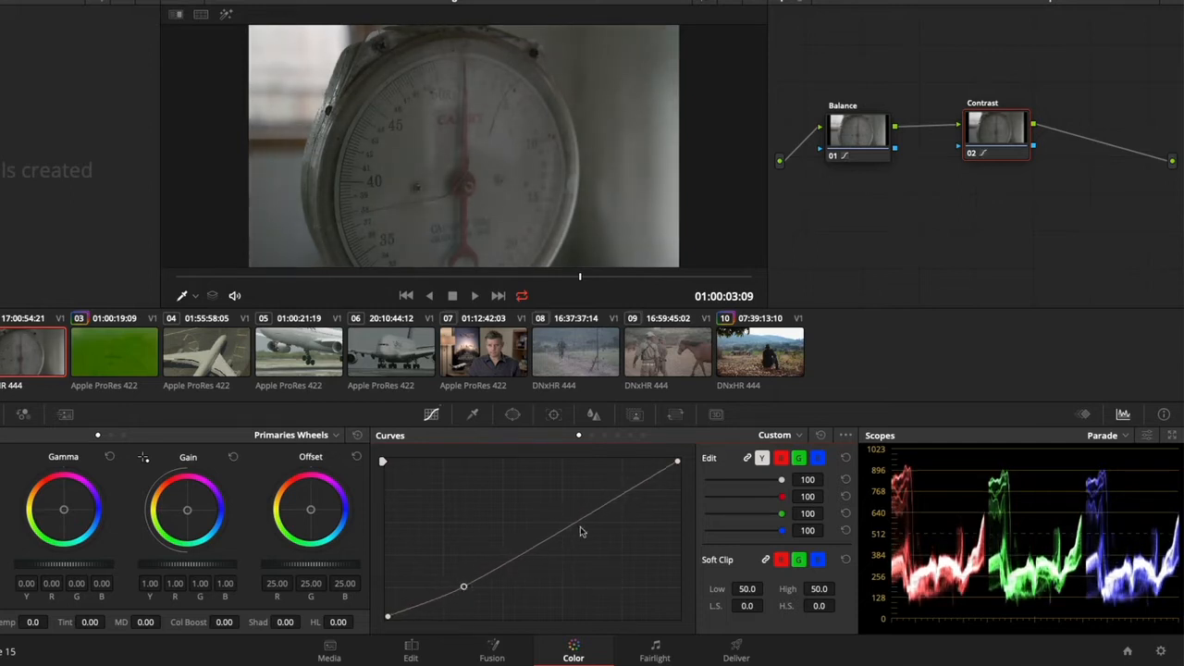
pyautogui.moveTo(578, 528); pyautogui.dragTo(573, 511)
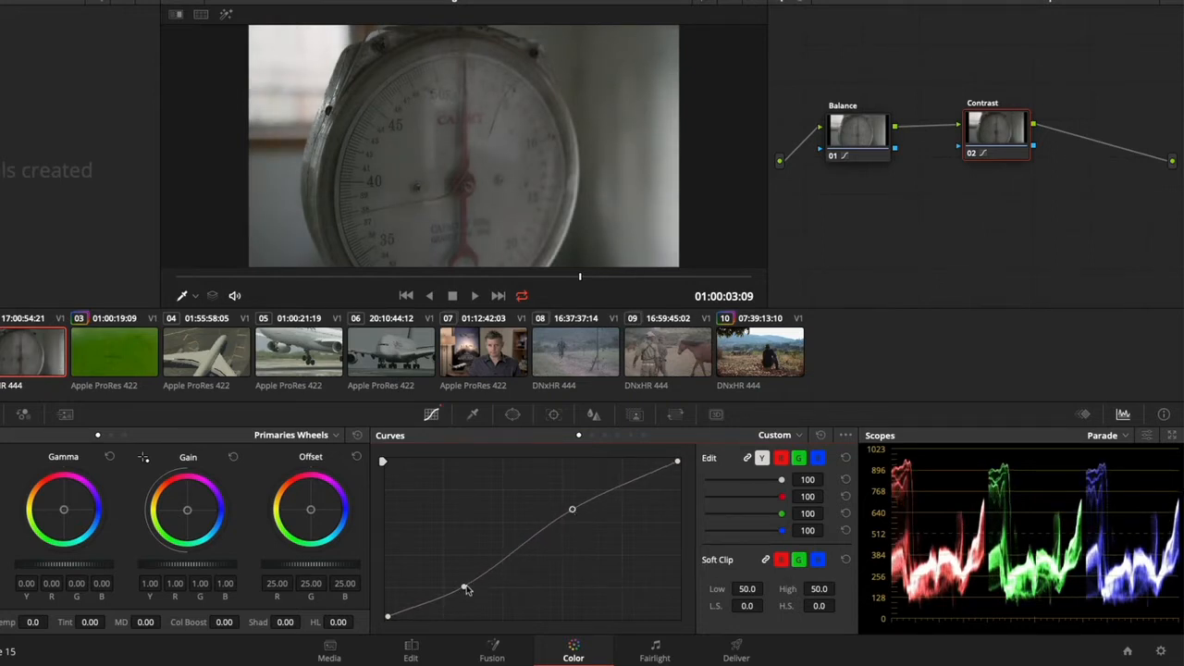
pyautogui.moveTo(465, 586); pyautogui.dragTo(459, 590)
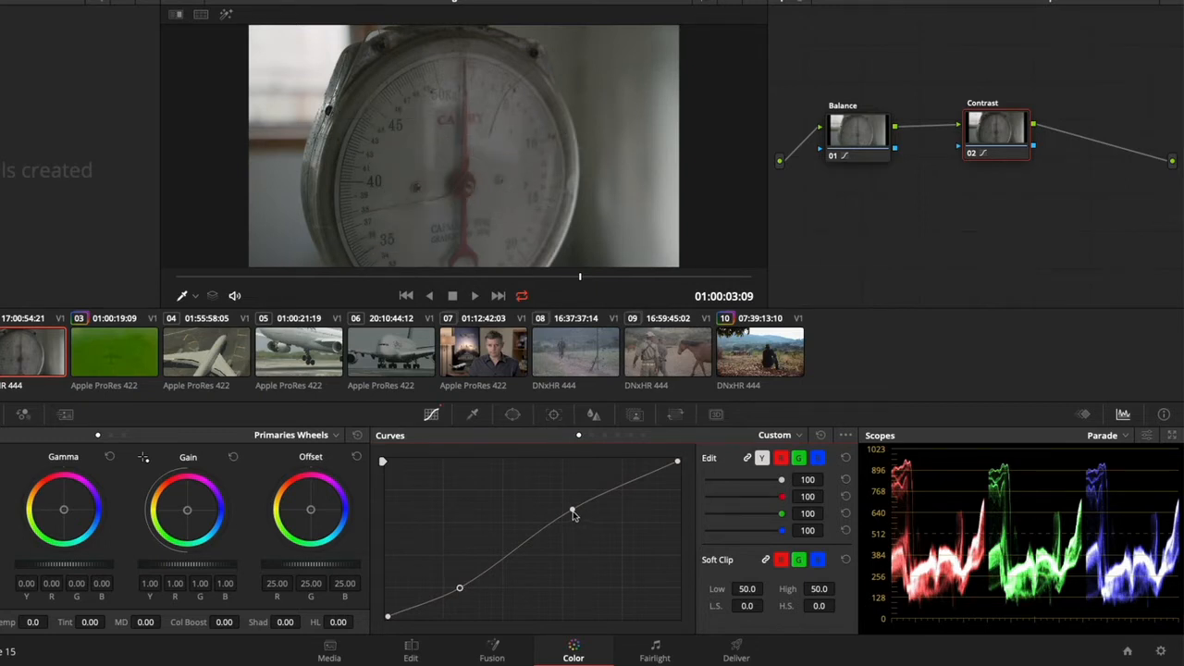
pyautogui.moveTo(573, 514); pyautogui.dragTo(571, 512)
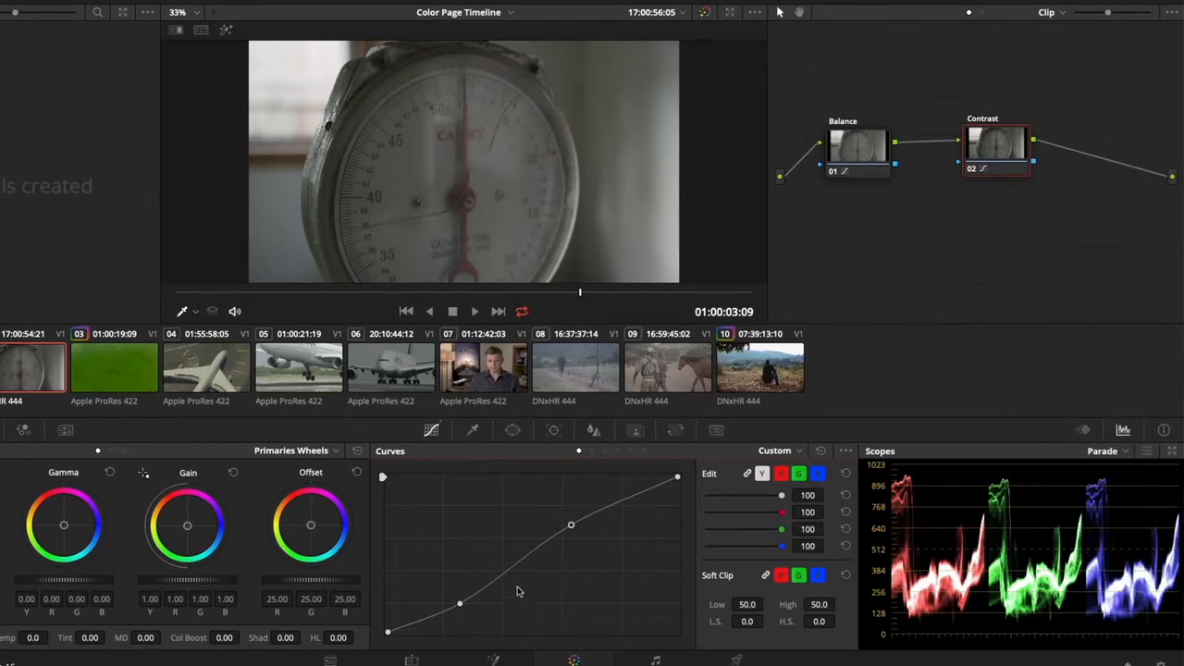
pyautogui.moveTo(461, 607); pyautogui.dragTo(460, 608)
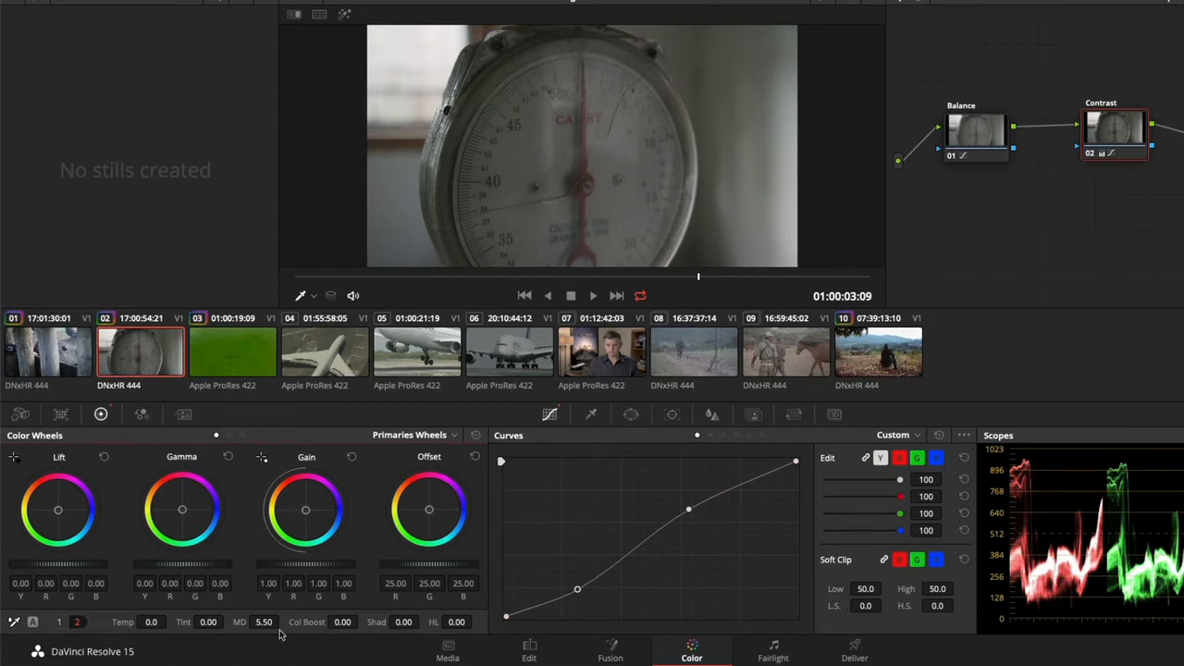
# Compare the scale clip with the Contrast node bypassed and enabled, including in the full-screen viewer
pyautogui.press('super+d')
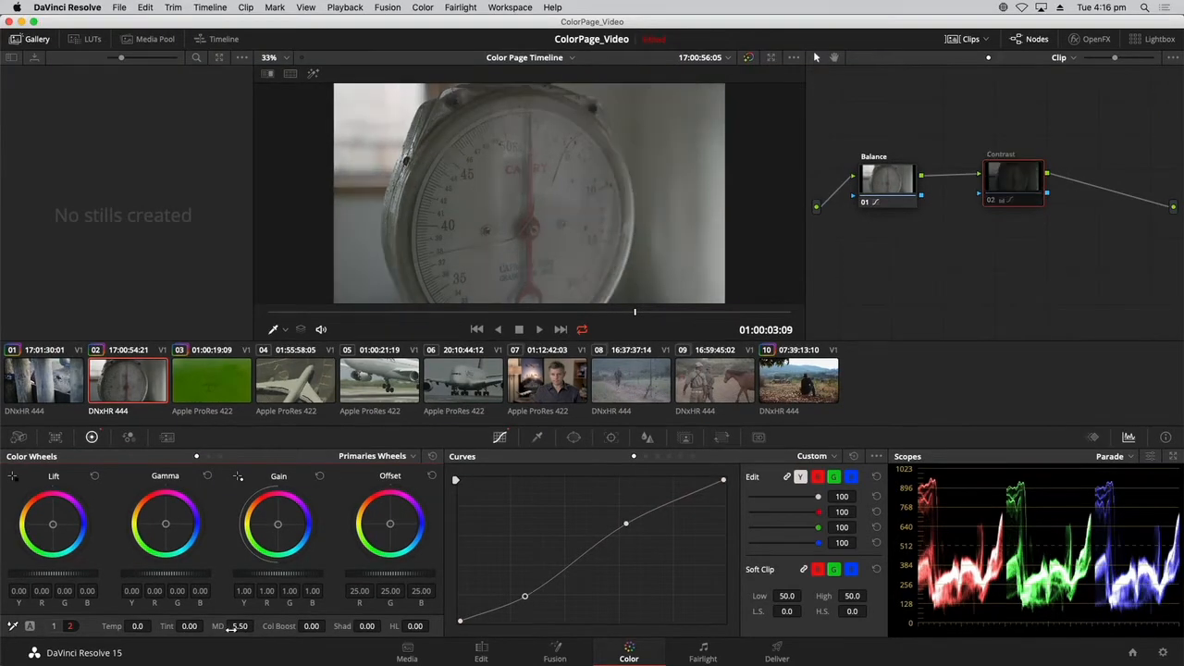
pyautogui.press('super+d')
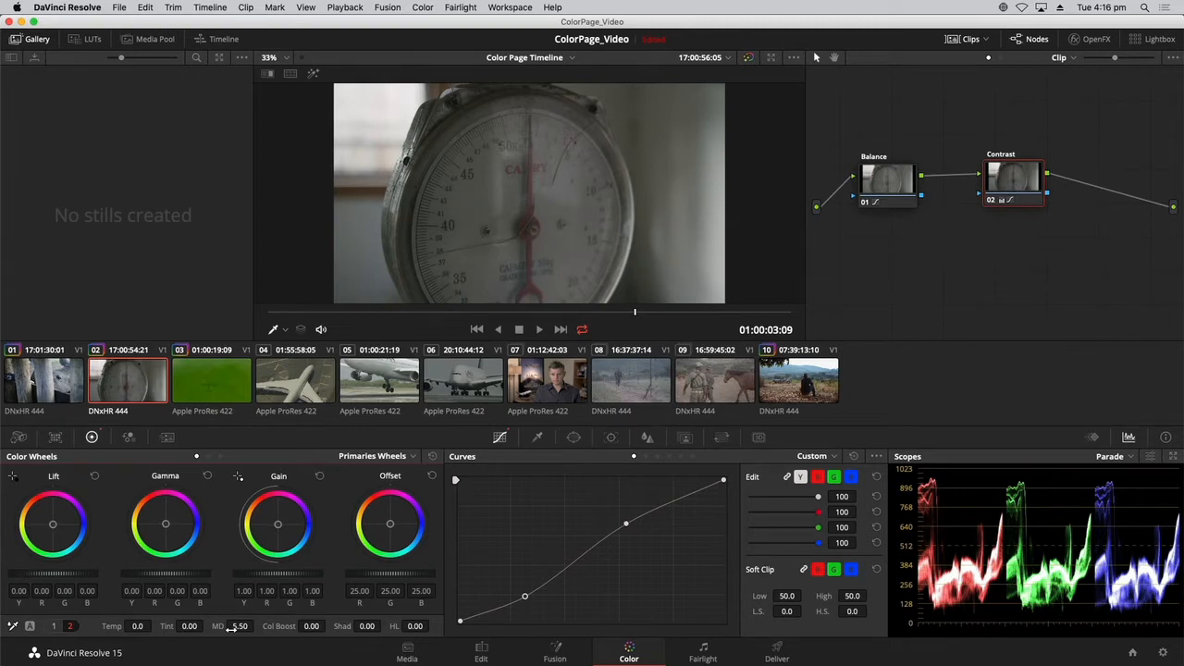
pyautogui.press('super+d')
pyautogui.press('super+d')
pyautogui.press('super+f')
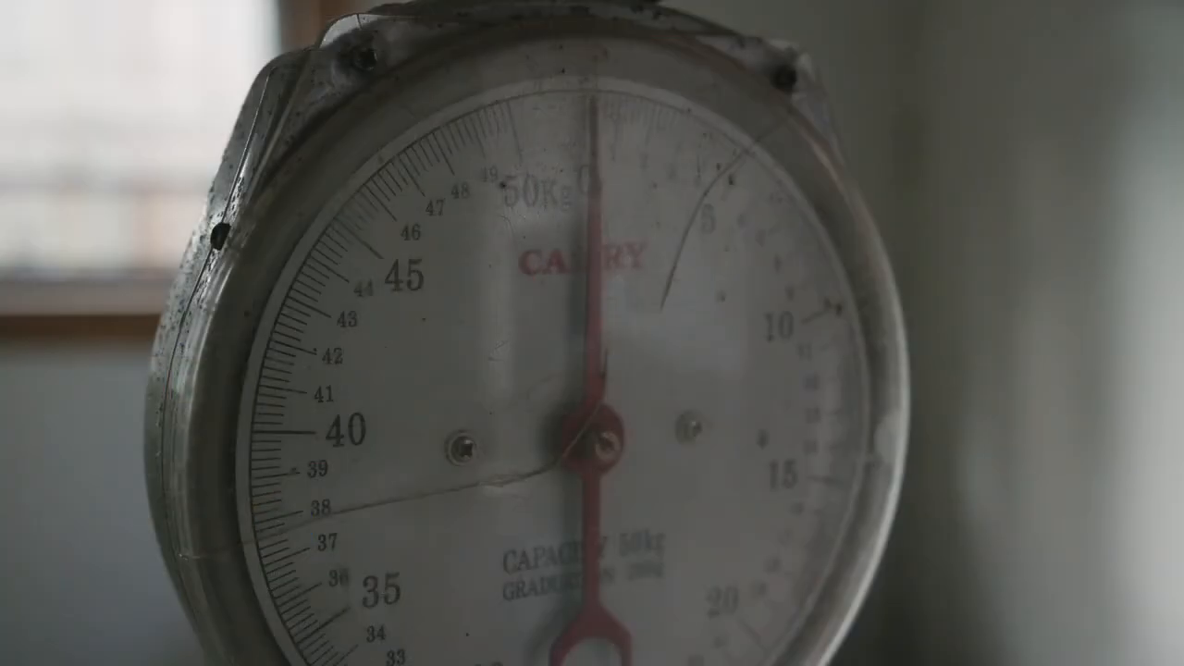
pyautogui.press('super+d')
pyautogui.press('super+d')
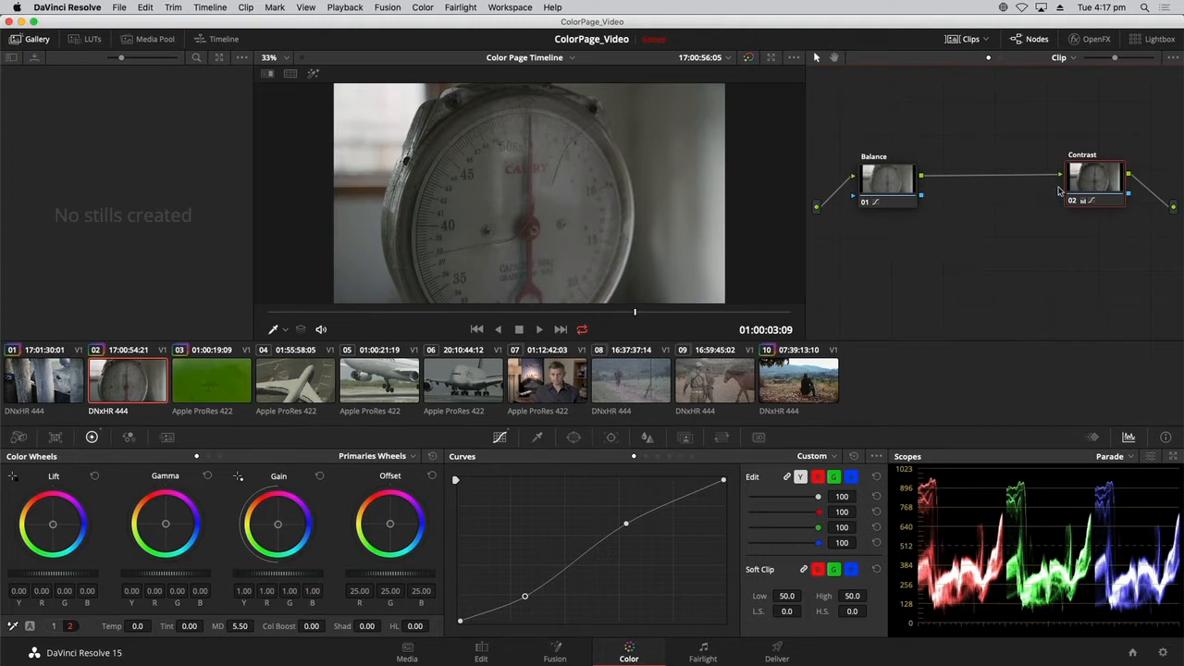
# Add a serial node before Contrast, space it evenly between Balance and Contrast, and label it Cross Process
pyautogui.moveTo(1107, 196); pyautogui.dragTo(1071, 194)
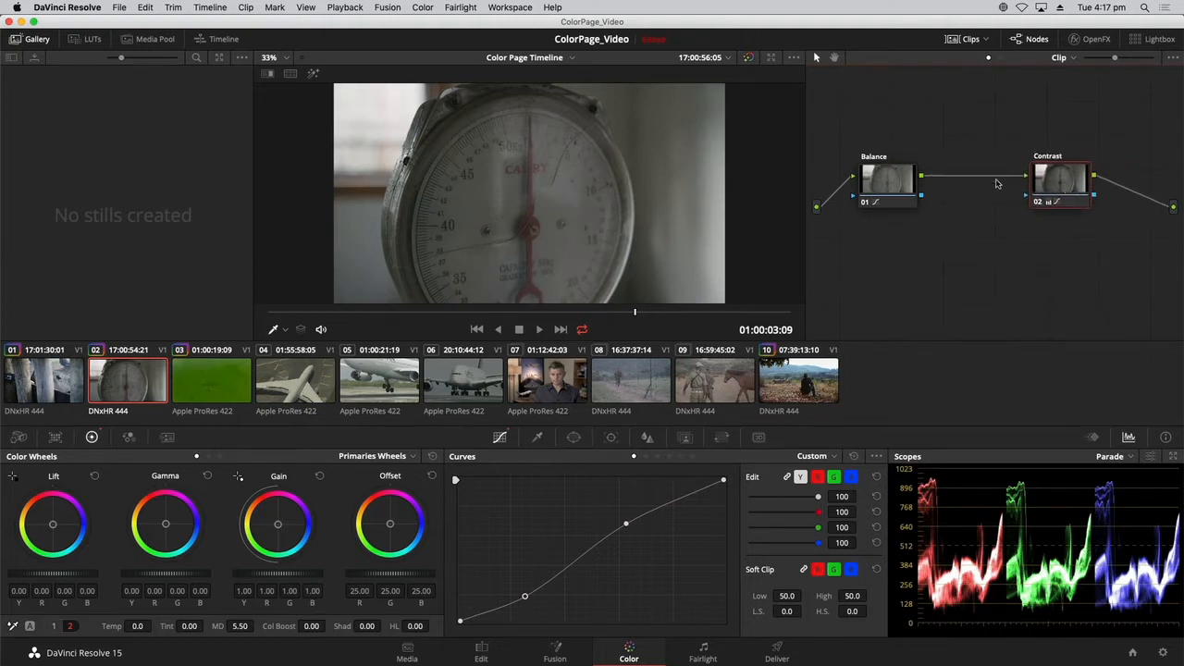
pyautogui.rightClick(1049, 186)
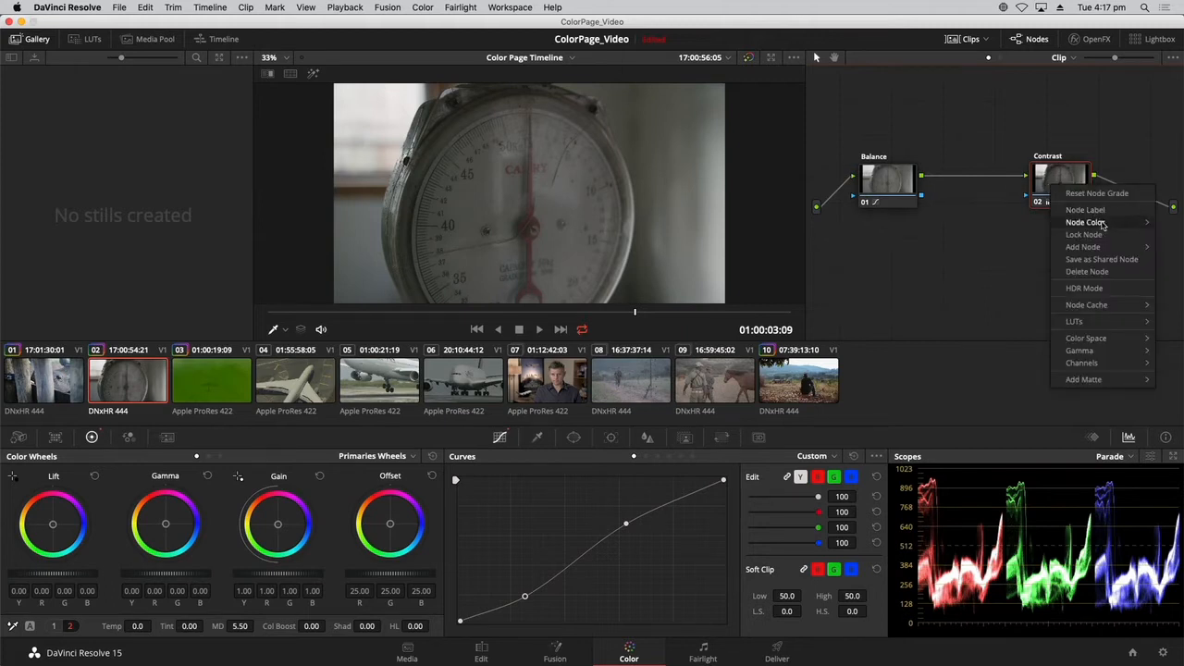
pyautogui.moveTo(1099, 224)
pyautogui.moveTo(1099, 247)
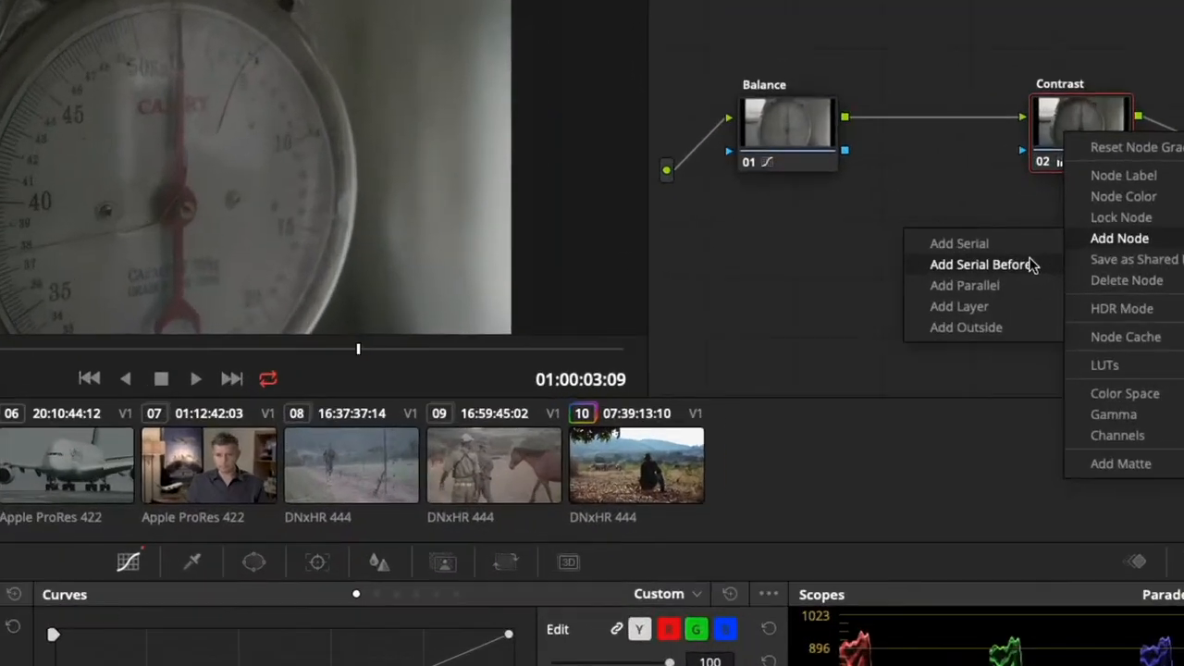
pyautogui.click(1034, 266)
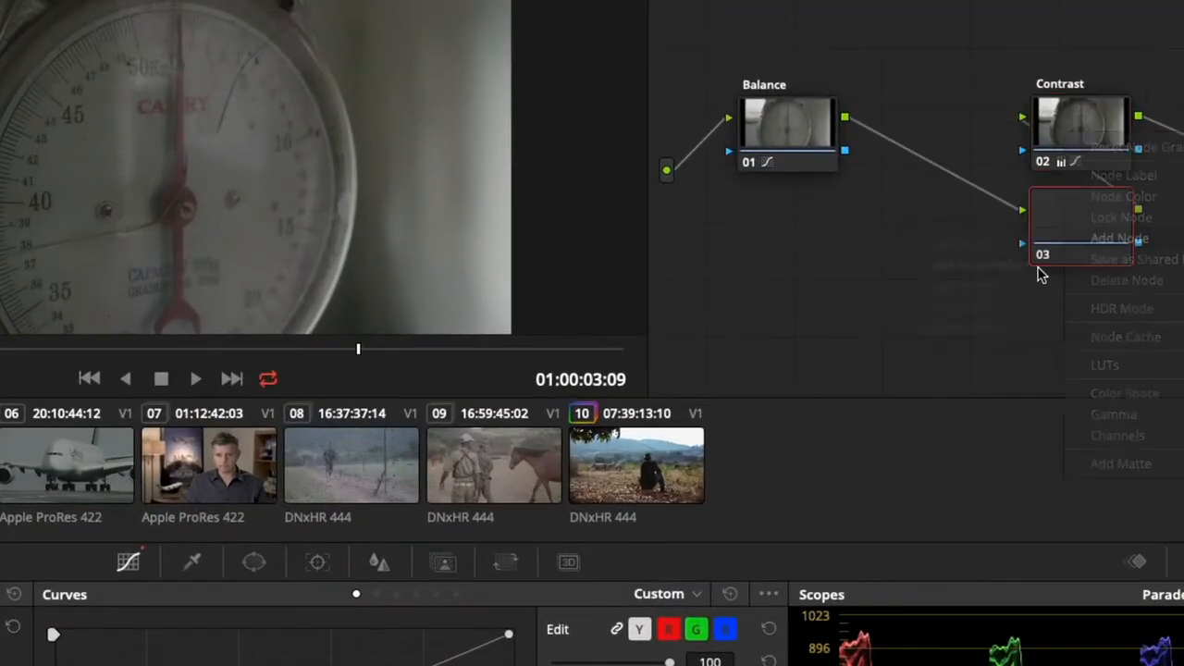
pyautogui.moveTo(1095, 255); pyautogui.dragTo(957, 150)
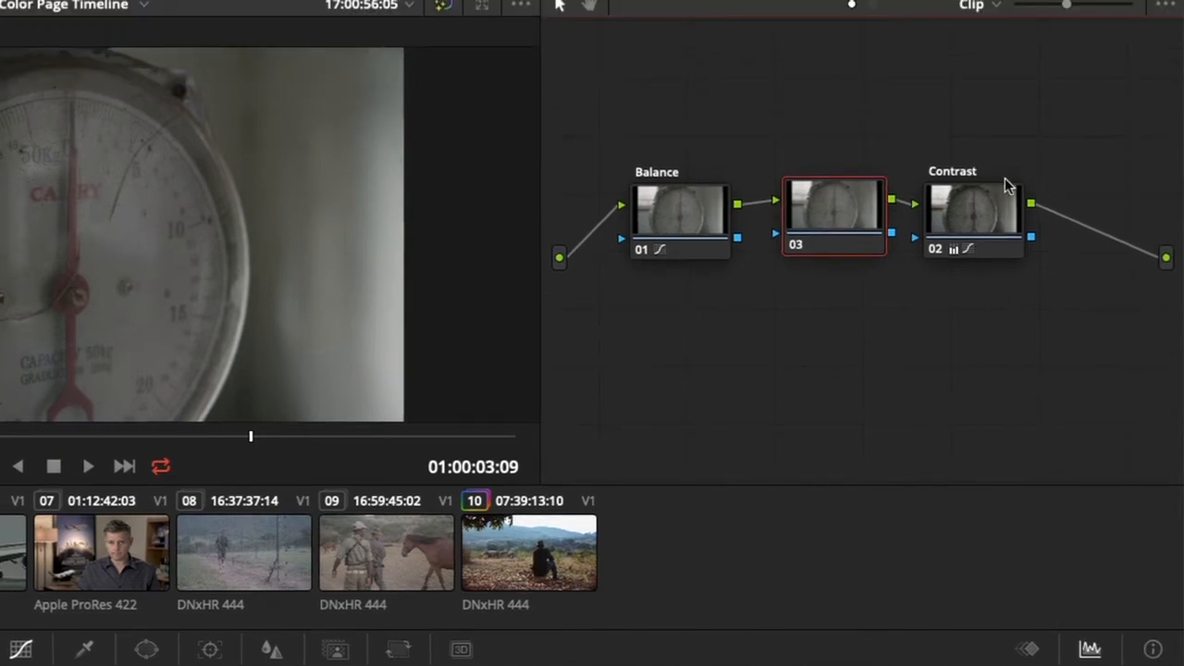
pyautogui.moveTo(1007, 100); pyautogui.dragTo(1038, 114)
pyautogui.moveTo(823, 228); pyautogui.dragTo(839, 227)
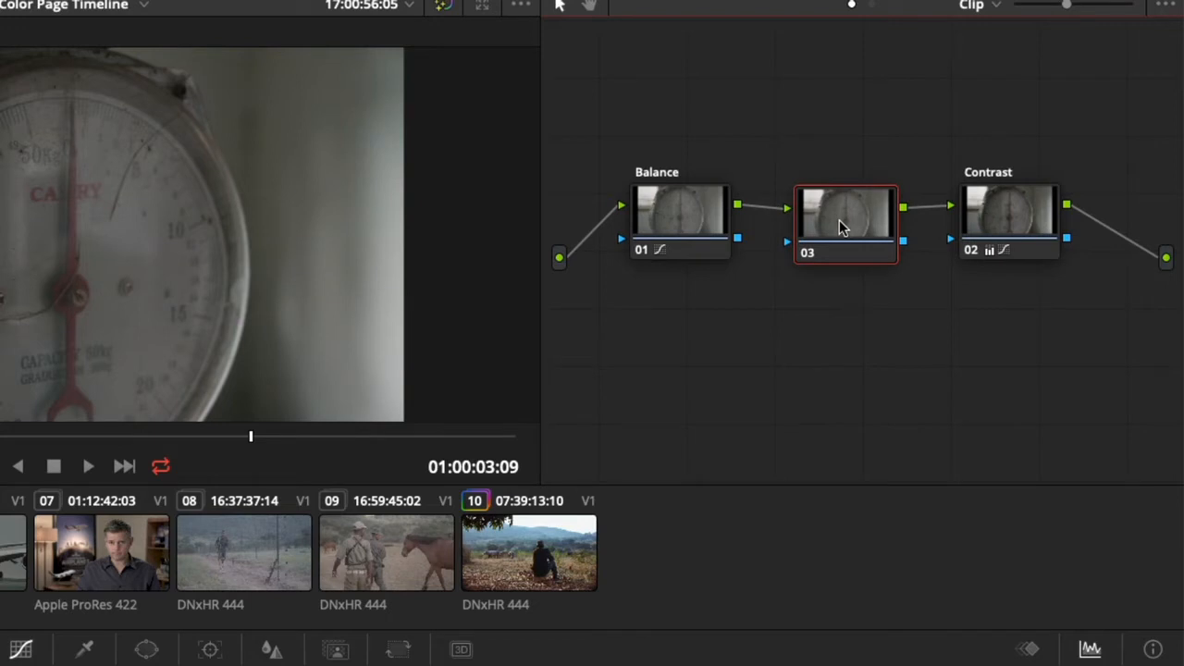
pyautogui.write('Cross Process')
pyautogui.press('Return')
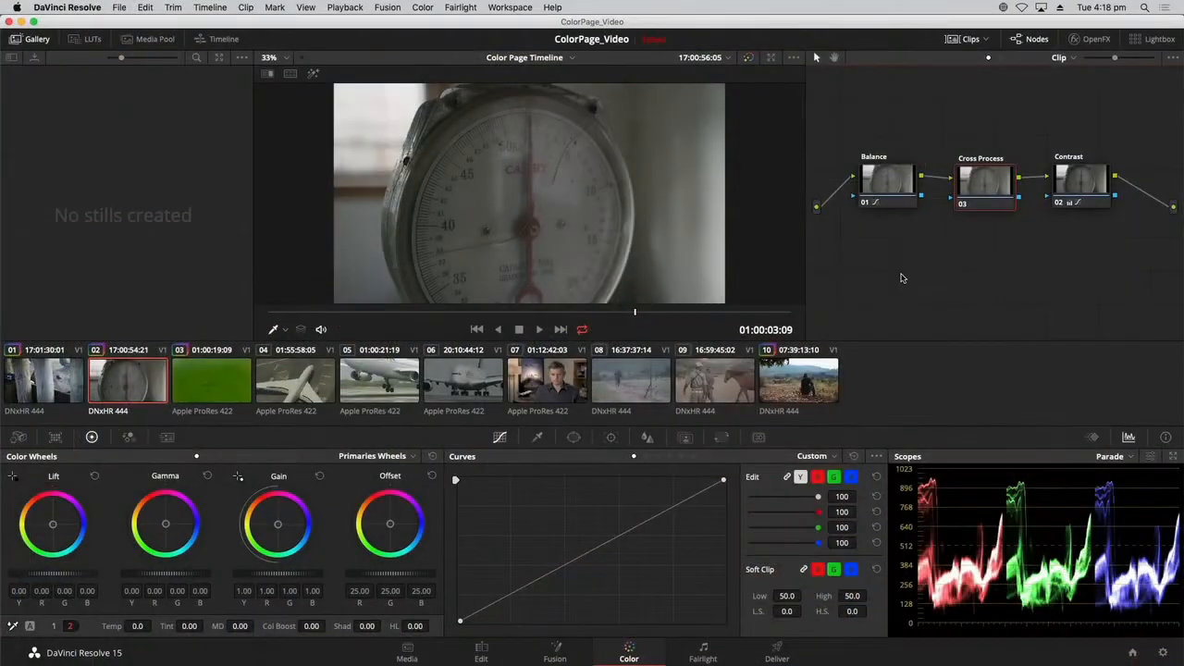
# Try lowering a shadow point and raising a midtone point on the Cross Process node's red curve, and reset the curves
pyautogui.click(817, 479)
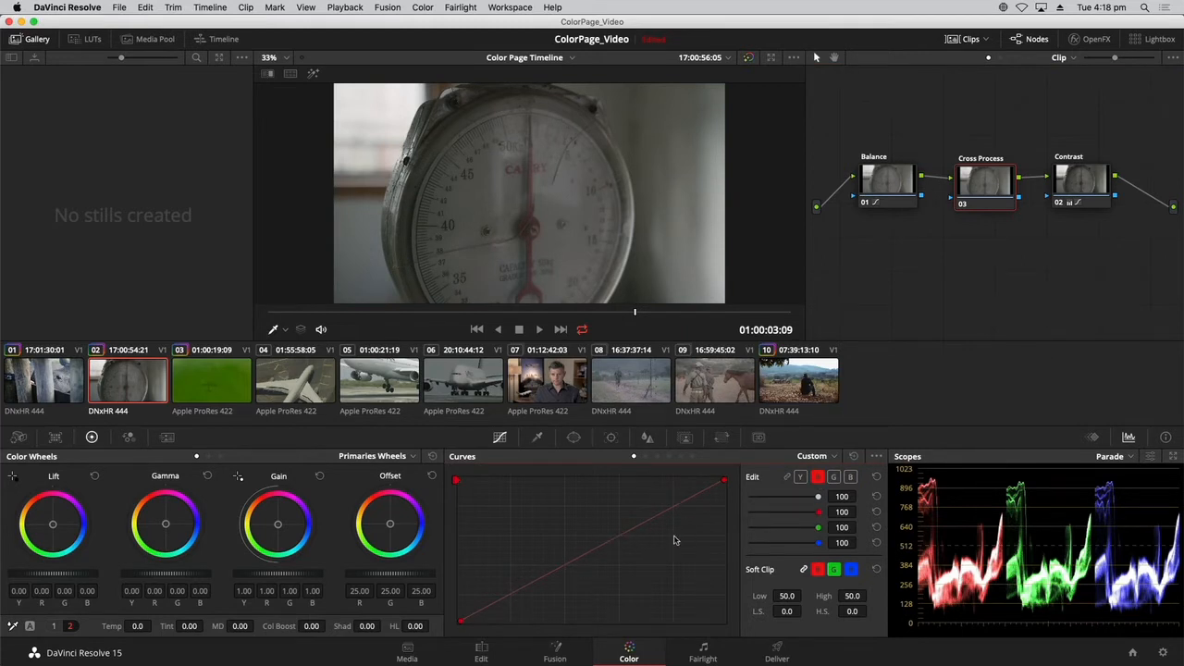
pyautogui.moveTo(528, 587); pyautogui.dragTo(527, 598)
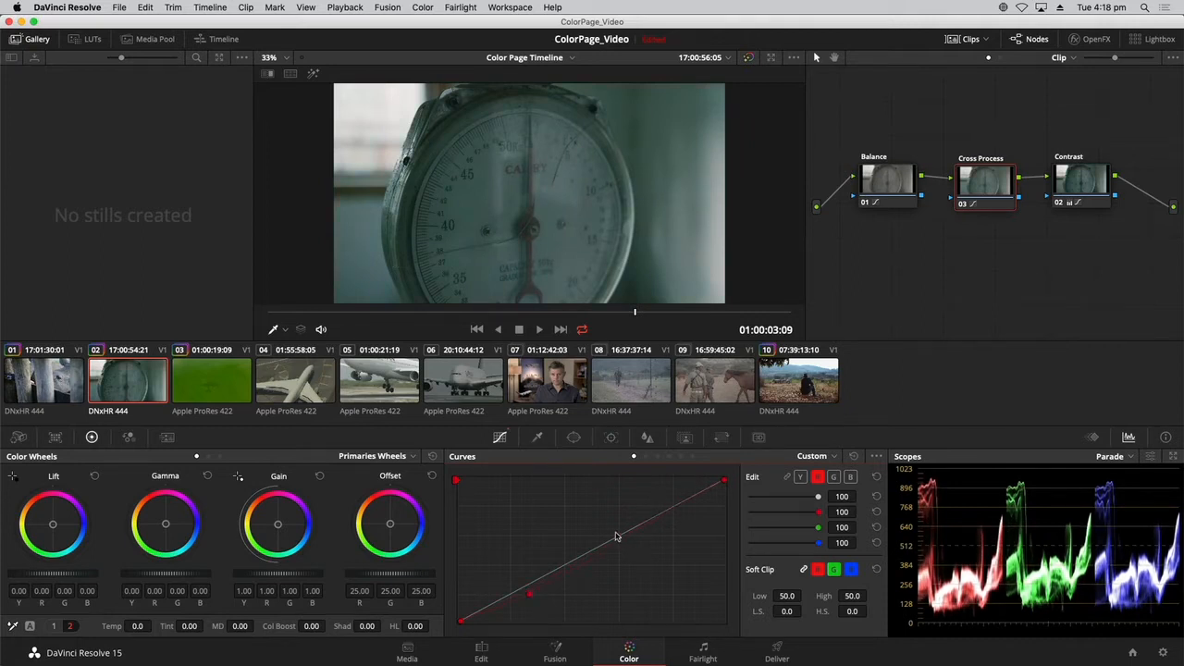
pyautogui.moveTo(616, 534); pyautogui.dragTo(613, 527)
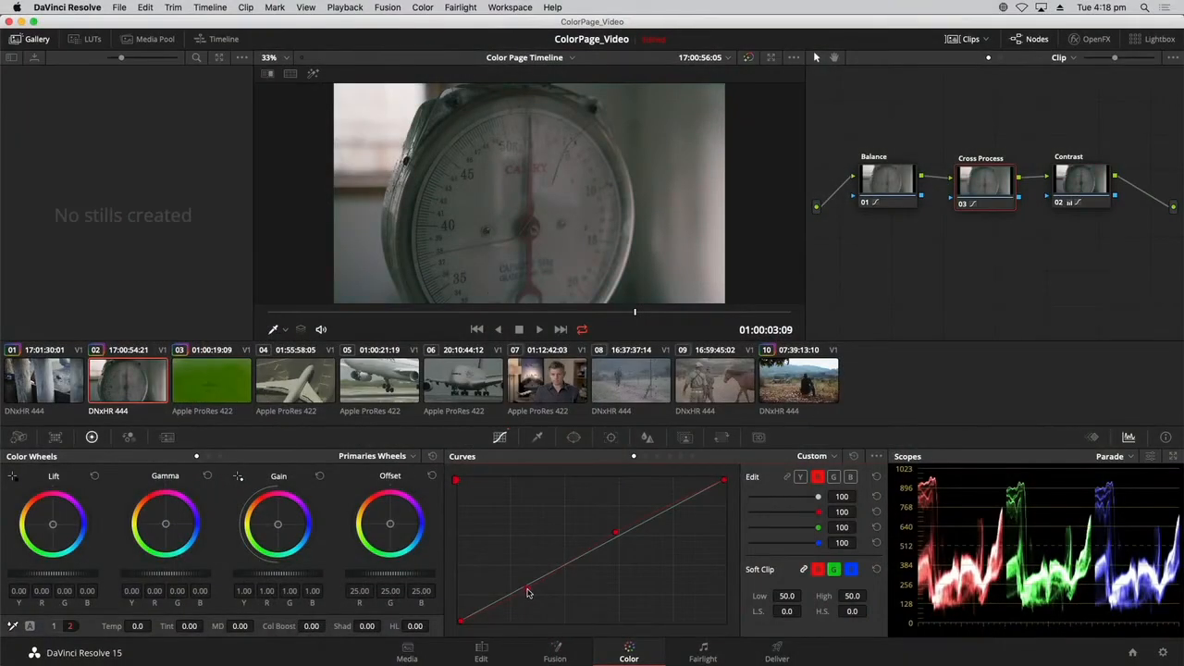
pyautogui.click(528, 588)
pyautogui.click(853, 460)
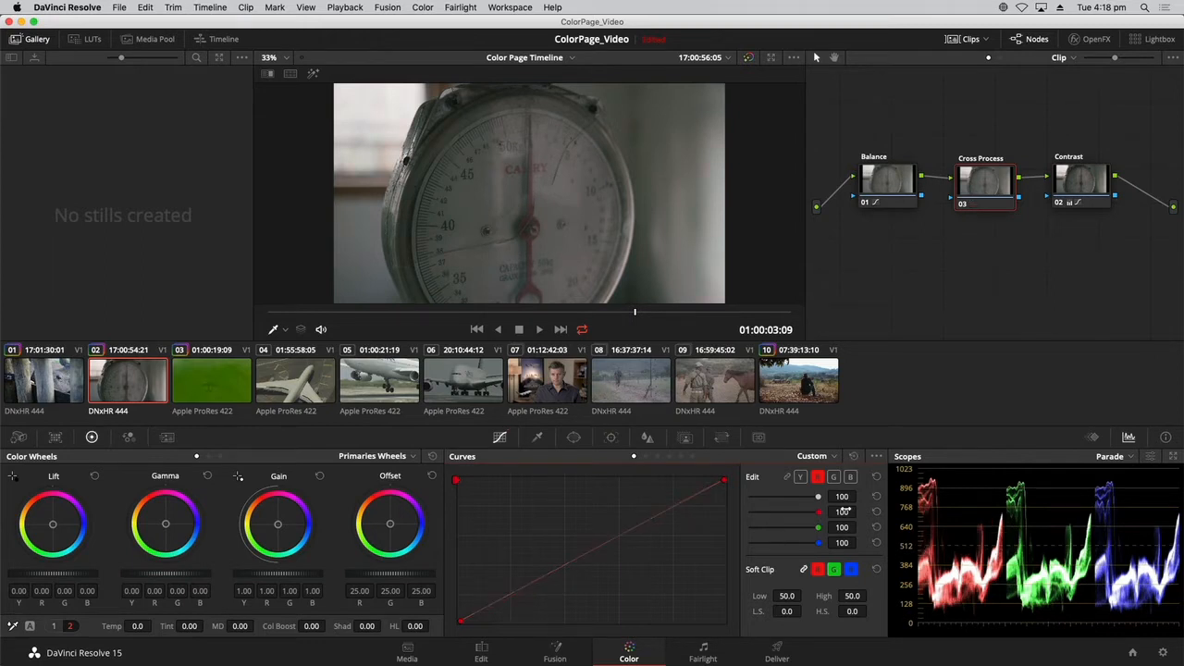
# On the Cross Process node's blue curve alone, raise a shadow point slightly and lower an upper-midtone point to yellow the highlights
pyautogui.click(851, 477)
pyautogui.moveTo(520, 593); pyautogui.dragTo(521, 579)
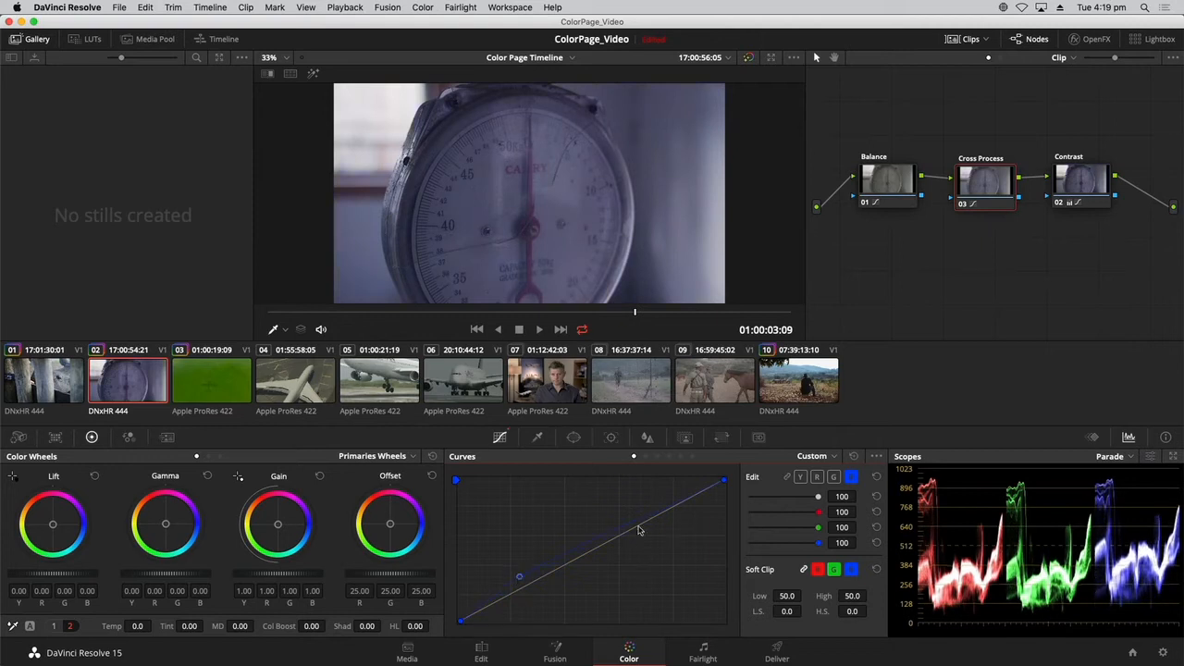
pyautogui.click(624, 531)
pyautogui.moveTo(623, 531); pyautogui.dragTo(640, 543)
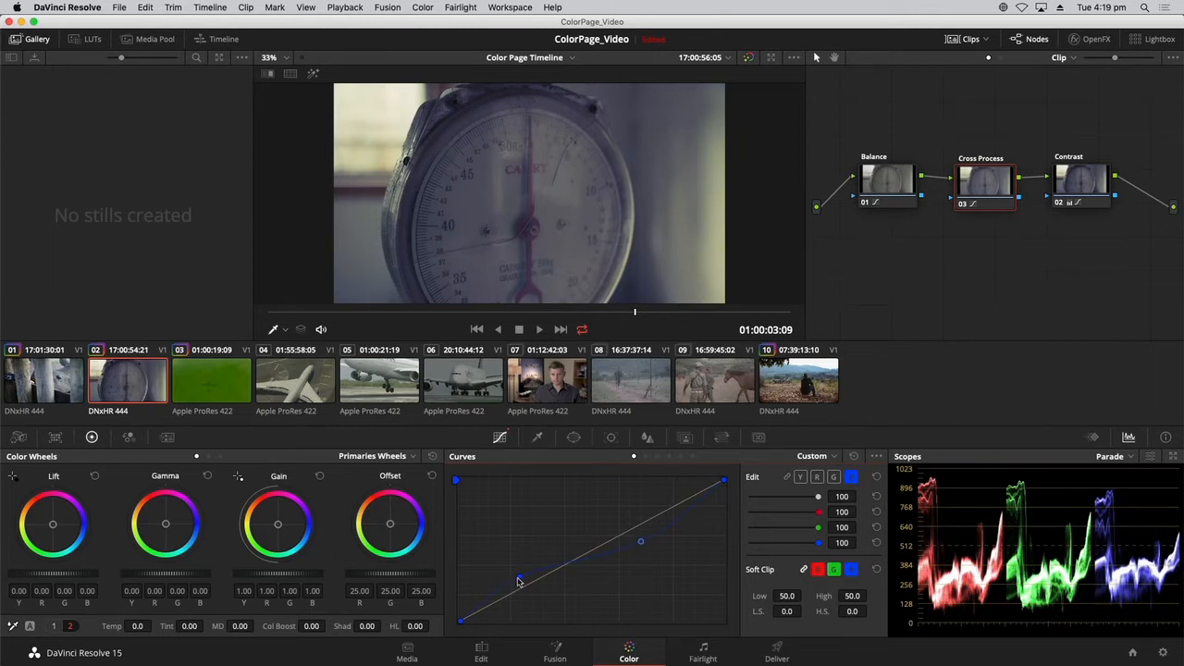
pyautogui.moveTo(521, 580); pyautogui.dragTo(519, 584)
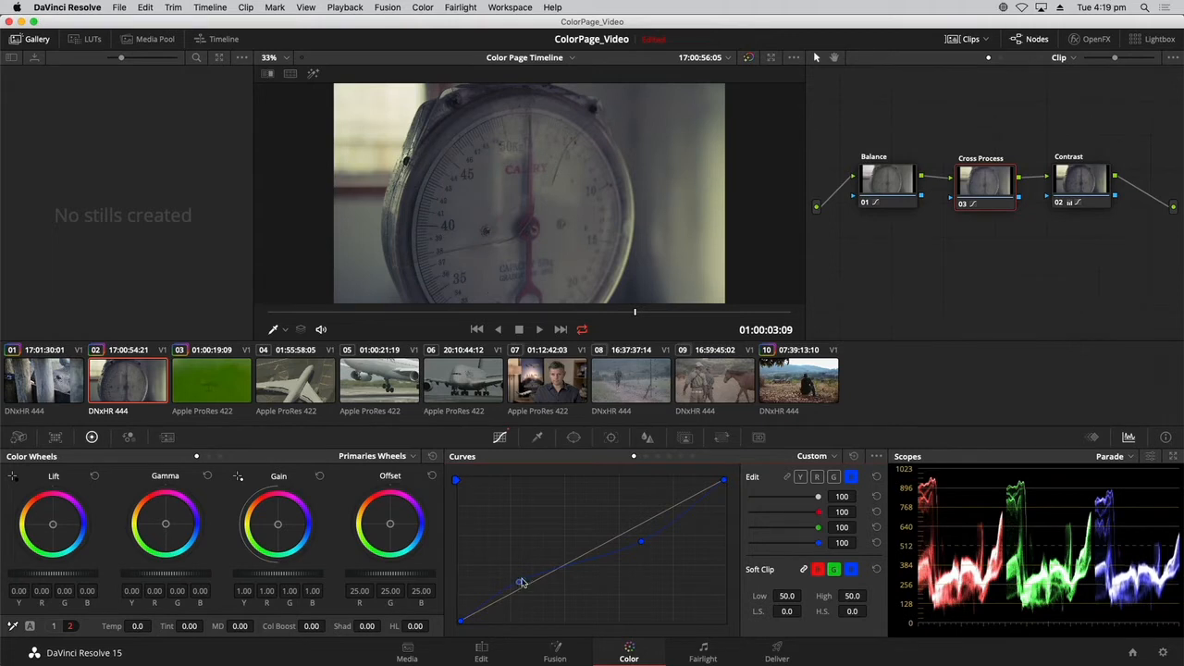
pyautogui.moveTo(642, 543); pyautogui.dragTo(632, 553)
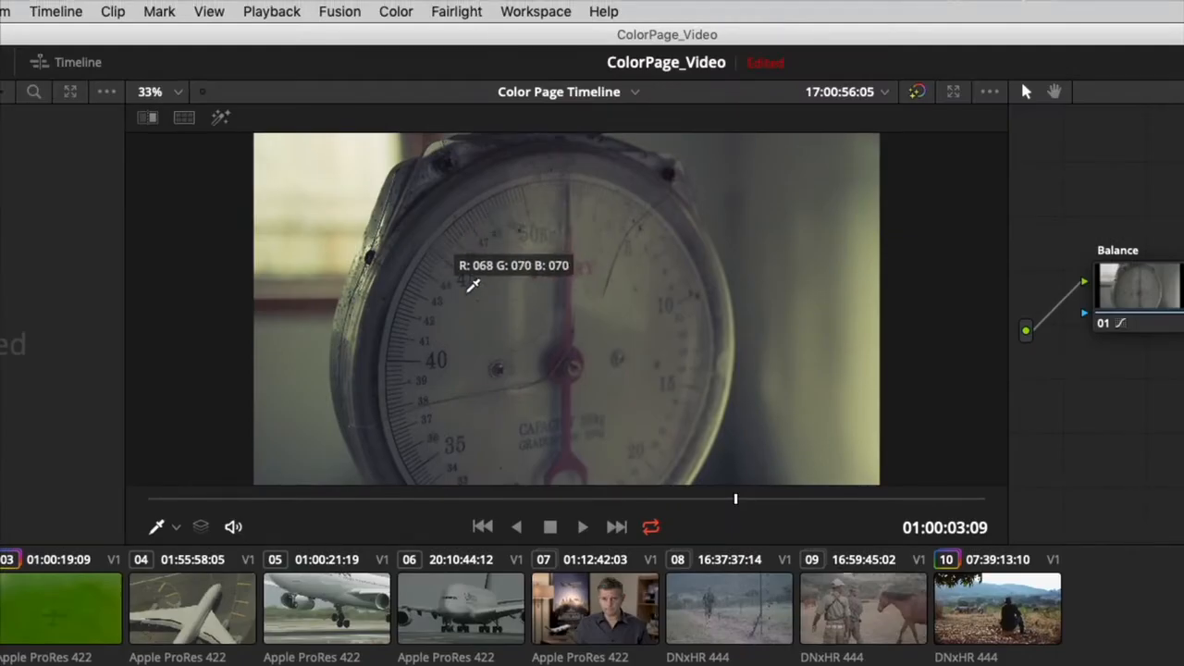
# Grab a still of the graded scale clip and label it Cross Process
pyautogui.rightClick(692, 316)
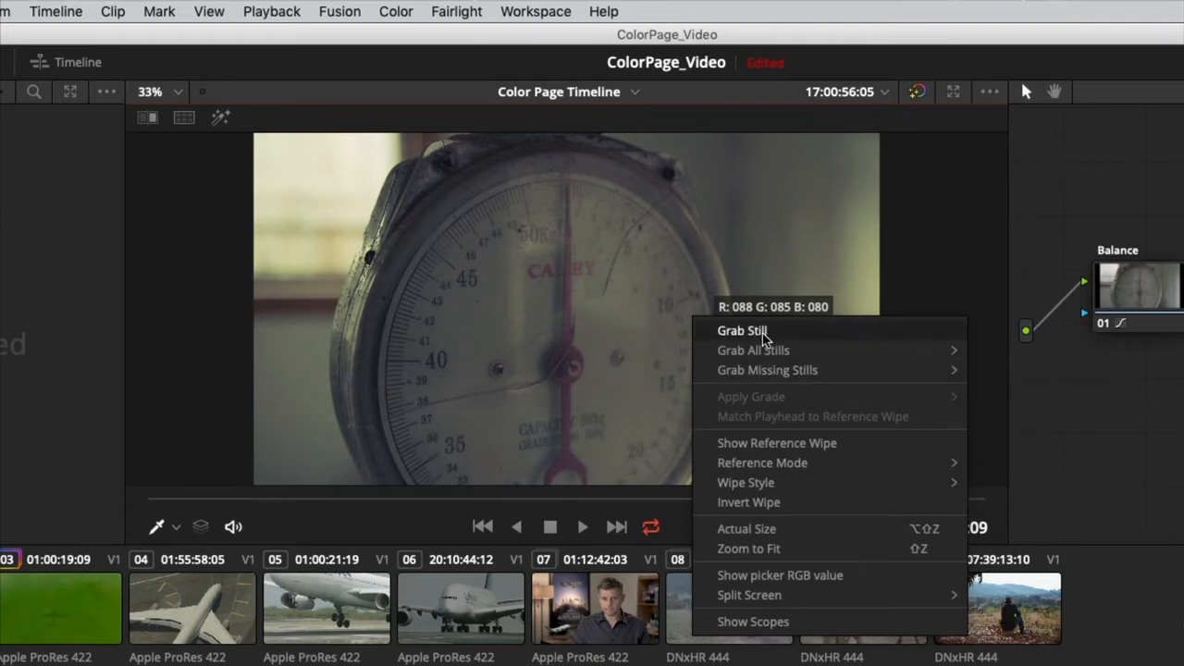
pyautogui.click(764, 333)
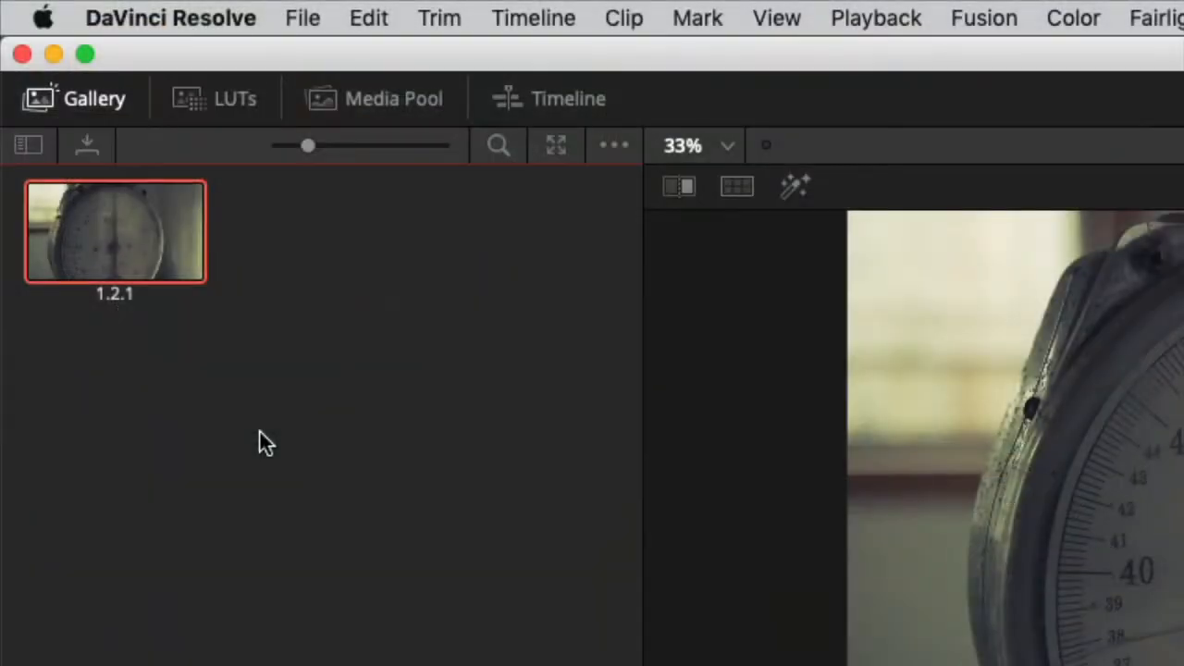
pyautogui.write('Cross Process')
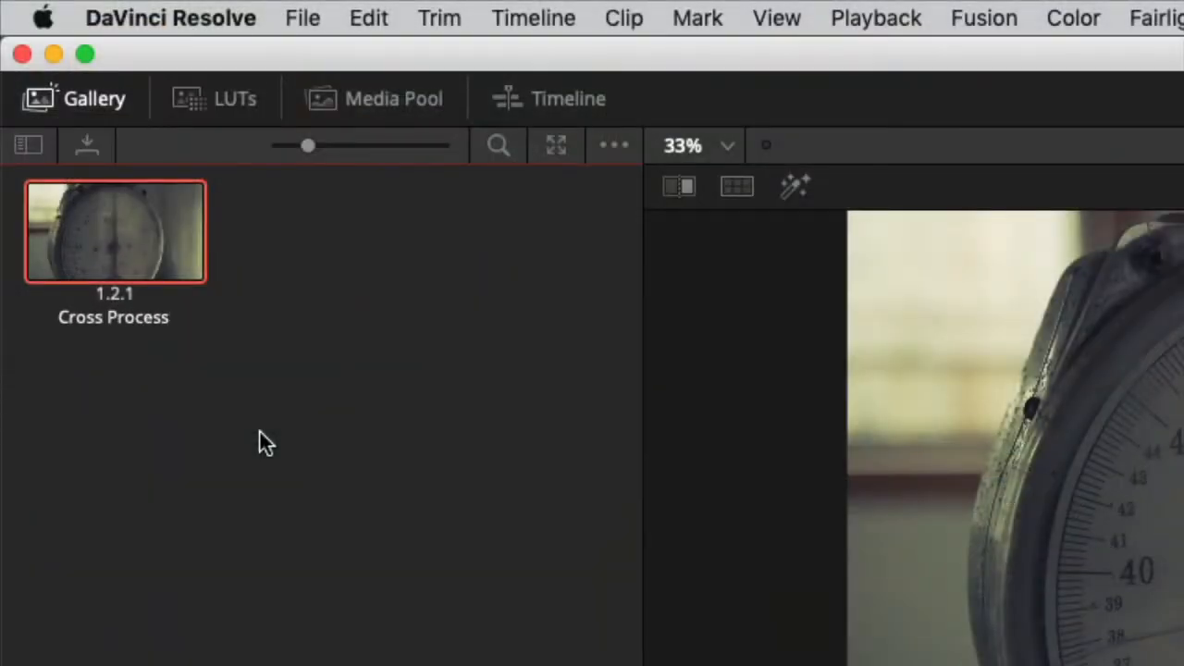
pyautogui.press('Return')
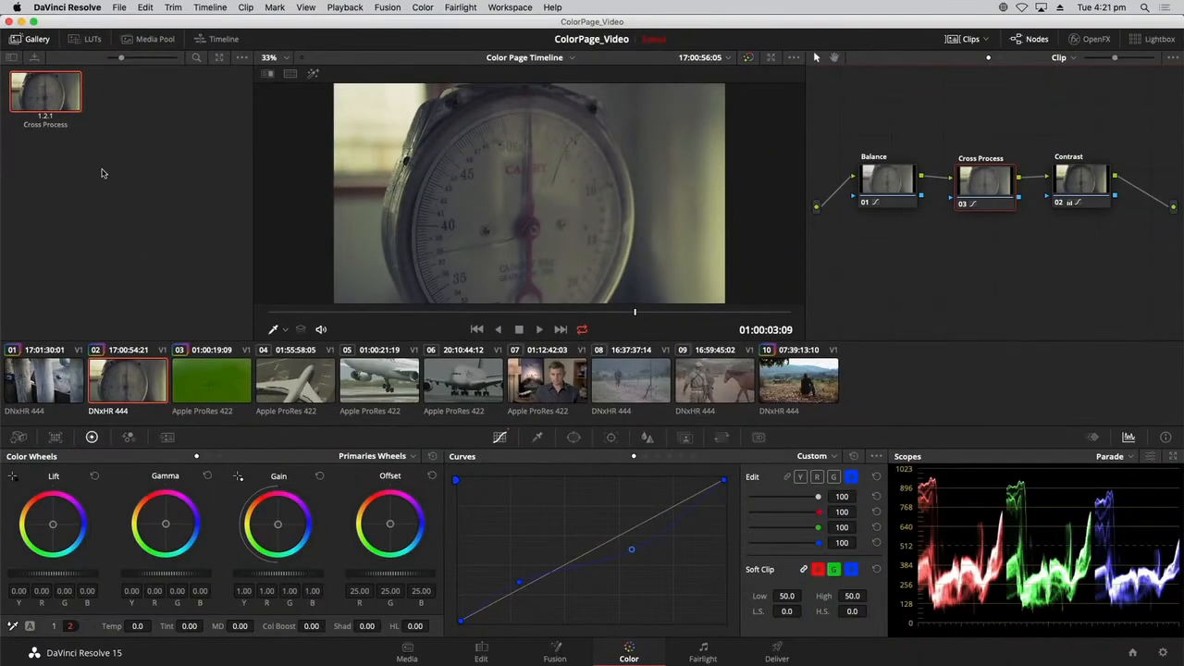
# Grab a still of the graded rhino clip 01 and label it Blue Look
pyautogui.click(53, 392)
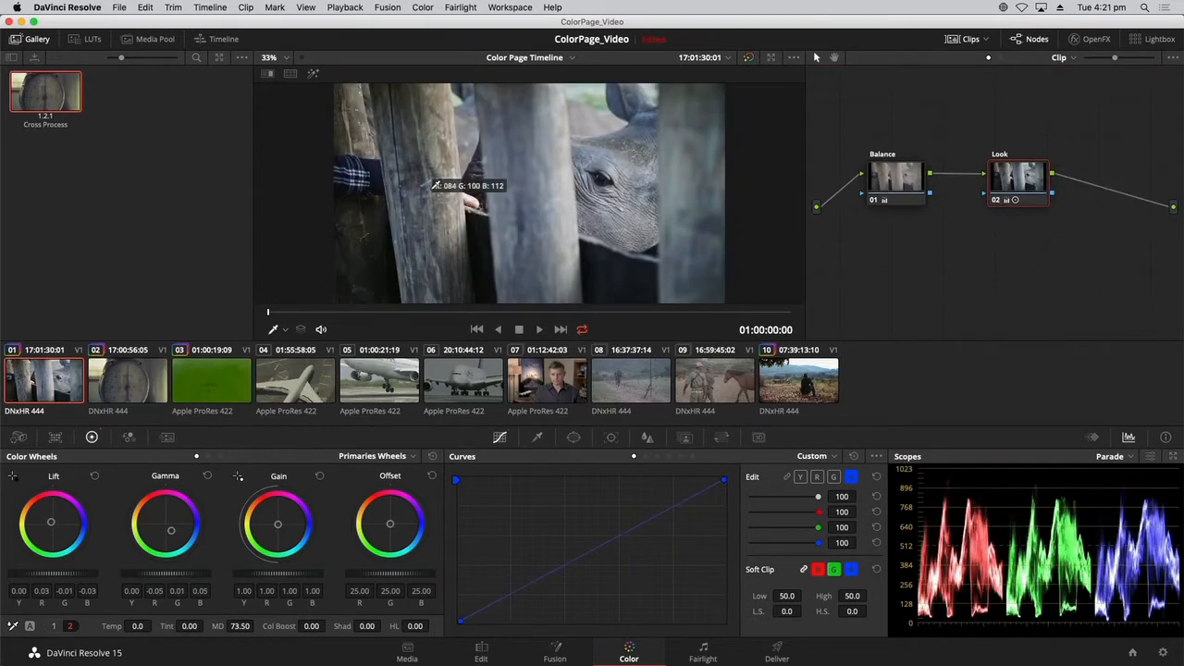
pyautogui.rightClick(468, 161)
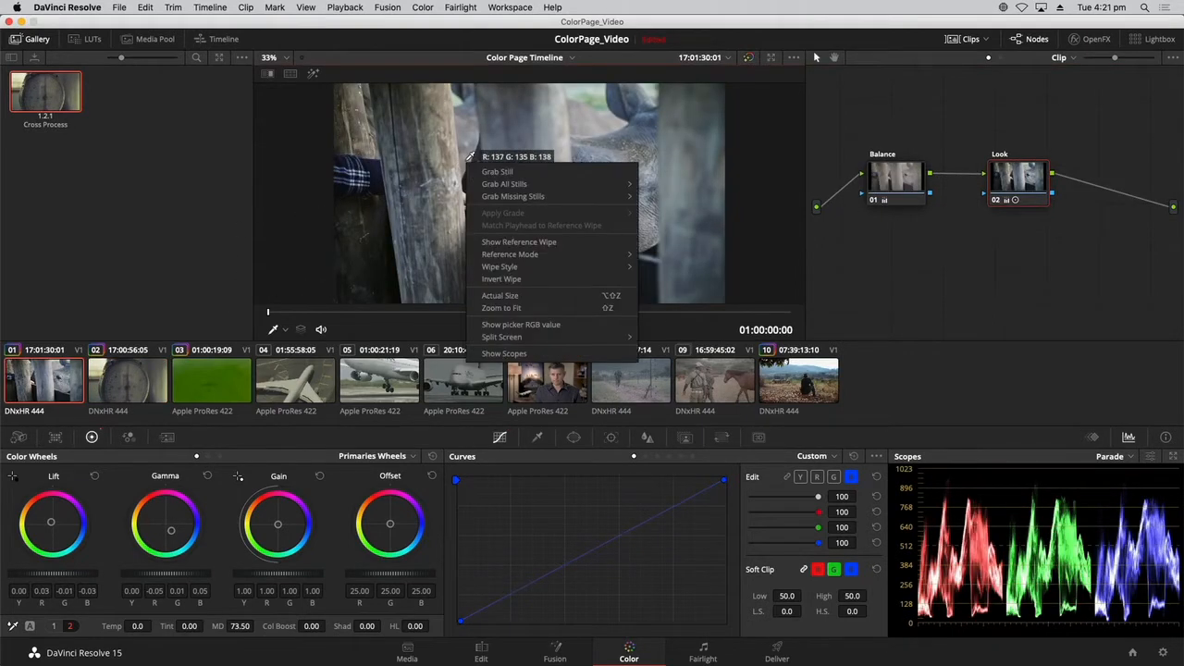
pyautogui.click(491, 175)
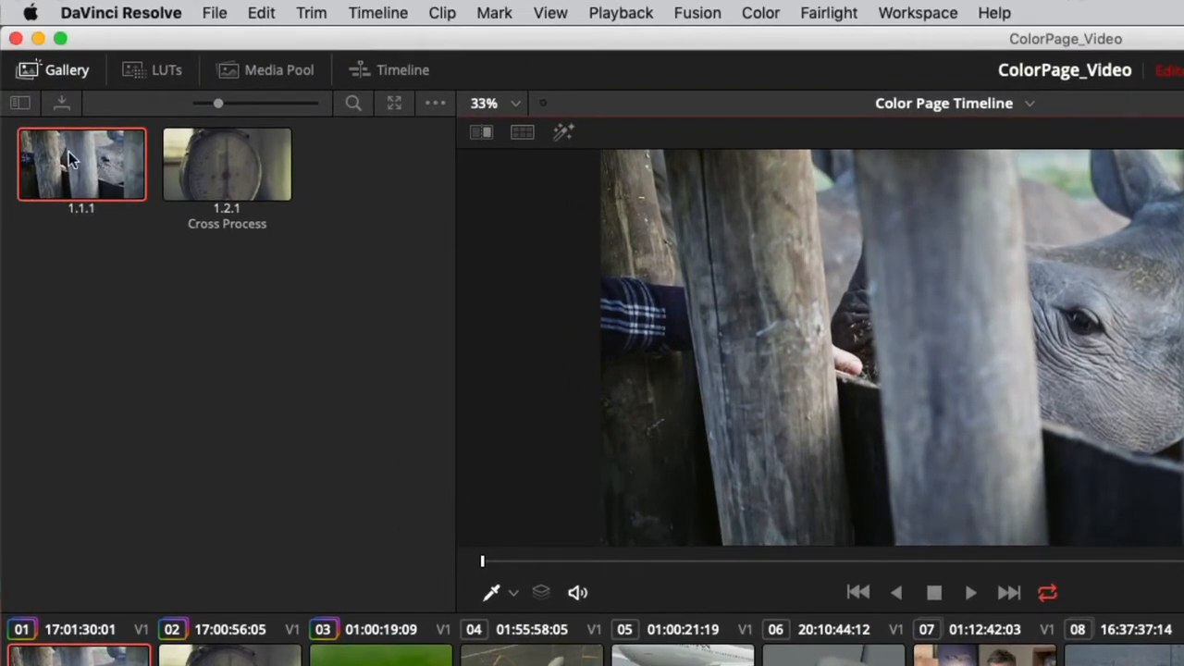
pyautogui.rightClick(65, 176)
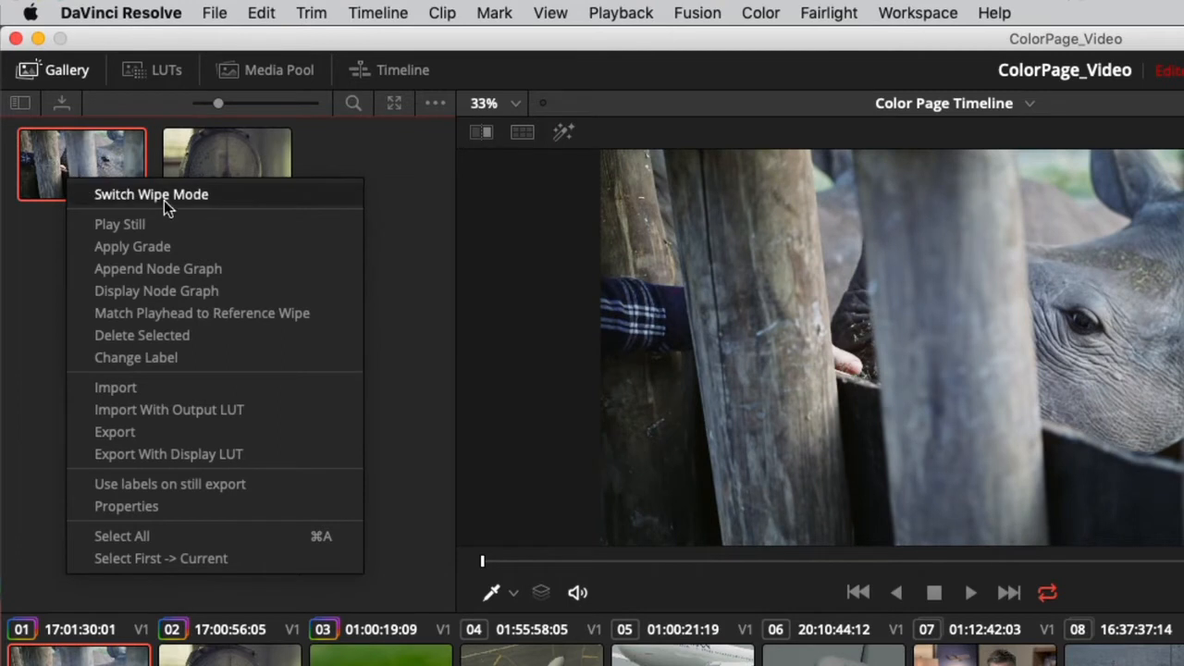
pyautogui.click(169, 363)
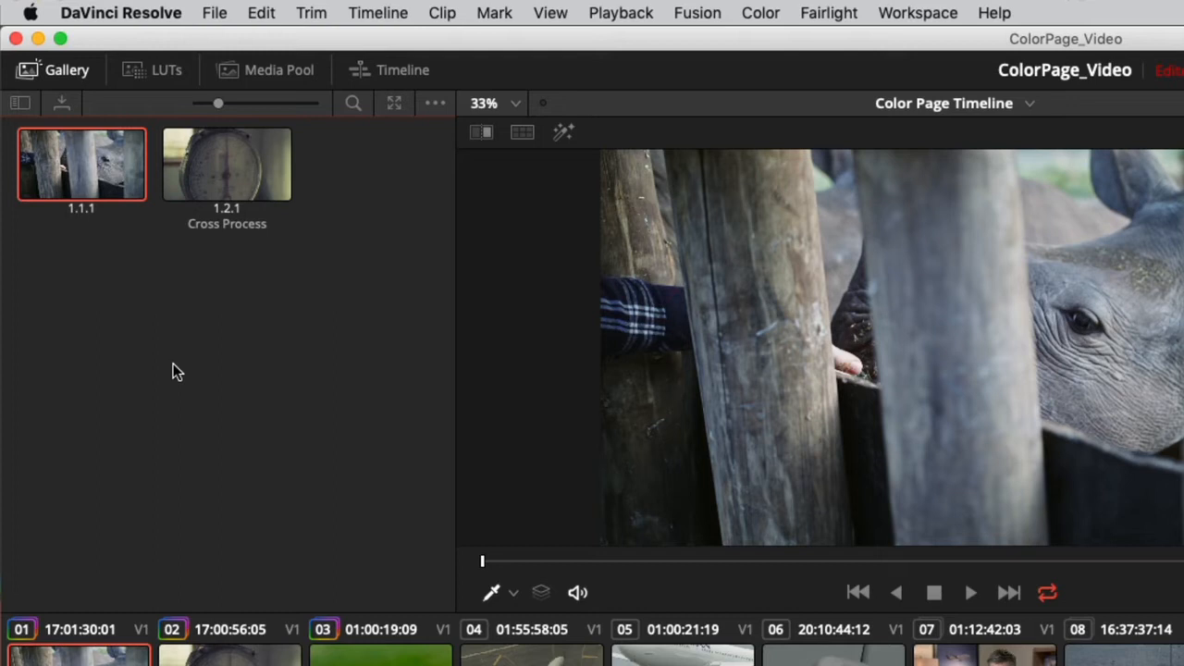
pyautogui.write('Blue Look')
pyautogui.press('Return')
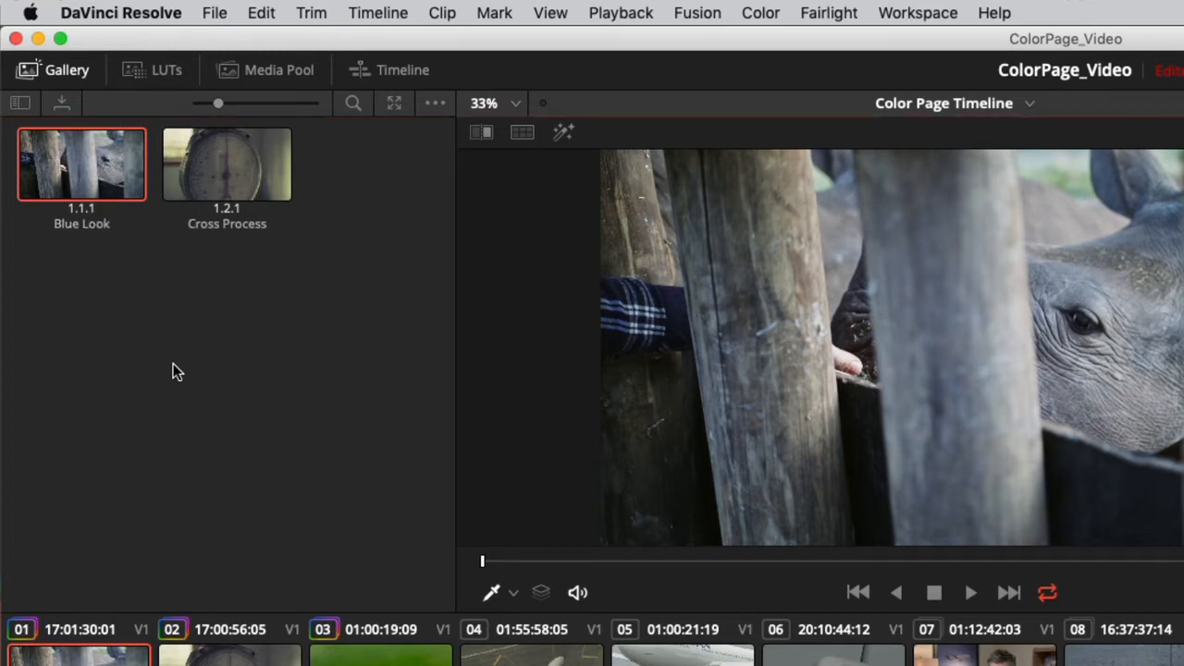
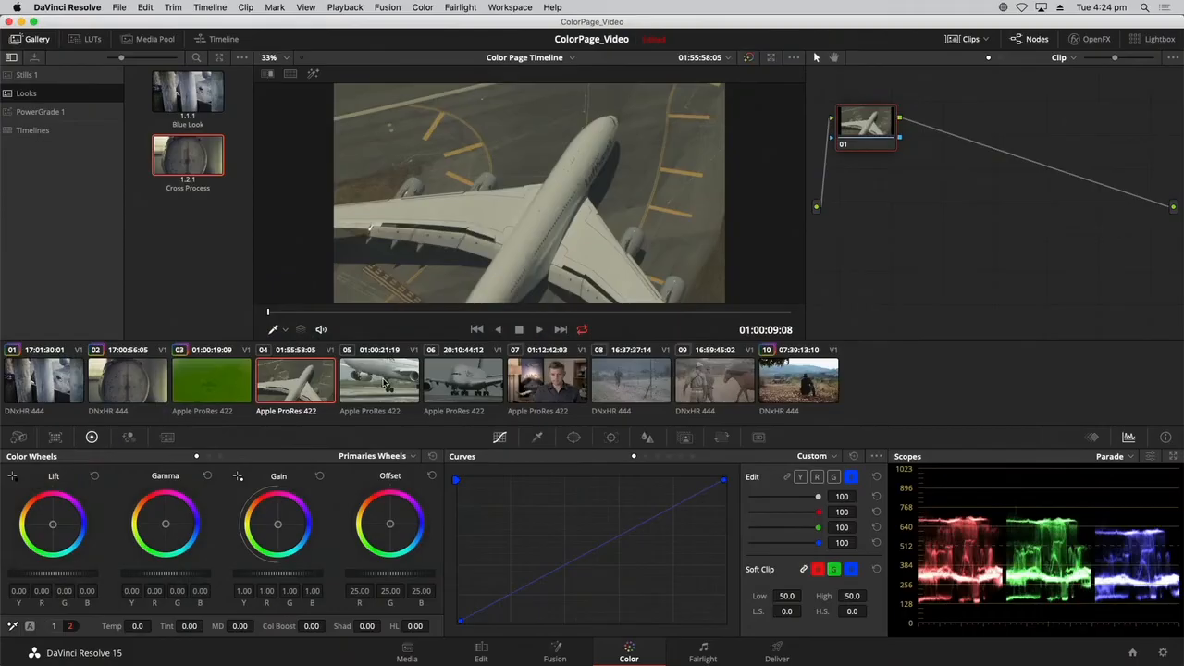
# Compare the ungraded airplane clips 04 and 05 by switching back and forth between them
pyautogui.click(379, 379)
pyautogui.click(308, 387)
pyautogui.press('Down')
pyautogui.press('Down')
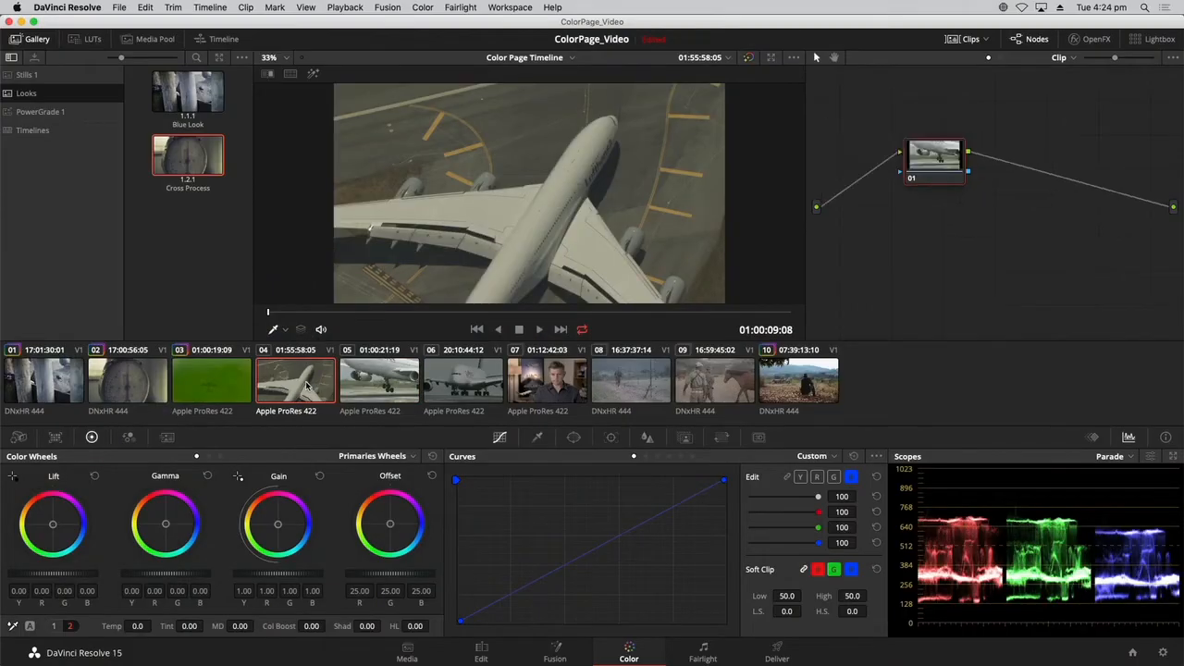
pyautogui.press('Up')
pyautogui.press('Up')
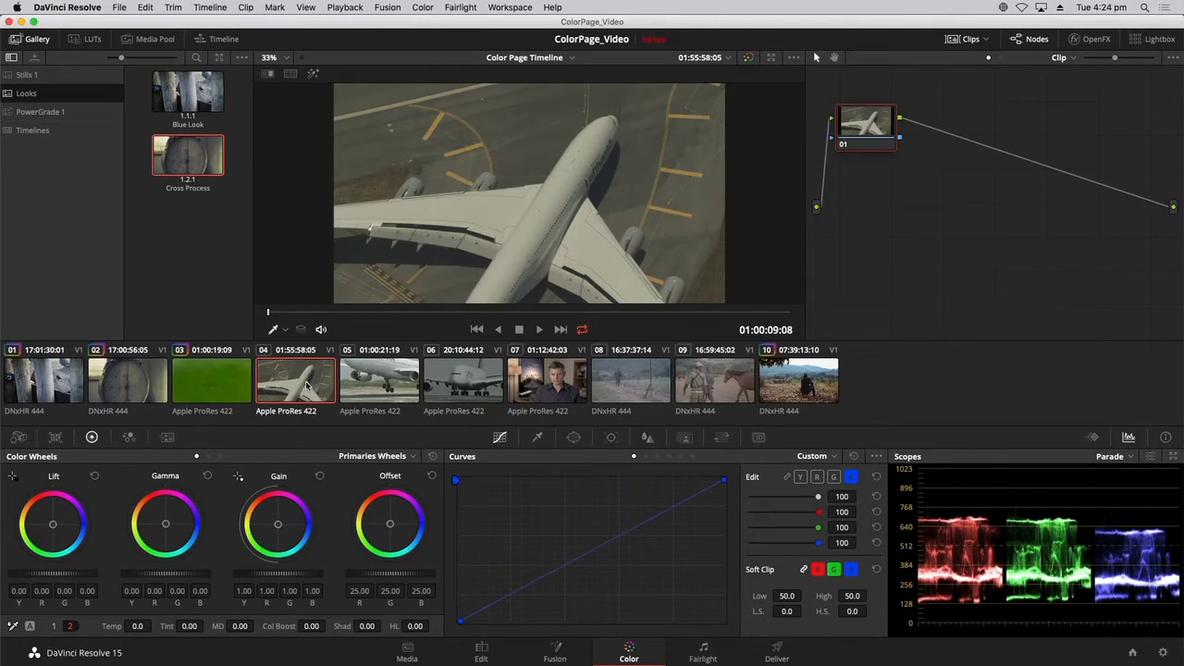
pyautogui.press('Down')
pyautogui.press('Up')
# Turn off loop playback and review airplane clips 04, 05 and 06, ending on clip 04
pyautogui.click(583, 331)
pyautogui.press('Down')
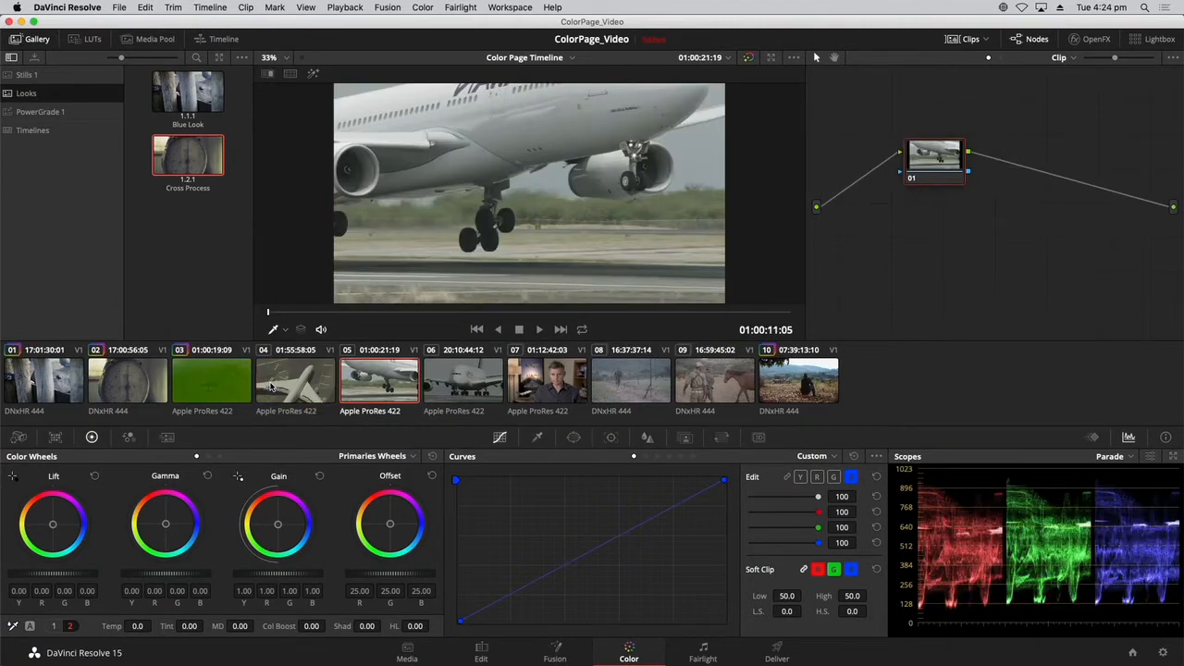
pyautogui.press('Down')
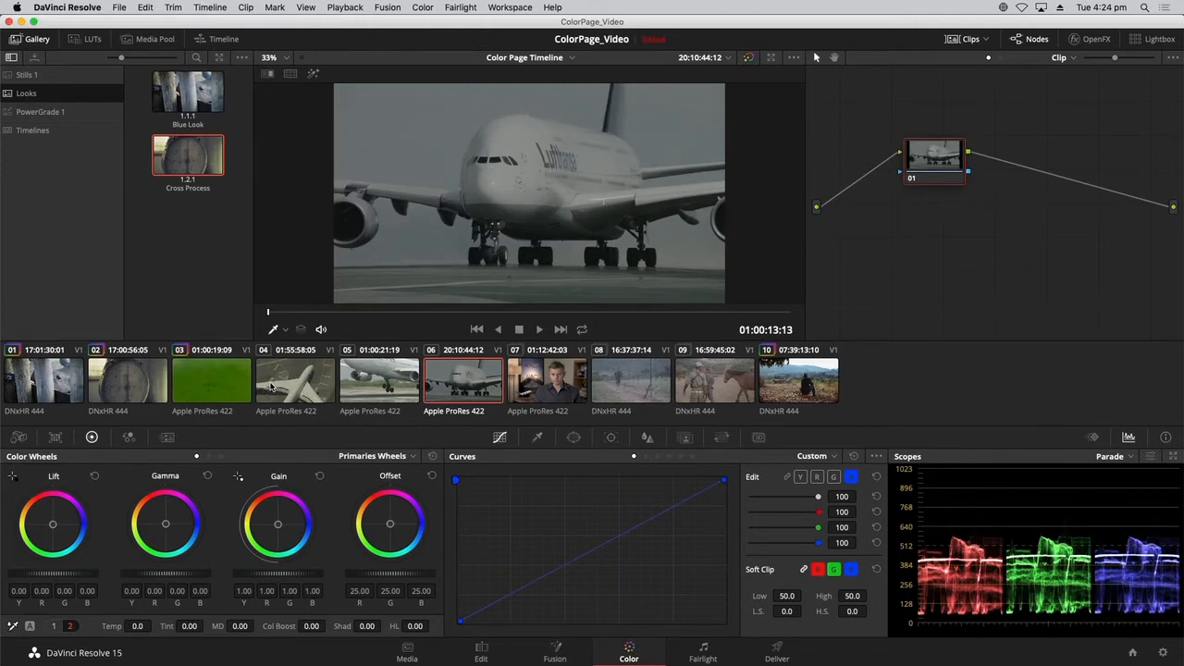
pyautogui.press('Up')
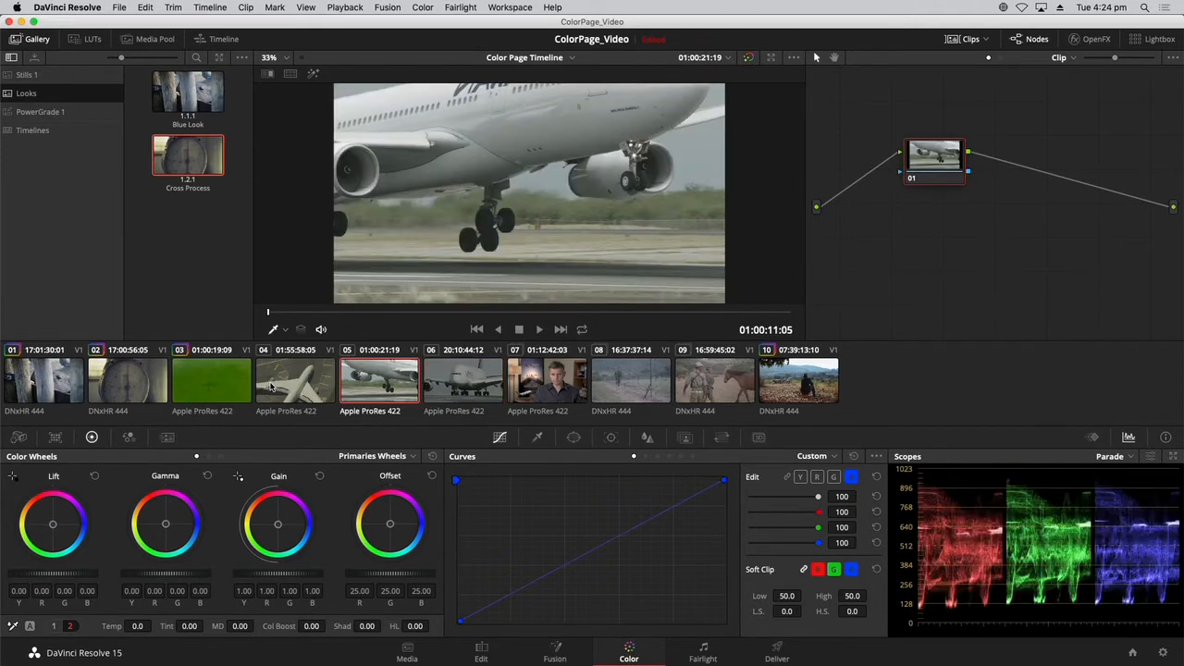
pyautogui.press('Up')
pyautogui.click(271, 386)
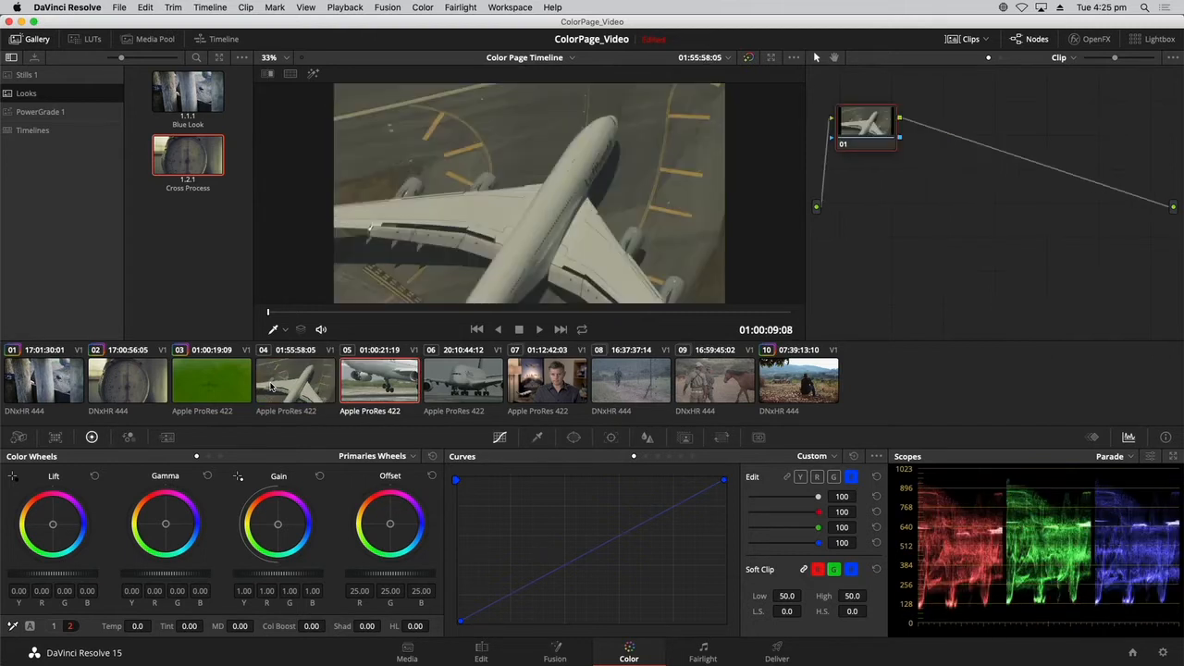
# Check clip 04 against clip 05, and shot match clip 04 to clip 05
pyautogui.press('Down')
pyautogui.press('Up')
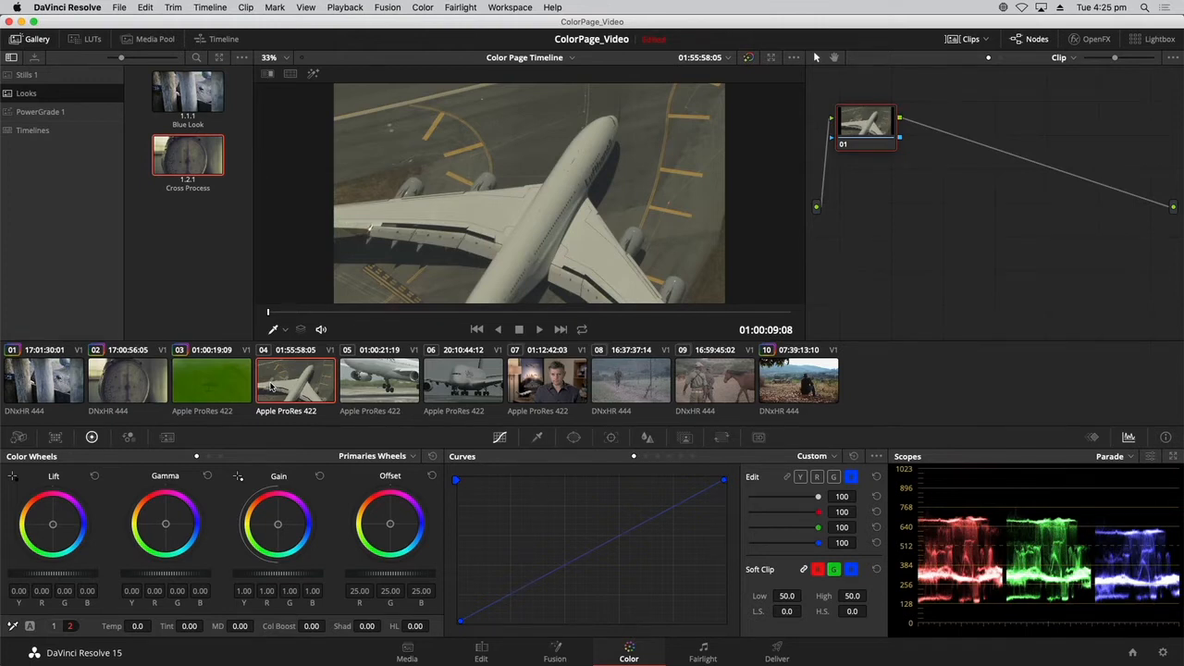
pyautogui.press('Down')
pyautogui.press('Up')
pyautogui.rightClick(363, 383)
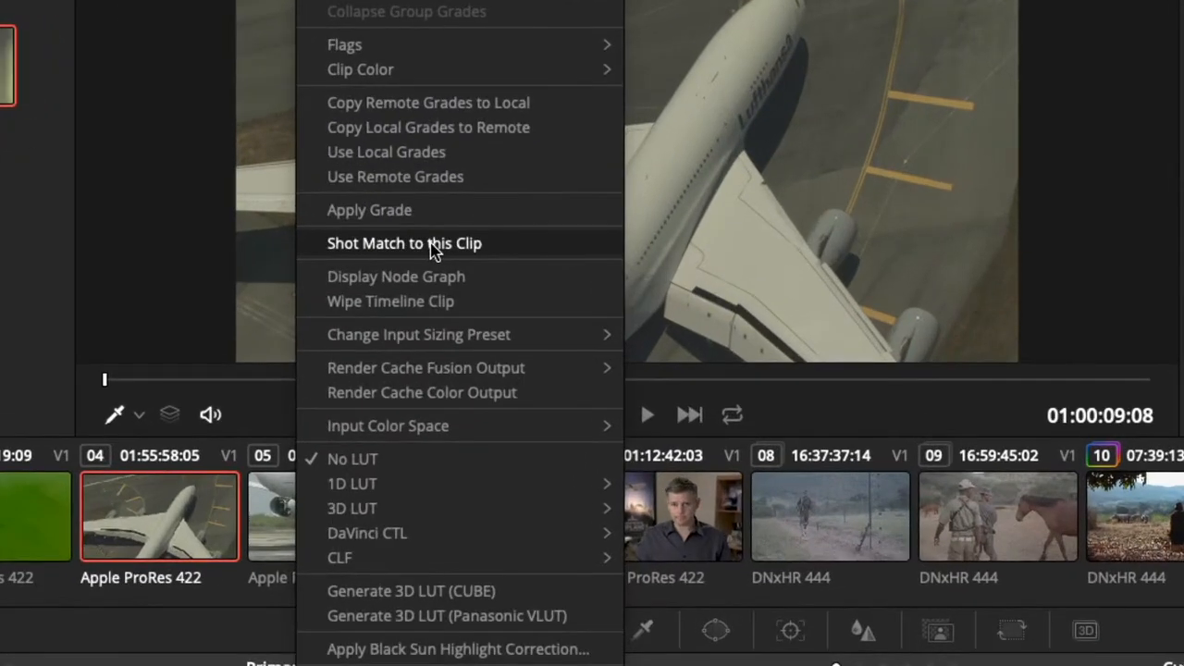
pyautogui.click(428, 246)
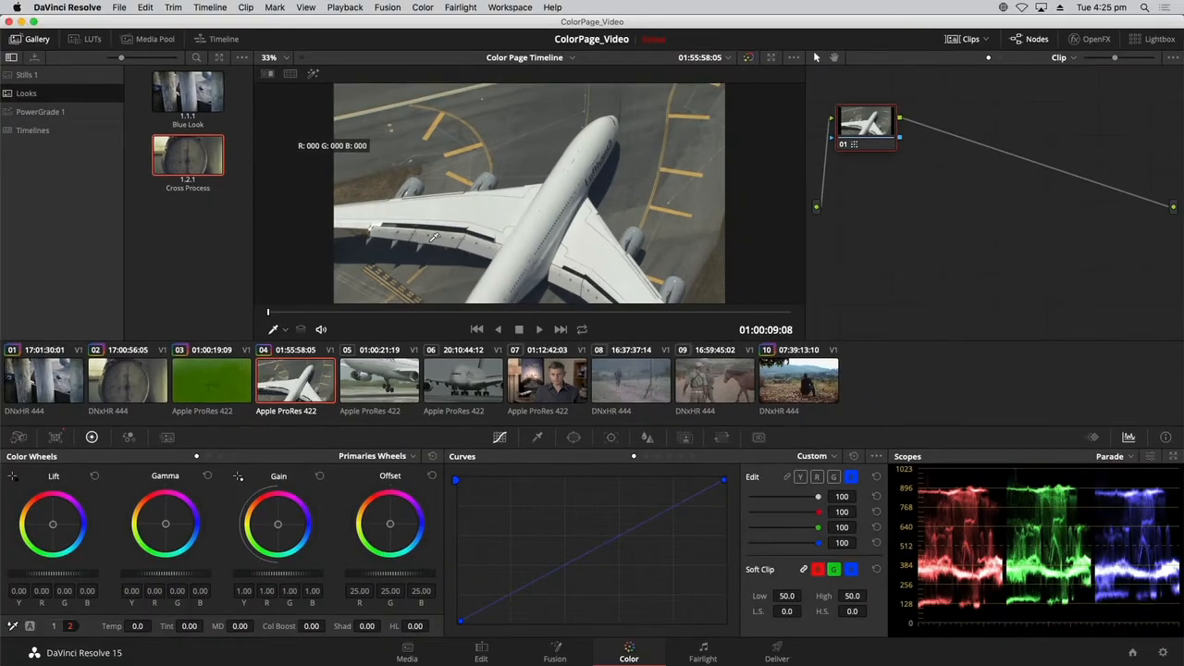
# Compare the shot-matched clip 04 with clip 05, and view clip 04 with its grade bypassed and enabled
pyautogui.press('Down')
pyautogui.press('Up')
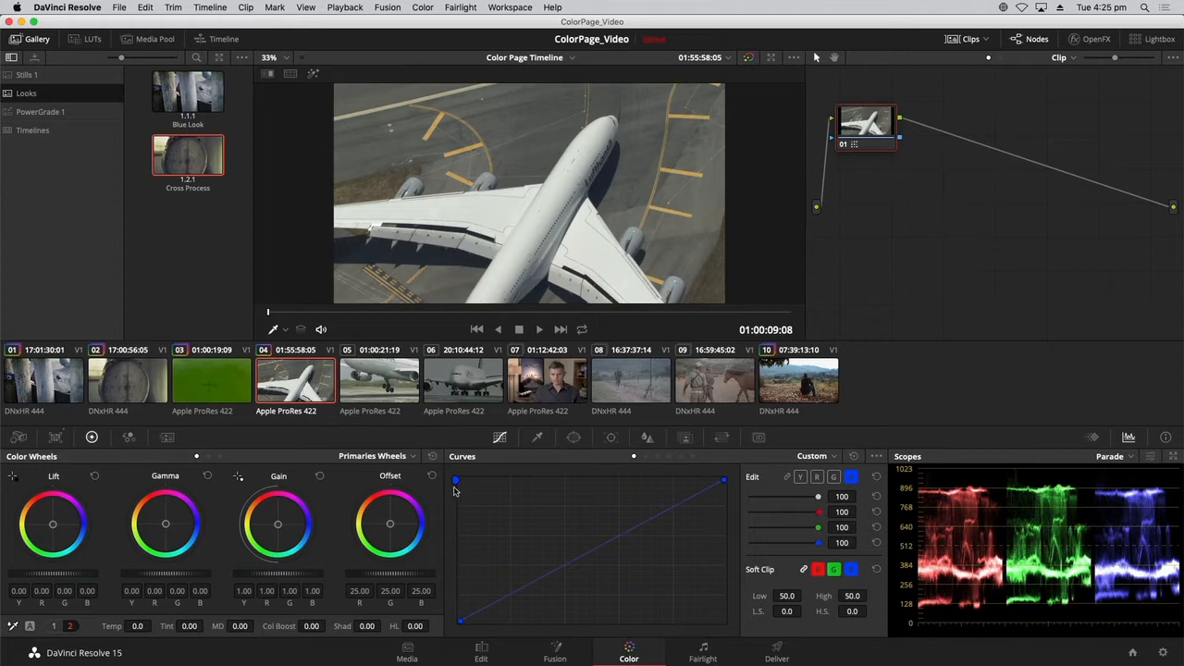
pyautogui.press('super+d')
pyautogui.press('super+d')
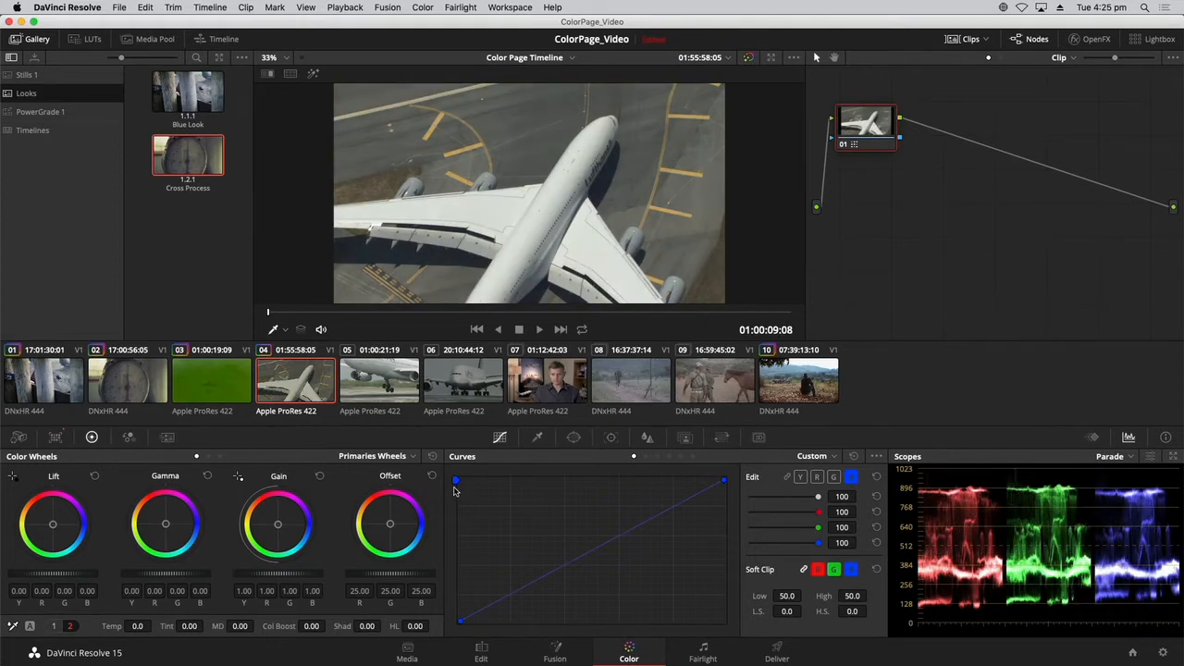
pyautogui.press('Down')
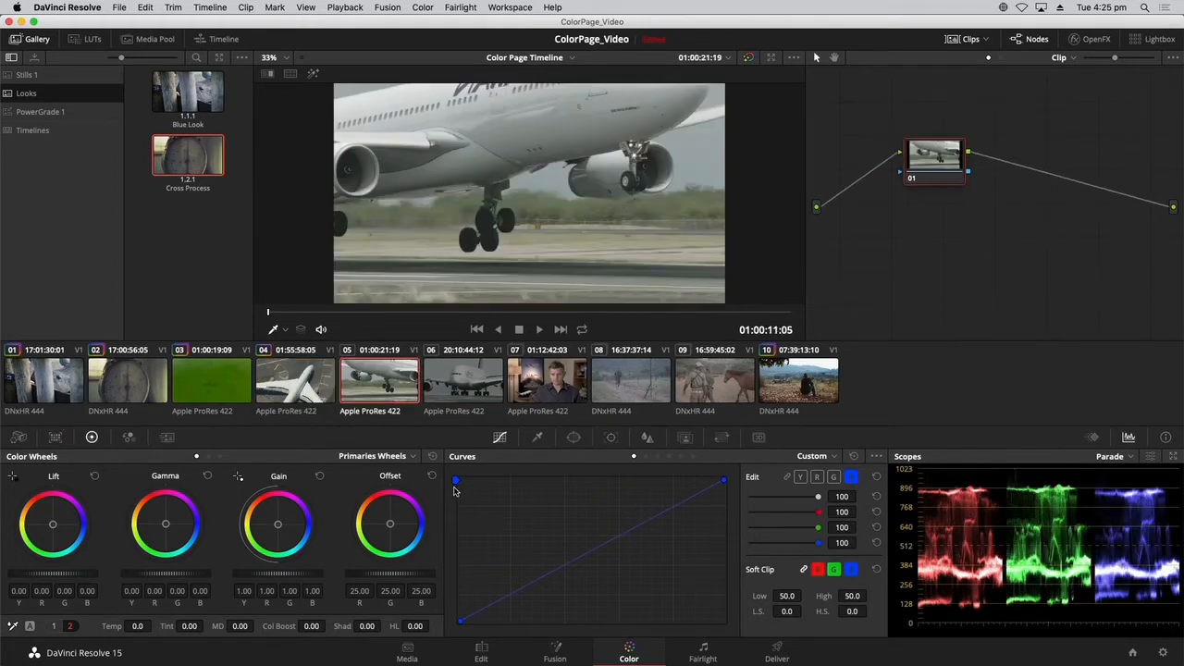
pyautogui.press('Up')
pyautogui.press('Down')
pyautogui.press('Up')
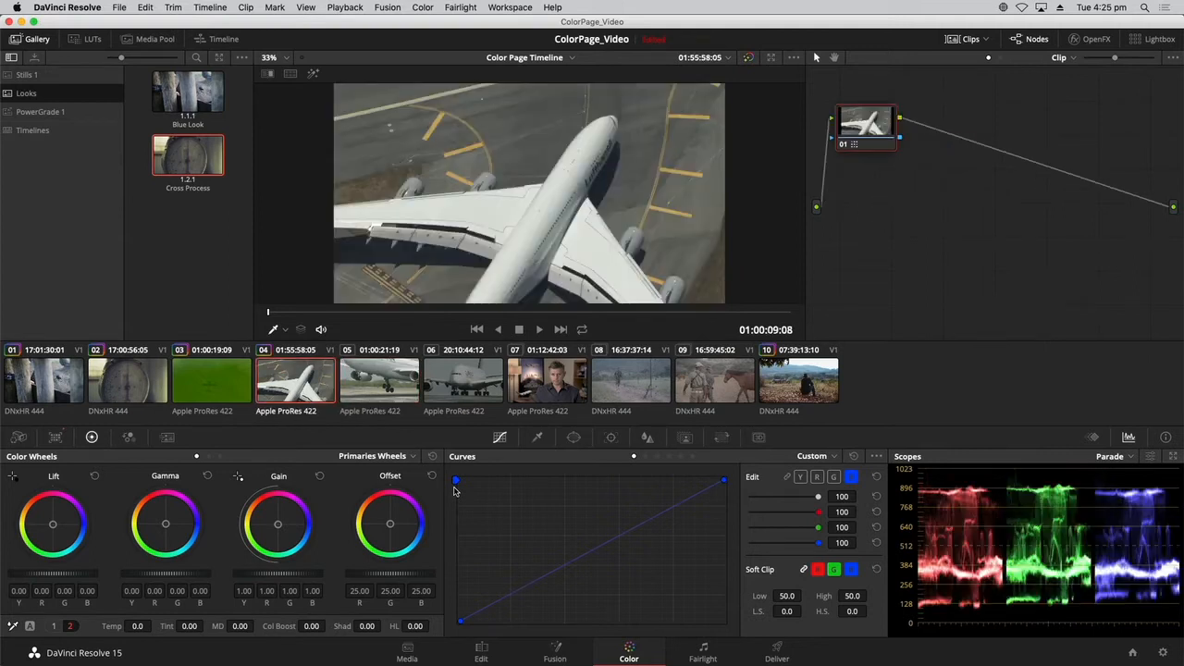
pyautogui.press('Down')
pyautogui.press('Up')
pyautogui.press('Down')
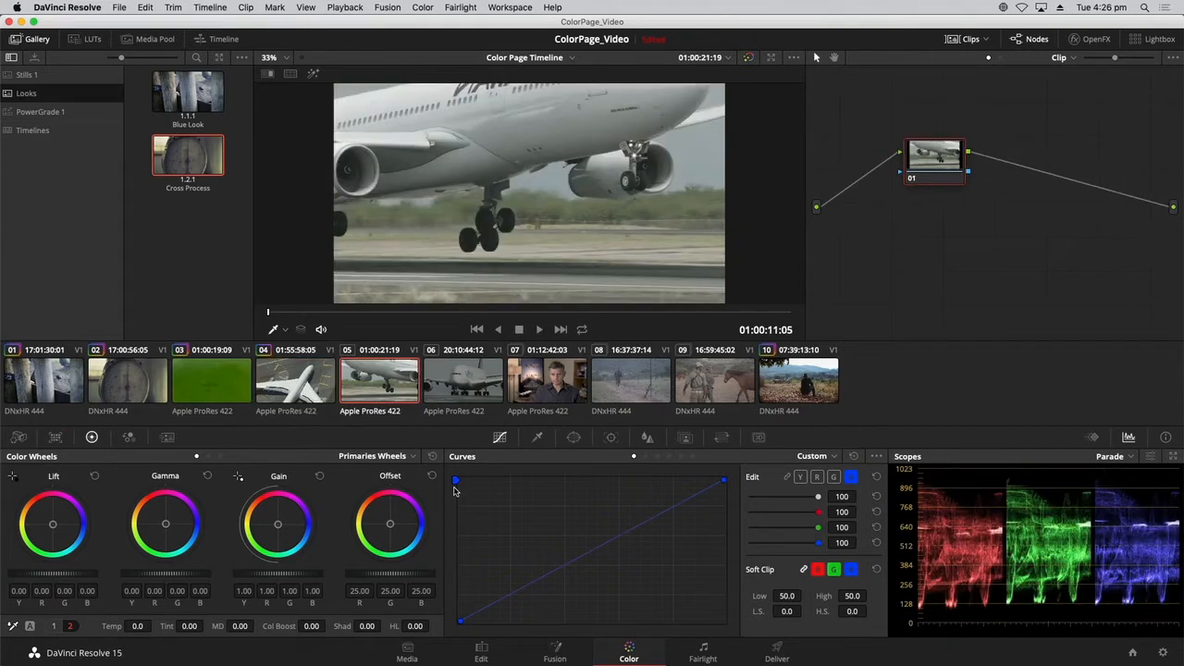
pyautogui.press('Up')
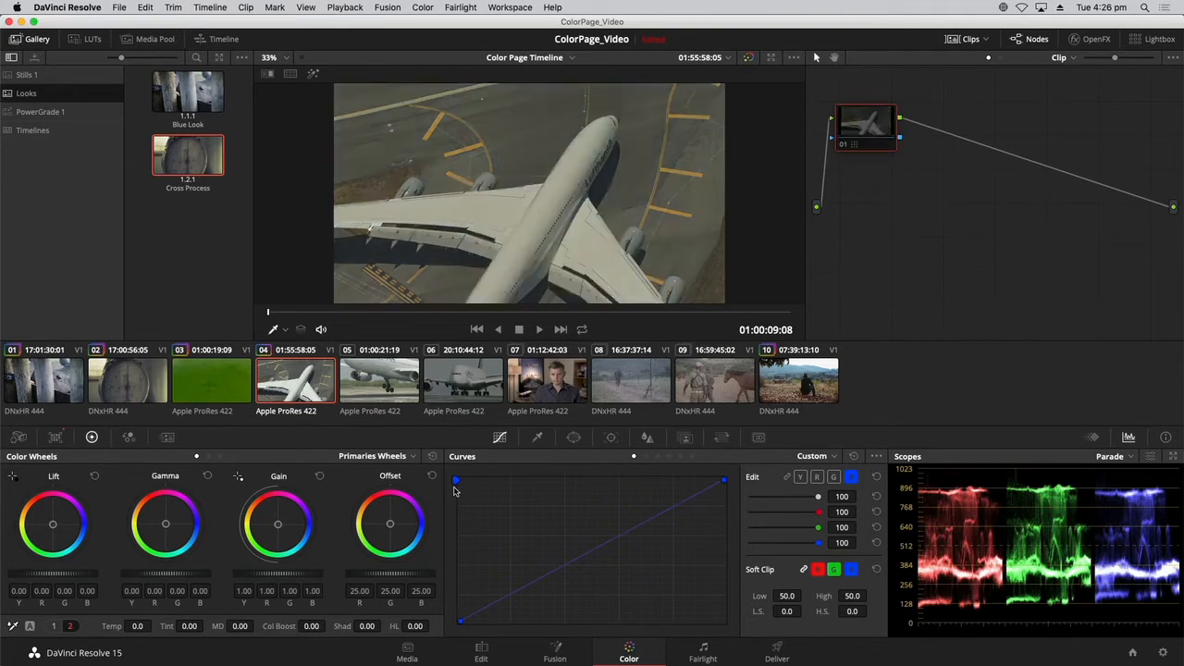
pyautogui.press('Down')
pyautogui.press('Up')
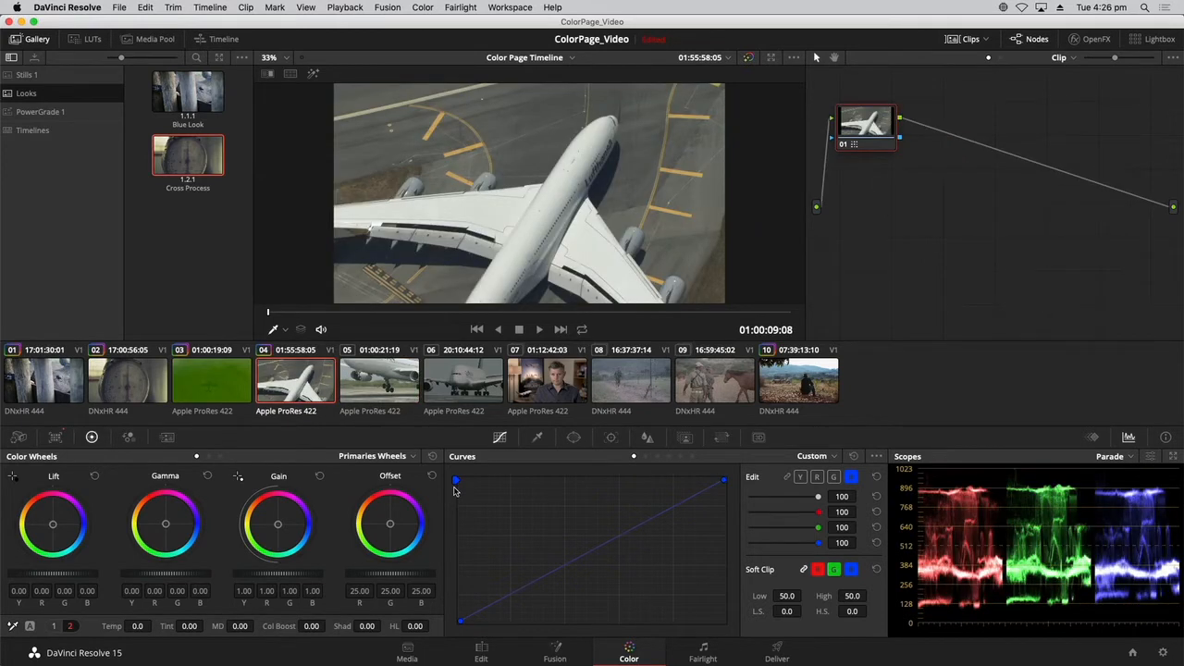
# Go to airplane clip 06 and shot match it to clip 05
pyautogui.press('Down')
pyautogui.press('Down')
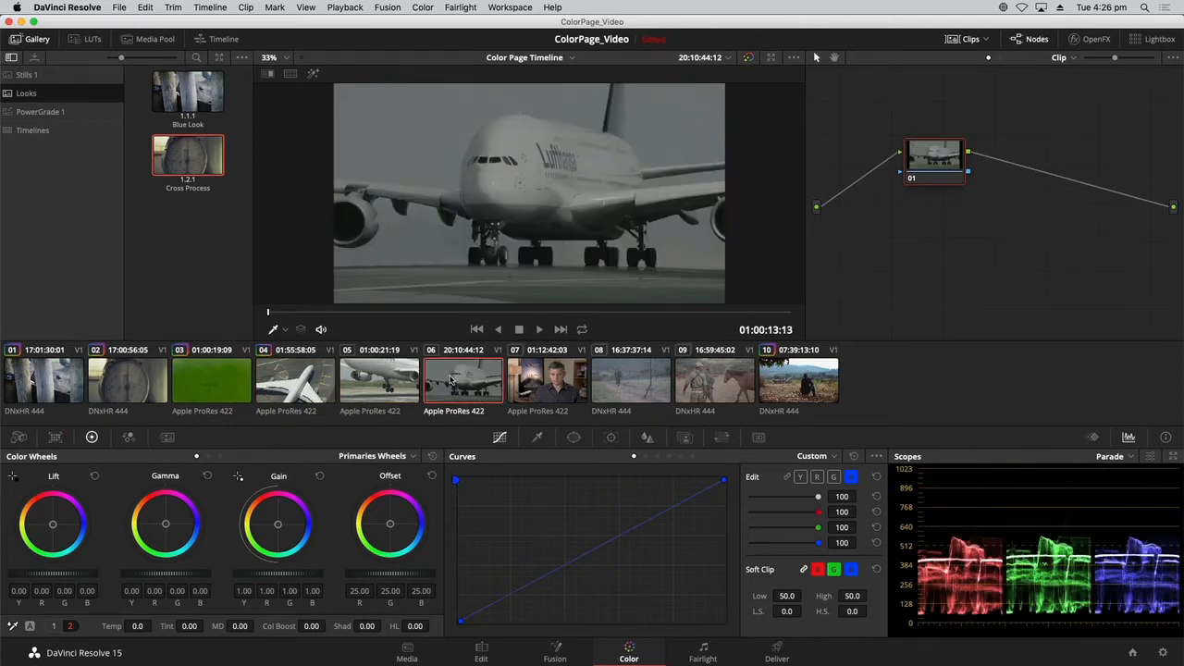
pyautogui.rightClick(365, 386)
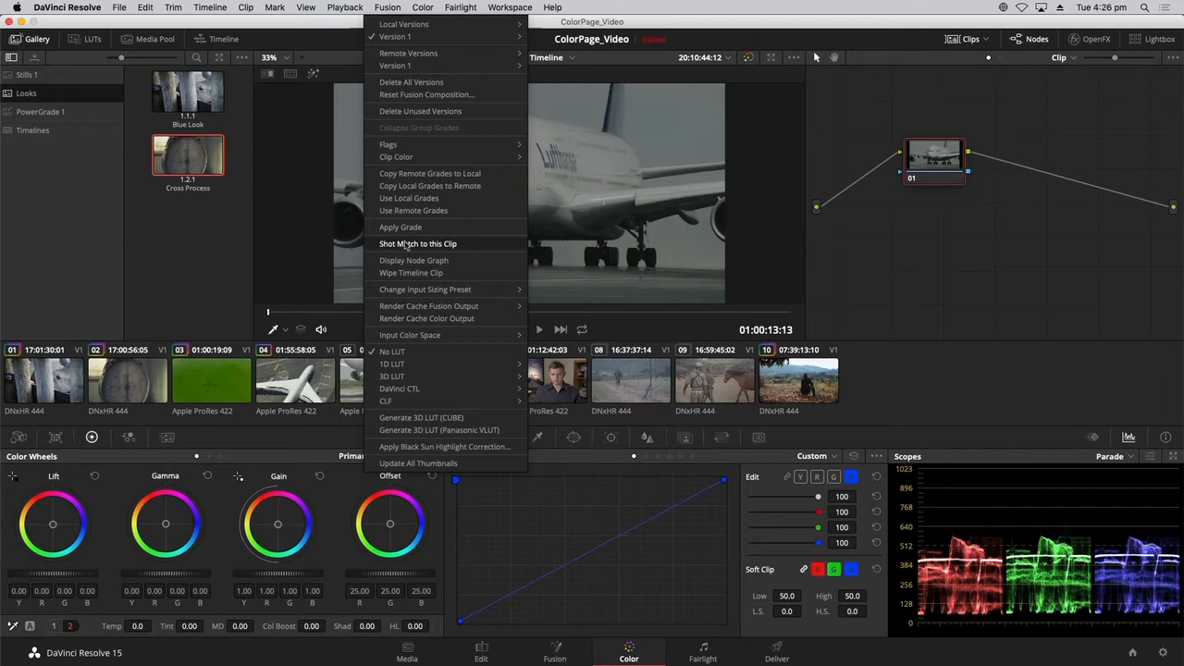
pyautogui.click(413, 244)
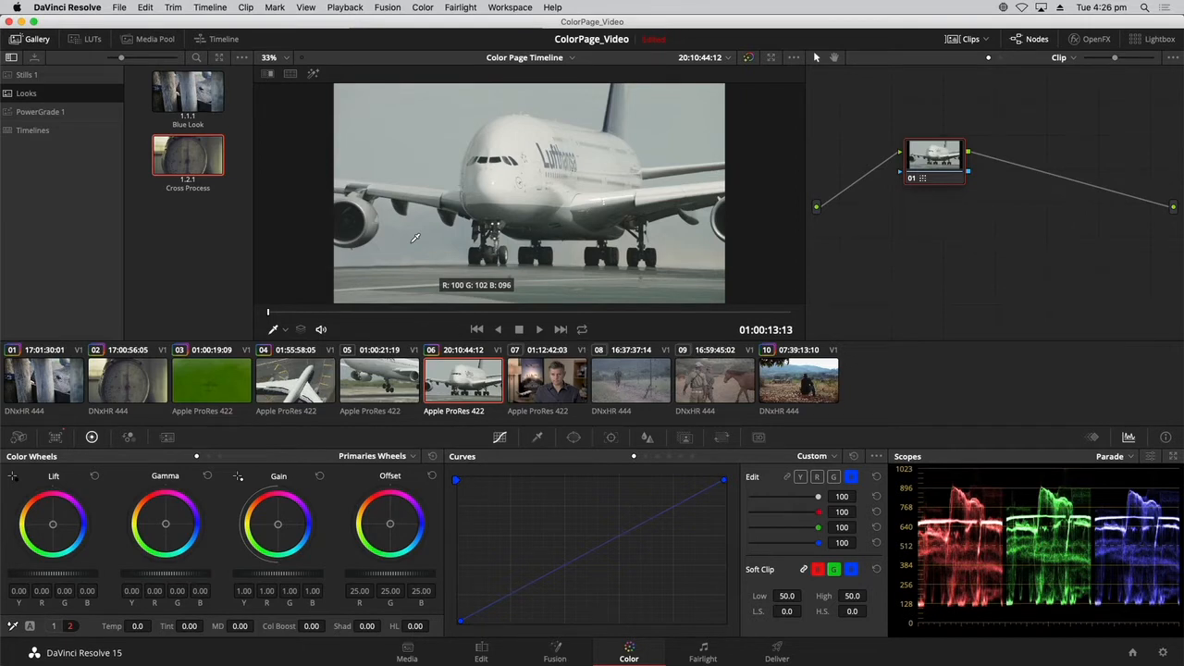
# Compare the matched airplane clips 04, 05 and 06 by switching between them, and play them through in sequence
pyautogui.press('Up')
pyautogui.press('Up')
pyautogui.press('Down')
pyautogui.press('Up')
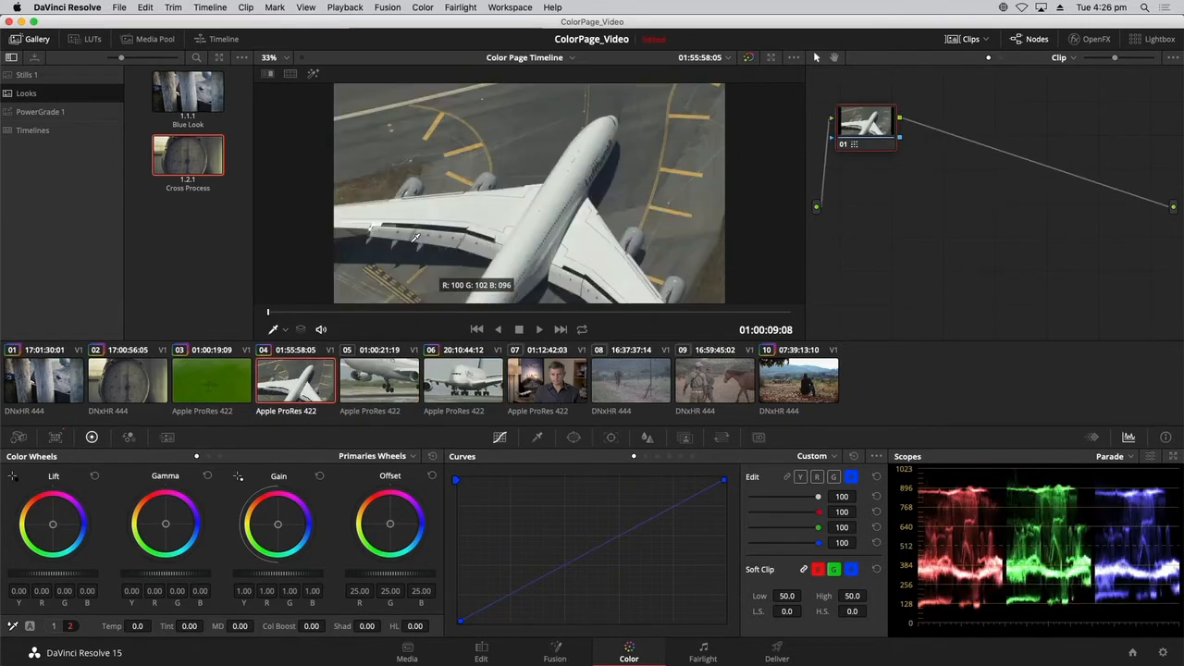
pyautogui.press('Down')
pyautogui.press('Down')
pyautogui.press('Up')
pyautogui.press('Up')
pyautogui.press('space')
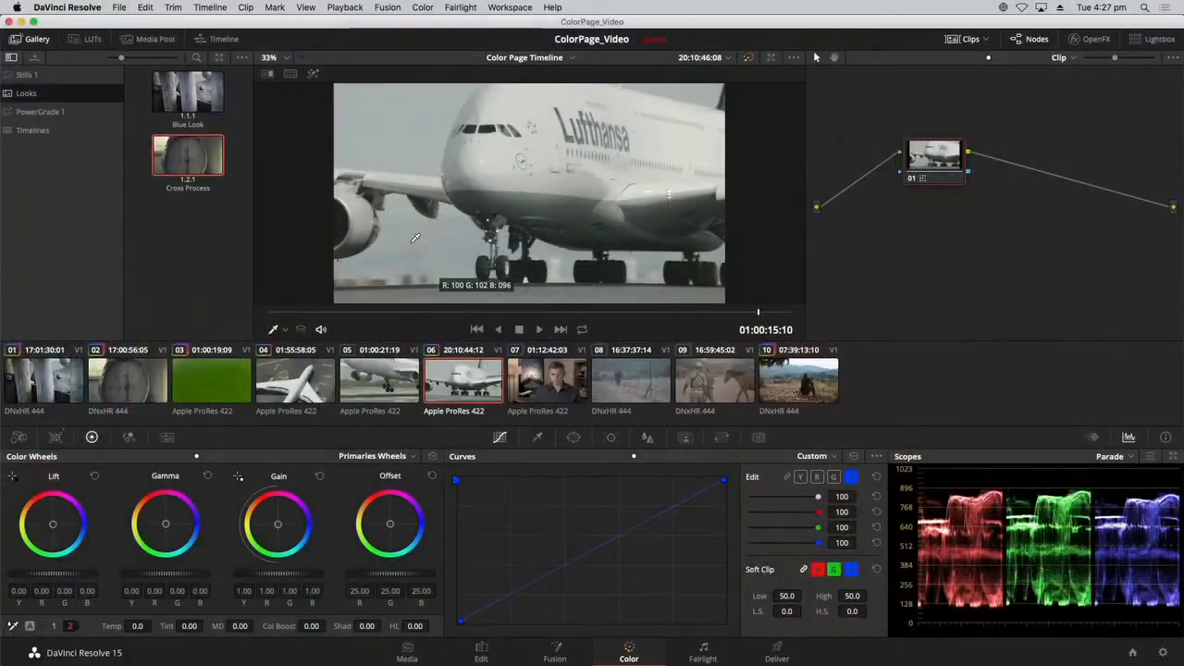
# Compare the ungraded clips 08 and 09 by switching back and forth between them, ending on clip 08
pyautogui.click(649, 395)
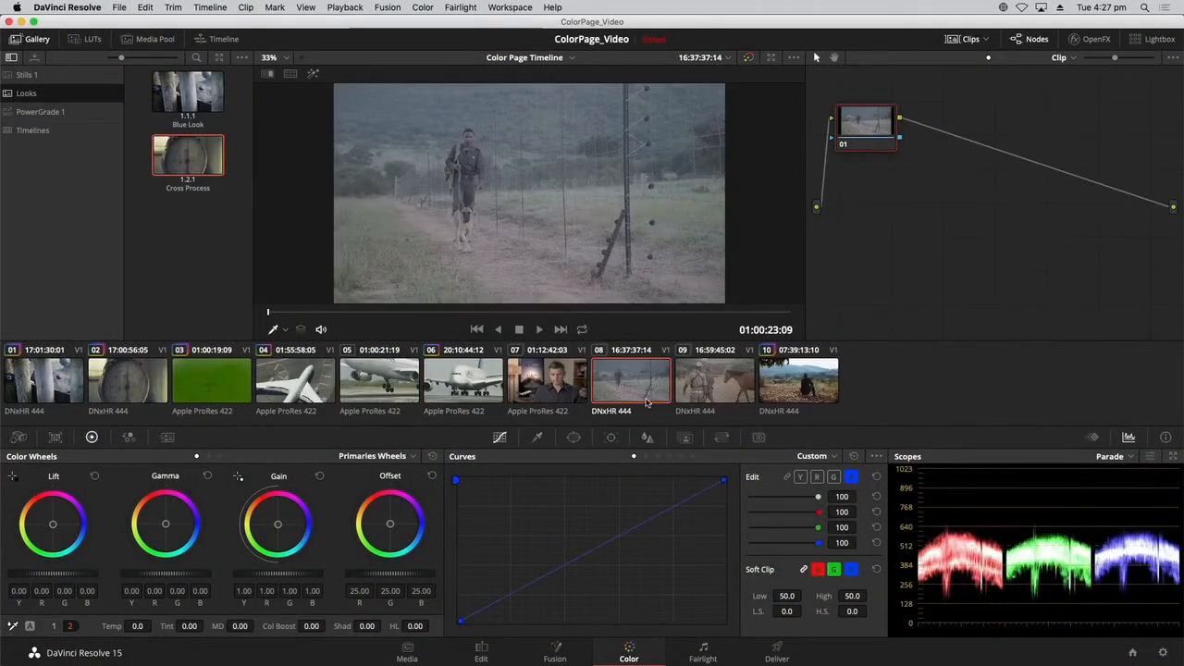
pyautogui.press('Down')
pyautogui.press('Up')
pyautogui.press('Down')
pyautogui.press('Up')
pyautogui.press('Down')
pyautogui.press('Up')
pyautogui.press('Down')
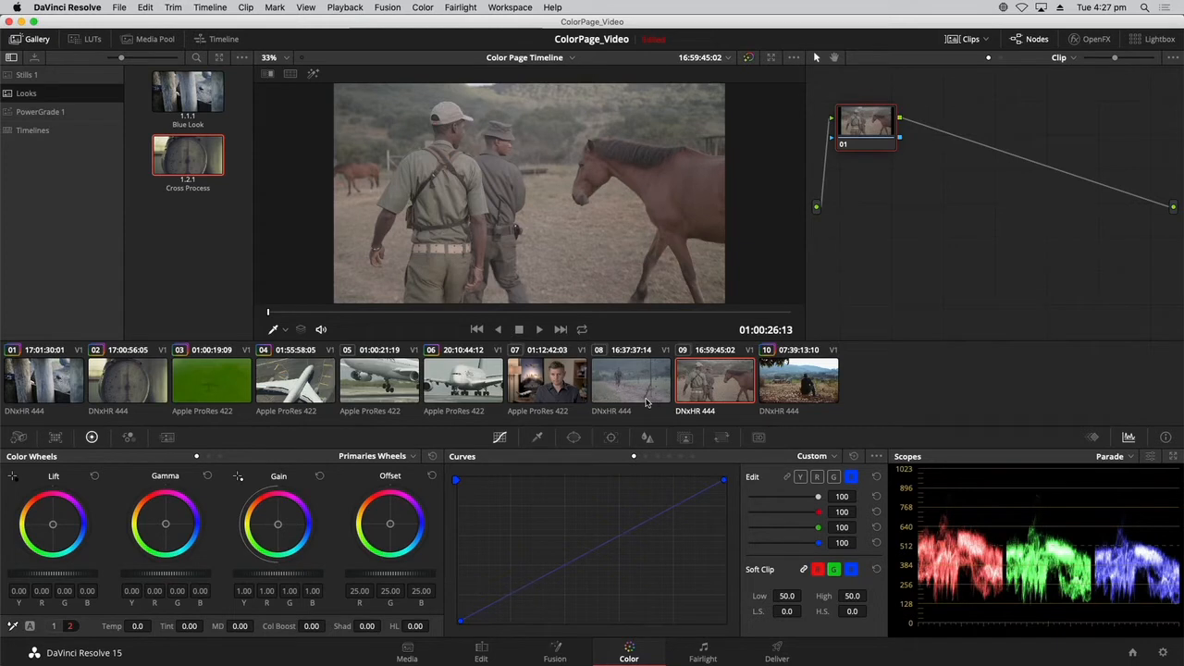
pyautogui.press('Up')
pyautogui.press('Down')
pyautogui.press('Up')
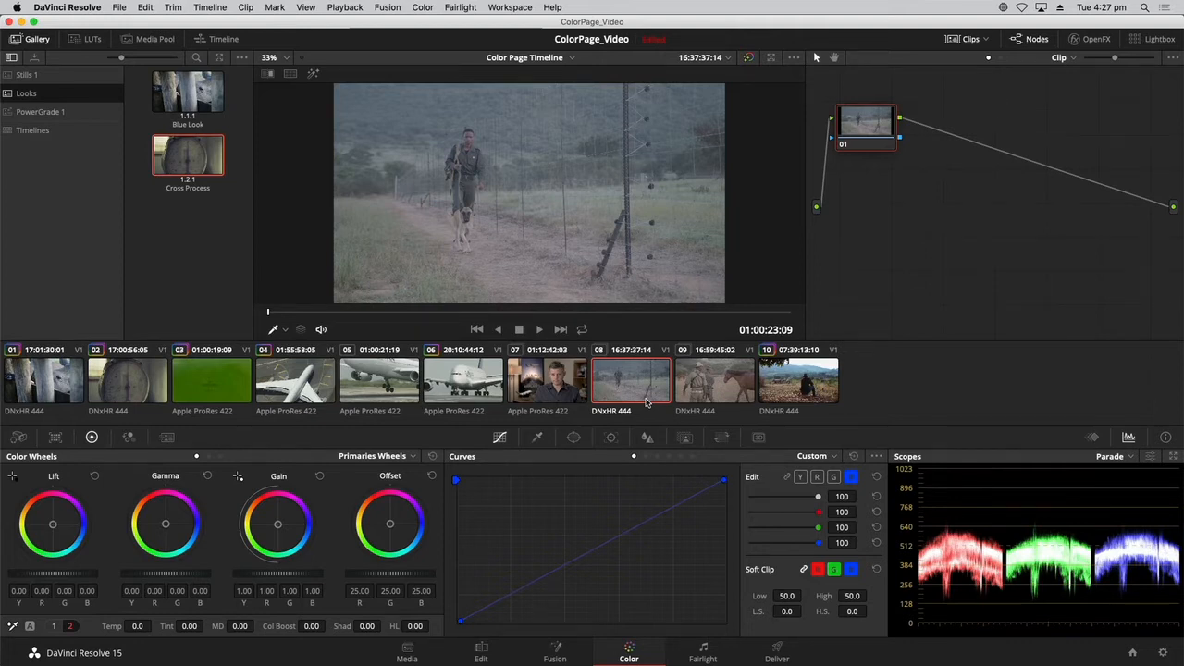
pyautogui.press('Down')
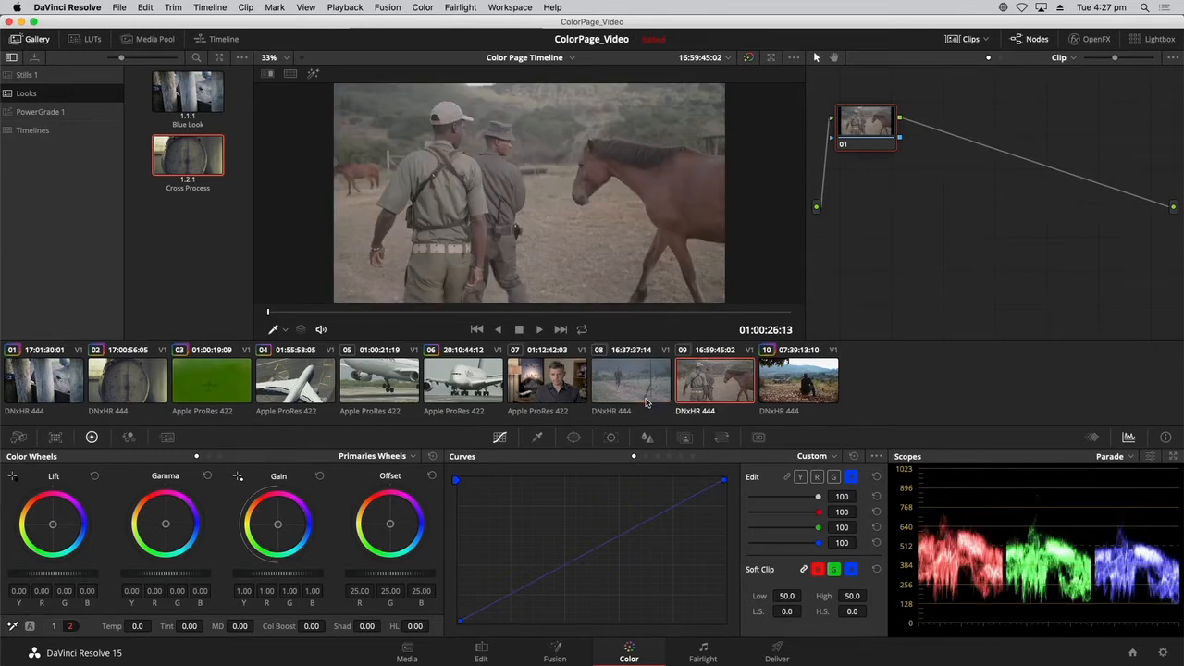
pyautogui.click(645, 401)
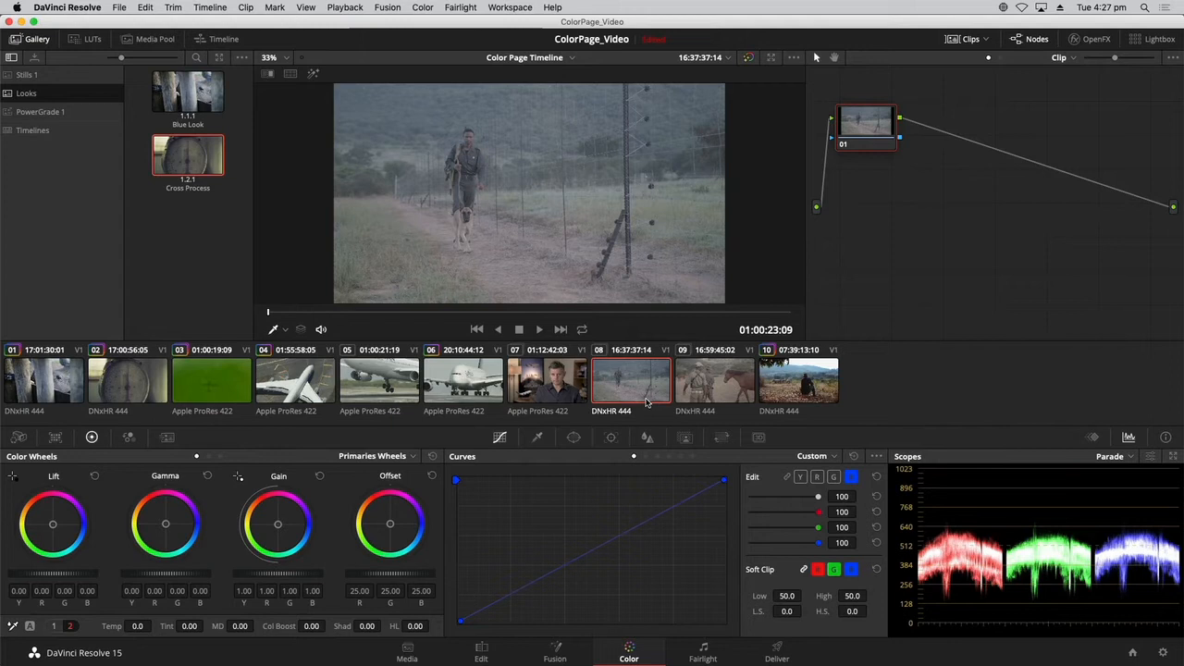
# Grab a still of clip 09 into the Stills 1 album and label it "Reference"
pyautogui.press('Down')
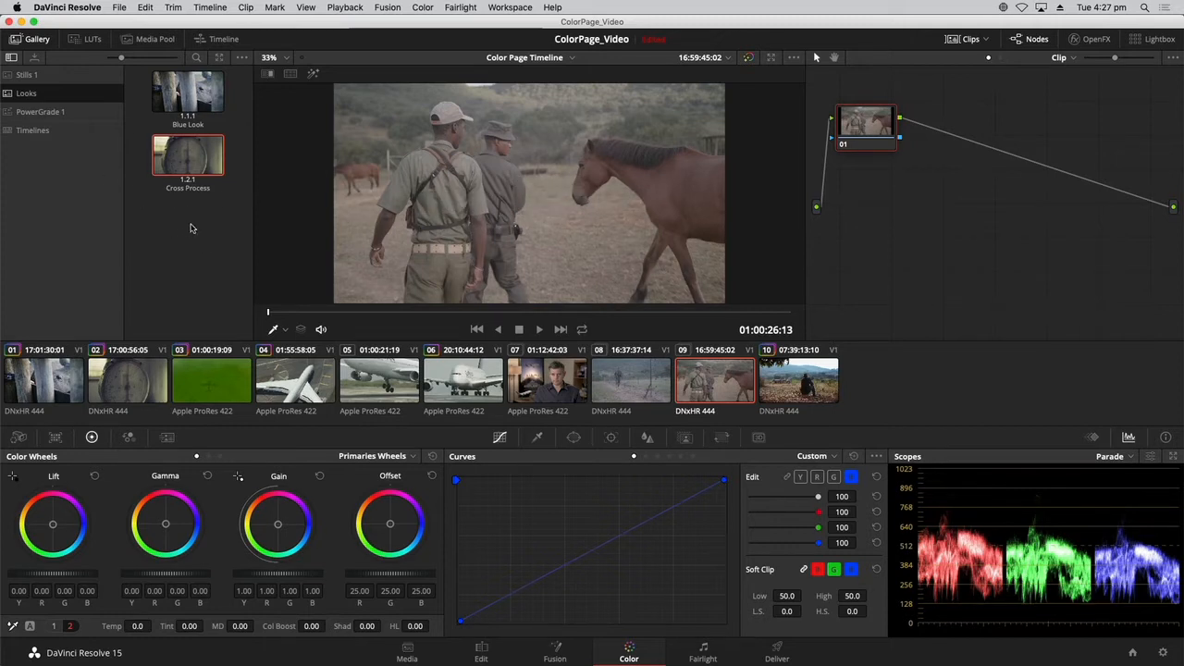
pyautogui.click(29, 78)
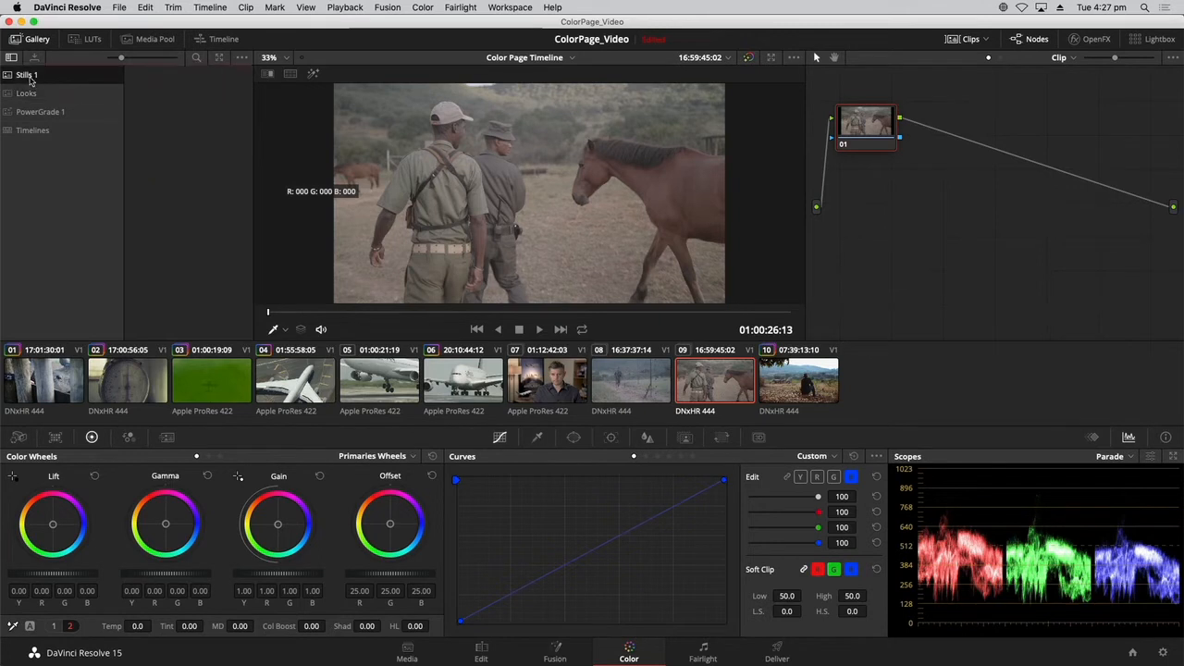
pyautogui.rightClick(506, 171)
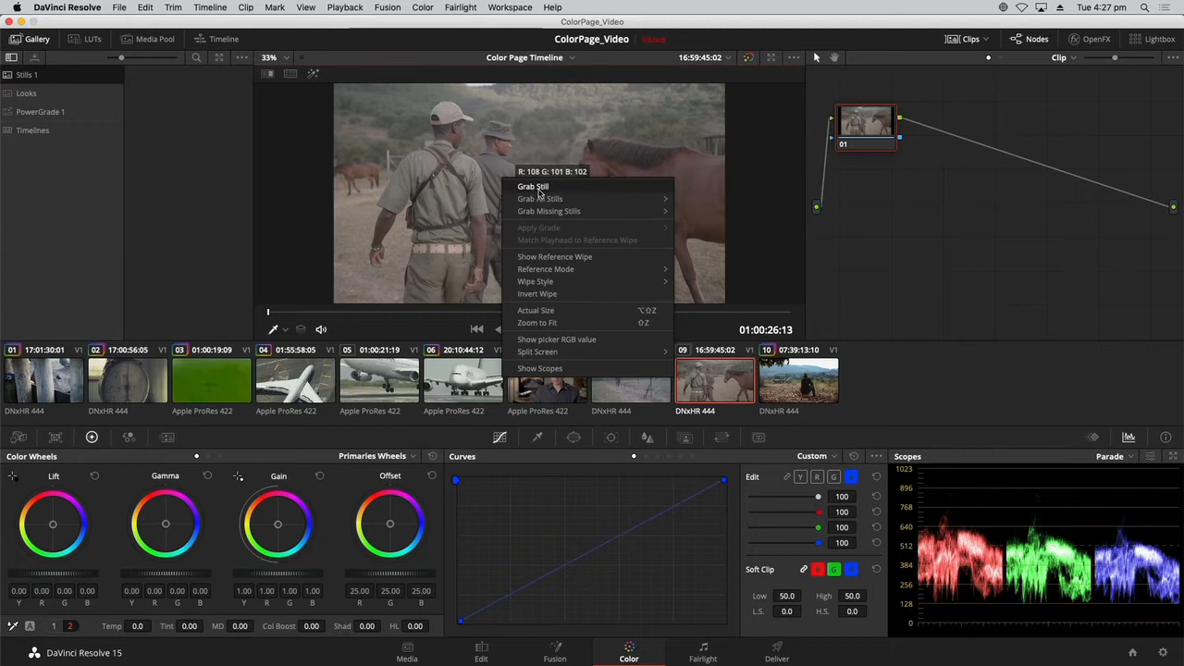
pyautogui.click(540, 191)
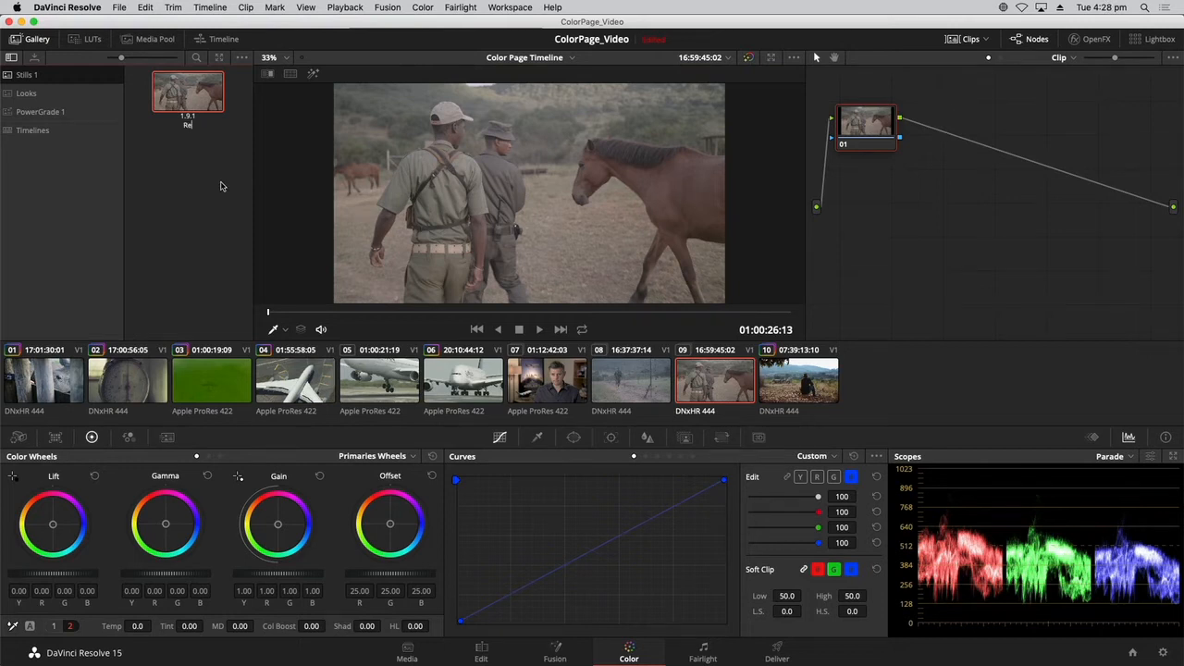
pyautogui.write('nce')
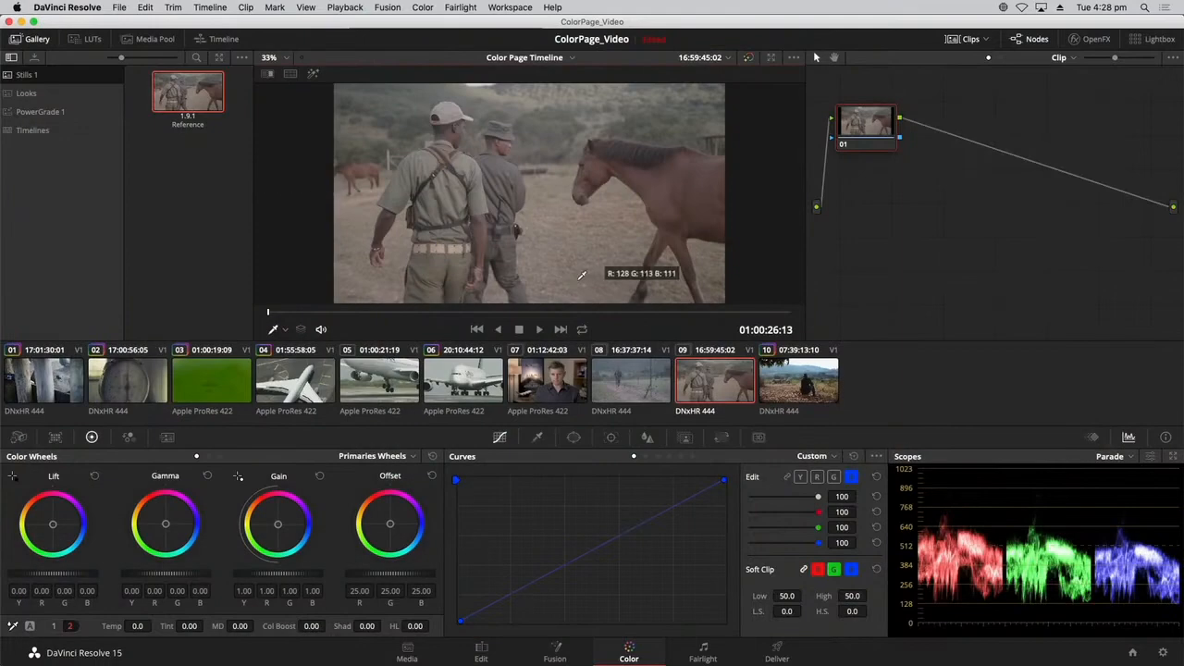
# Show the Reference still as an image wipe over clip 08, switching the wipe off and on again
pyautogui.click(626, 407)
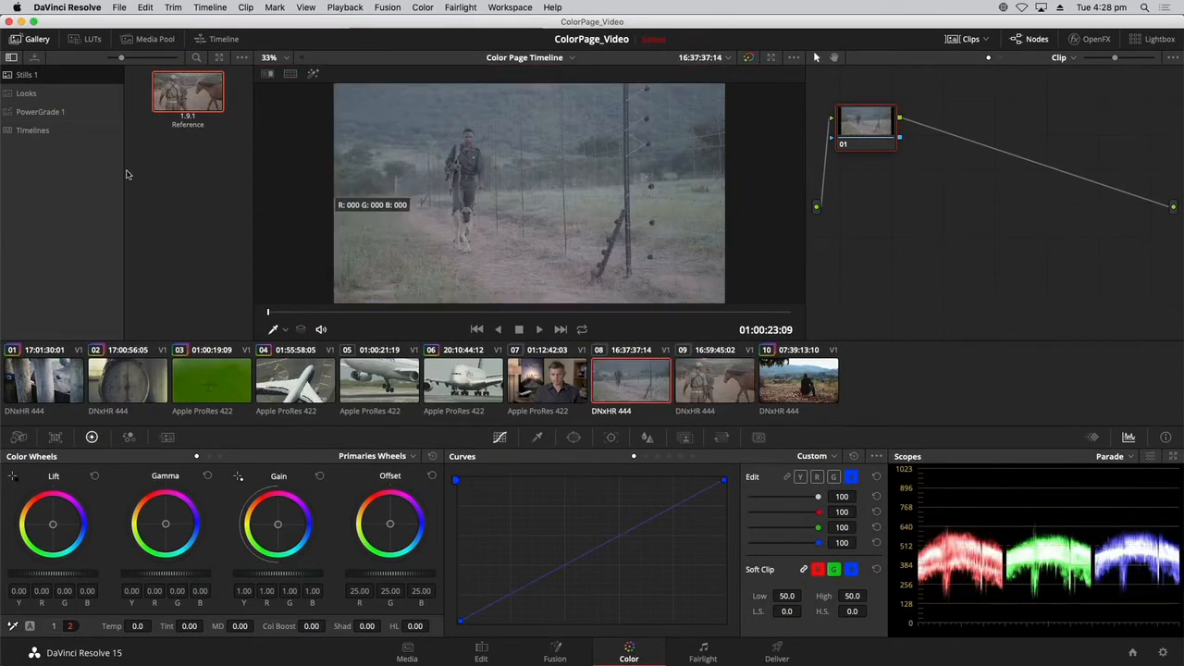
pyautogui.doubleClick(187, 89)
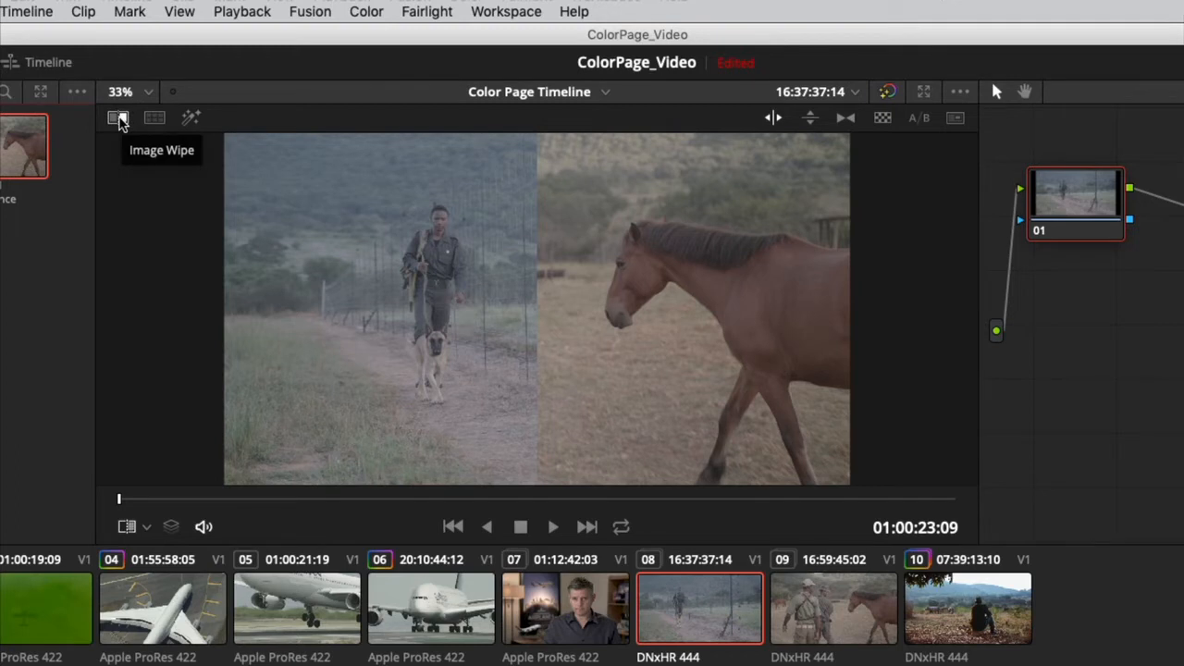
pyautogui.click(120, 123)
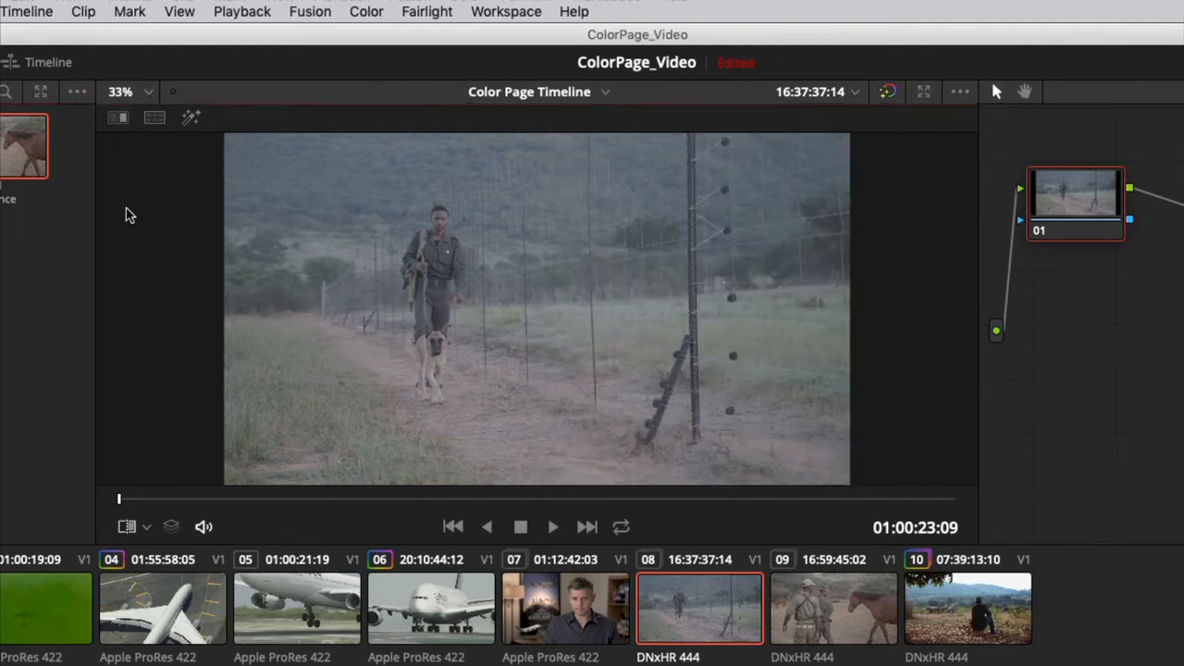
pyautogui.click(120, 123)
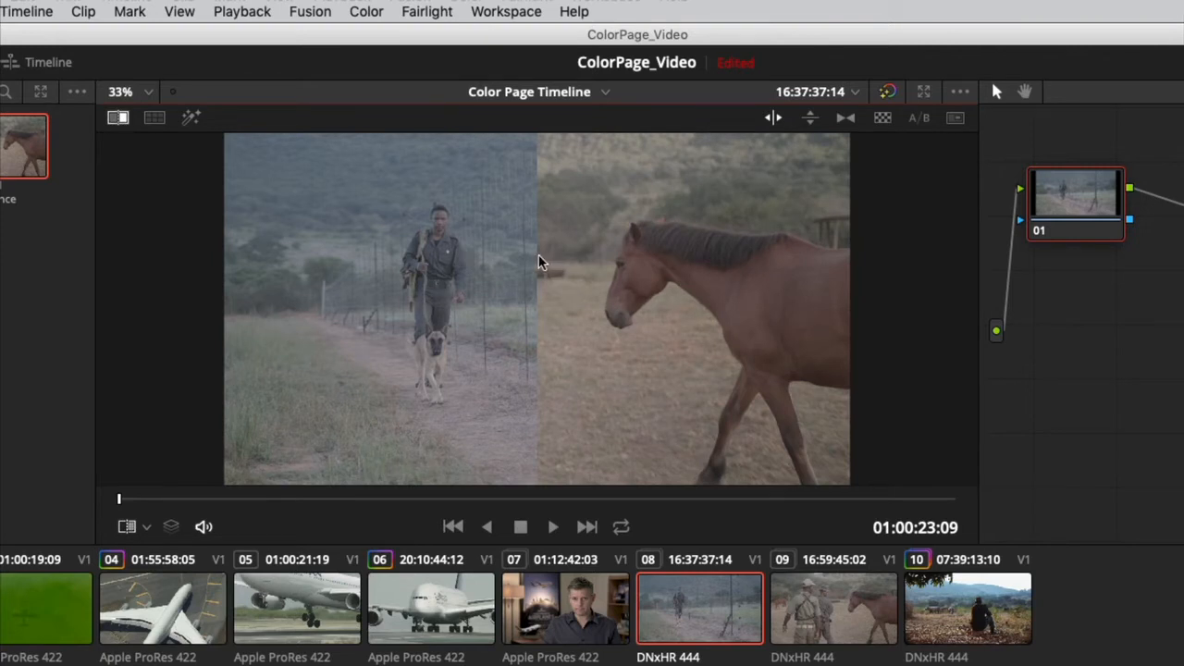
# Reposition the wipe line, view the horizontal wipe style, and return to the vertical wipe with the line near the frame's centre
pyautogui.moveTo(542, 263)
pyautogui.mouseDown()
pyautogui.moveTo(372, 259)
pyautogui.moveTo(730, 243)
pyautogui.moveTo(490, 246)
pyautogui.moveTo(547, 248)
pyautogui.mouseUp()
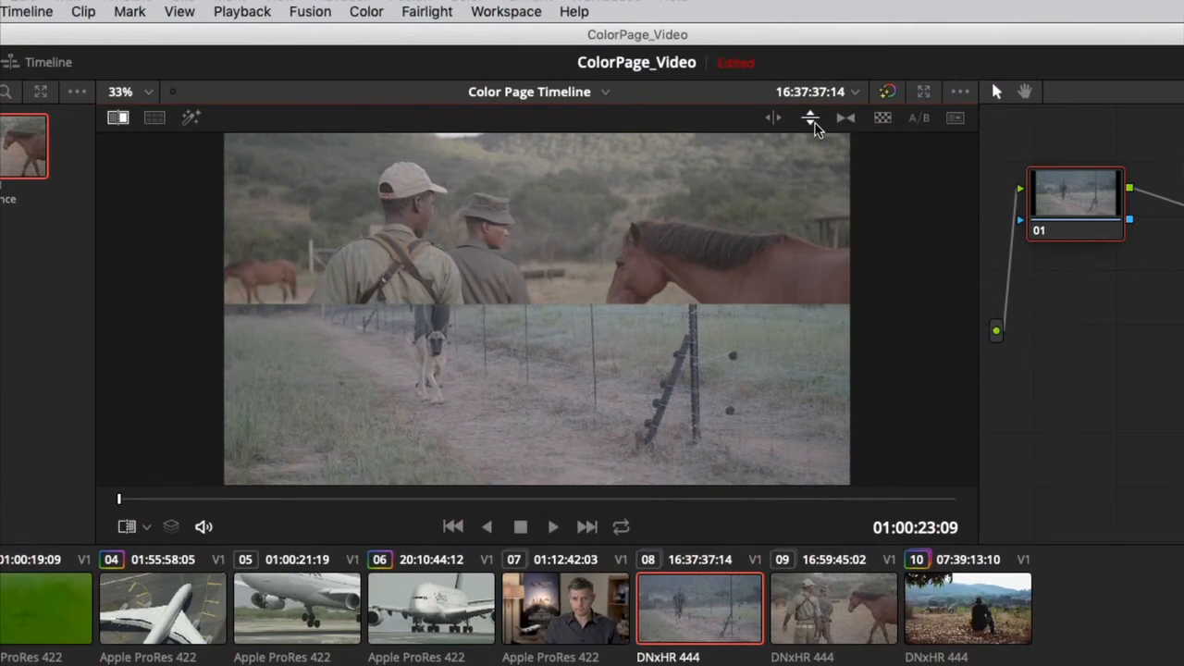
pyautogui.click(774, 120)
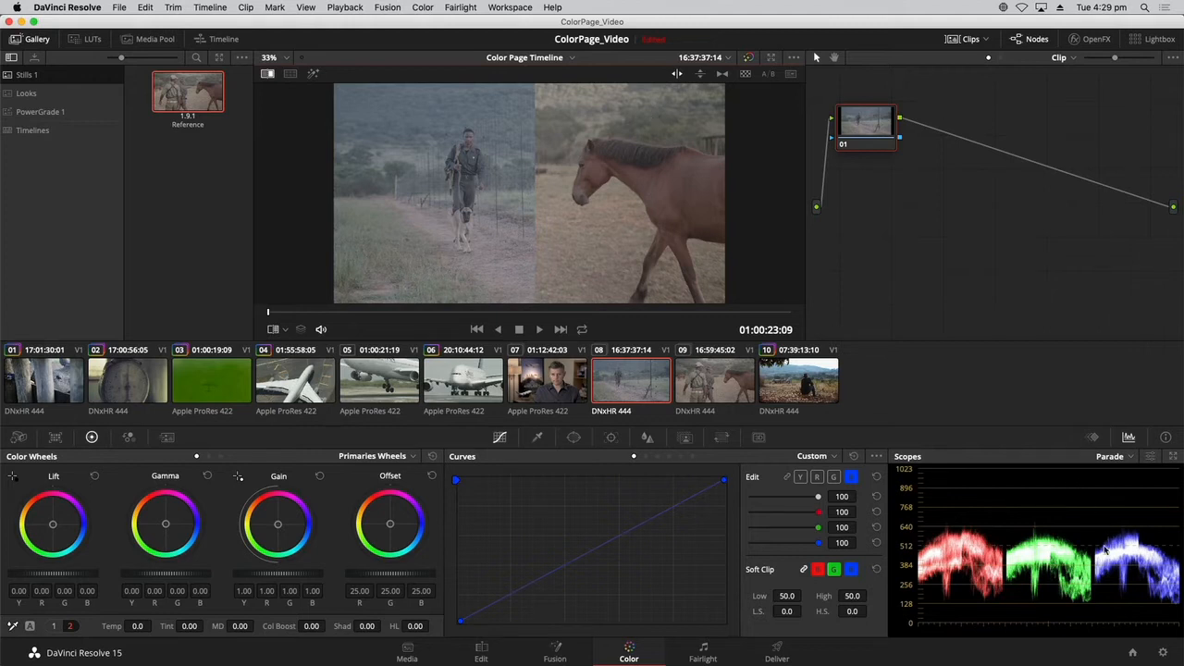
pyautogui.moveTo(541, 231)
pyautogui.mouseDown()
pyautogui.moveTo(471, 231)
pyautogui.moveTo(616, 225)
pyautogui.moveTo(490, 223)
pyautogui.moveTo(551, 222)
pyautogui.mouseUp()
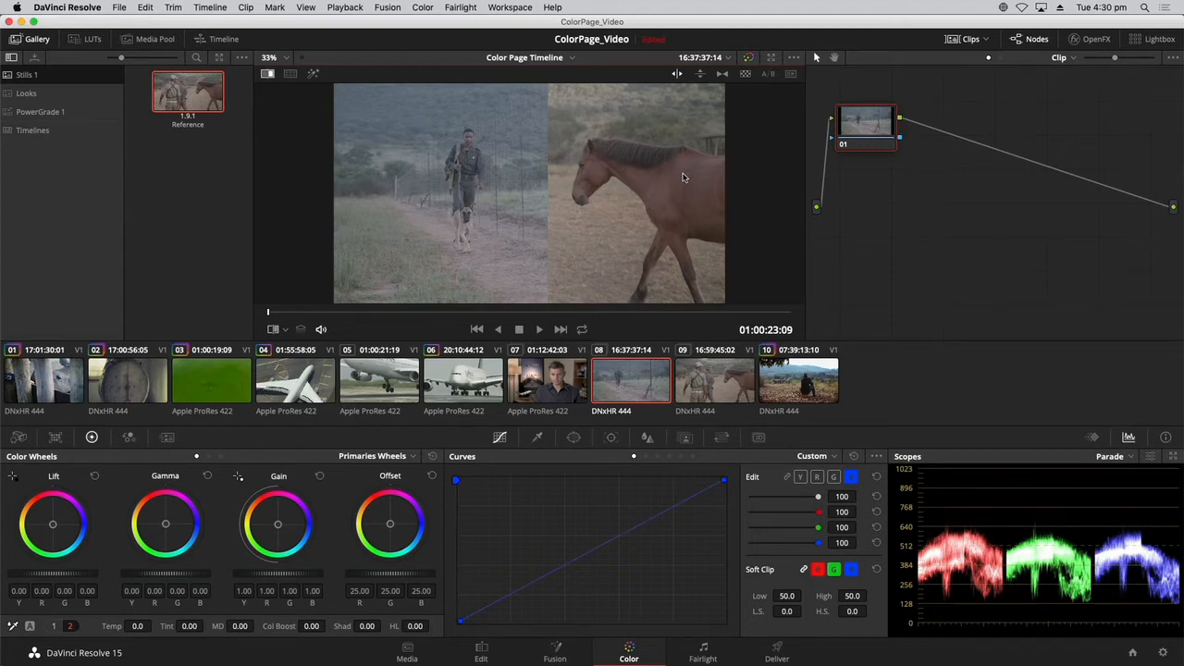
# Reposition clip 08's node 01 in the node graph and label it "Match"
pyautogui.moveTo(866, 128); pyautogui.dragTo(886, 177)
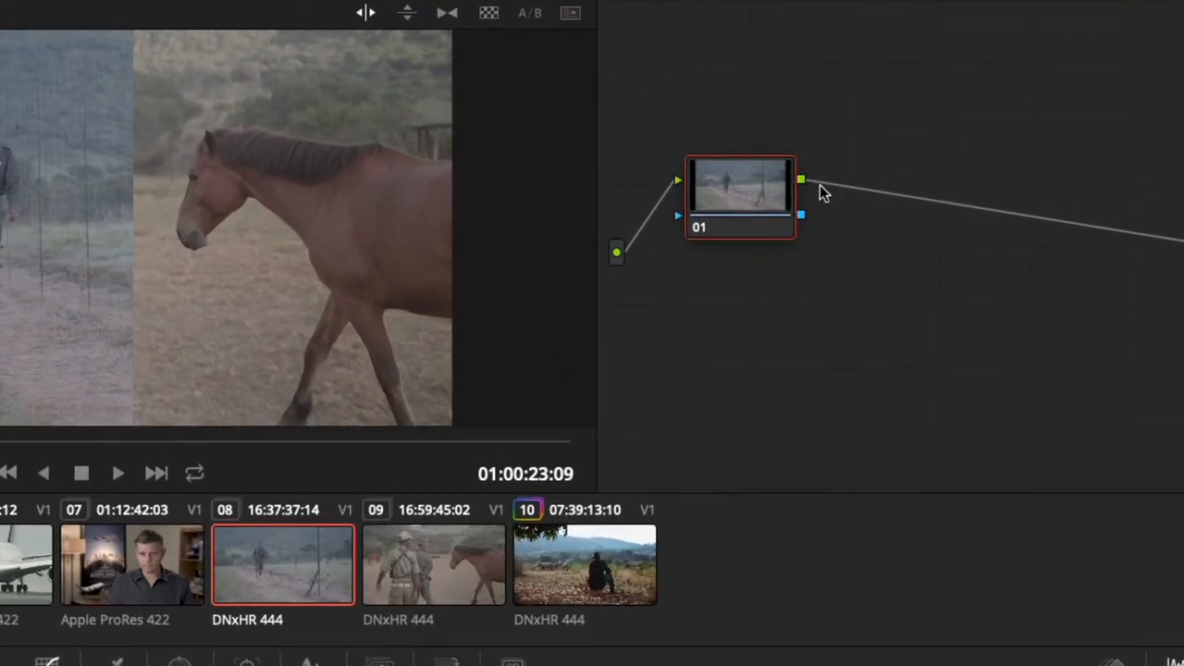
pyautogui.rightClick(730, 196)
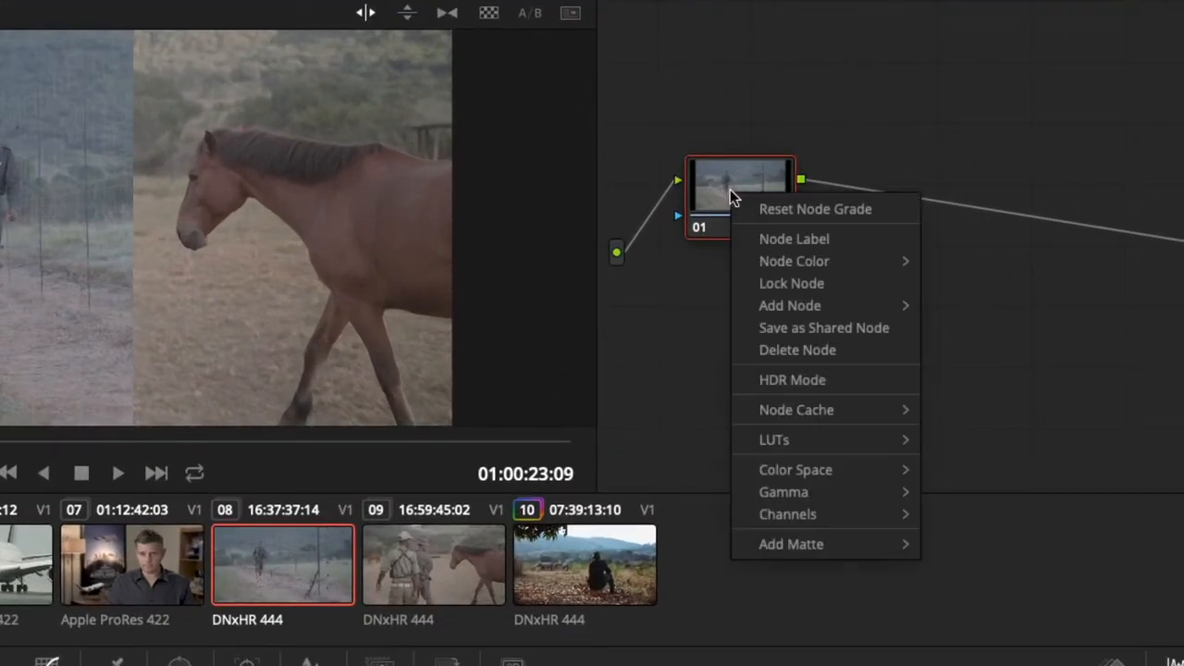
pyautogui.click(783, 243)
pyautogui.write('Mat')
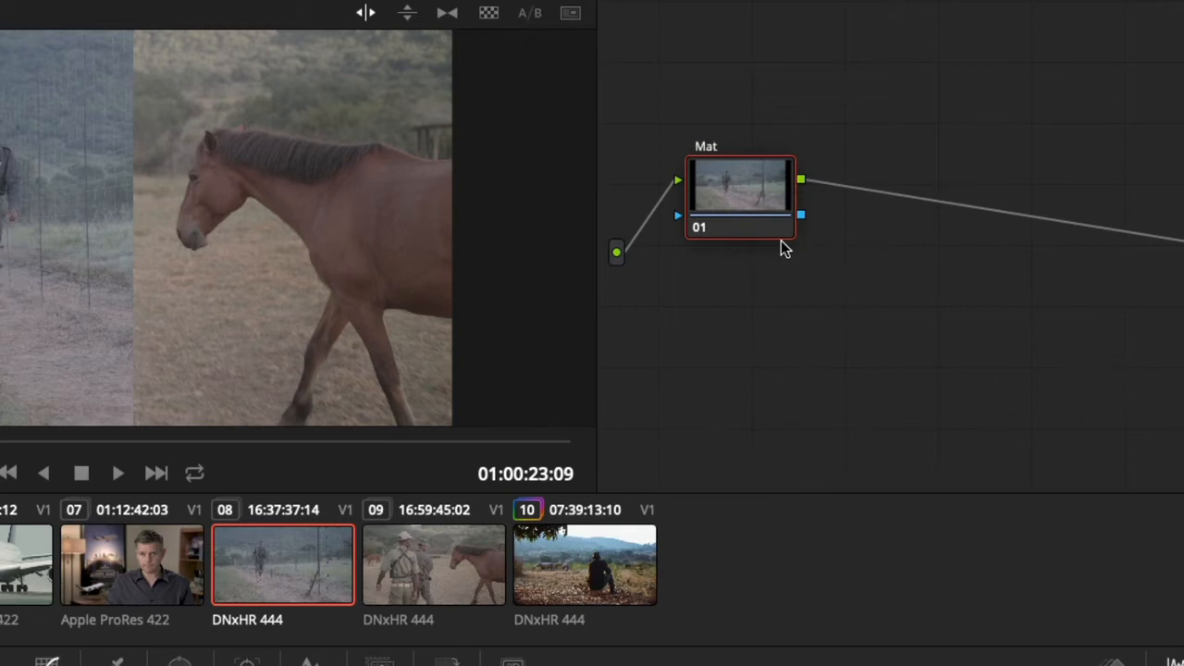
pyautogui.write('ch')
pyautogui.press('Return')
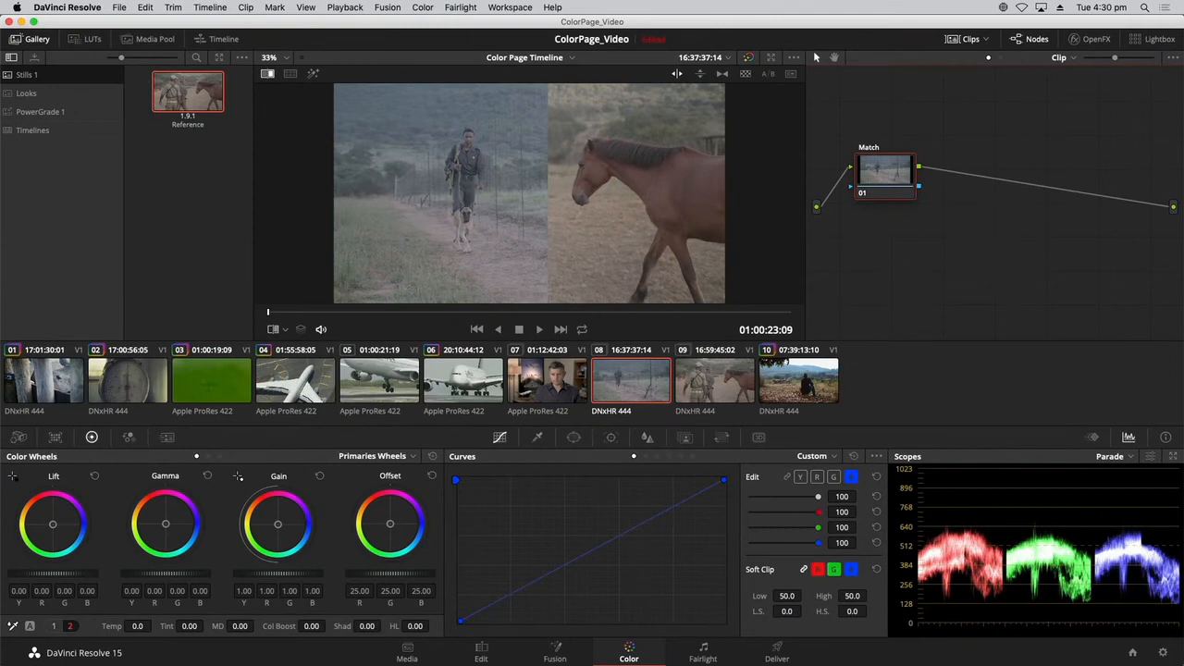
# Raise clip 08's red channel by sliding the red curve's highlight point slightly inward along the upper edge
pyautogui.click(817, 477)
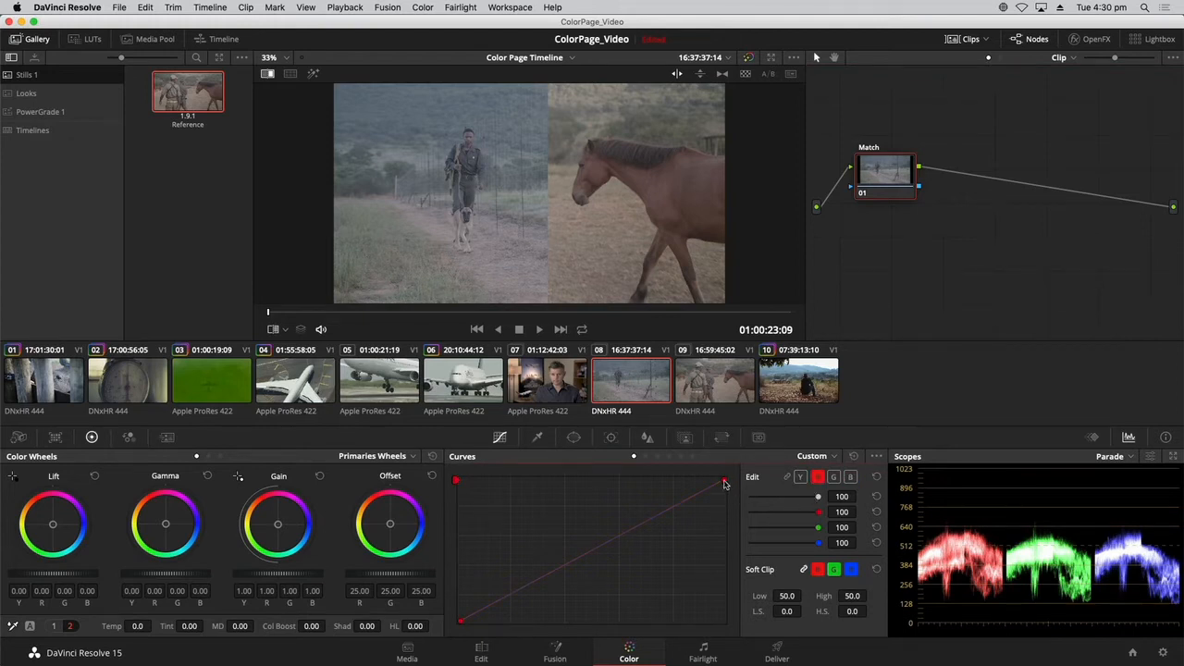
pyautogui.moveTo(724, 484); pyautogui.dragTo(709, 479)
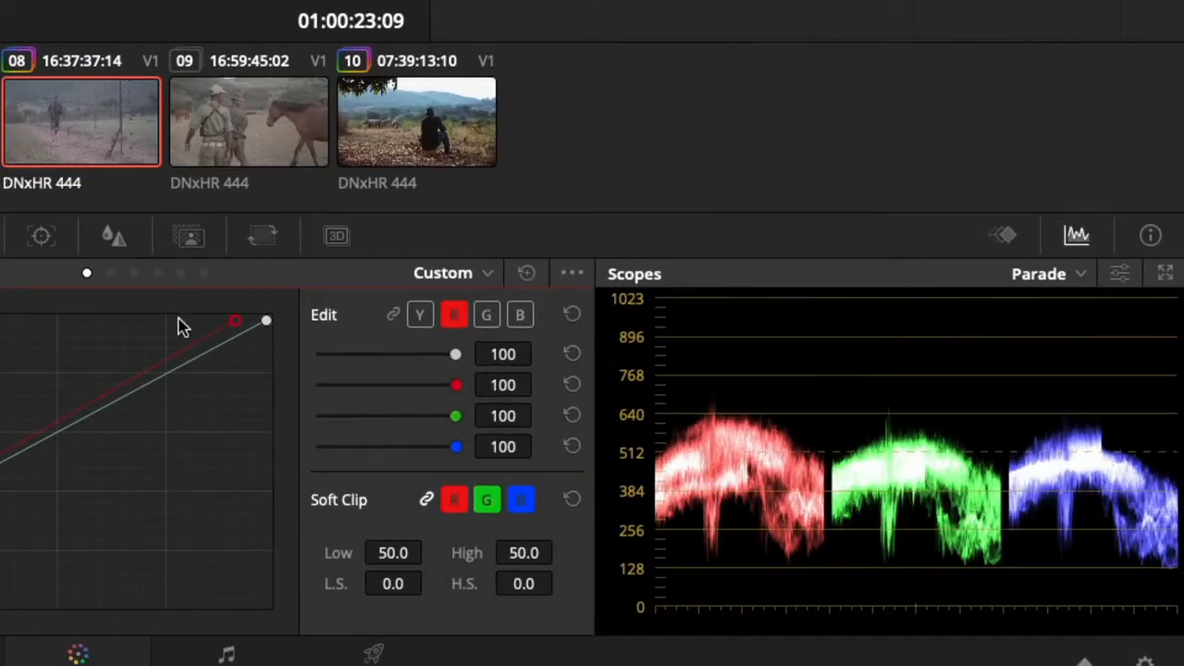
pyautogui.moveTo(231, 319)
pyautogui.mouseDown()
pyautogui.moveTo(250, 320)
pyautogui.moveTo(220, 320)
pyautogui.moveTo(242, 324)
pyautogui.mouseUp()
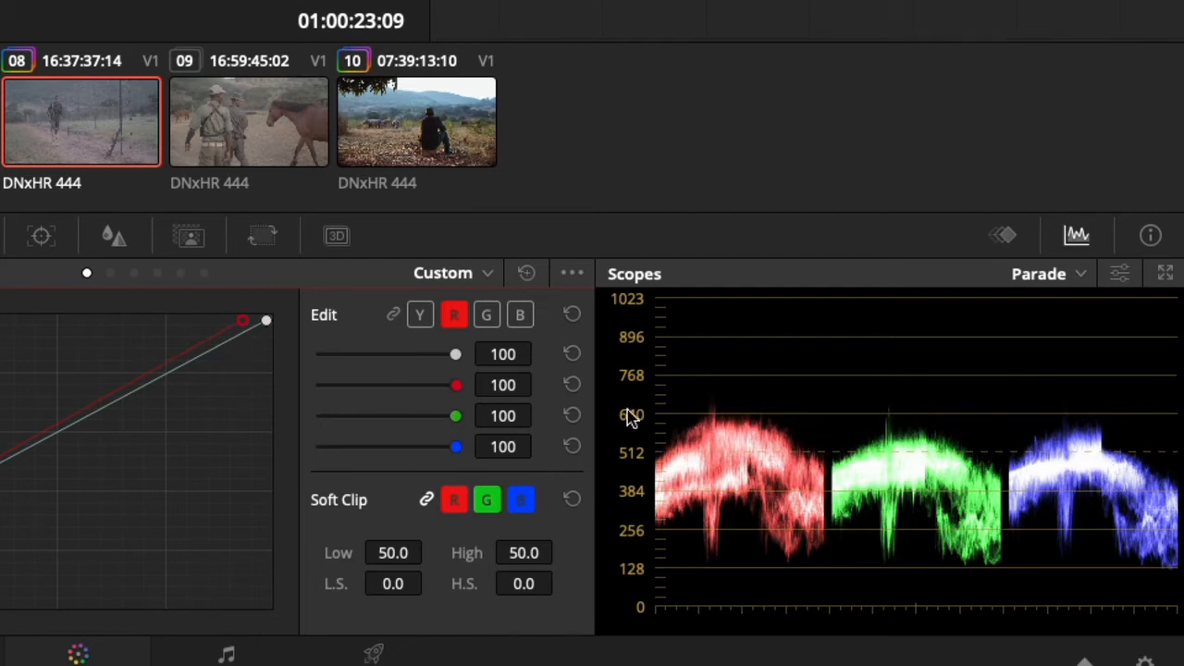
# Lower the blue curve's highlight point and slide its shadow point slightly inward, and lower the green curve's highlight point slightly
pyautogui.click(523, 316)
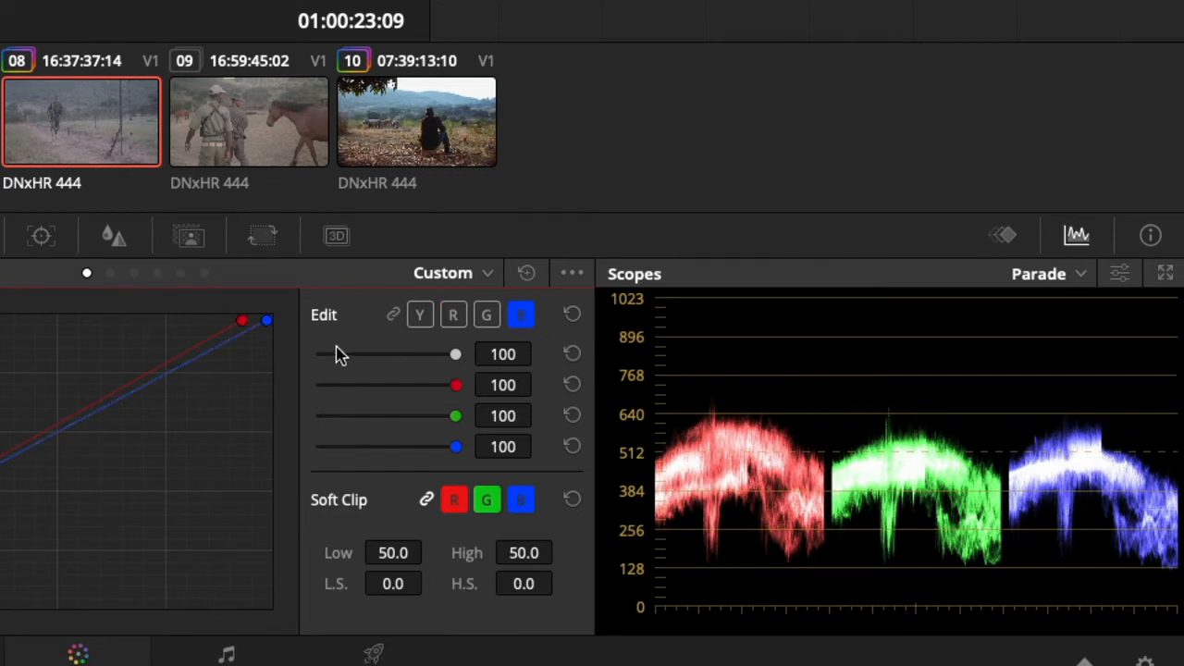
pyautogui.moveTo(269, 323); pyautogui.dragTo(276, 357)
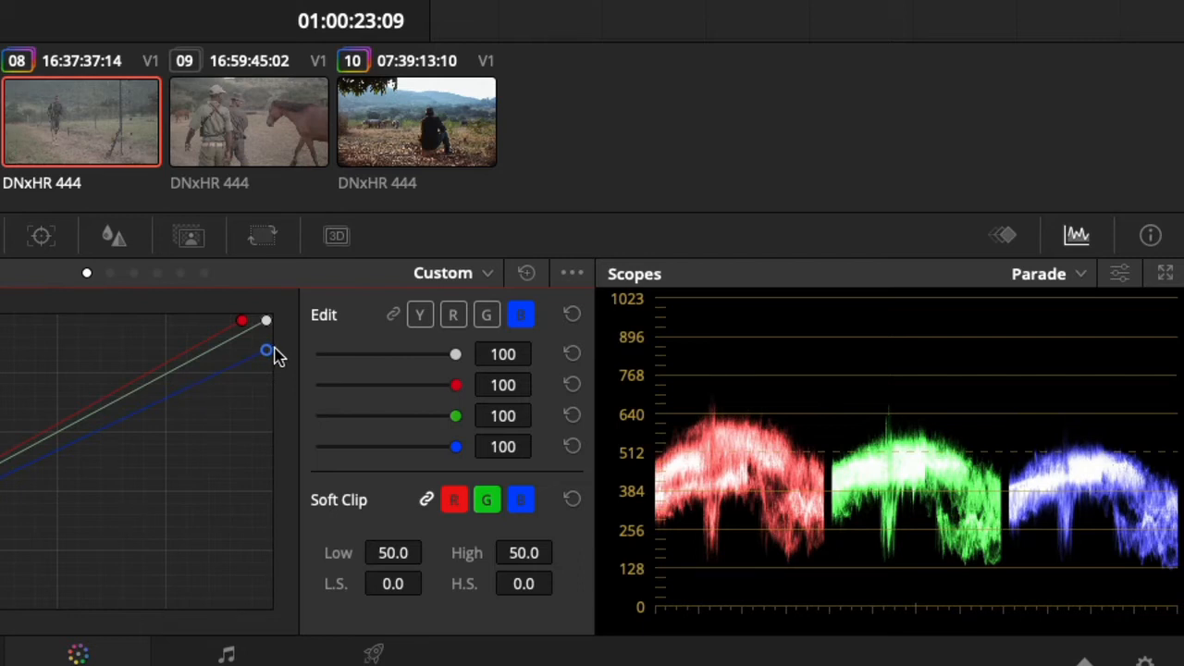
pyautogui.moveTo(267, 355); pyautogui.dragTo(271, 357)
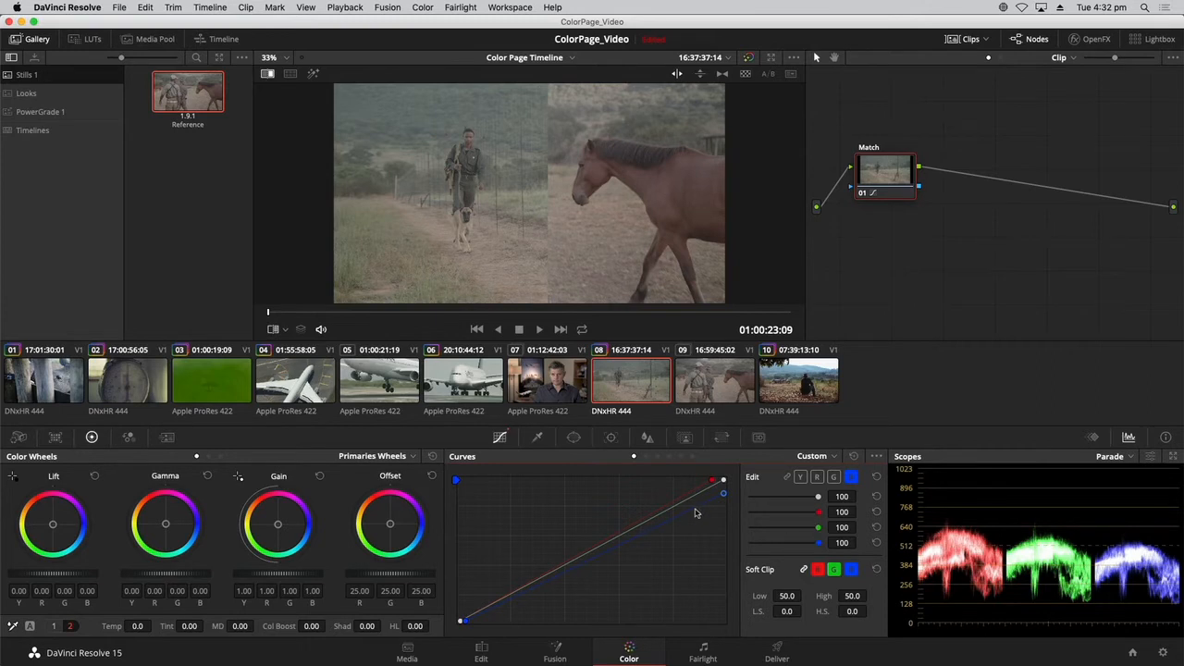
pyautogui.click(833, 479)
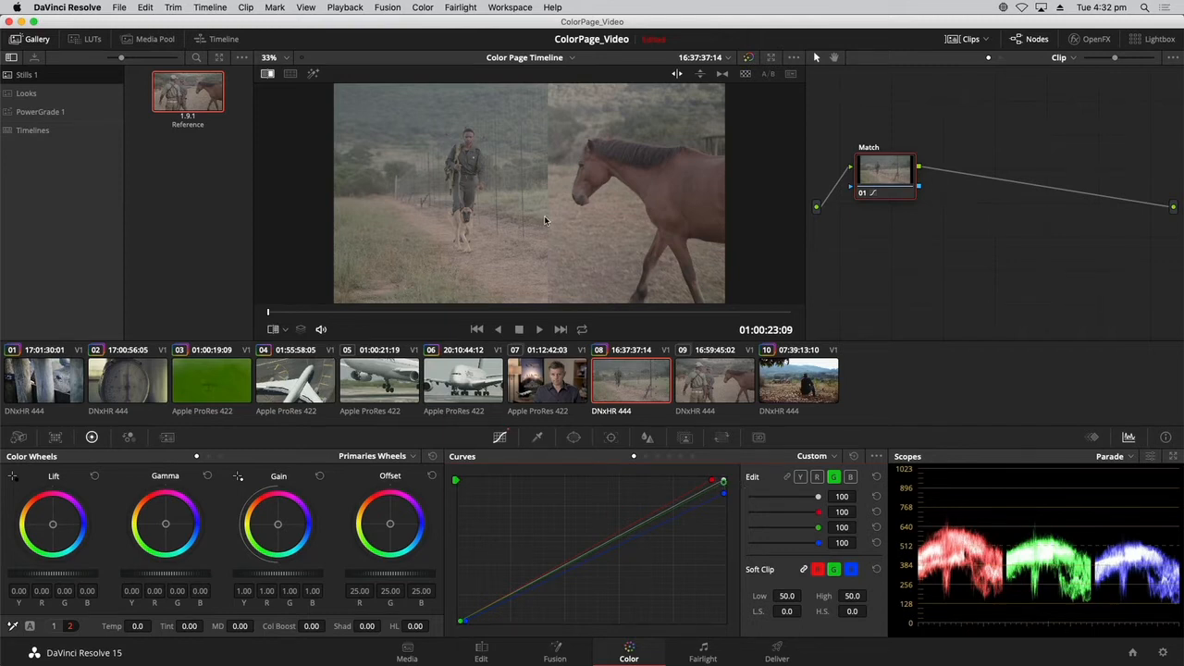
# Move the wipe line across the frame and toggle the image wipe repeatedly to compare clip 08 with the Reference still
pyautogui.moveTo(546, 221); pyautogui.dragTo(642, 204)
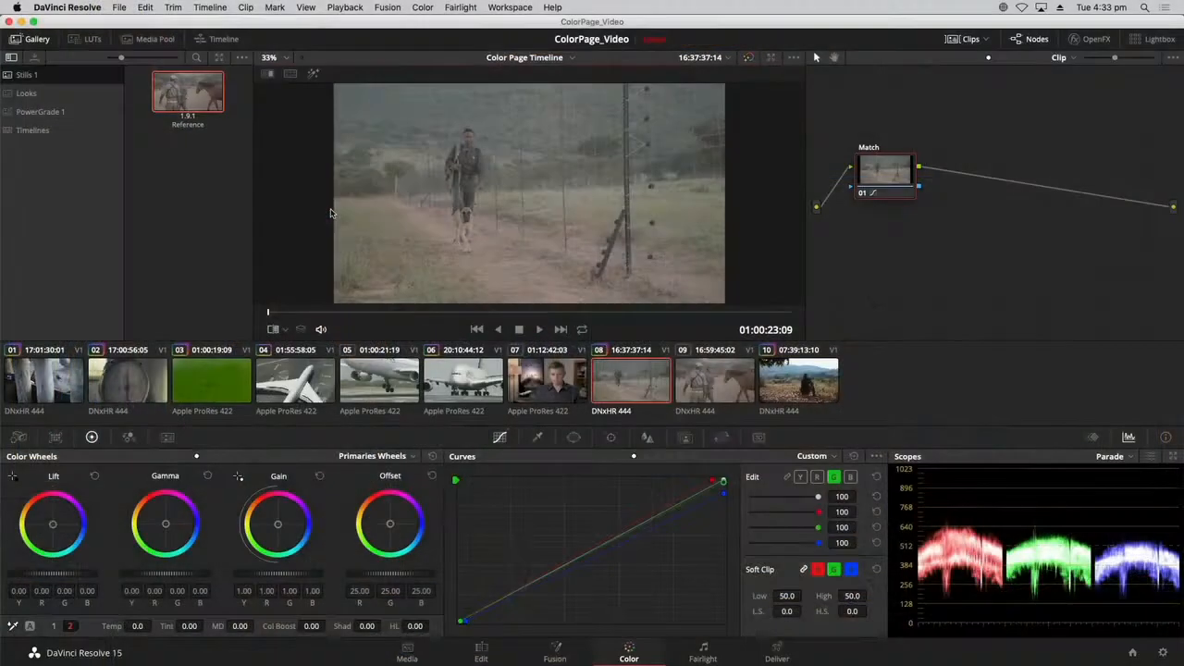
pyautogui.press('super+w')
pyautogui.press('super+w')
pyautogui.press('super+w')
pyautogui.press('super+w')
pyautogui.press('super+w')
pyautogui.press('super+w')
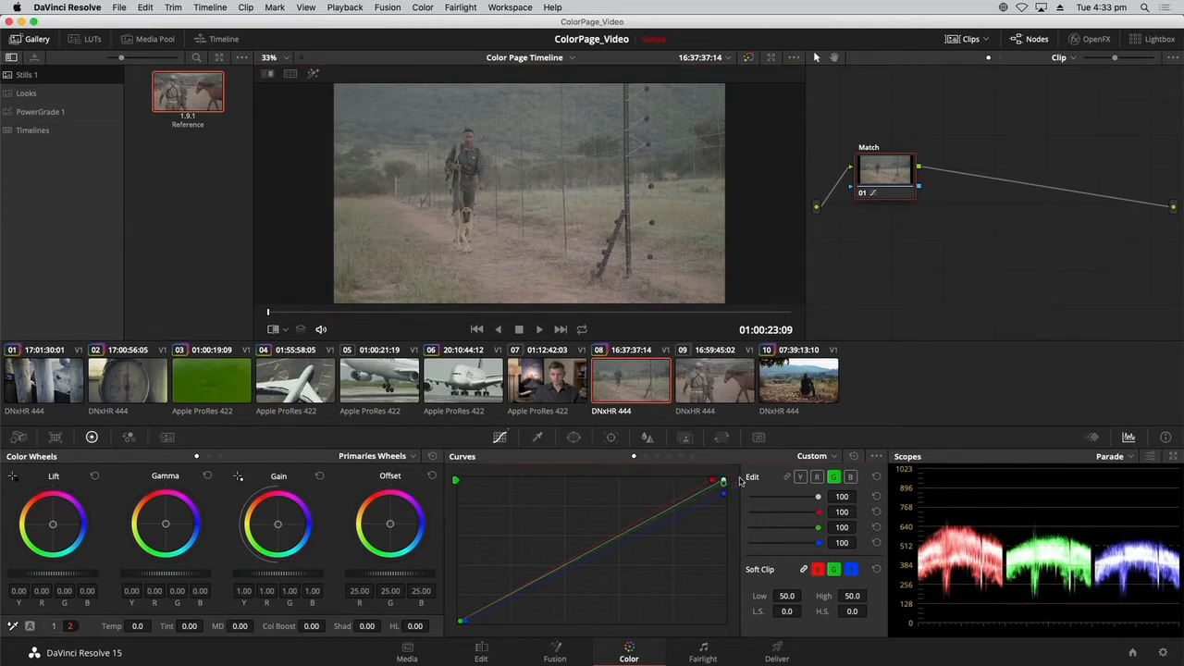
# Switch back and forth between clip 08 and the full-frame Reference still to check the match
pyautogui.click(270, 76)
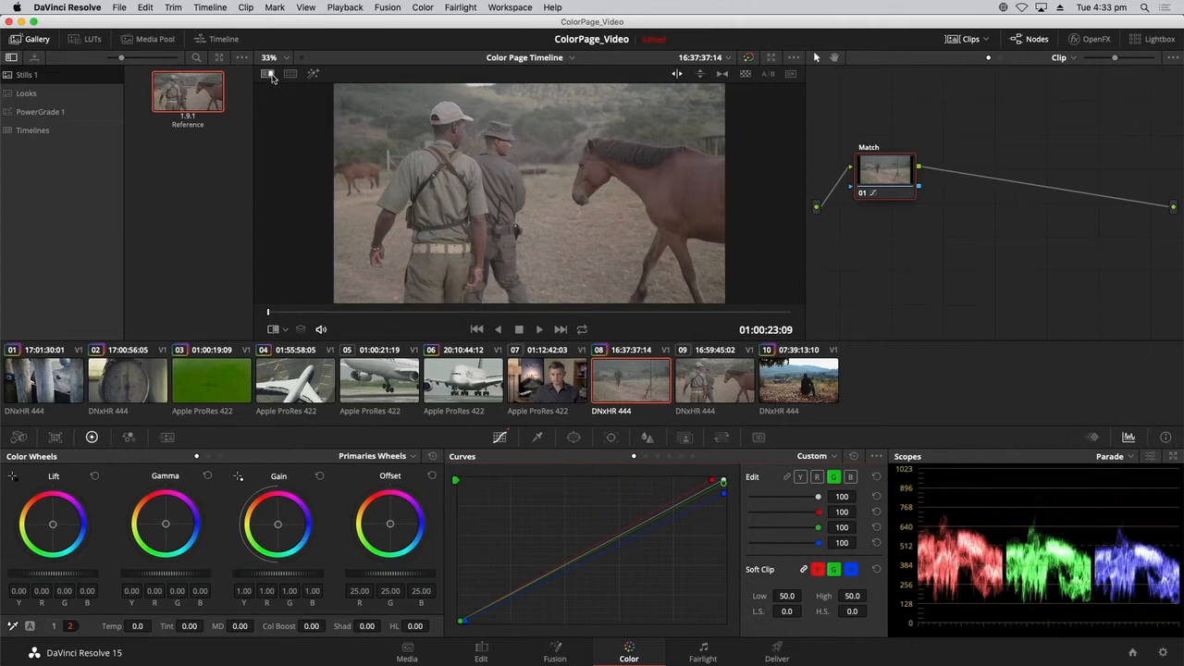
pyautogui.click(269, 75)
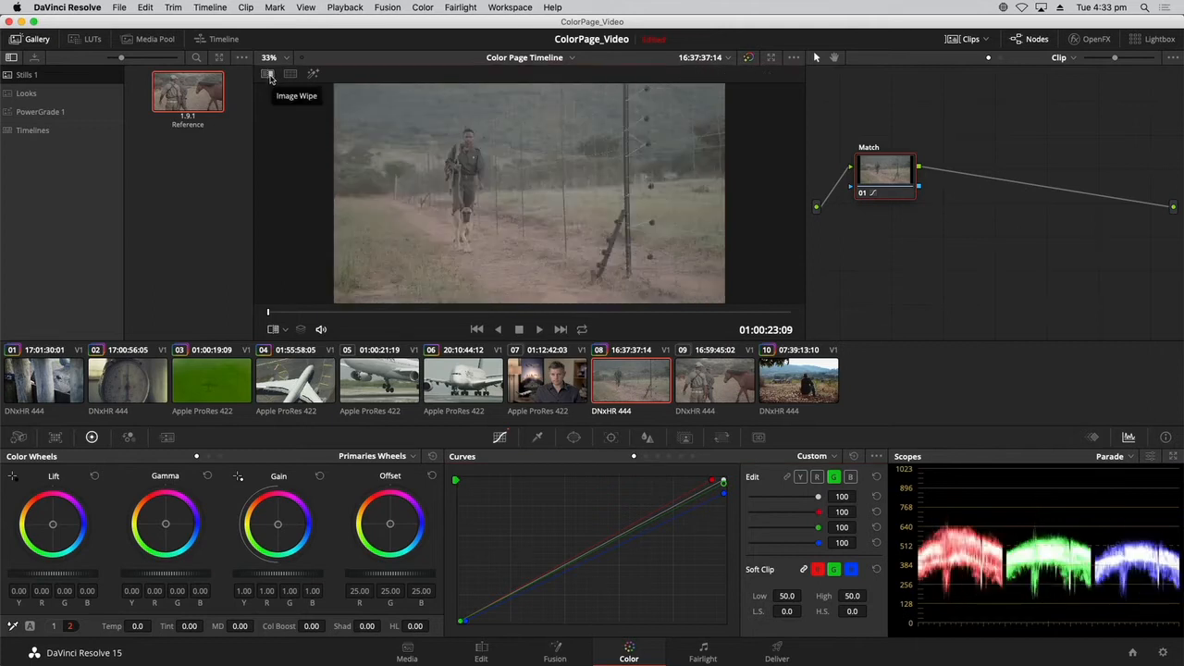
pyautogui.click(269, 75)
pyautogui.click(269, 76)
pyautogui.click(269, 76)
pyautogui.click(269, 76)
pyautogui.click(269, 76)
pyautogui.click(270, 76)
pyautogui.press('Down')
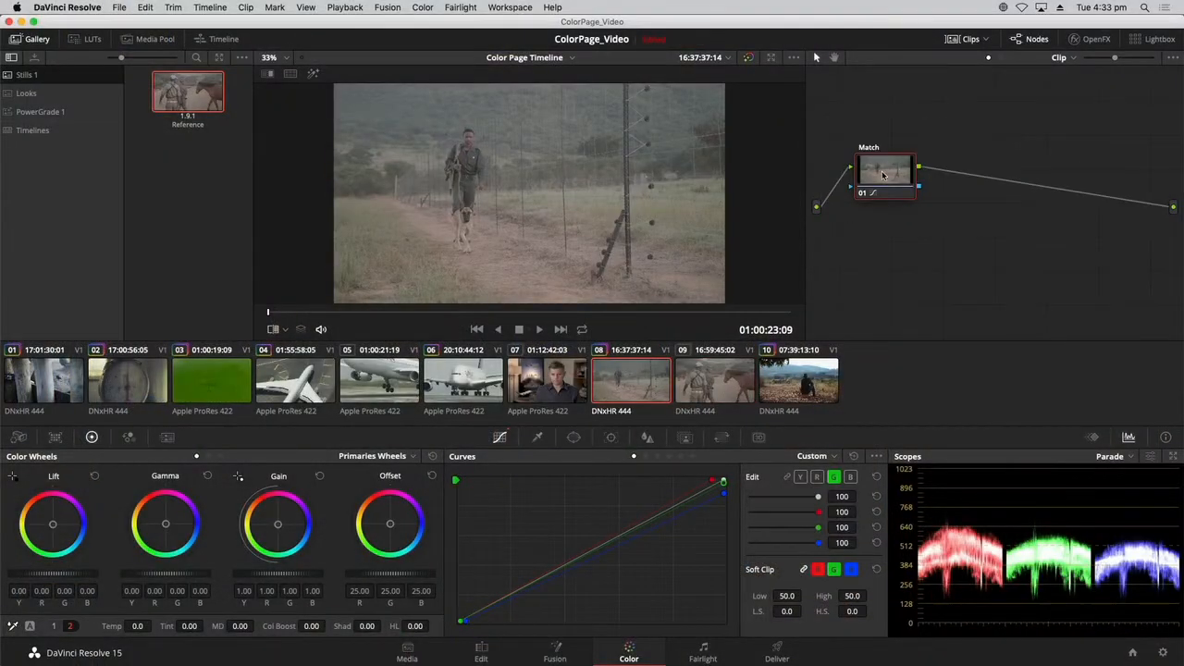
# Add a serial node after clip 08's Match node and label it "Contrast"
pyautogui.moveTo(882, 174); pyautogui.dragTo(879, 178)
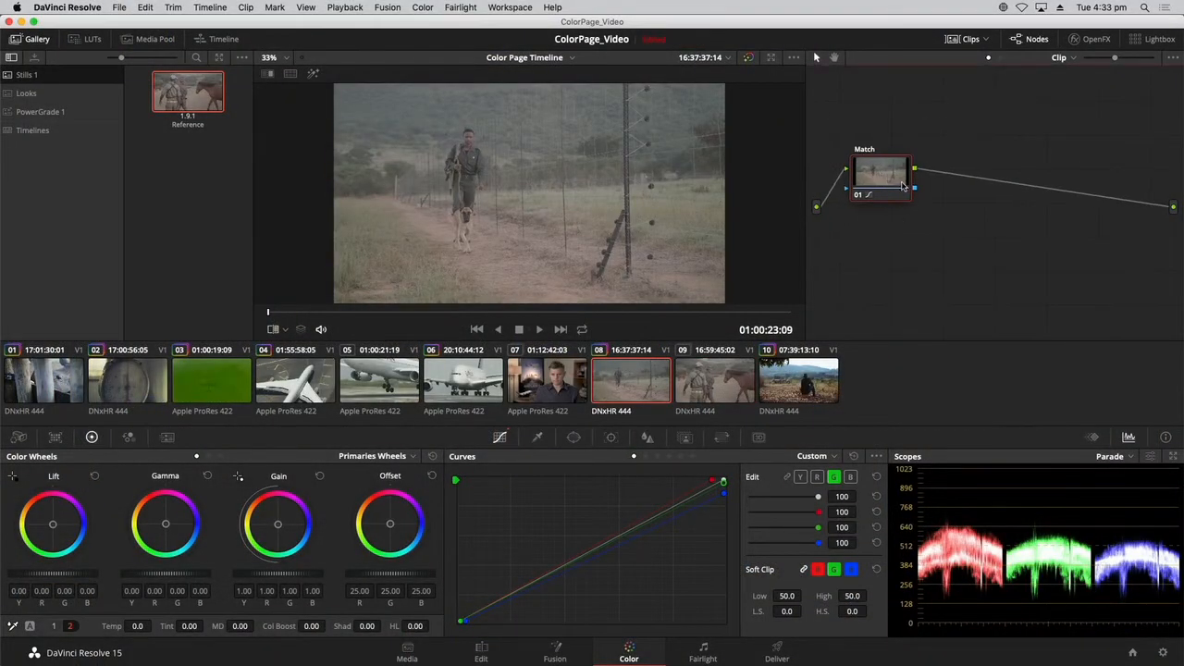
pyautogui.moveTo(888, 174); pyautogui.dragTo(891, 176)
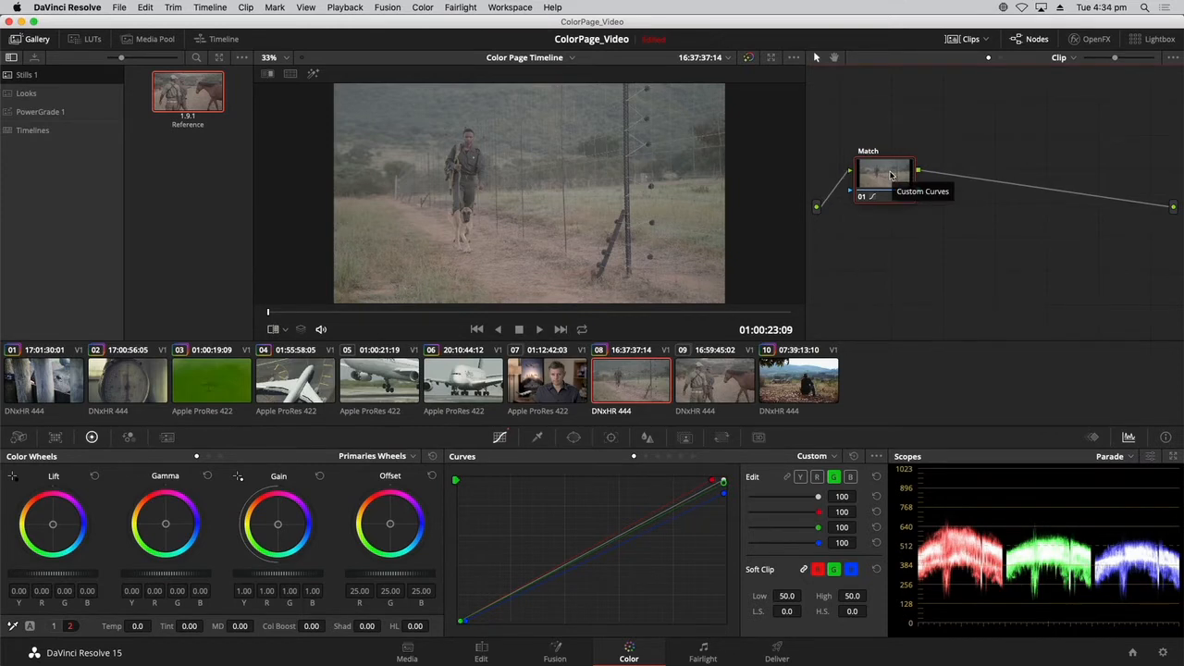
pyautogui.hotkey('alt', 's')
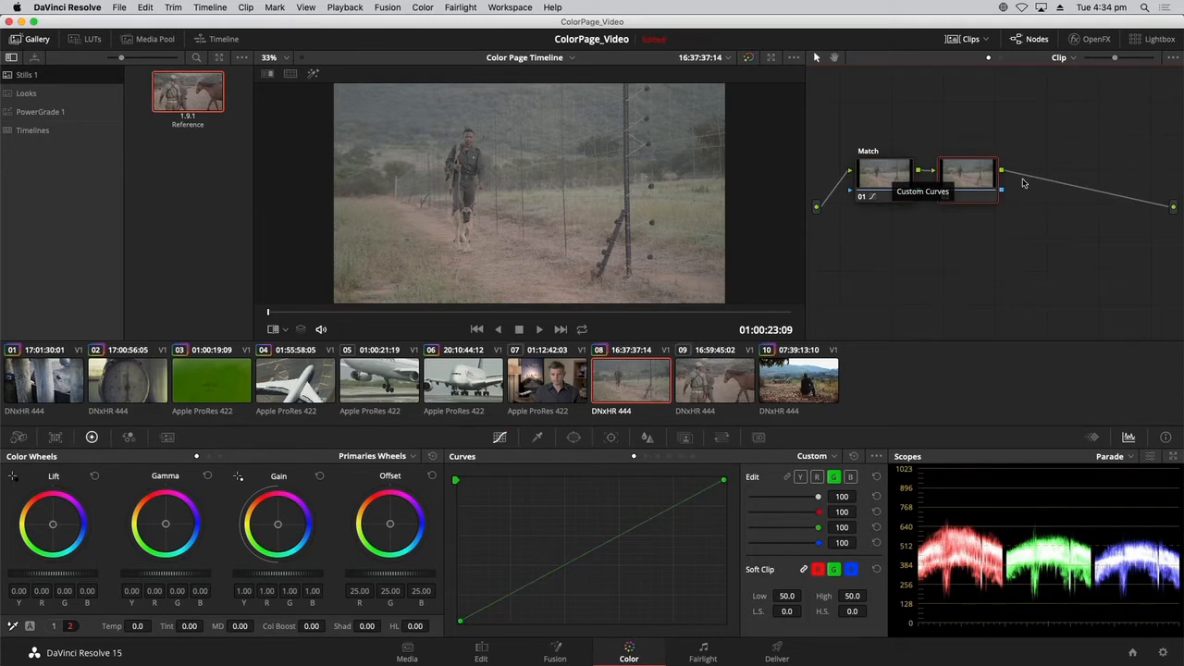
pyautogui.rightClick(977, 180)
pyautogui.click(1000, 203)
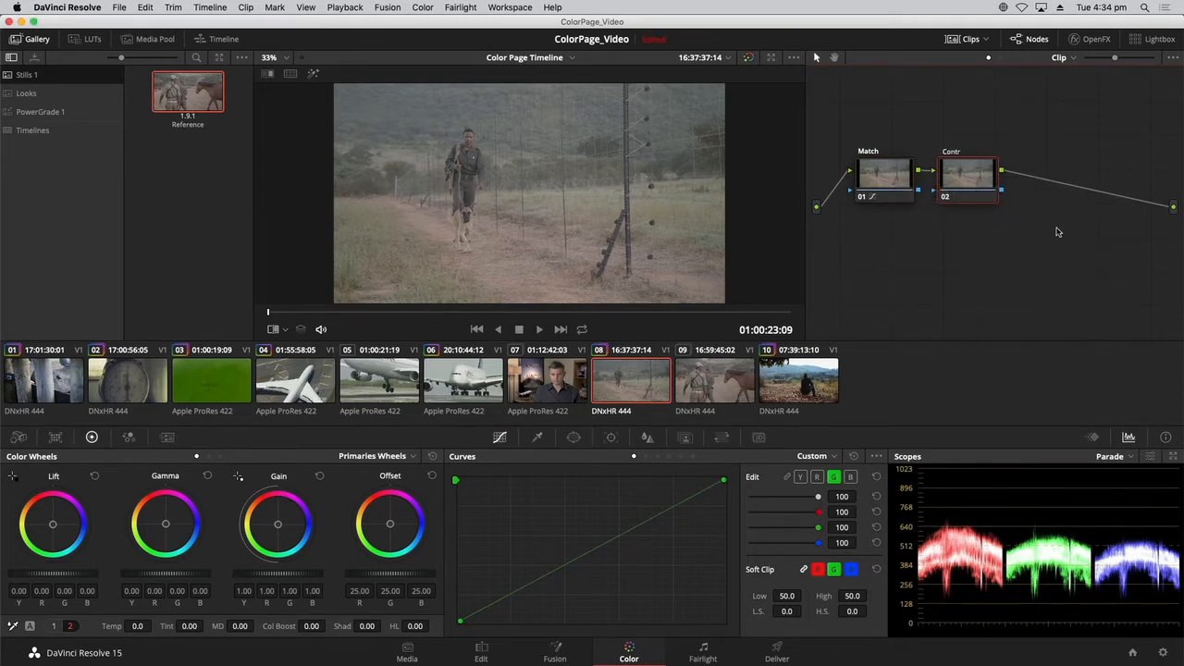
pyautogui.press('Return')
# Set clip 08's Contrast node to a contrast of 1.346 and a pivot of 0.357
pyautogui.click(54, 626)
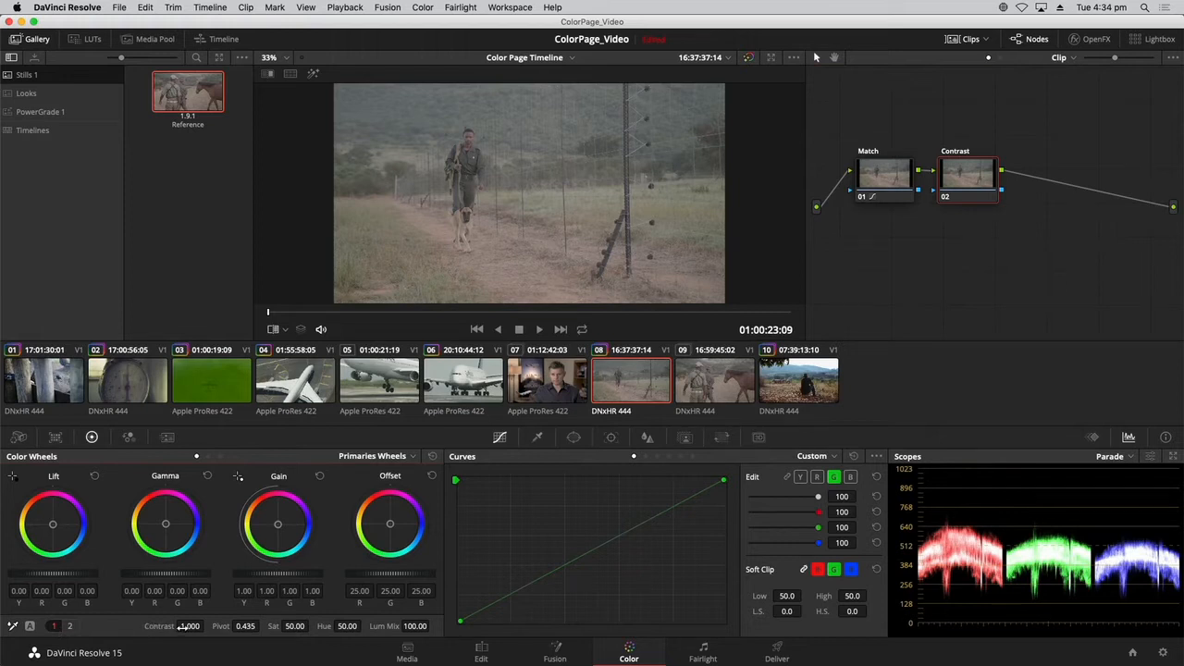
pyautogui.moveTo(207, 625); pyautogui.dragTo(207, 625)
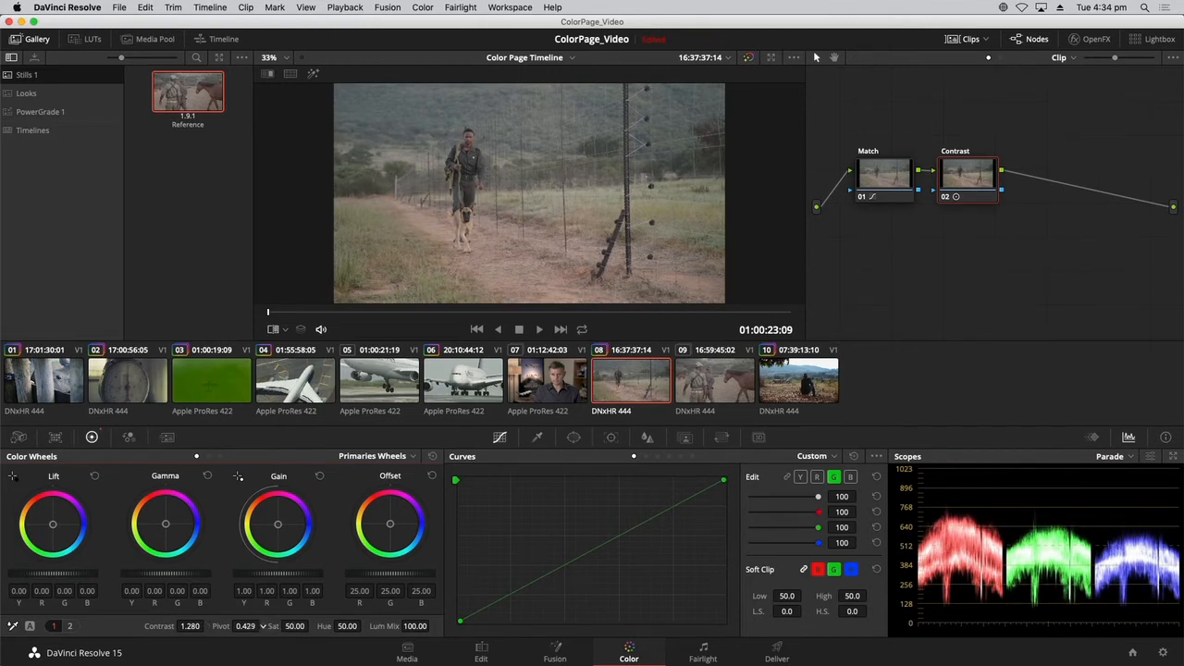
pyautogui.moveTo(245, 625); pyautogui.dragTo(207, 625)
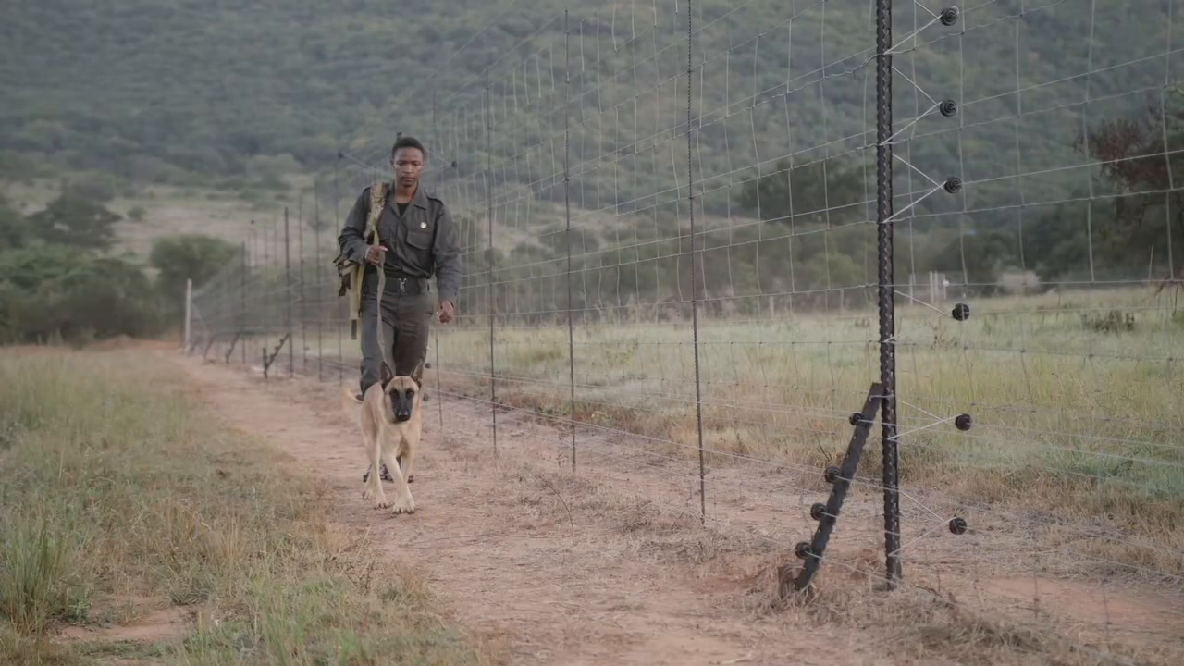
# Bypass and re-enable clip 08's grade repeatedly to compare the graded and ungraded image
pyautogui.hotkey('shift', 'd')
pyautogui.hotkey('shift', 'd')
pyautogui.hotkey('shift', 'd')
pyautogui.hotkey('shift', 'd')
pyautogui.hotkey('shift', 'd')
pyautogui.hotkey('shift', 'd')
pyautogui.hotkey('shift', 'd')
pyautogui.hotkey('shift', 'd')
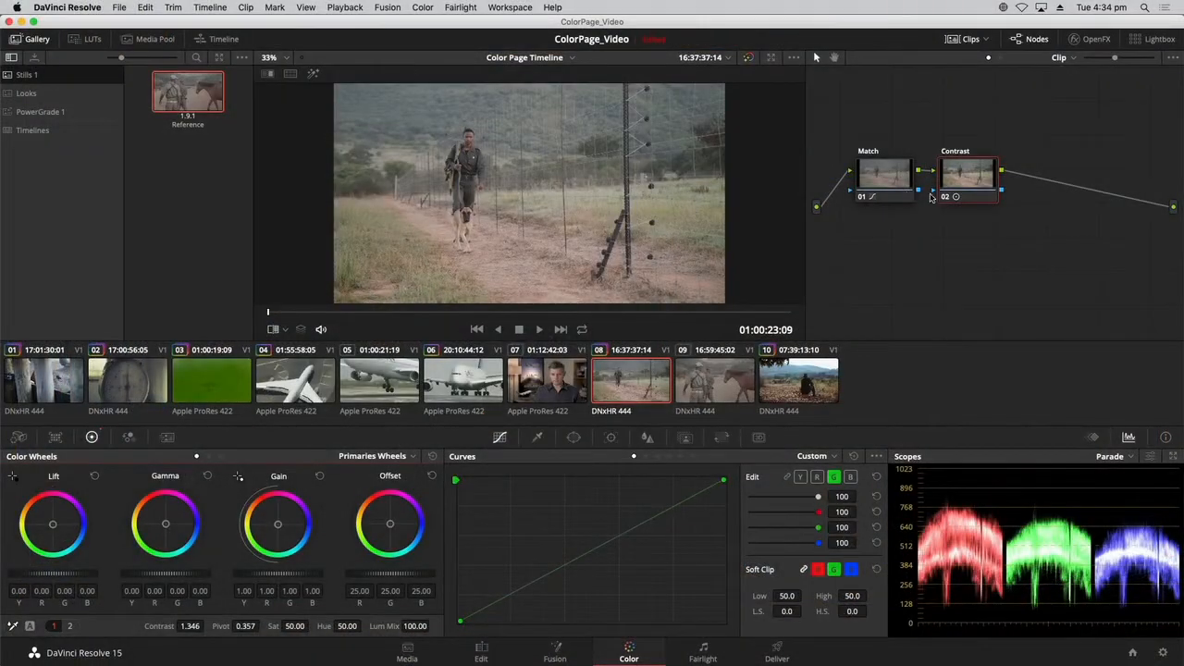
# Copy clip 08's Contrast node and paste its grade onto a new serial node 02 added to clip 09
pyautogui.click(146, 8)
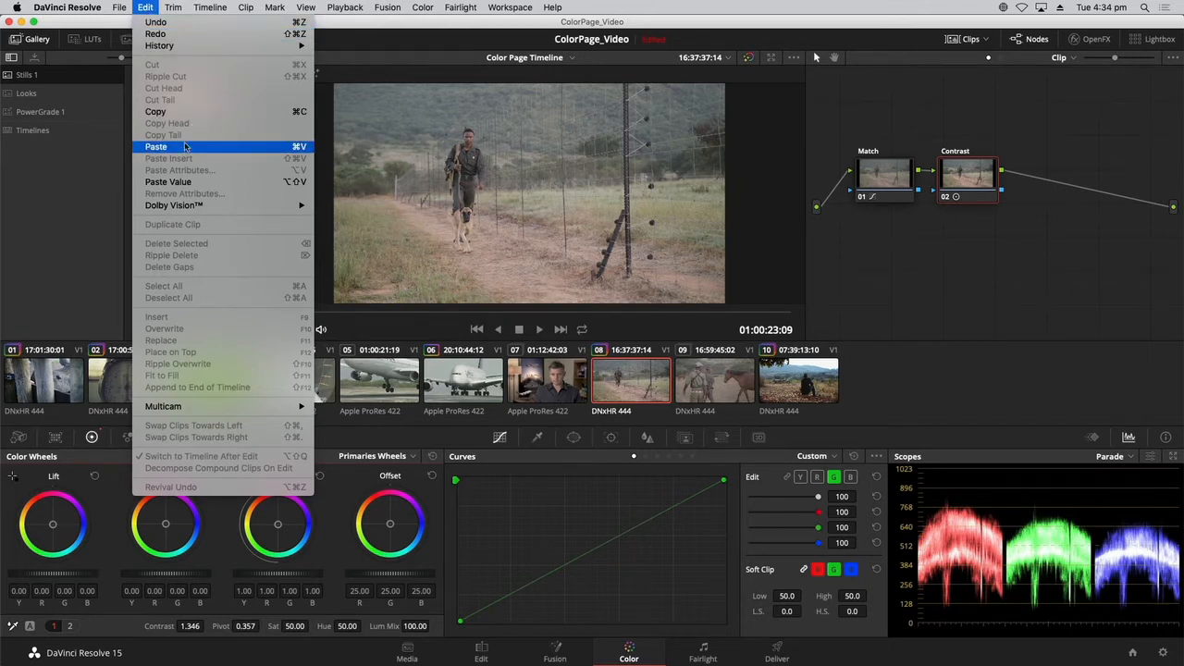
pyautogui.click(146, 7)
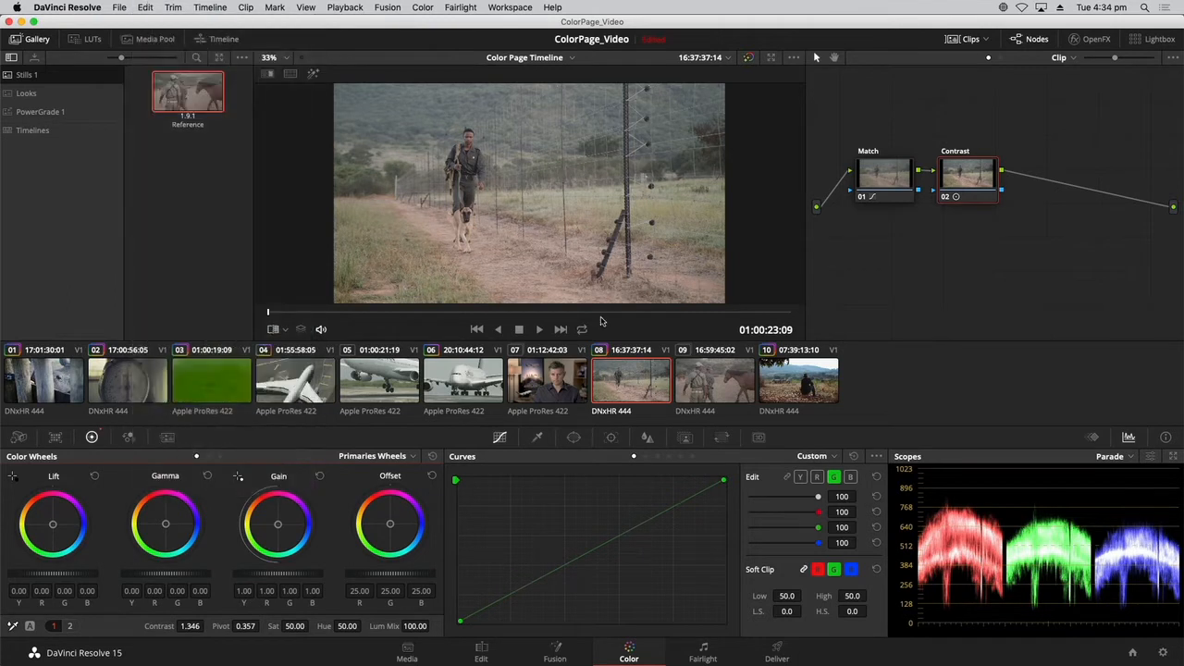
pyautogui.click(717, 388)
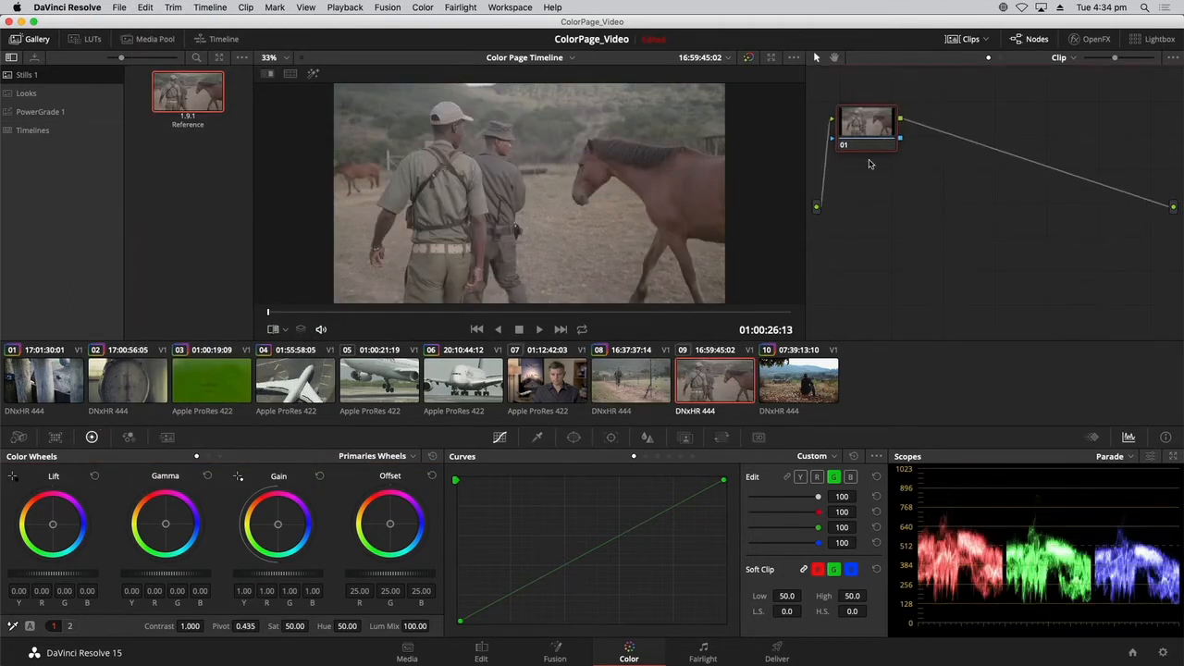
pyautogui.moveTo(859, 127); pyautogui.dragTo(882, 174)
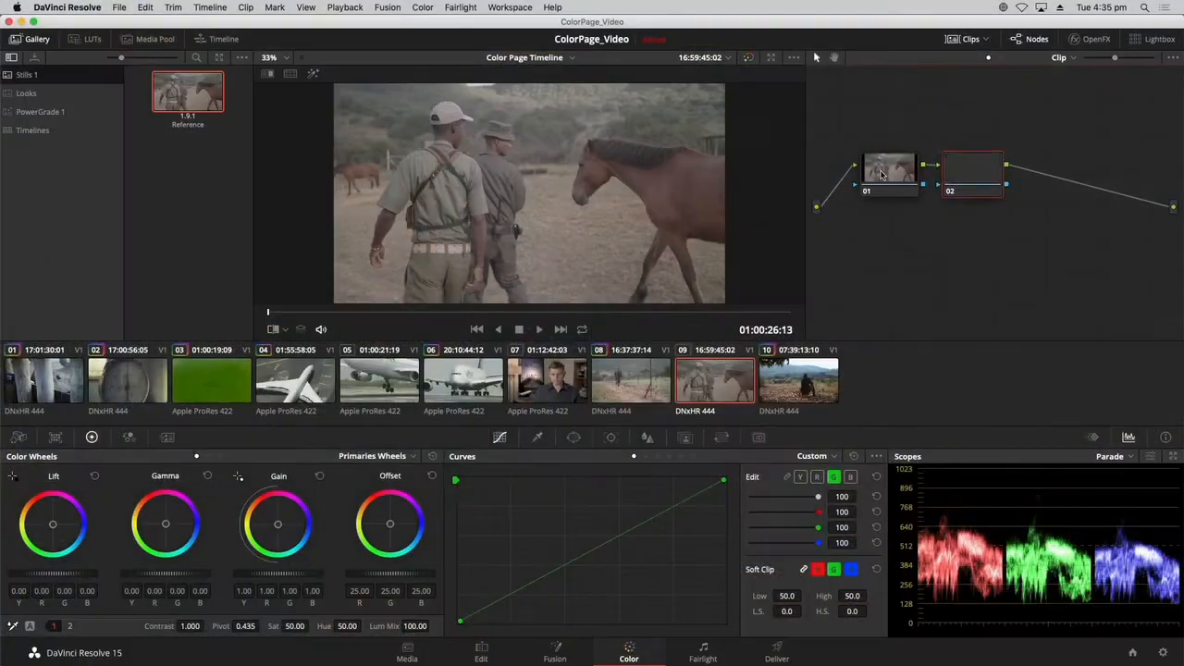
pyautogui.hotkey('alt', 's')
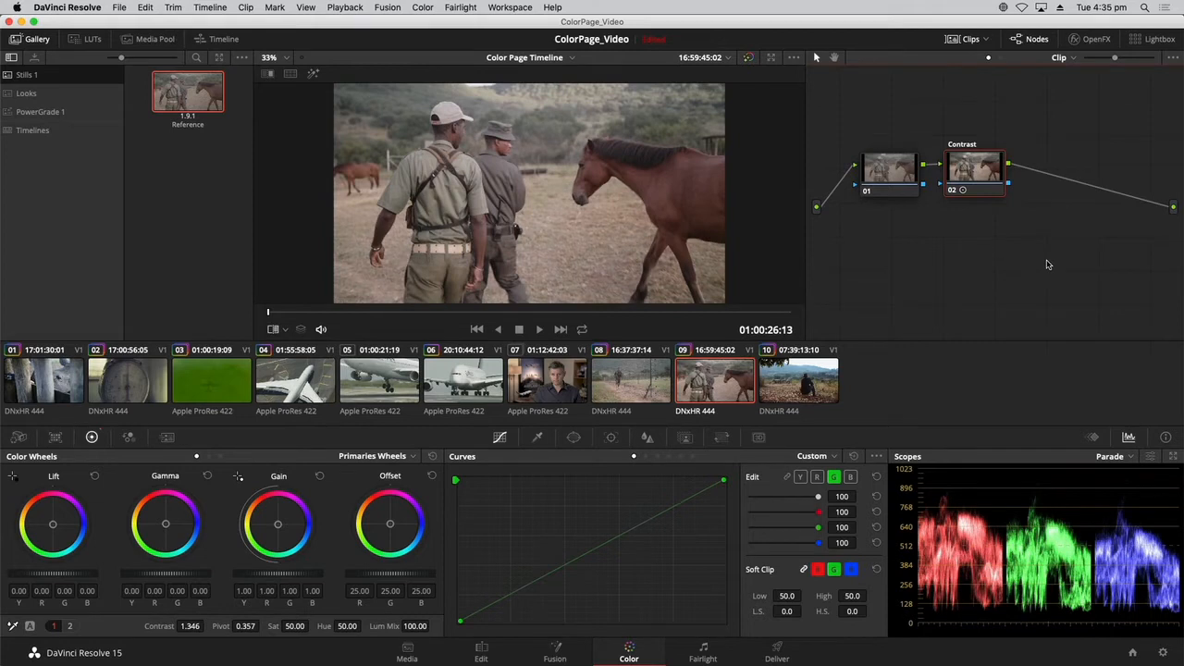
# Step back and forth between clips 08 and 09 to compare their matched grades
pyautogui.press('Up')
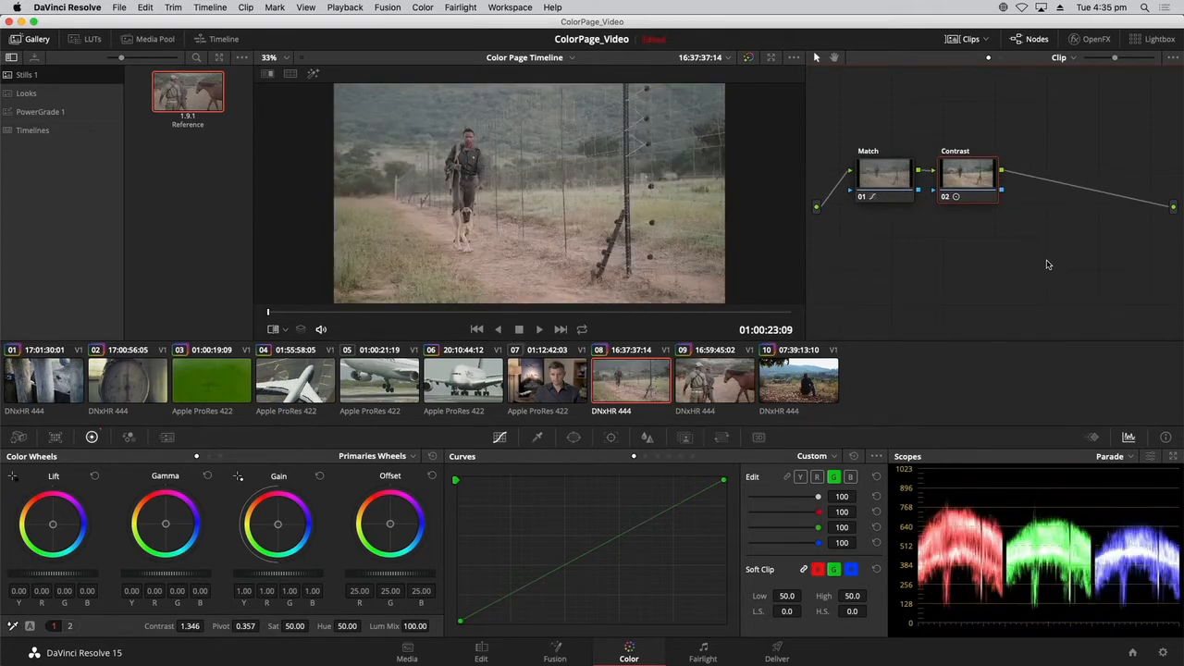
pyautogui.press('Down')
pyautogui.press('Up')
pyautogui.press('Down')
pyautogui.press('Up')
pyautogui.press('Down')
pyautogui.press('Up')
pyautogui.press('Down')
pyautogui.press('Up')
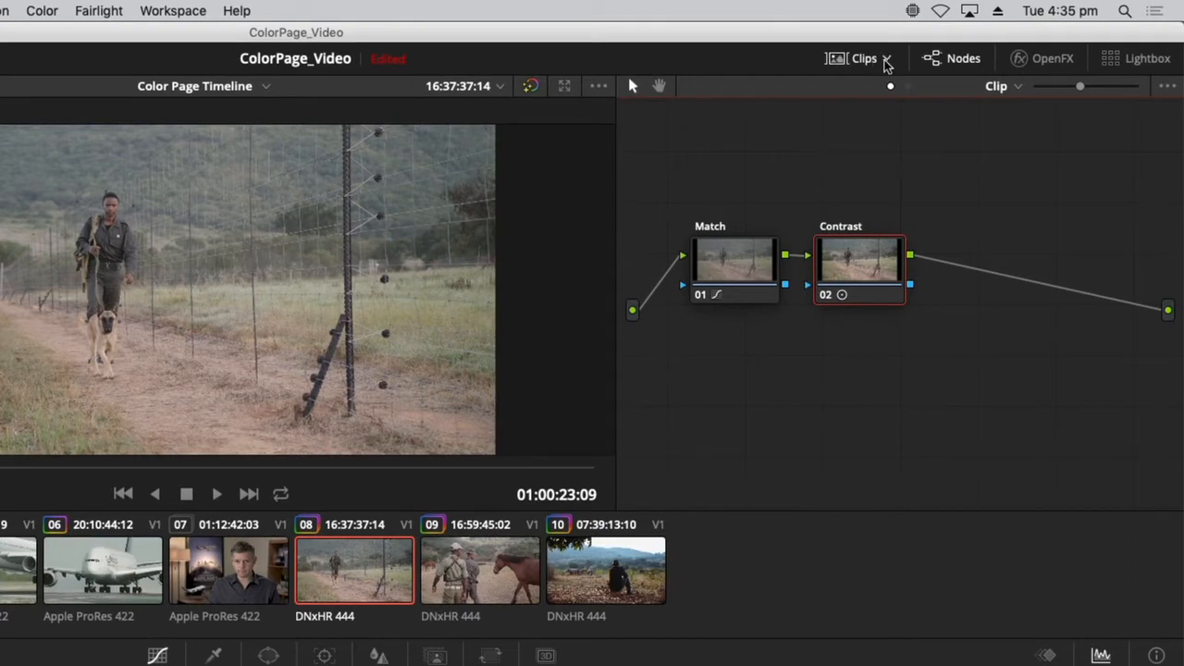
# Filter the thumbnail timeline to show Graded Clips only
pyautogui.click(888, 62)
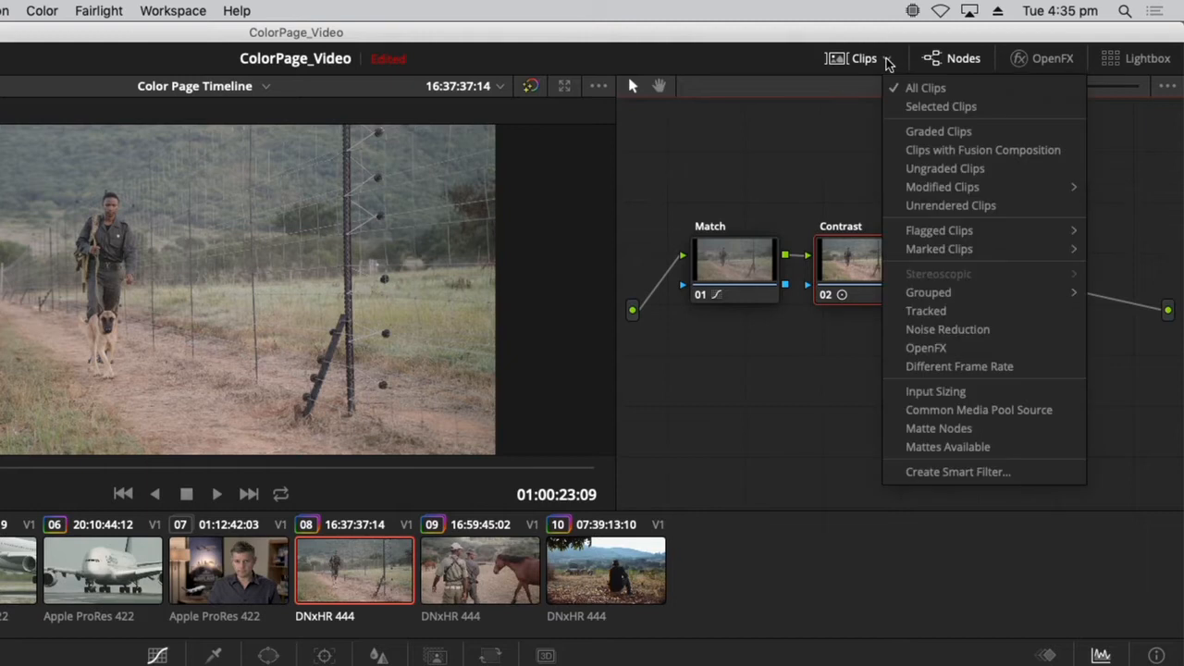
pyautogui.moveTo(948, 250)
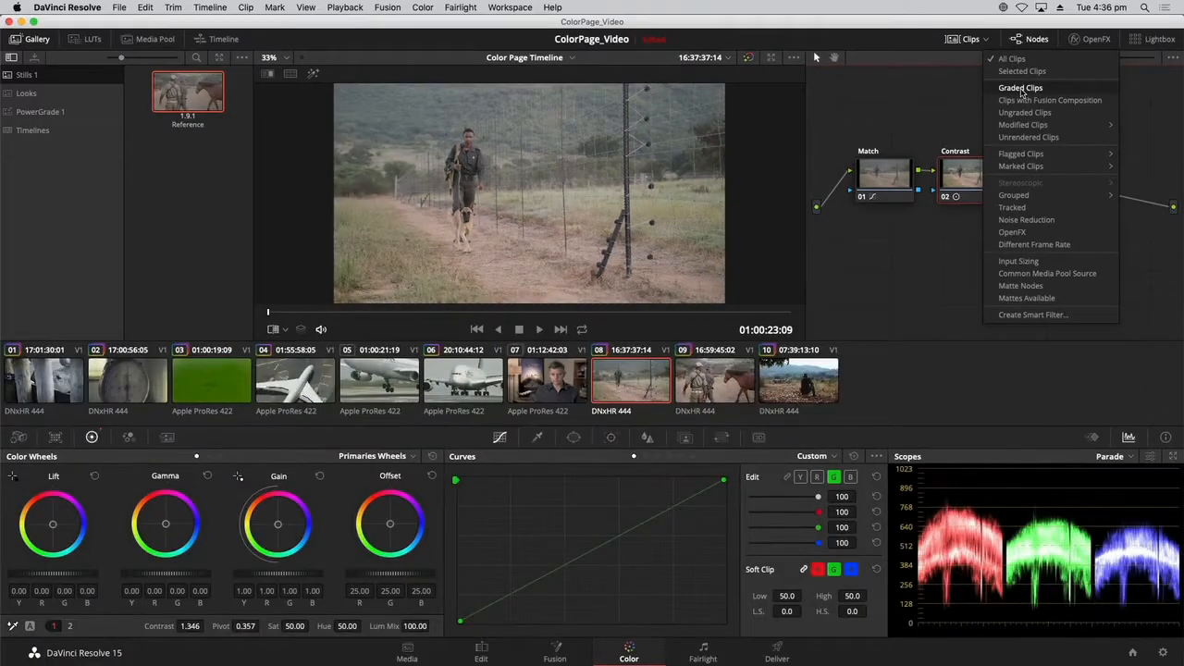
pyautogui.click(1021, 89)
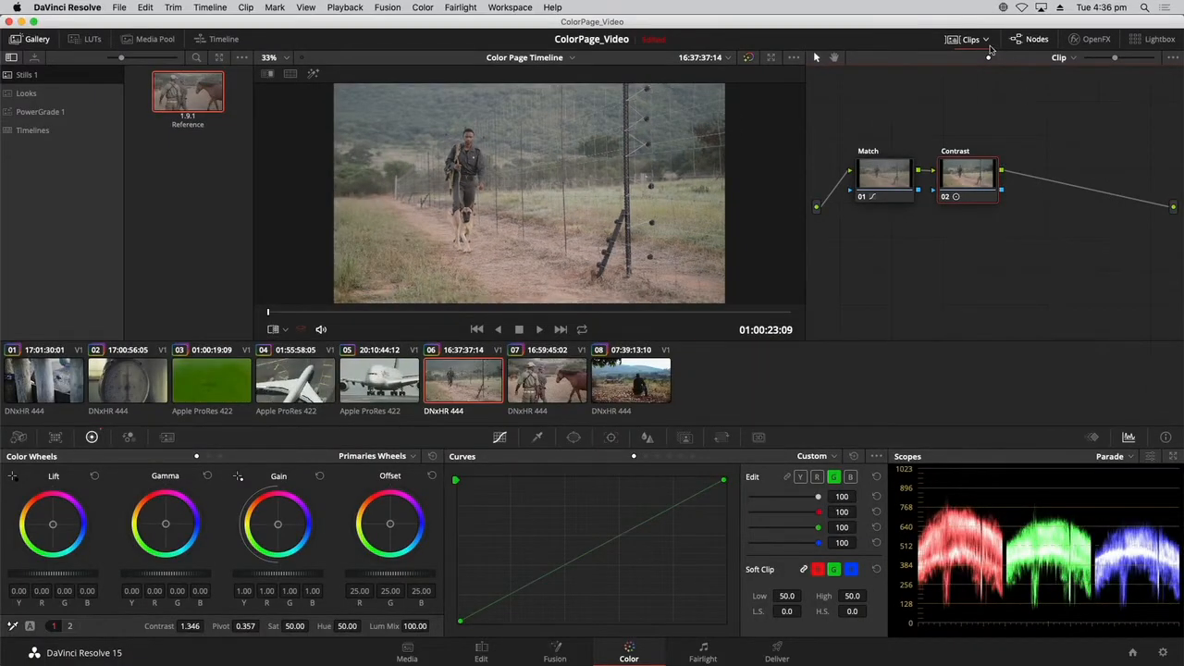
# Filter the thumbnail timeline to Ungraded Clips, and restore it to All Clips
pyautogui.click(987, 42)
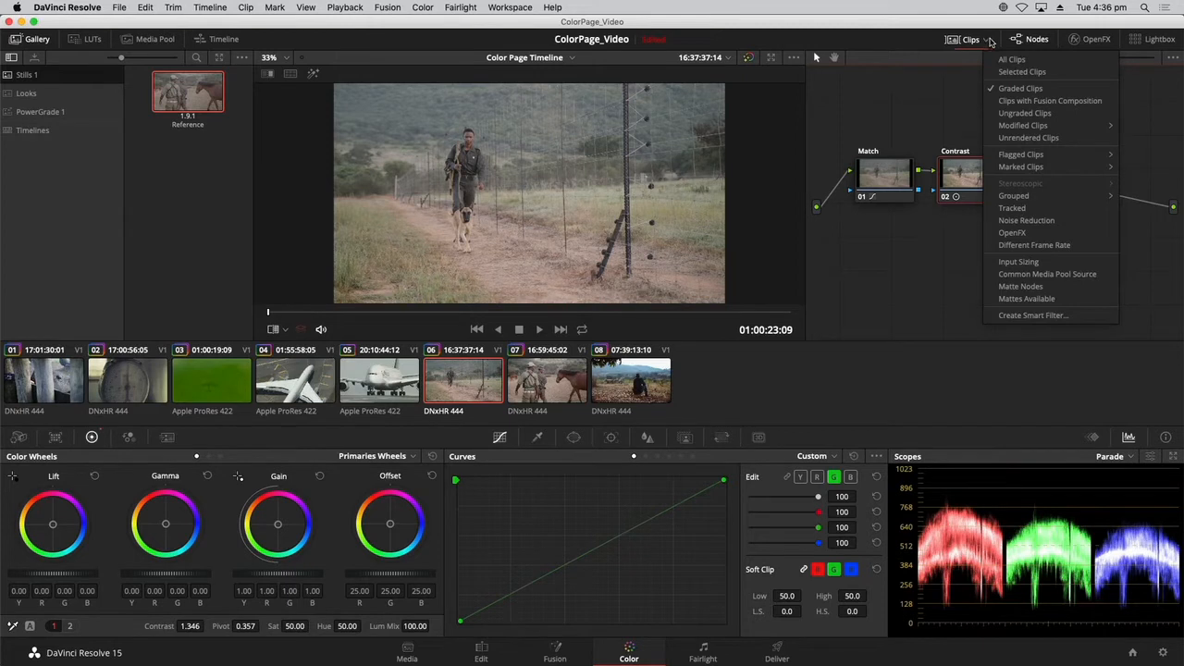
pyautogui.click(1023, 114)
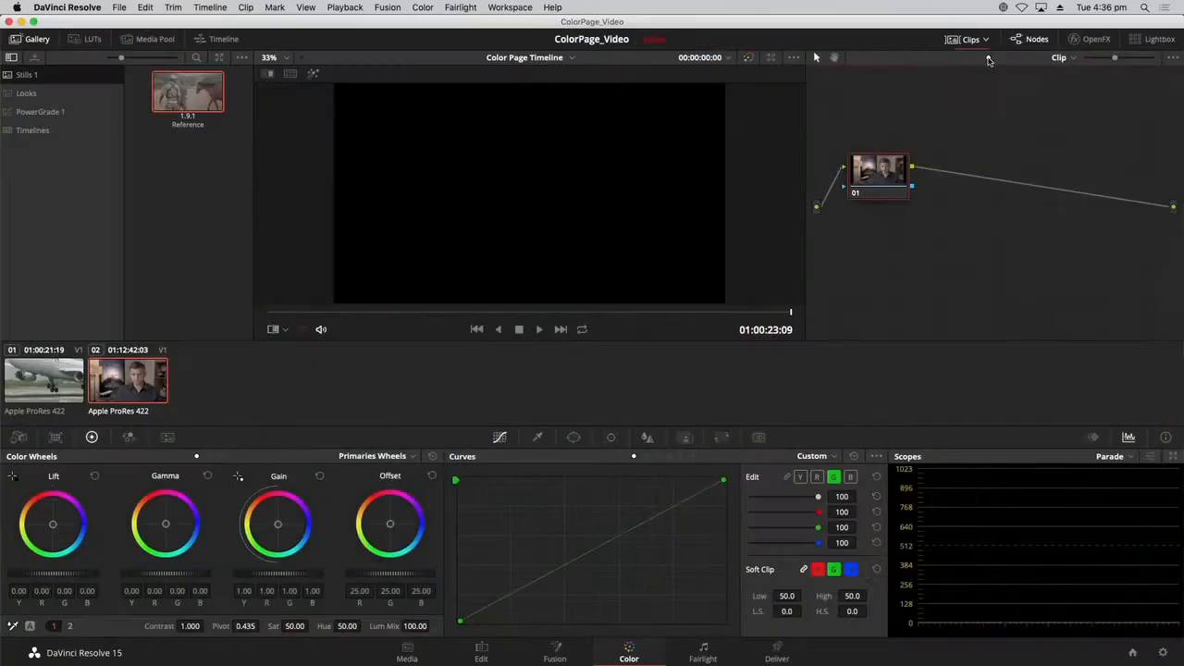
pyautogui.click(982, 39)
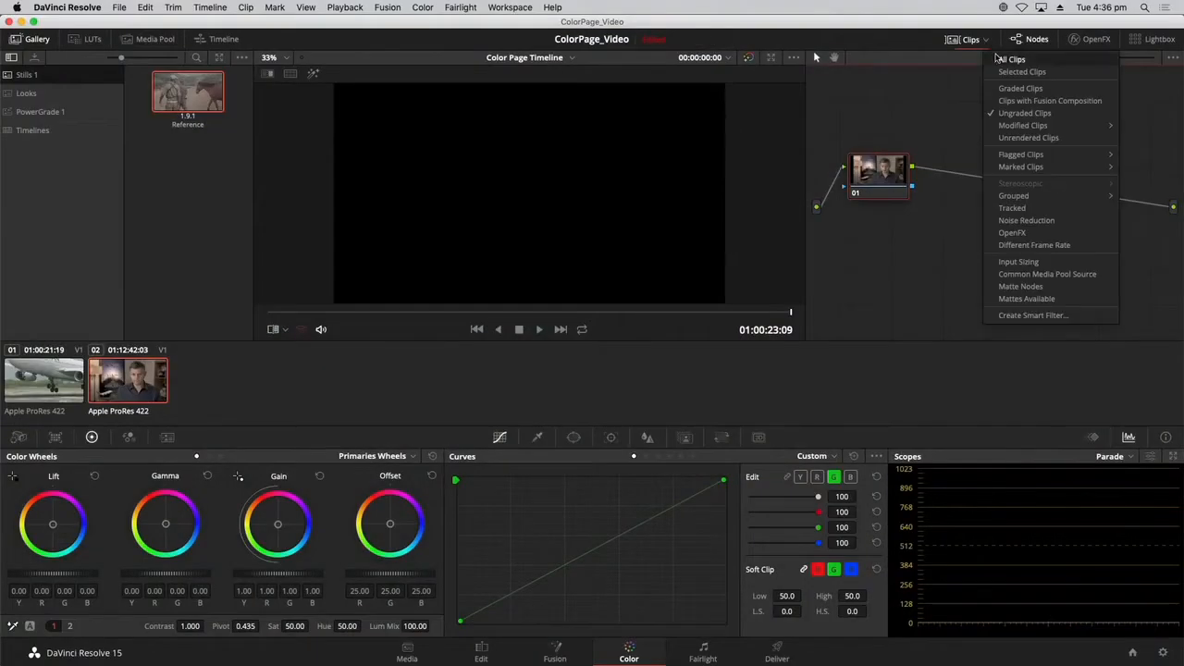
pyautogui.click(992, 55)
# Examine the flag color options available for filtering clips, leaving the filter as it is
pyautogui.click(987, 41)
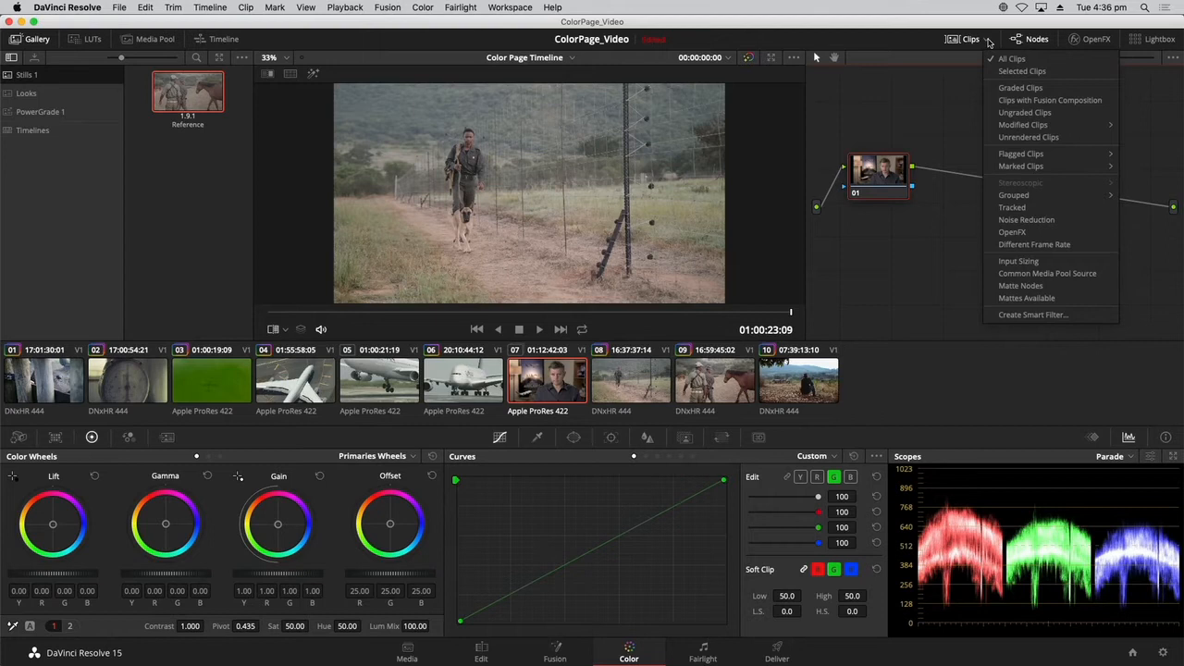
pyautogui.moveTo(1026, 154)
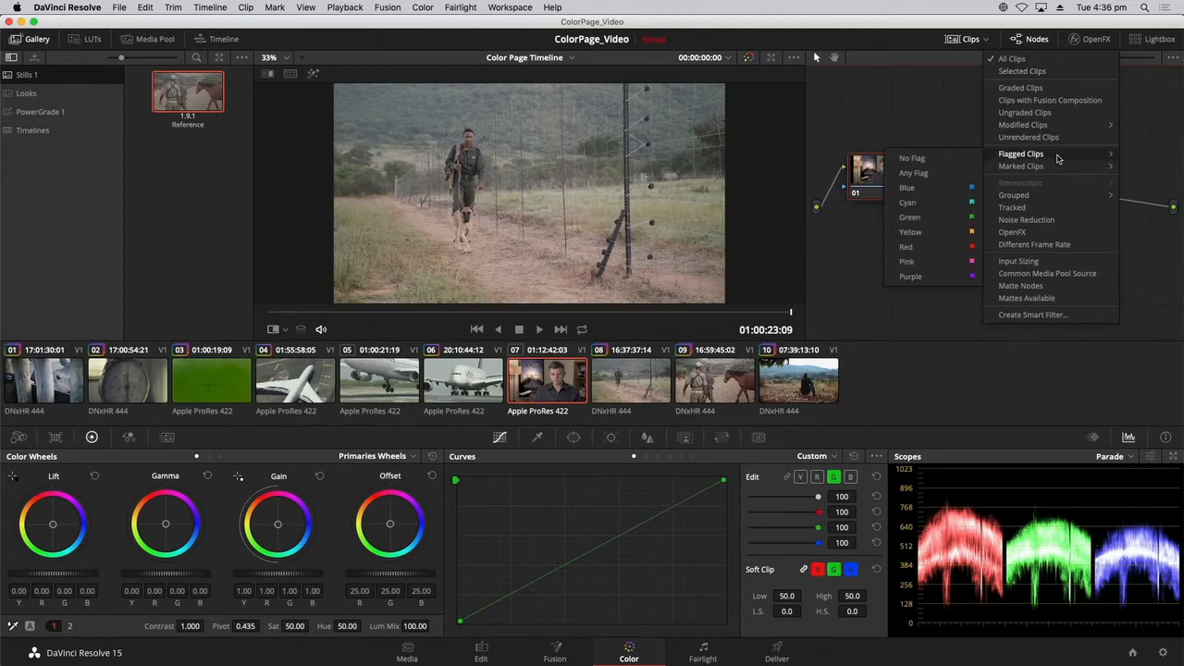
pyautogui.click(936, 372)
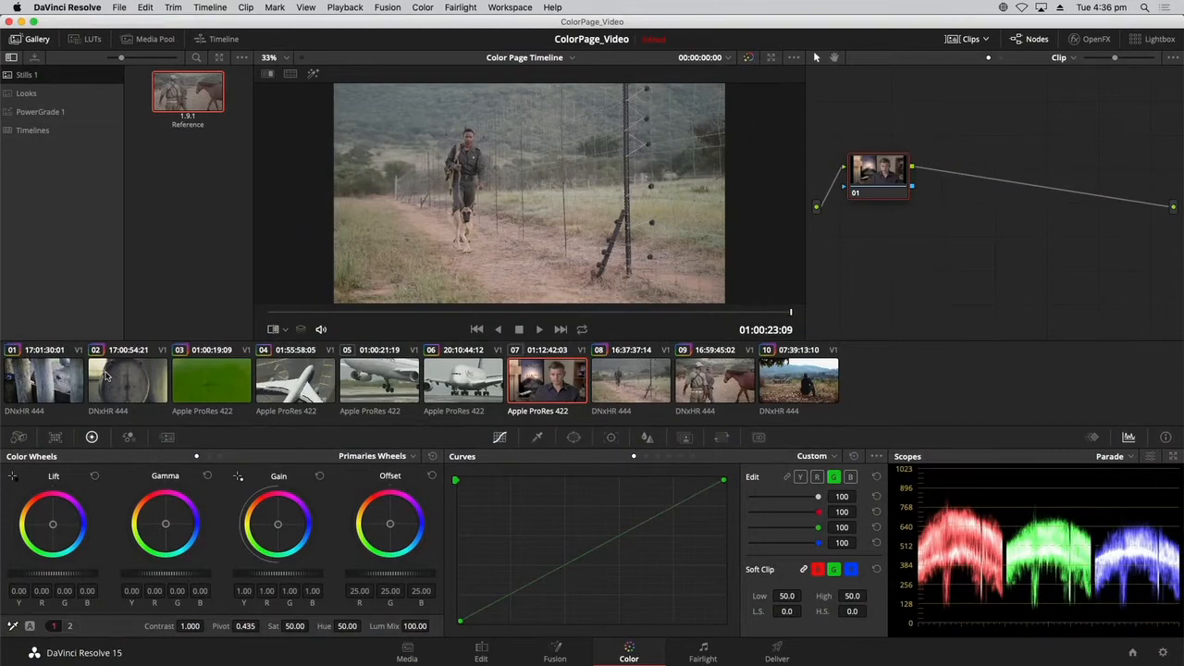
# Compare clip 02 with the following clip by stepping between them, and mark clip 02 with a yellow flag
pyautogui.click(111, 377)
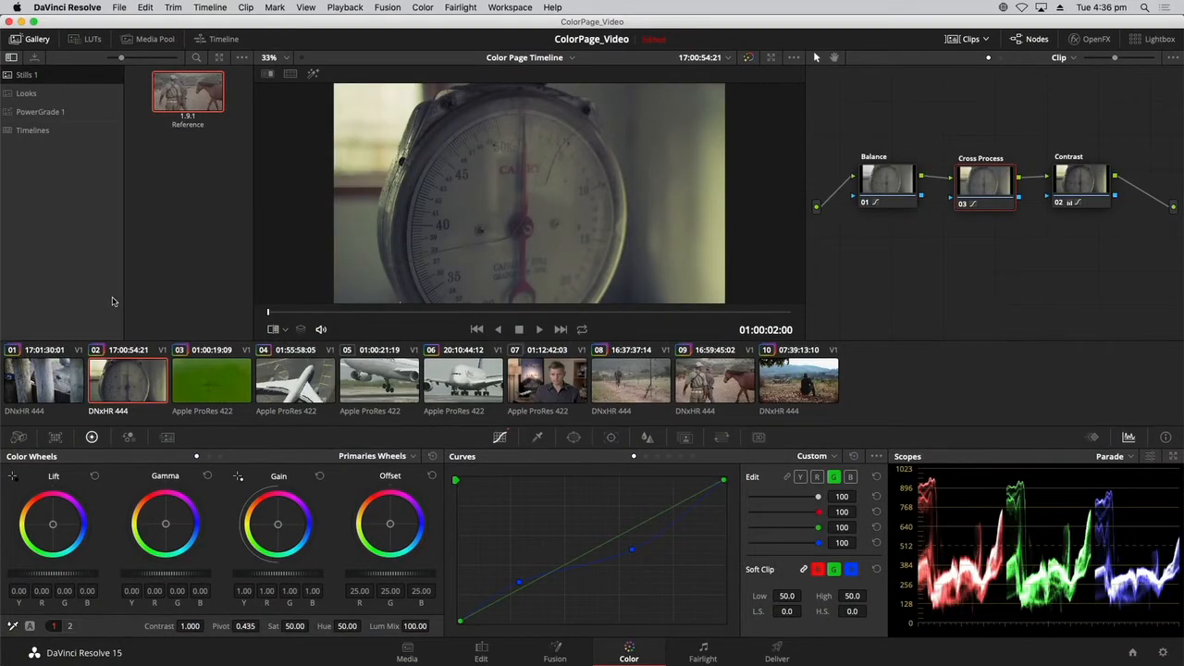
pyautogui.press('Down')
pyautogui.press('Up')
pyautogui.press('Down')
pyautogui.press('Up')
pyautogui.rightClick(126, 383)
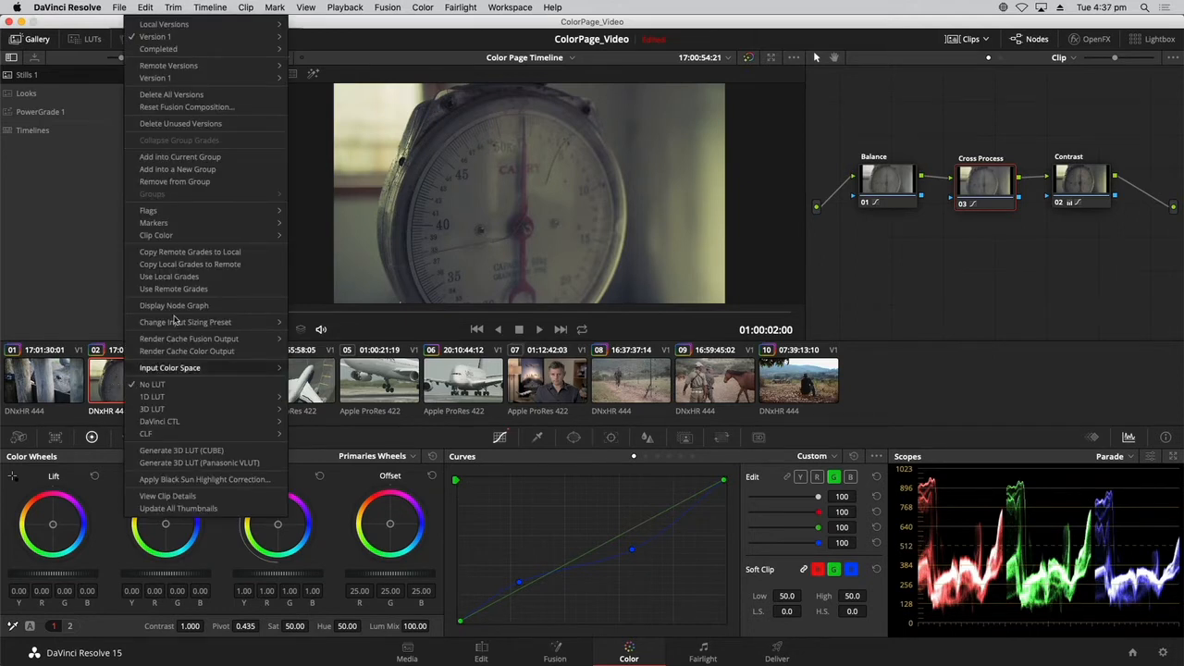
pyautogui.moveTo(228, 212)
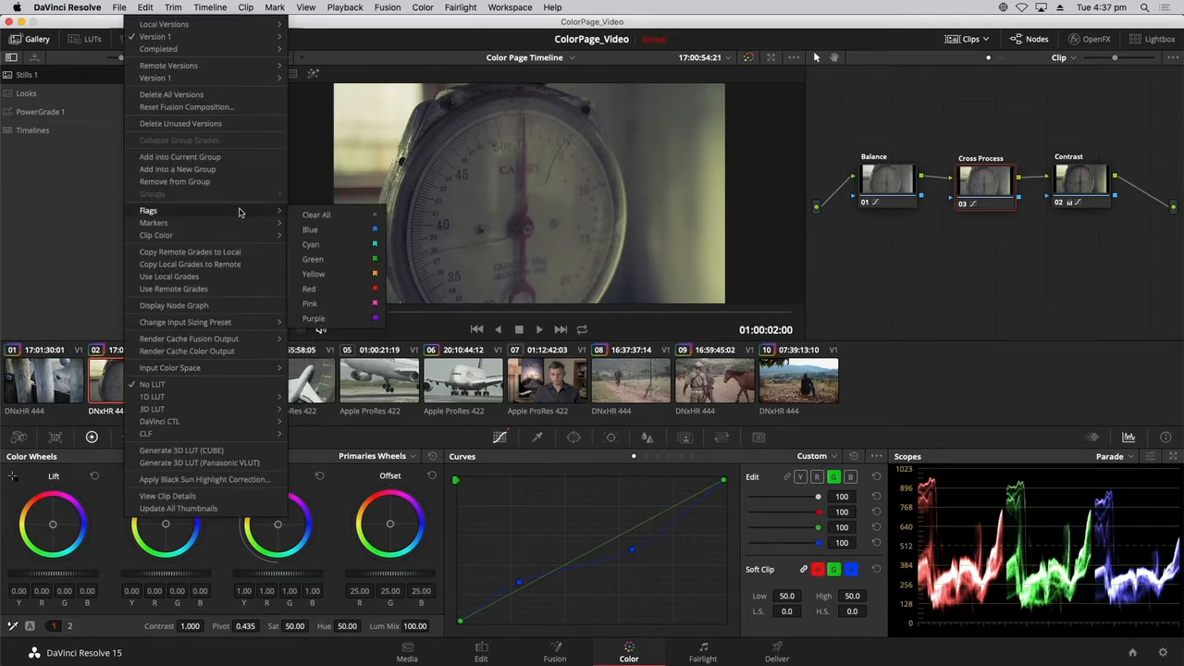
pyautogui.click(312, 275)
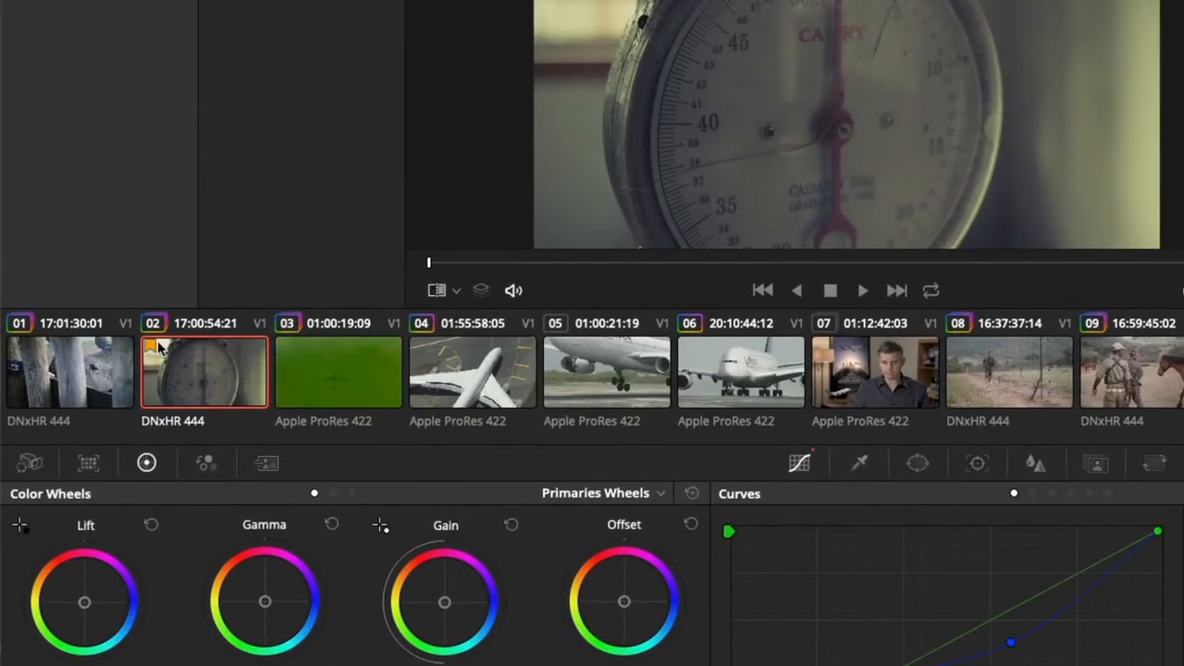
# Mark clip 03 with a blue flag and check the flags in the Edit page timeline before returning to the Color page
pyautogui.click(309, 377)
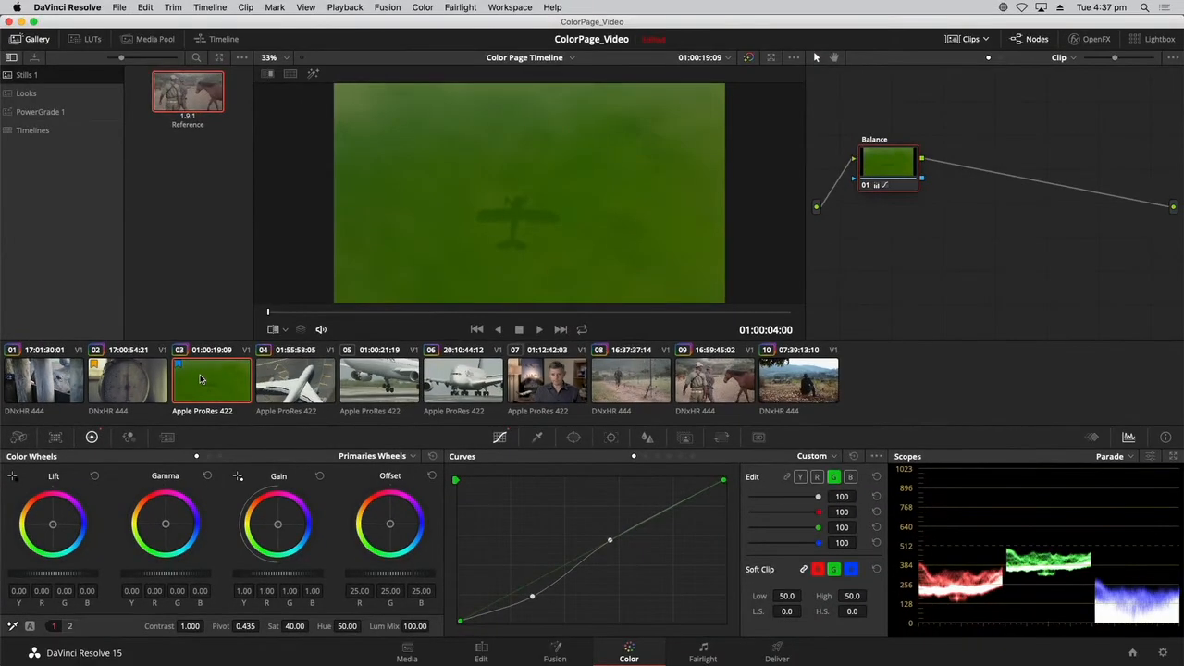
pyautogui.click(481, 652)
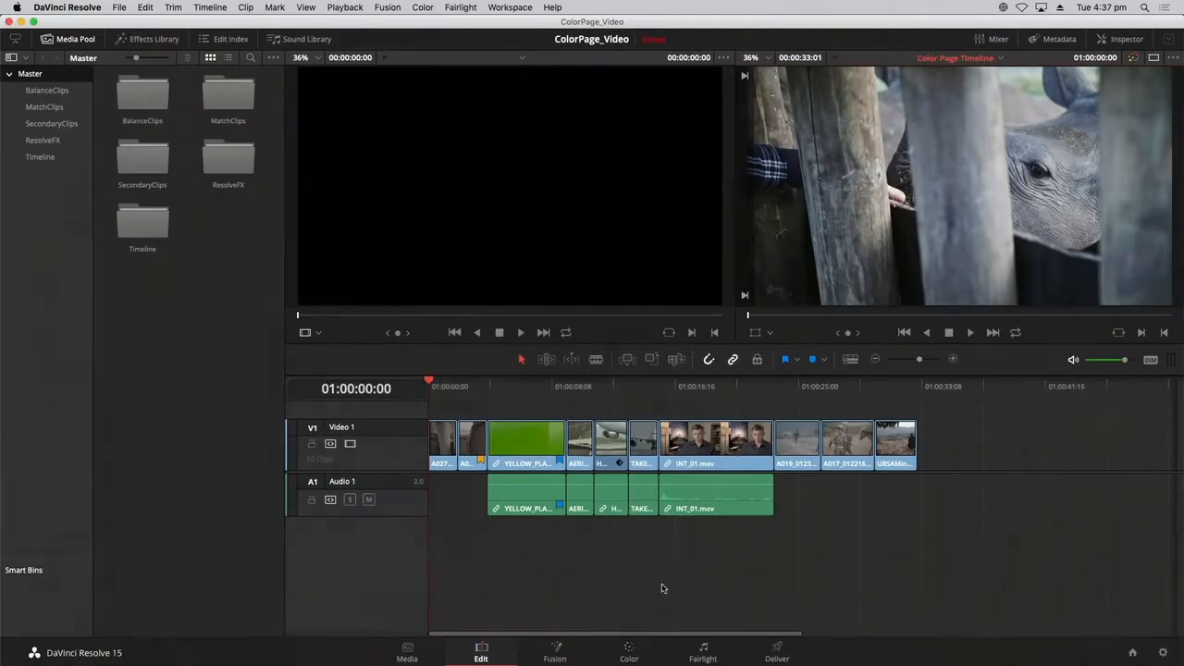
pyautogui.click(625, 652)
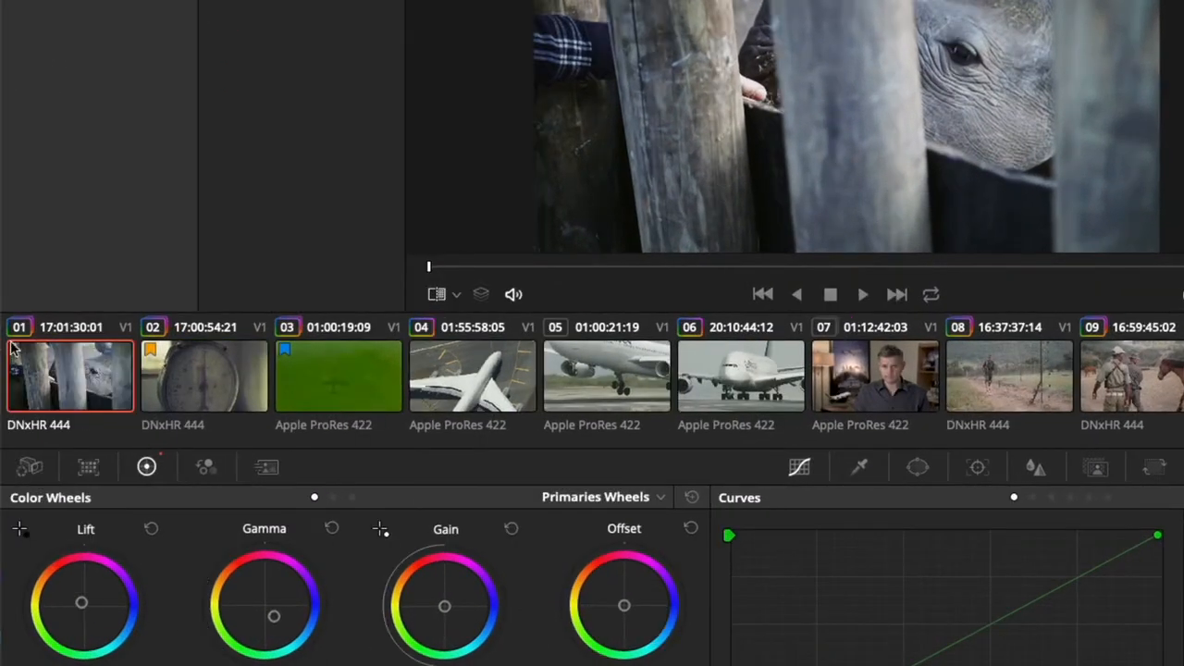
# Change clip 03's flag to yellow and add the note "Change water to blue" to it
pyautogui.doubleClick(286, 351)
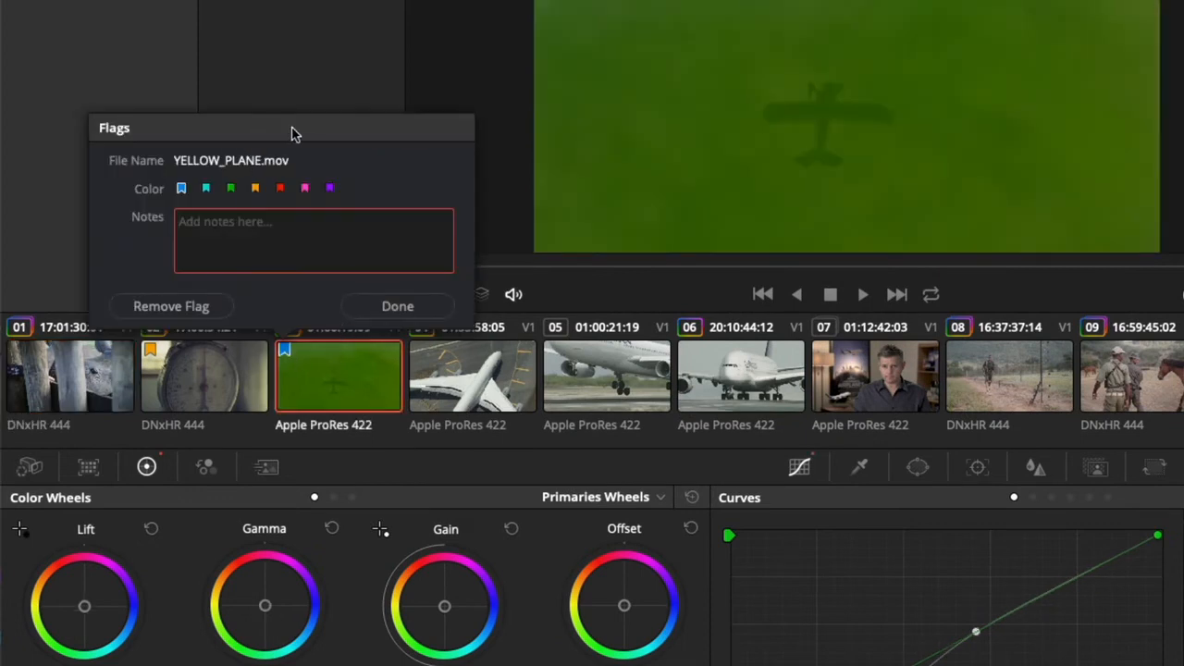
pyautogui.click(256, 189)
pyautogui.write('Cha')
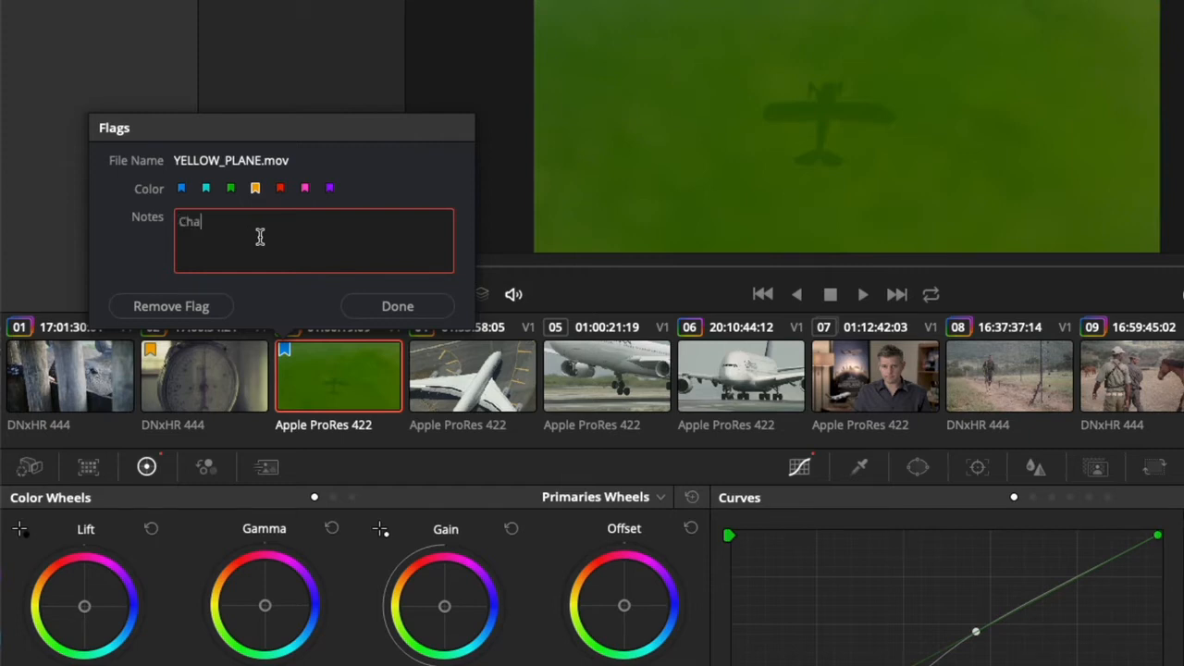
pyautogui.write('nge water to blue')
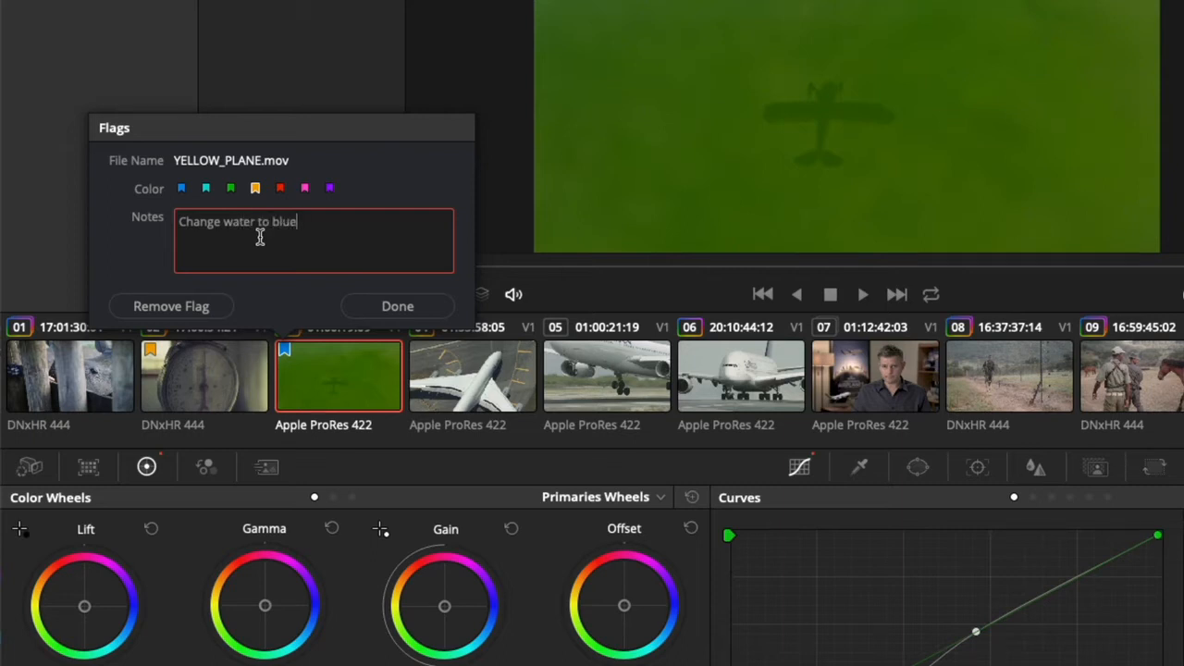
pyautogui.click(374, 308)
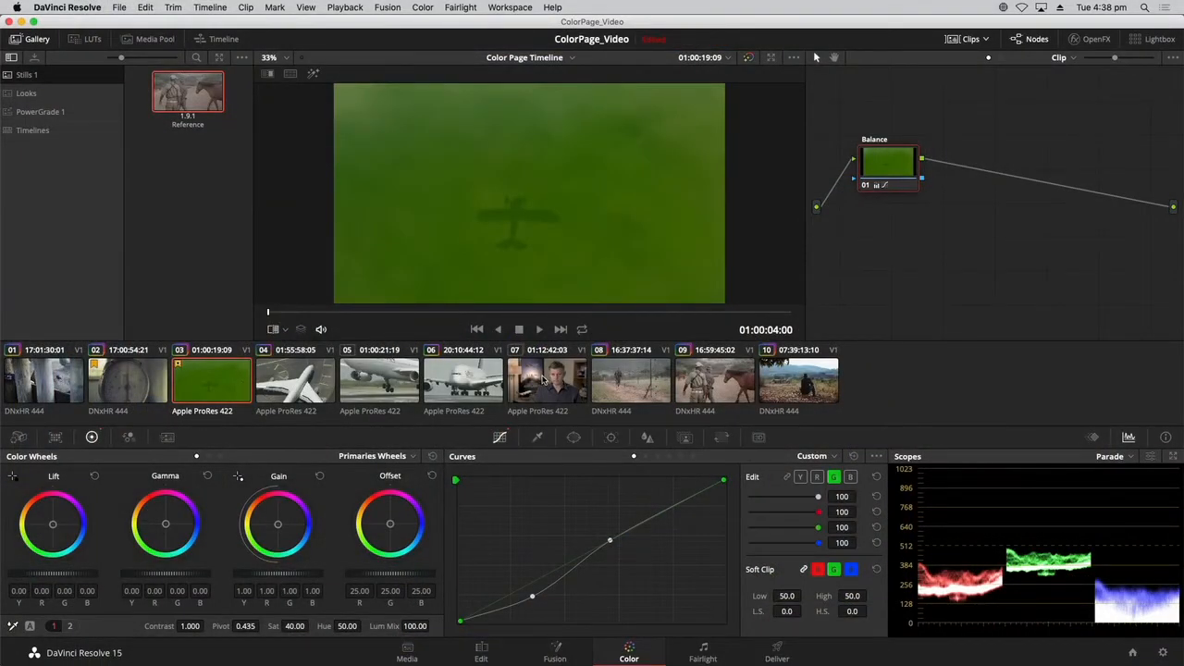
# Mark clips 07 and 10 with blue flags
pyautogui.click(545, 379)
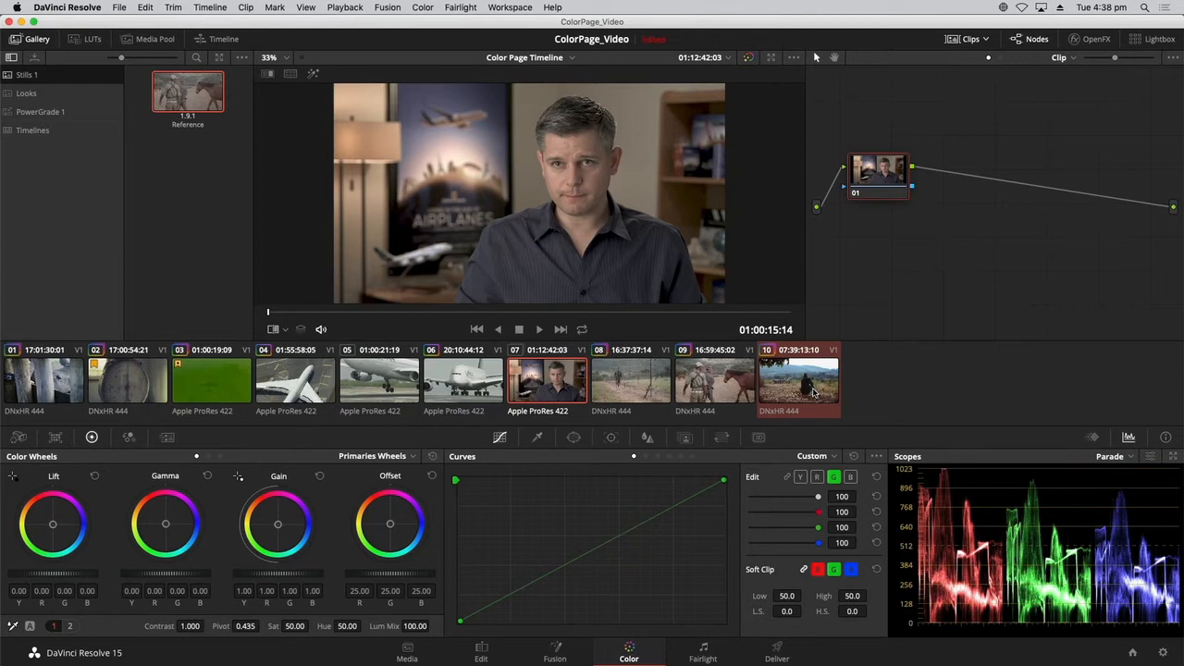
pyautogui.rightClick(782, 381)
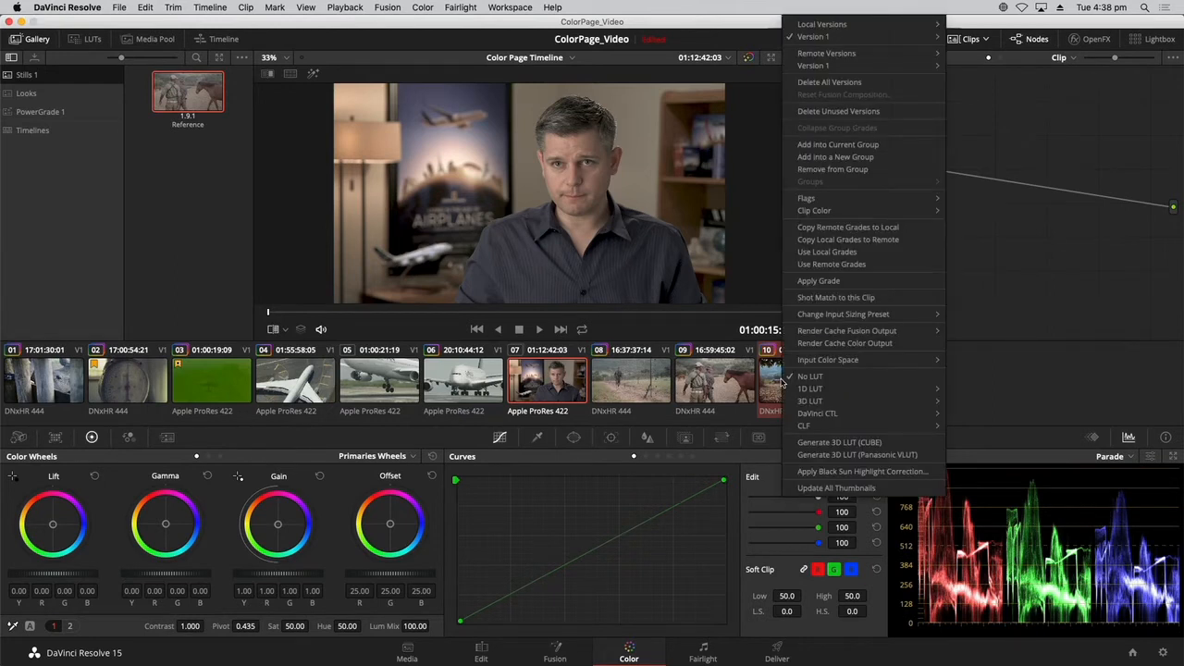
pyautogui.moveTo(933, 204)
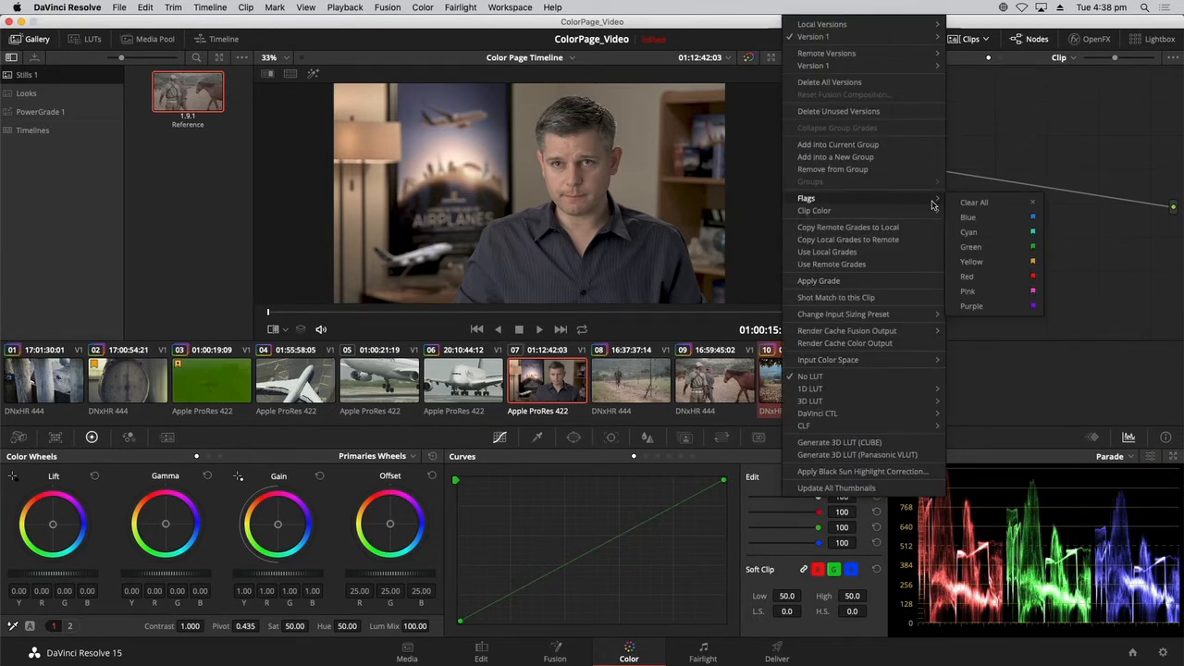
pyautogui.click(979, 220)
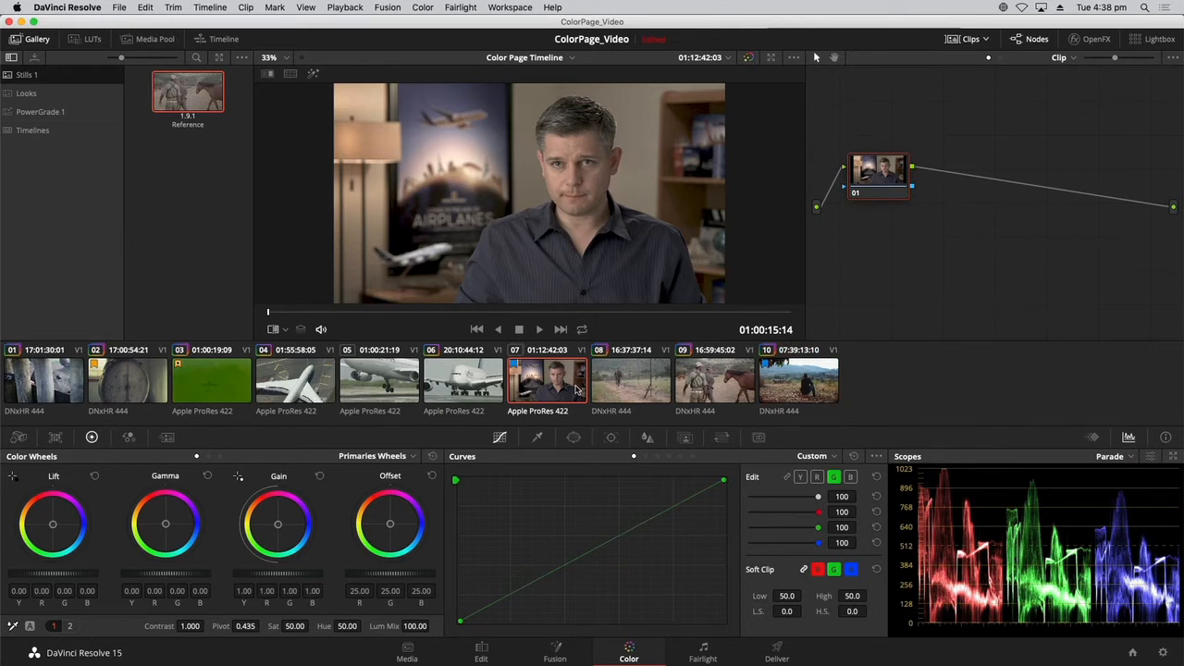
# Make the scales clip current and filter the timeline thumbnails to show only clips flagged yellow or blue
pyautogui.click(199, 381)
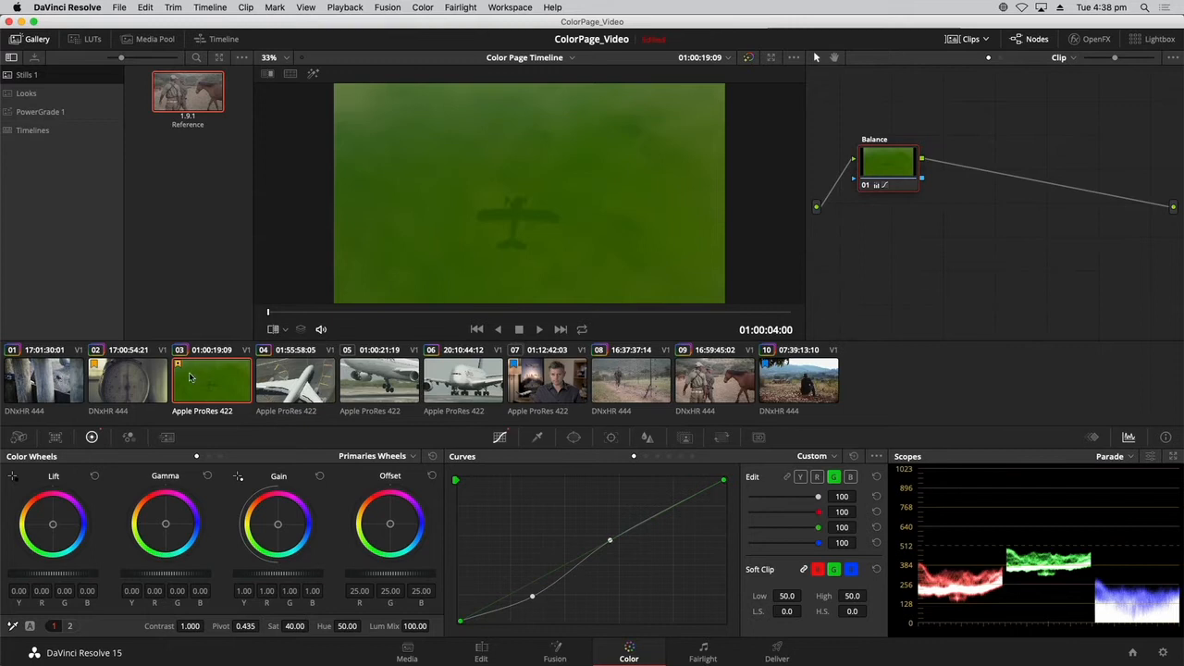
pyautogui.click(157, 379)
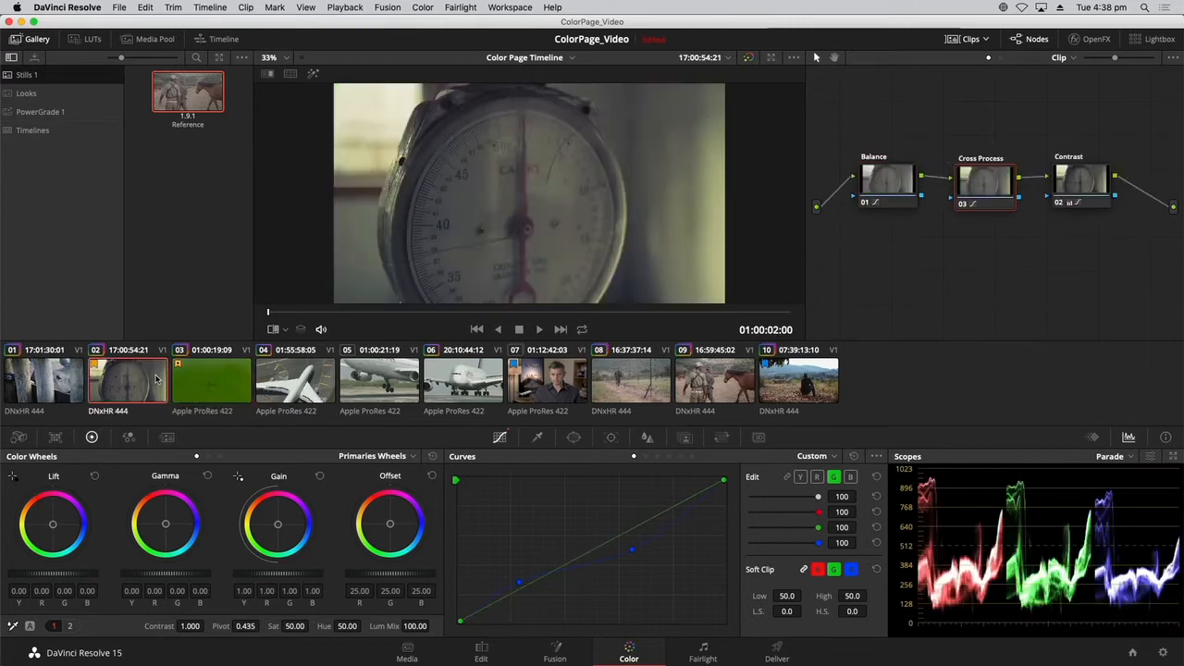
pyautogui.click(985, 39)
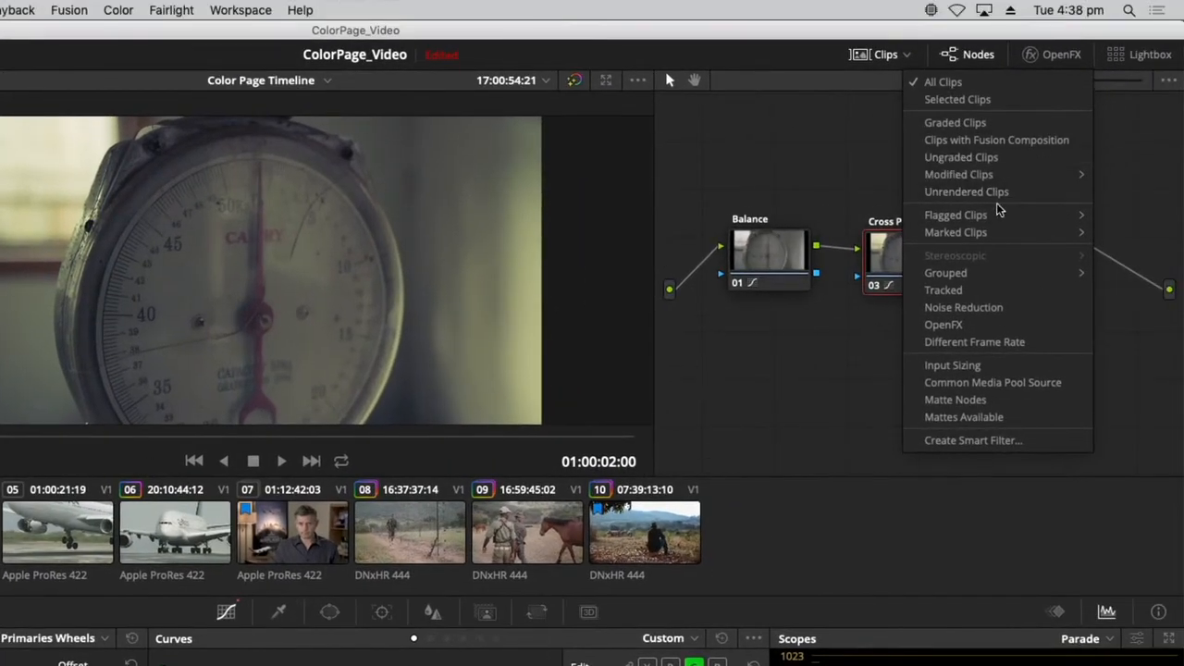
pyautogui.moveTo(966, 218)
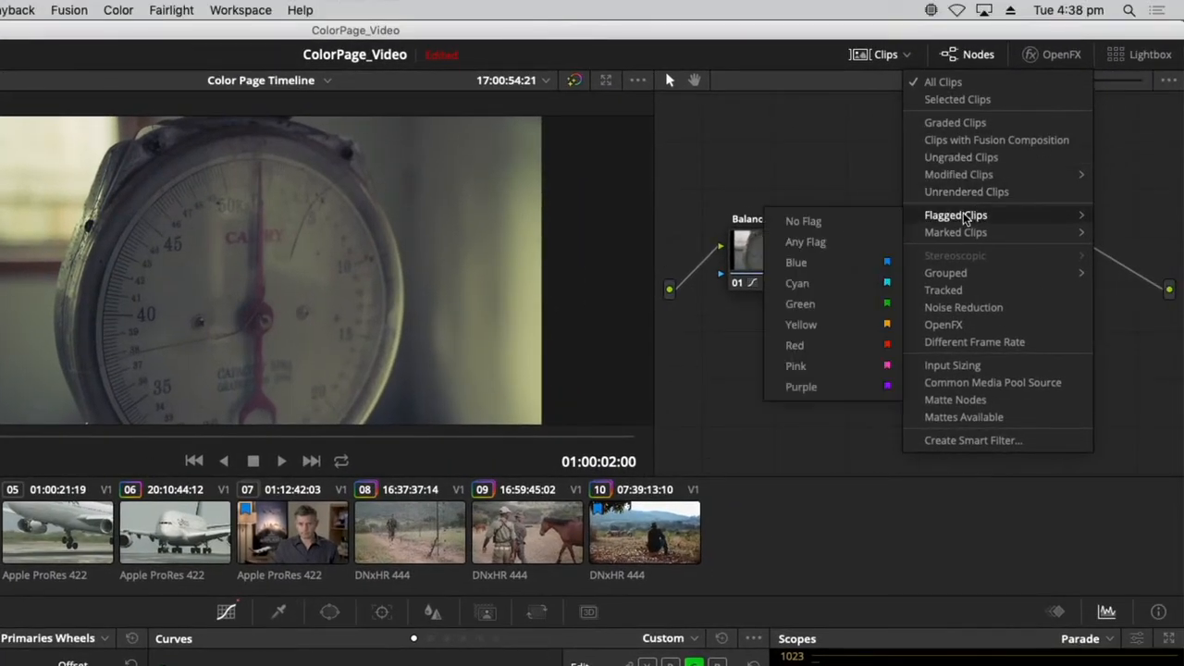
pyautogui.click(828, 324)
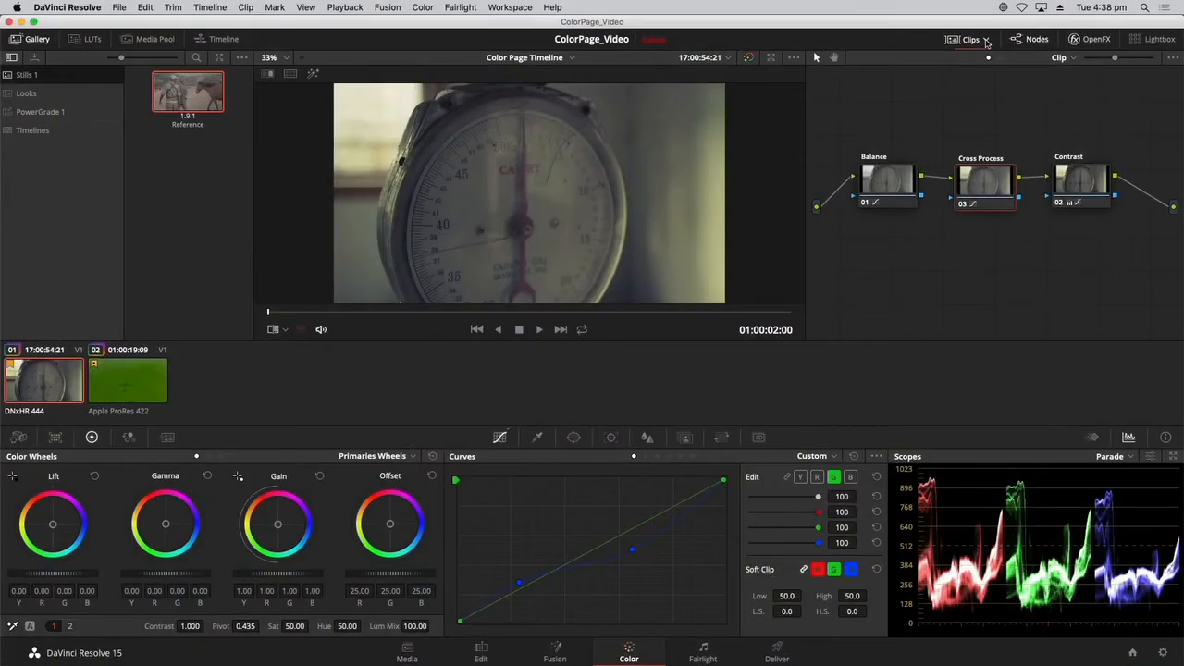
pyautogui.click(986, 43)
pyautogui.moveTo(1034, 155)
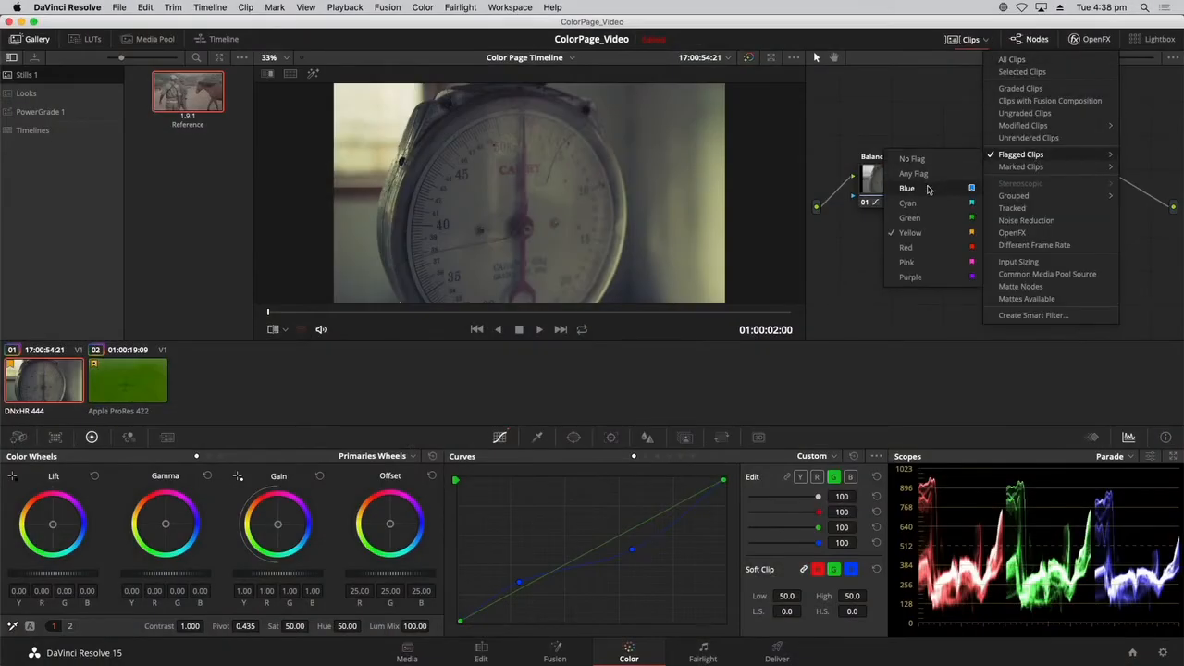
pyautogui.click(929, 190)
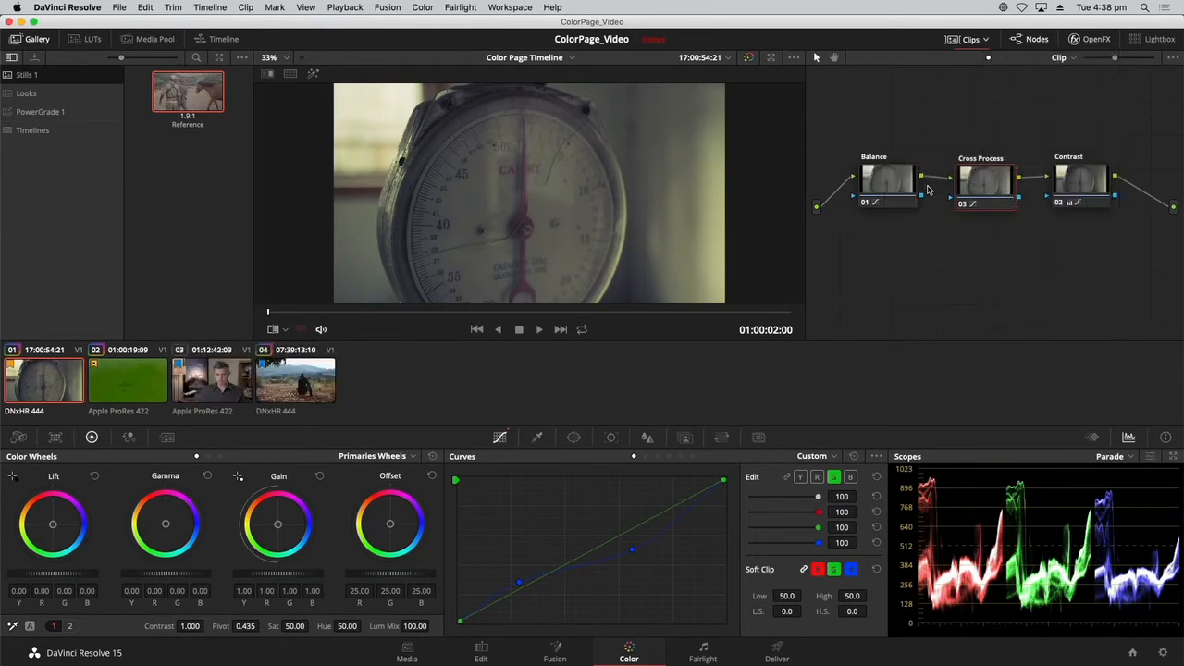
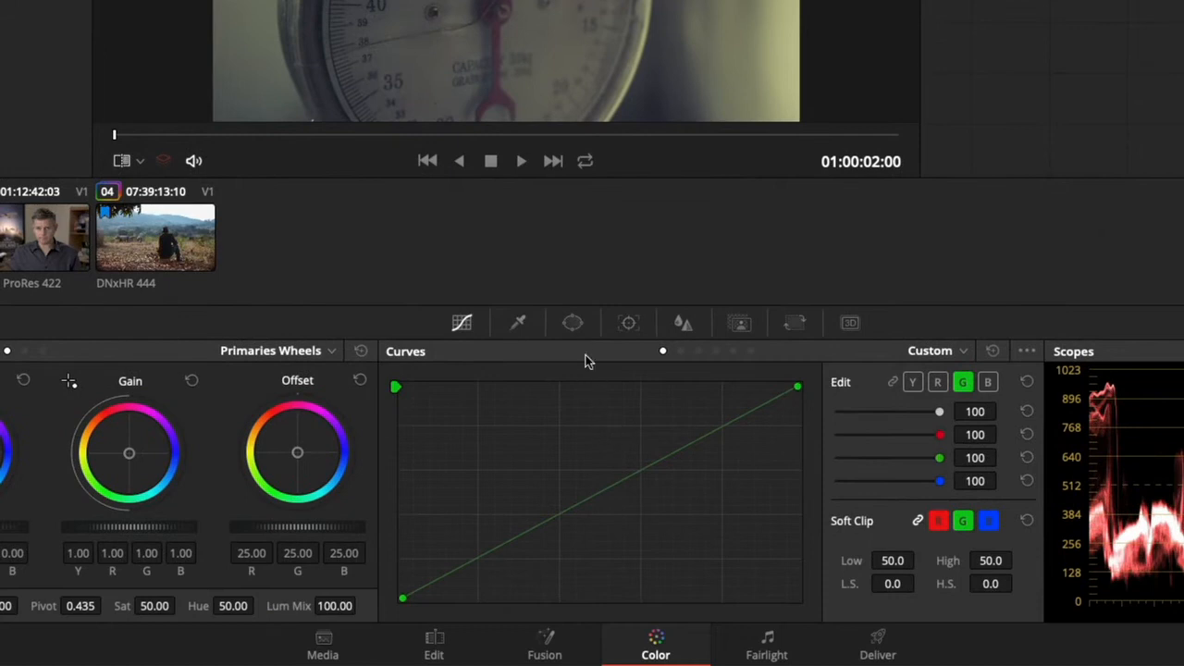
# Open the Window palette and activate a circular Power Window on the Scales node
pyautogui.click(573, 324)
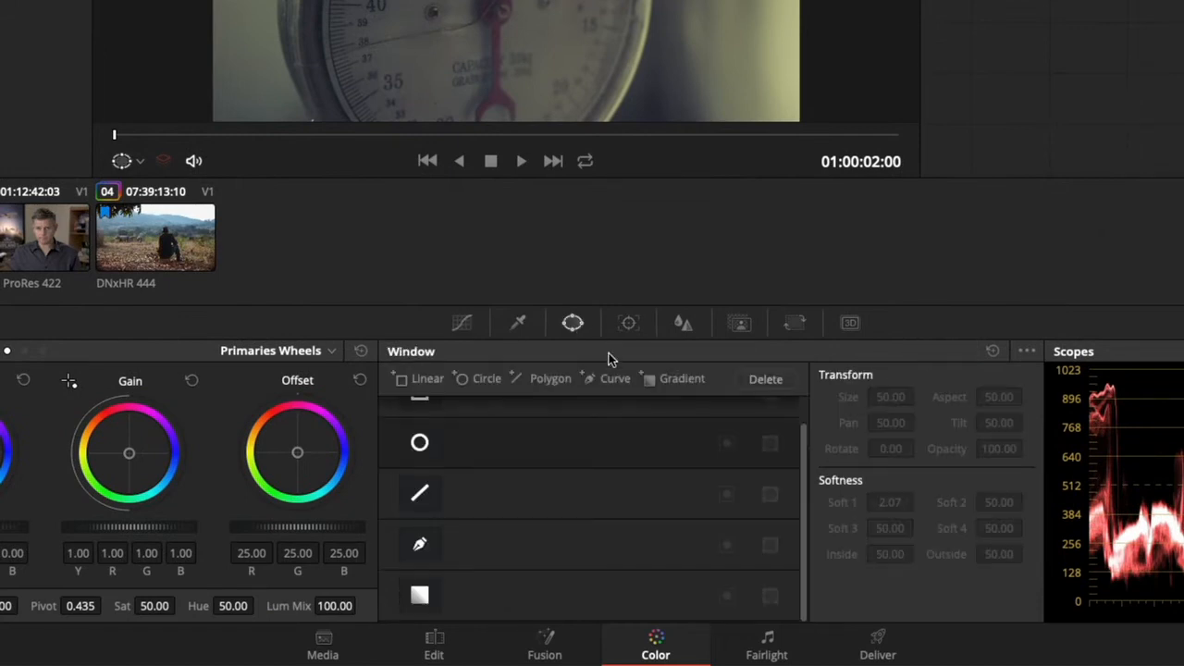
pyautogui.scroll(1, 599, 530)
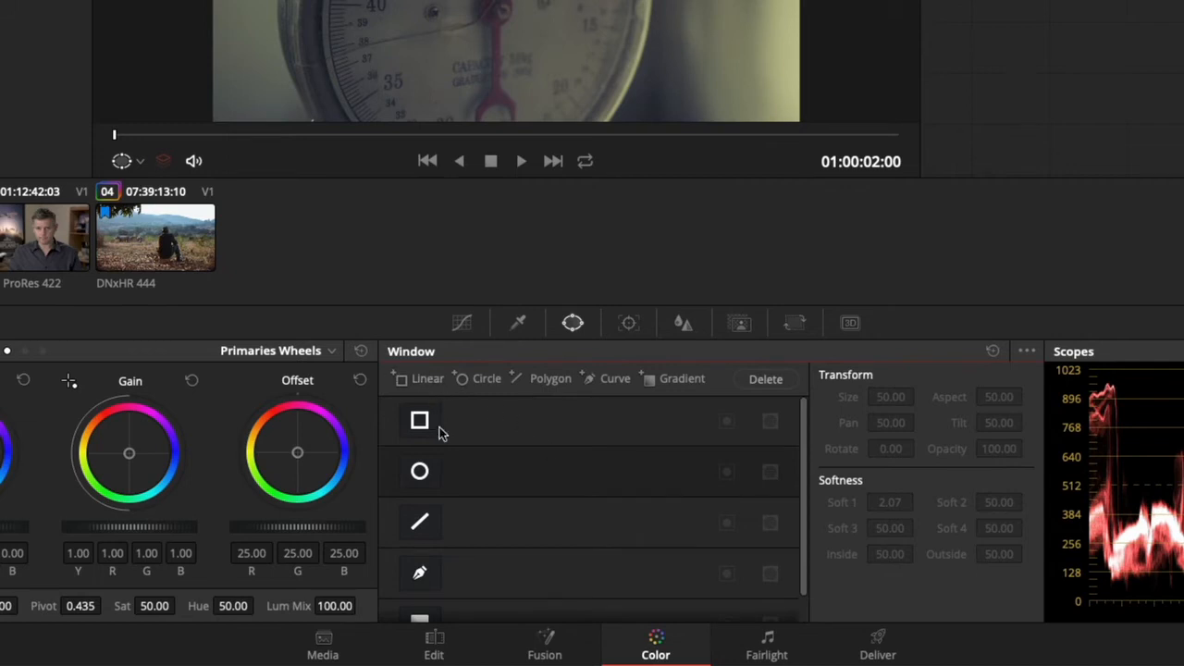
pyautogui.scroll(-1, 486, 521)
pyautogui.scroll(1, 483, 521)
pyautogui.scroll(-1, 483, 521)
pyautogui.scroll(1, 484, 520)
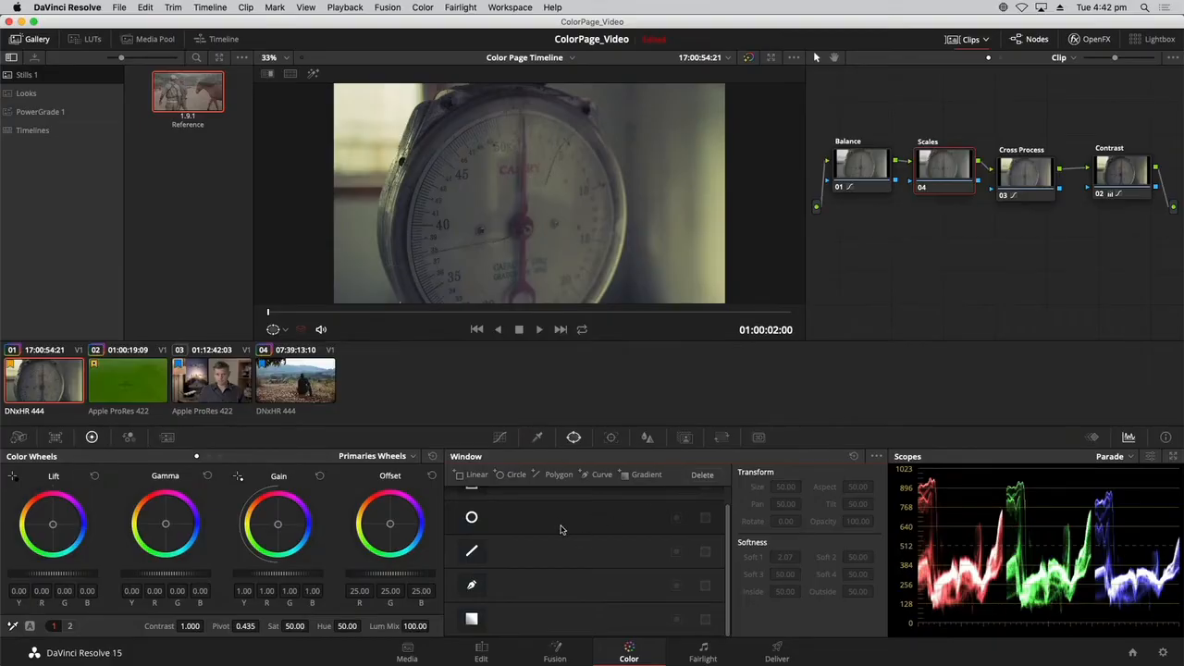
pyautogui.click(472, 519)
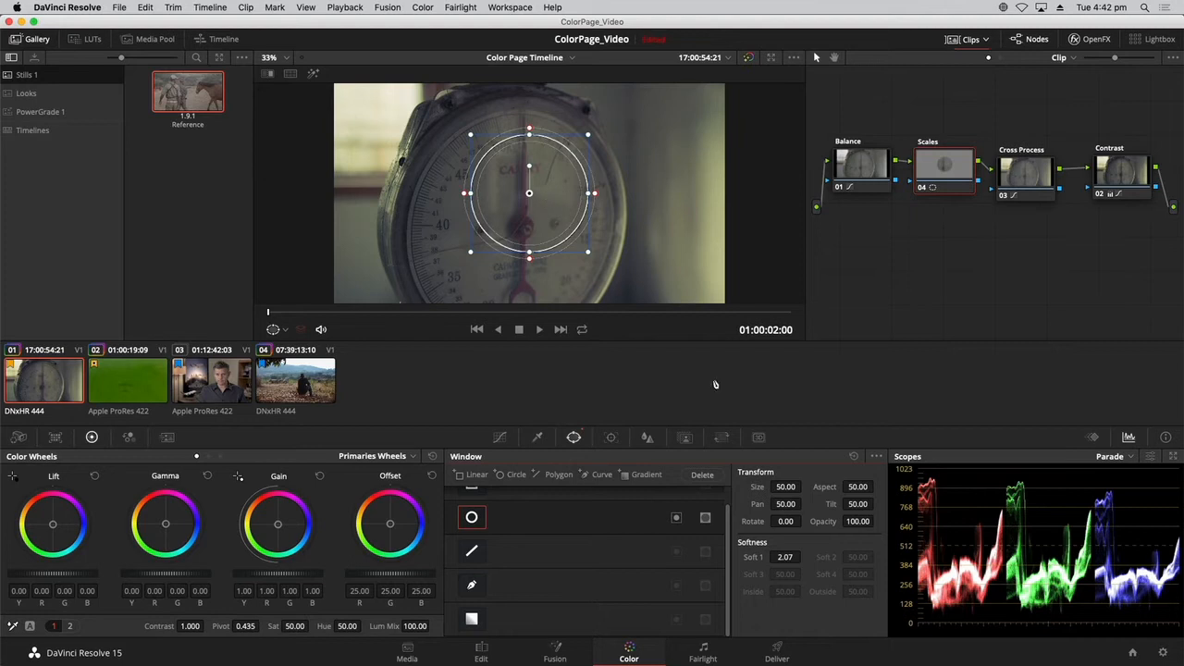
# Enlarge the circular window and position it over the scale dial, at about 49.00 pan and 47.74 tilt
pyautogui.moveTo(561, 236); pyautogui.dragTo(535, 280)
pyautogui.moveTo(563, 180); pyautogui.dragTo(638, 142)
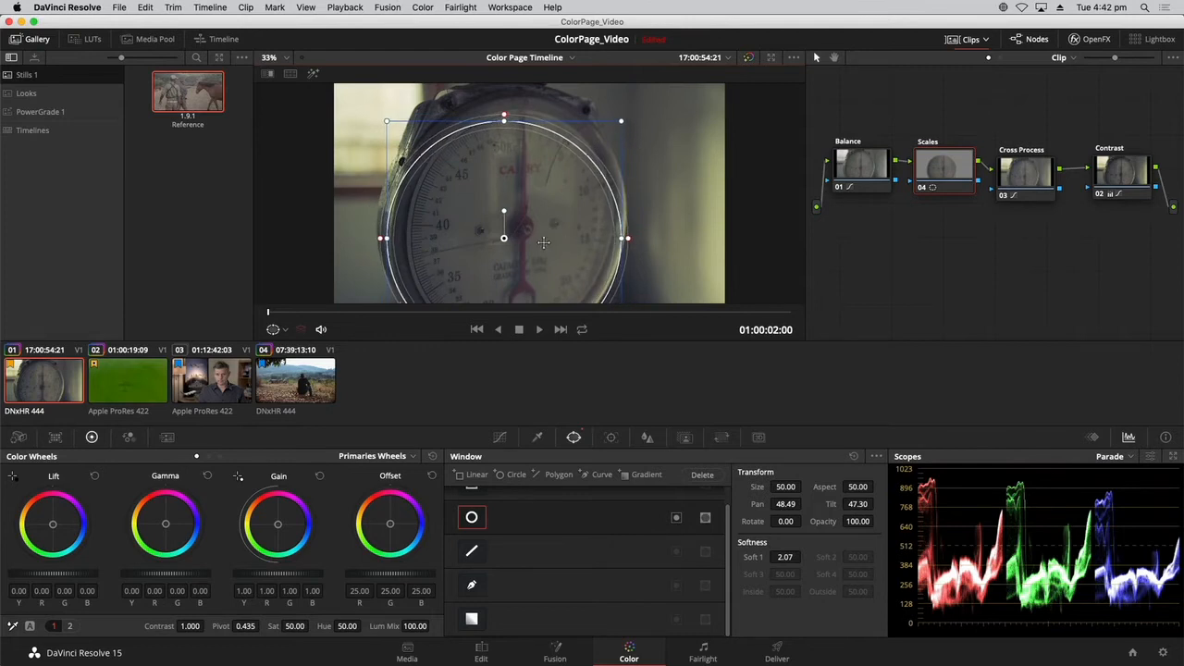
pyautogui.moveTo(543, 243); pyautogui.dragTo(563, 234)
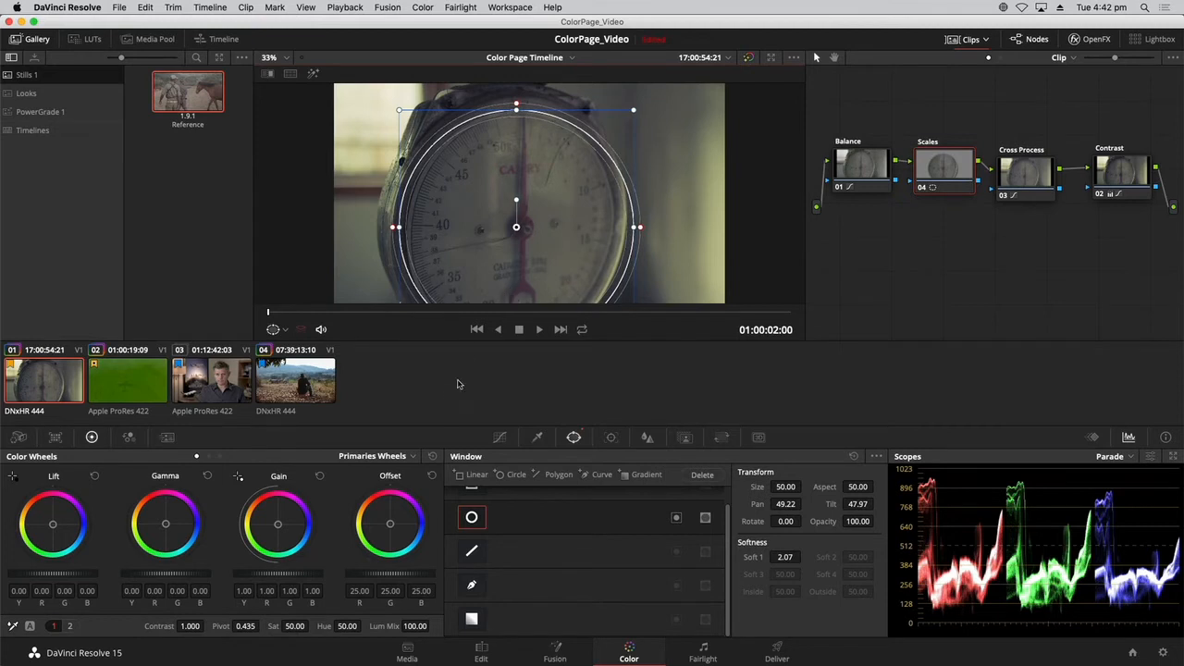
pyautogui.click(951, 41)
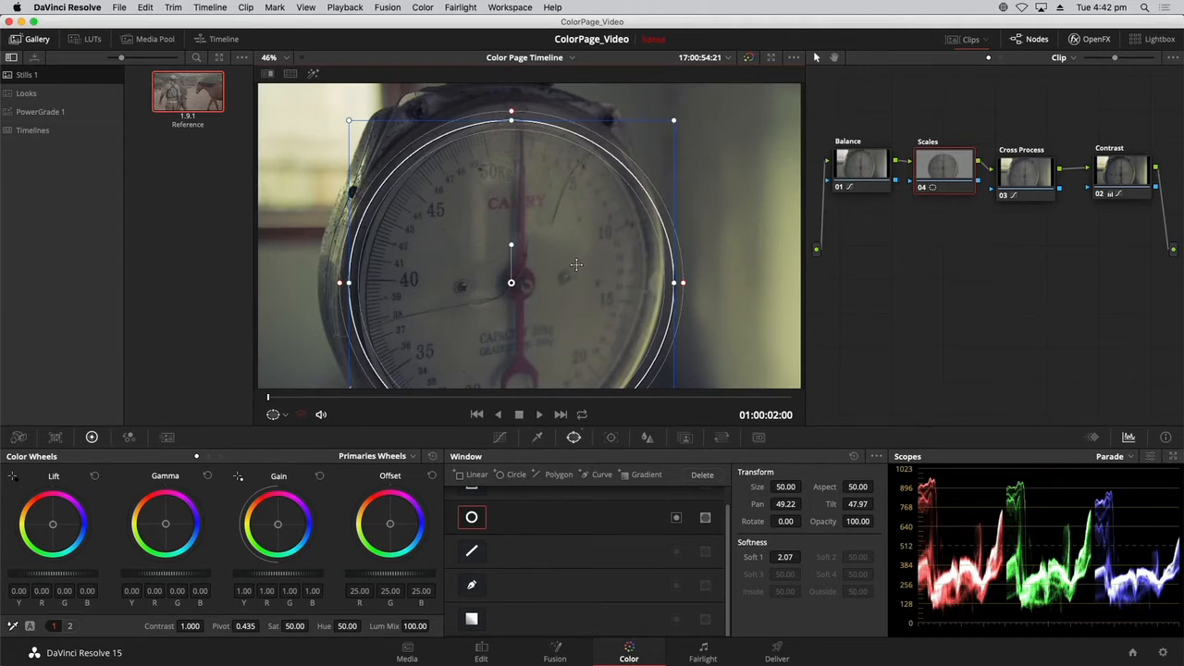
pyautogui.scroll(-5, 575, 264)
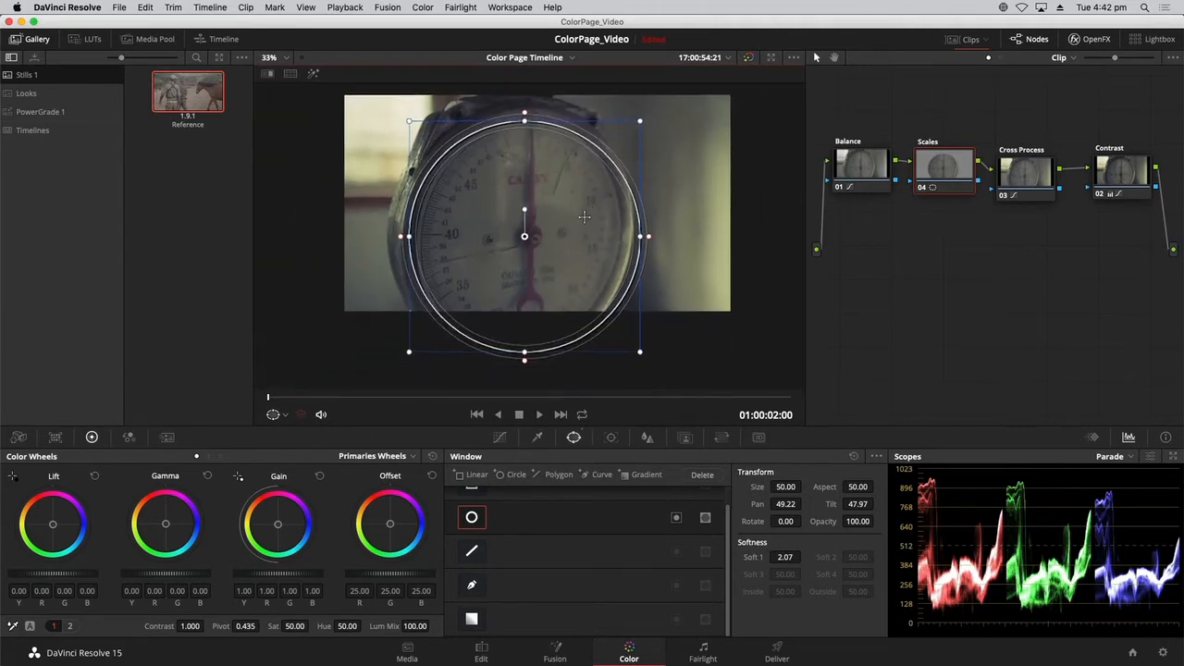
pyautogui.moveTo(585, 216); pyautogui.dragTo(596, 187)
pyautogui.moveTo(561, 257); pyautogui.dragTo(542, 277)
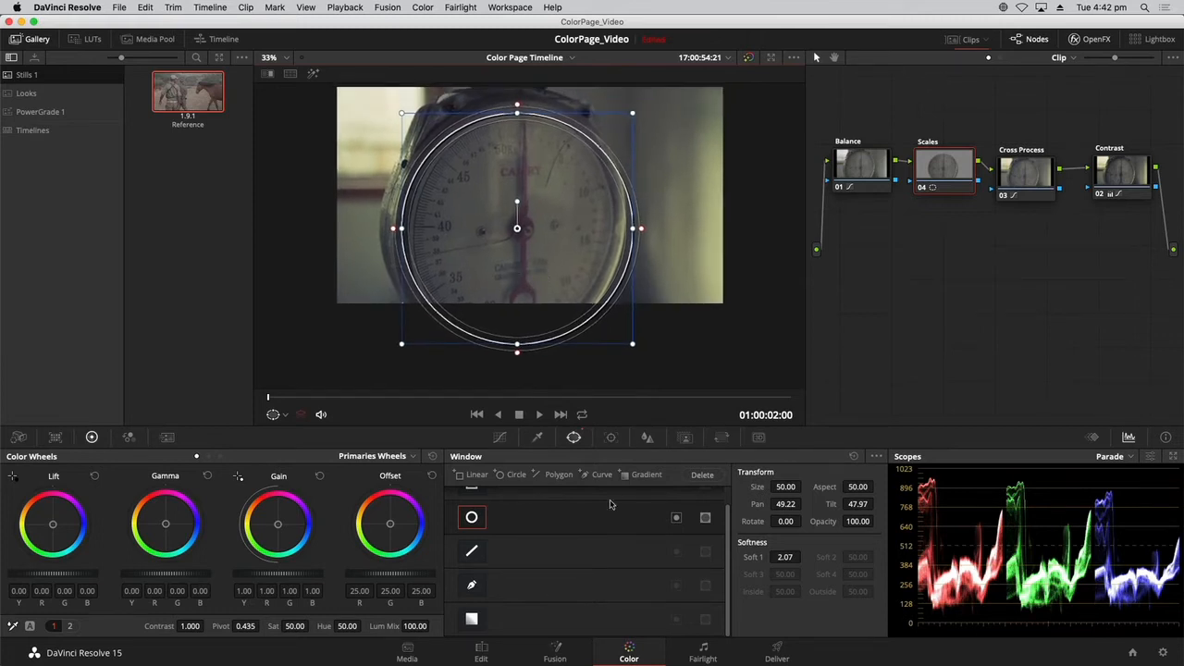
pyautogui.moveTo(575, 278)
pyautogui.mouseDown()
pyautogui.moveTo(512, 338)
pyautogui.moveTo(537, 296)
pyautogui.moveTo(587, 269)
pyautogui.moveTo(575, 276)
pyautogui.mouseUp()
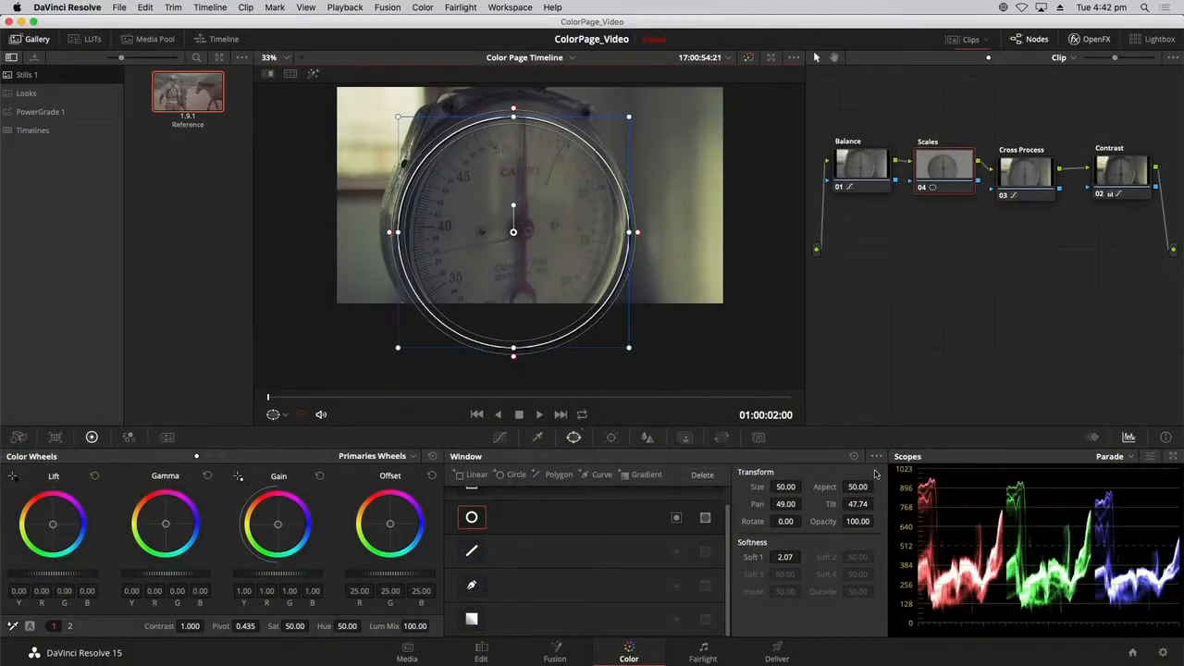
# Convert the circular window to a Bezier shape and adjust its points and handles to follow the dial's face
pyautogui.click(876, 456)
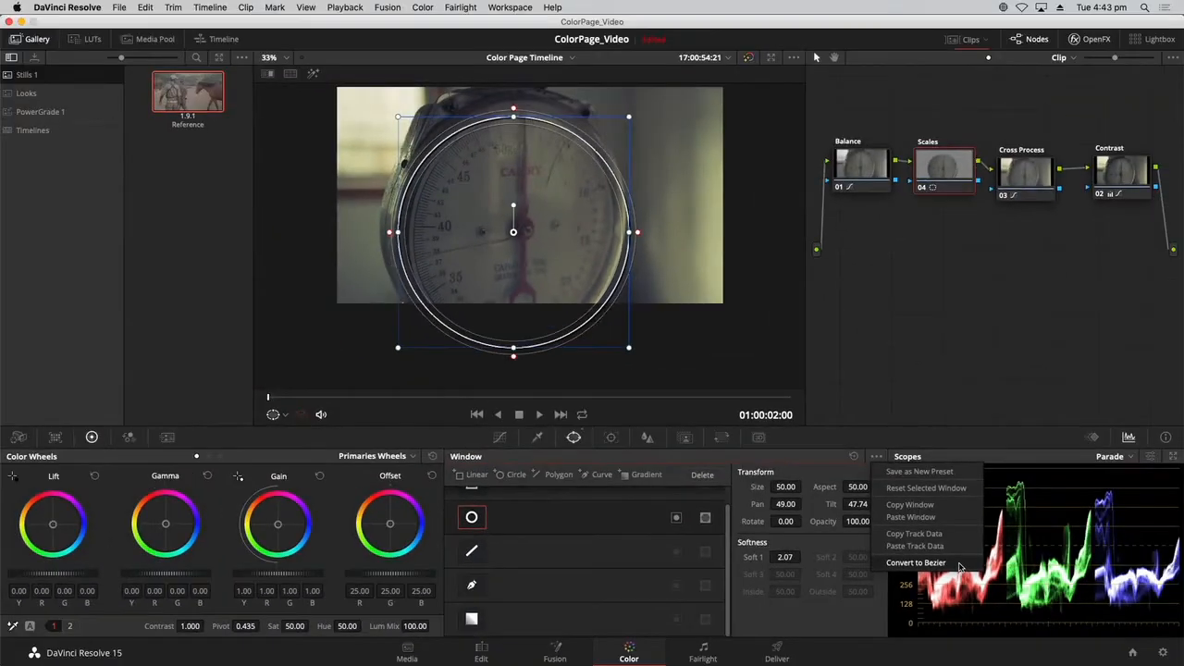
pyautogui.click(960, 564)
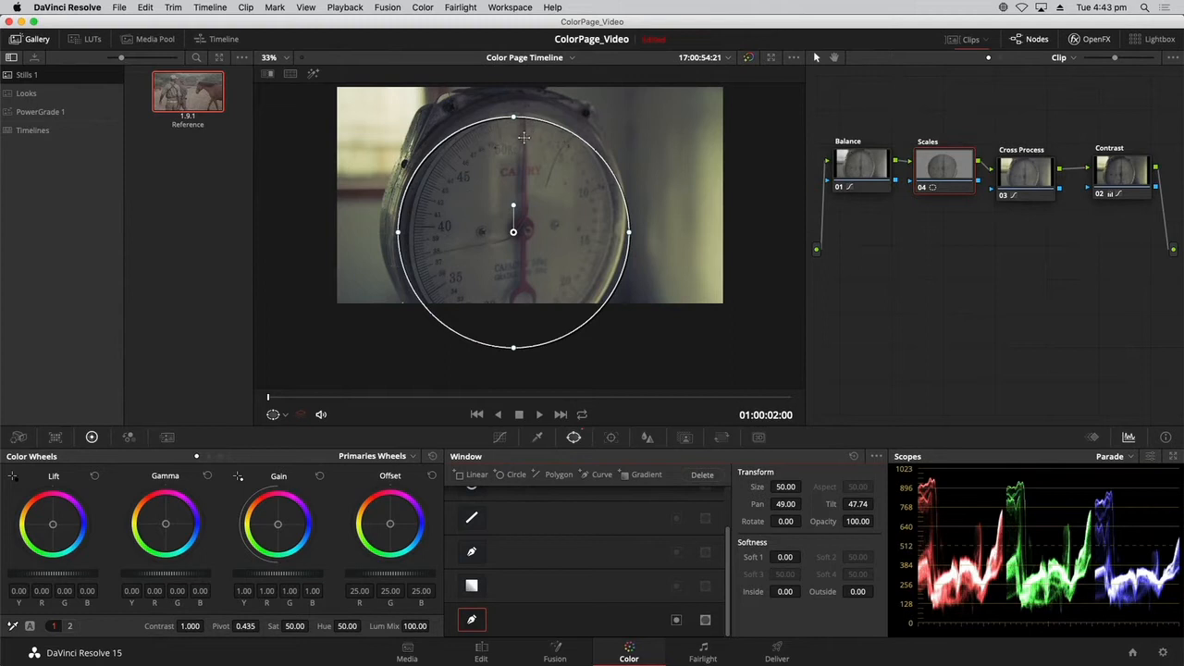
pyautogui.moveTo(514, 119); pyautogui.dragTo(525, 116)
pyautogui.moveTo(400, 235); pyautogui.dragTo(410, 237)
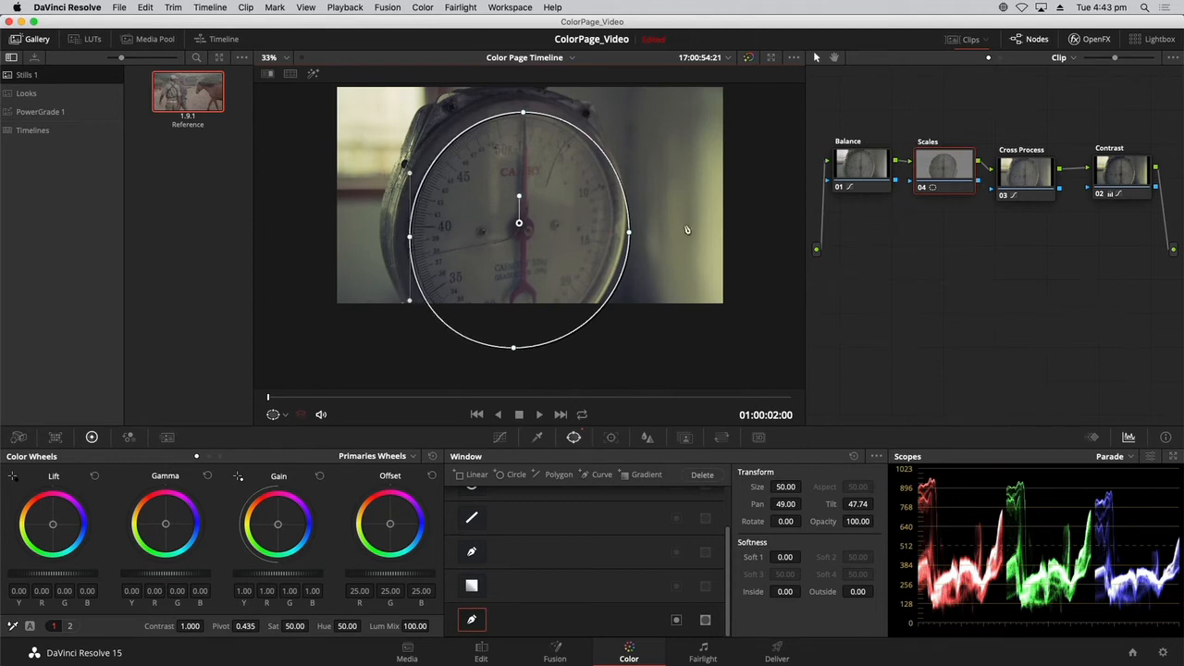
pyautogui.moveTo(630, 235); pyautogui.dragTo(614, 225)
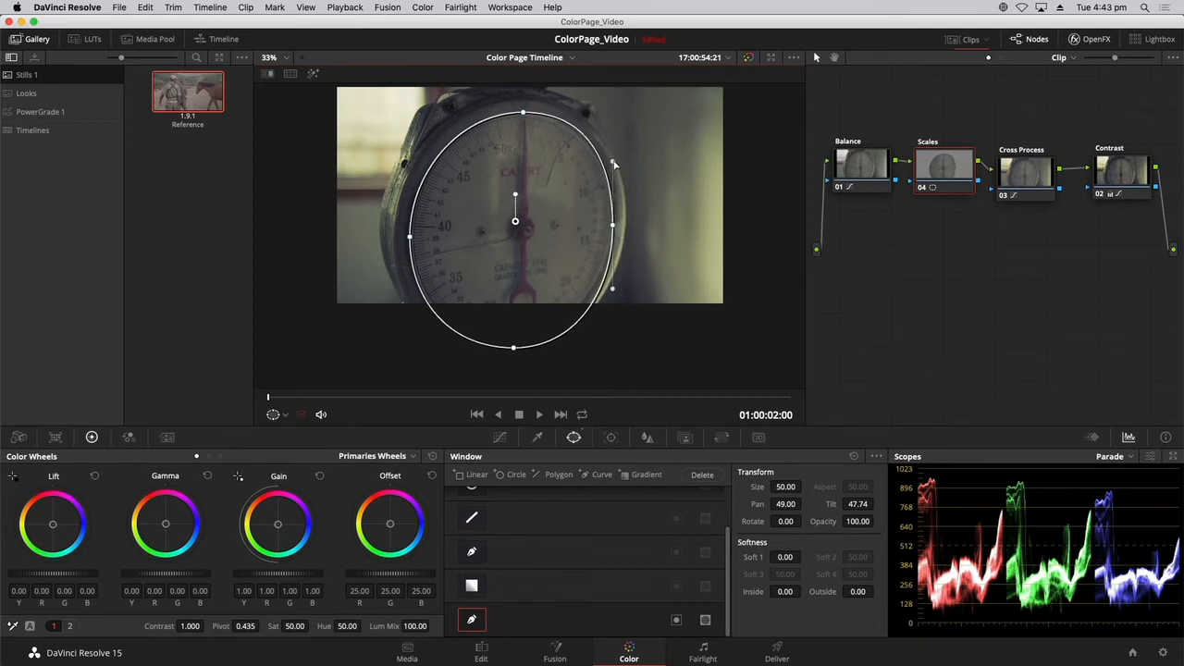
pyautogui.moveTo(615, 163); pyautogui.dragTo(616, 185)
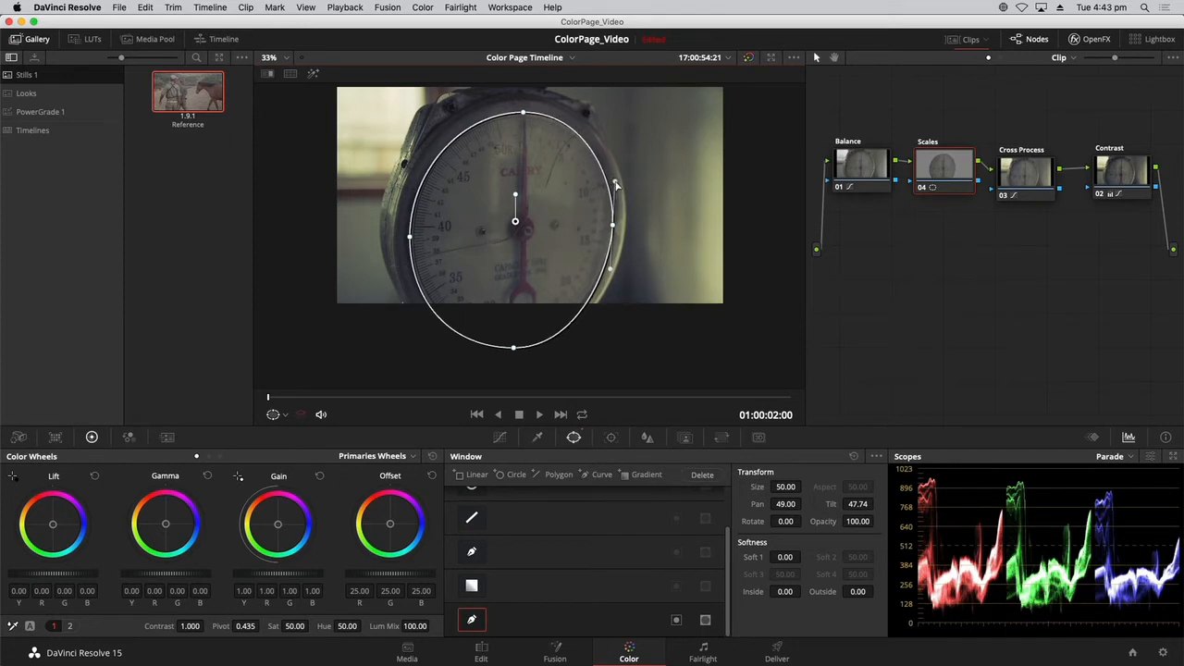
pyautogui.click(524, 116)
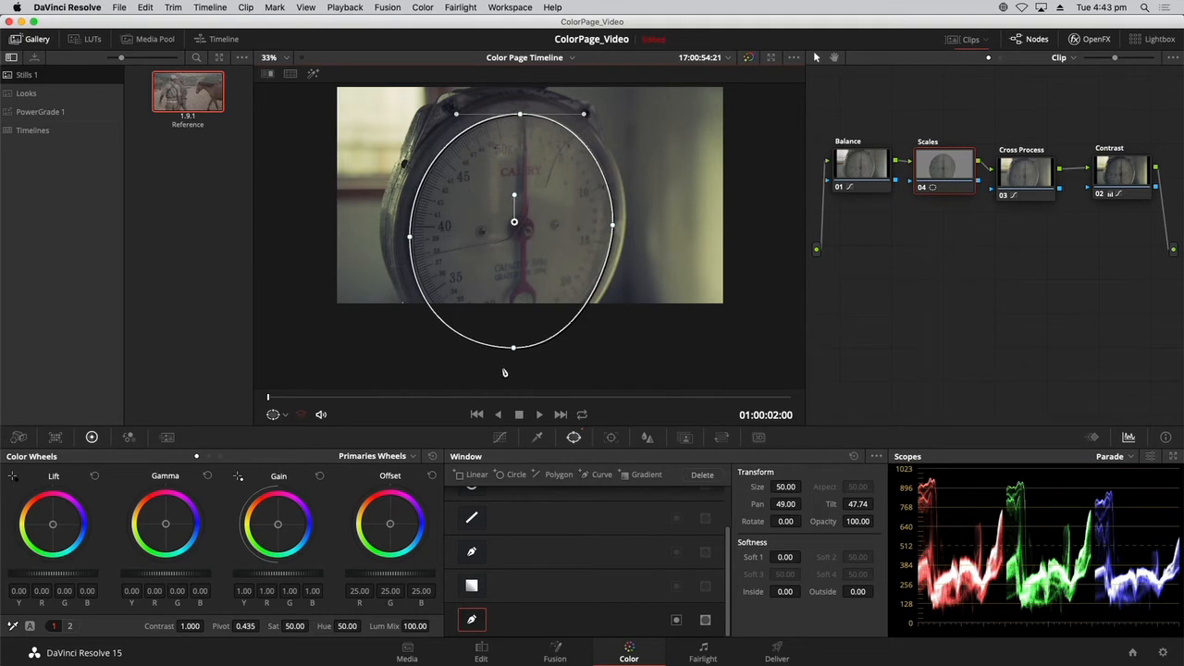
pyautogui.moveTo(513, 347)
pyautogui.mouseDown()
pyautogui.moveTo(517, 335)
pyautogui.moveTo(447, 339)
pyautogui.moveTo(517, 336)
pyautogui.mouseUp()
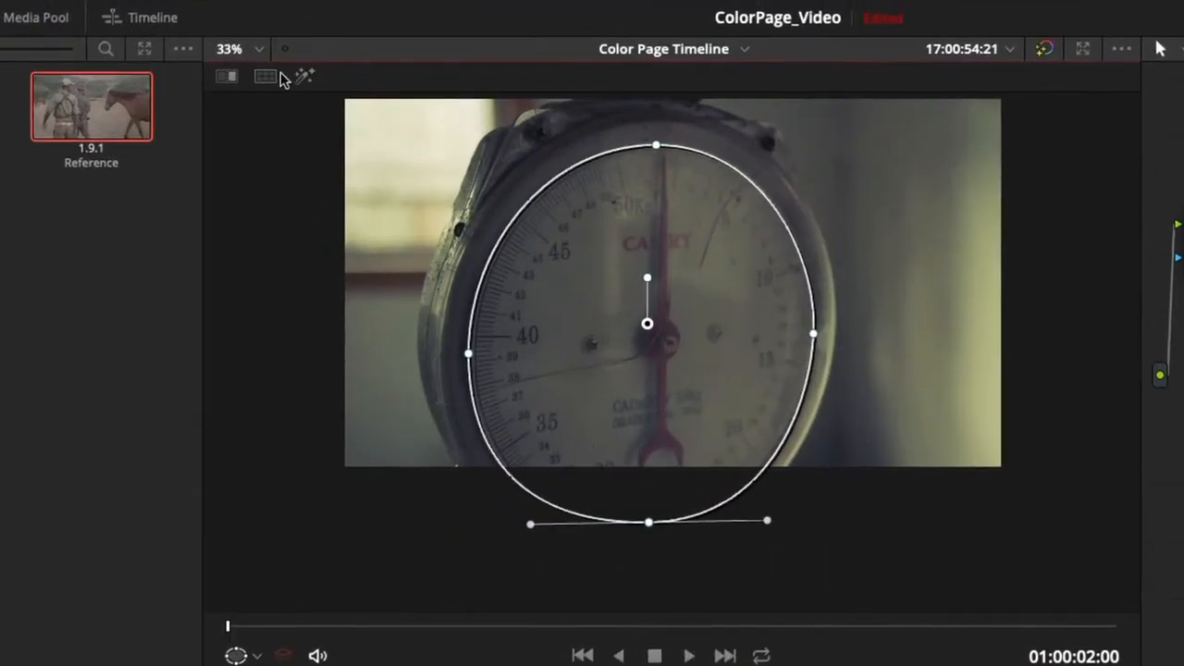
# Set the window's Soft 1 softness to about 0.24 while checking its edge in the Highlight view
pyautogui.click(304, 72)
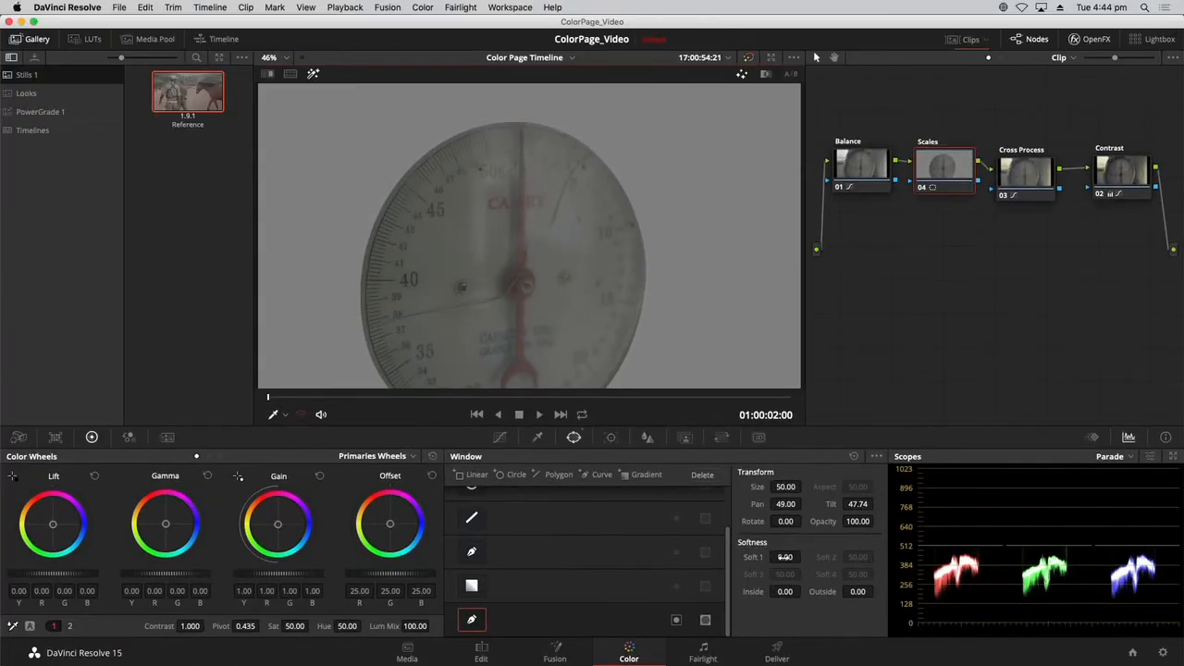
pyautogui.moveTo(785, 557); pyautogui.dragTo(804, 557)
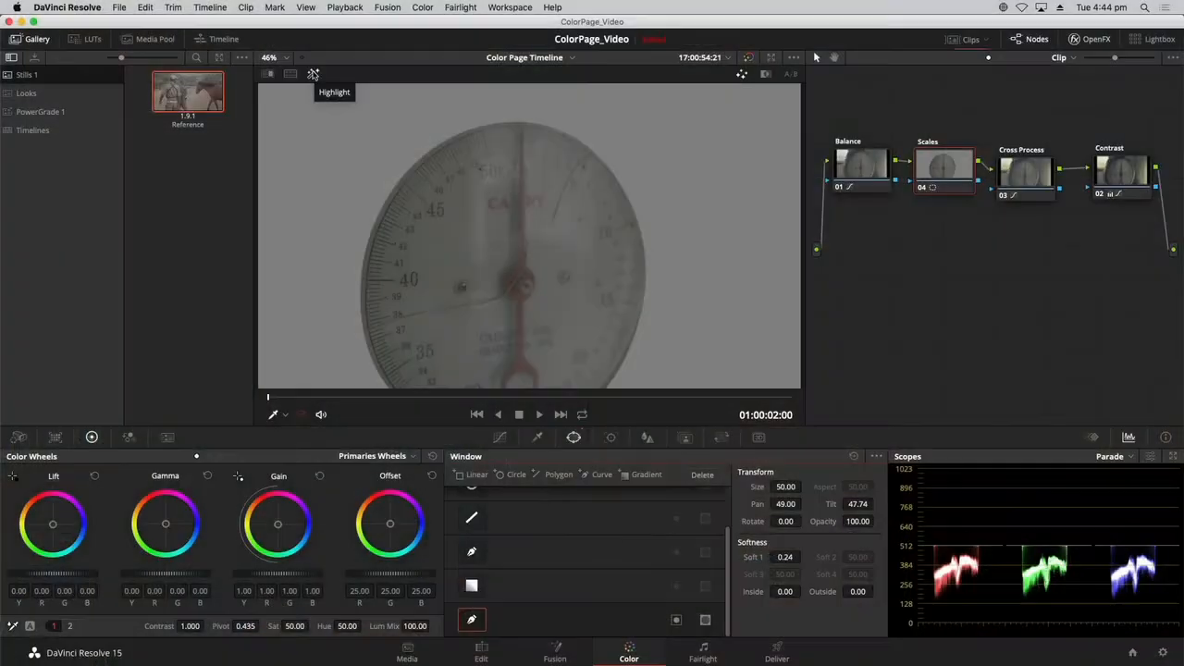
pyautogui.click(314, 74)
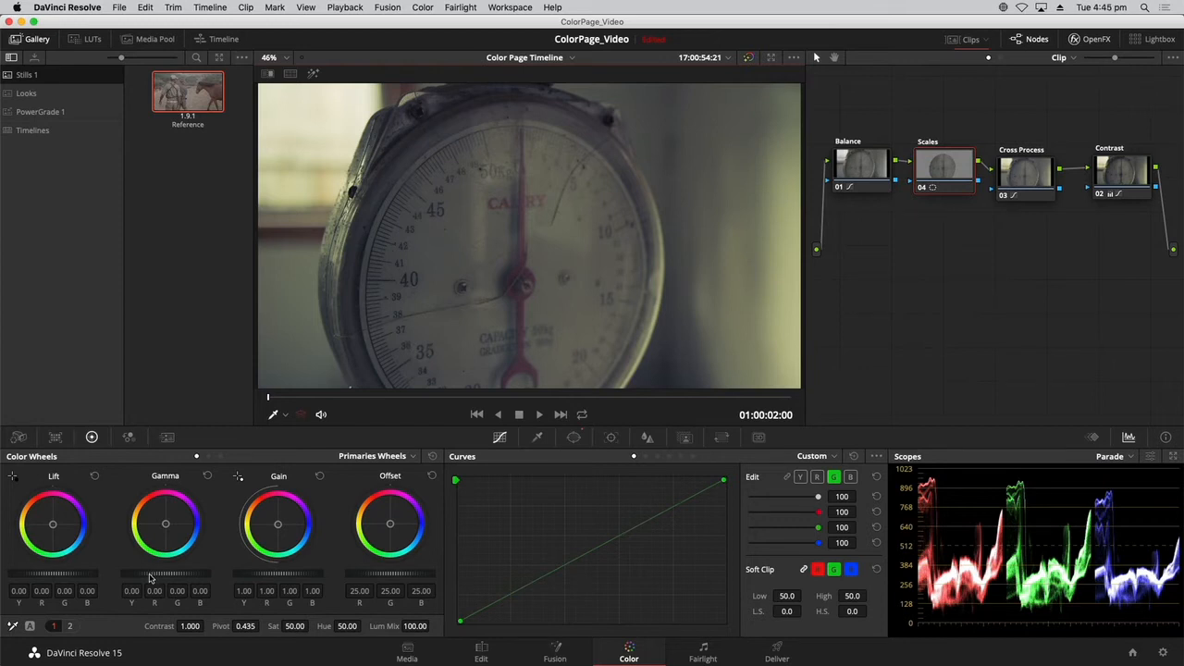
# Set the Scales node's gamma to 0.04, contrast to 1.238 and pivot to 0.349, and open the second page of primary adjustments
pyautogui.moveTo(146, 578); pyautogui.dragTo(161, 578)
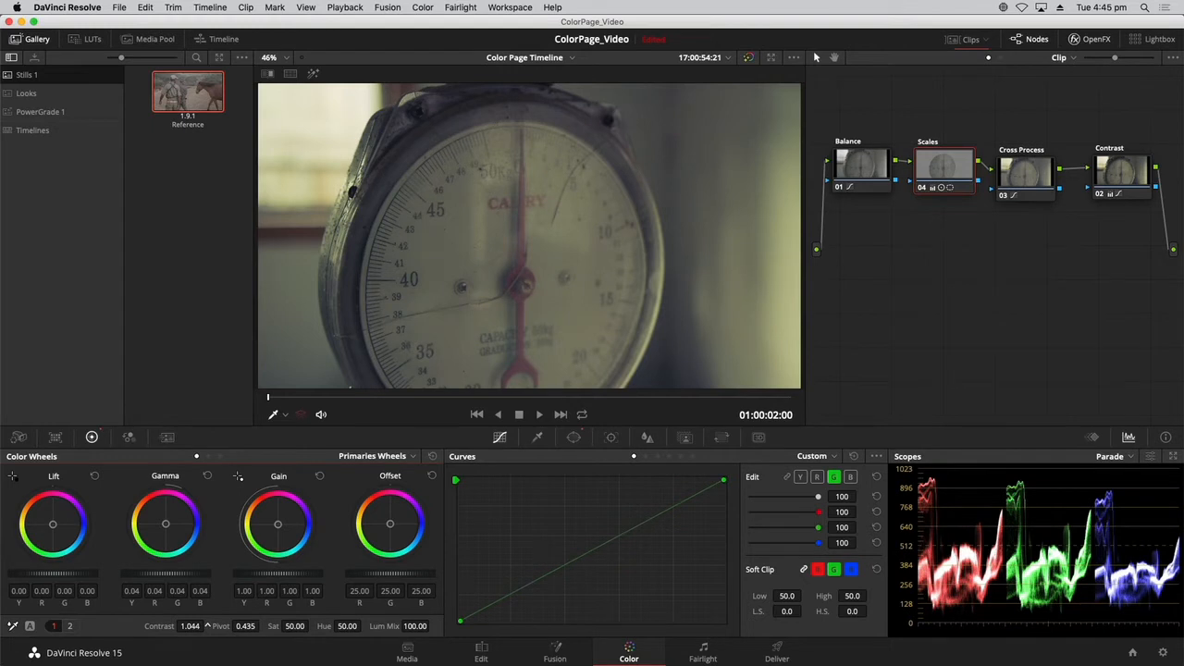
pyautogui.moveTo(207, 625)
pyautogui.mouseDown()
pyautogui.moveTo(240, 625)
pyautogui.moveTo(167, 621)
pyautogui.moveTo(207, 626)
pyautogui.mouseUp()
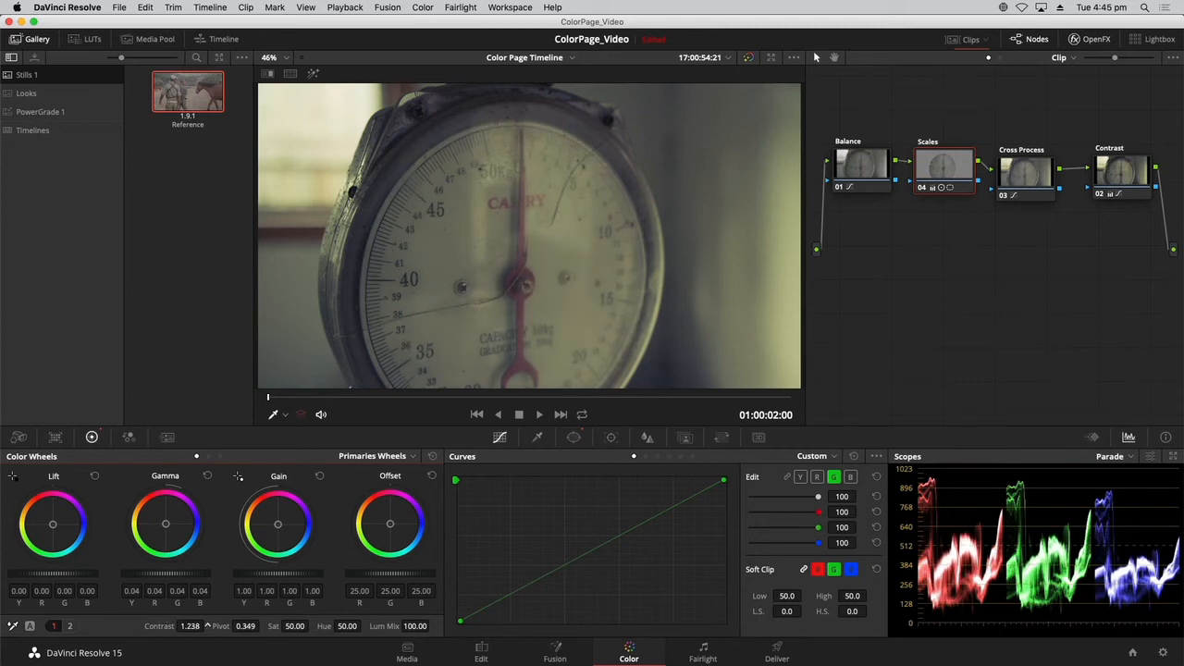
pyautogui.click(70, 626)
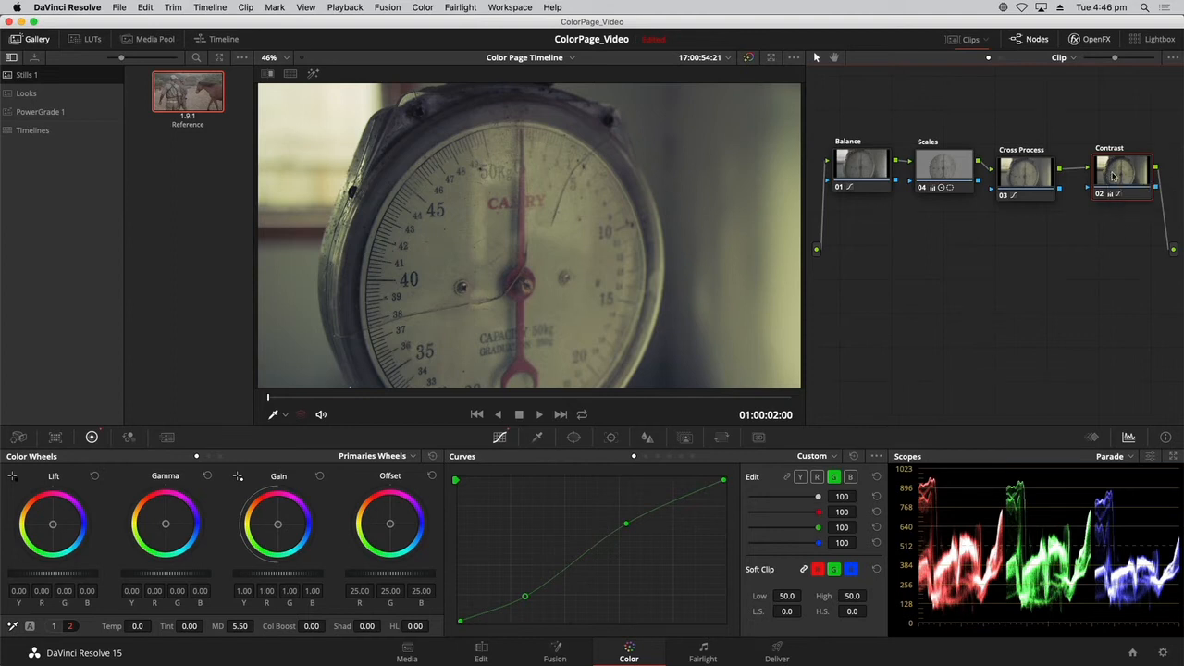
# Add a serial node after Contrast and place it at the end of the node row, hiding the Gallery and widening the node editor
pyautogui.hotkey('alt', 's')
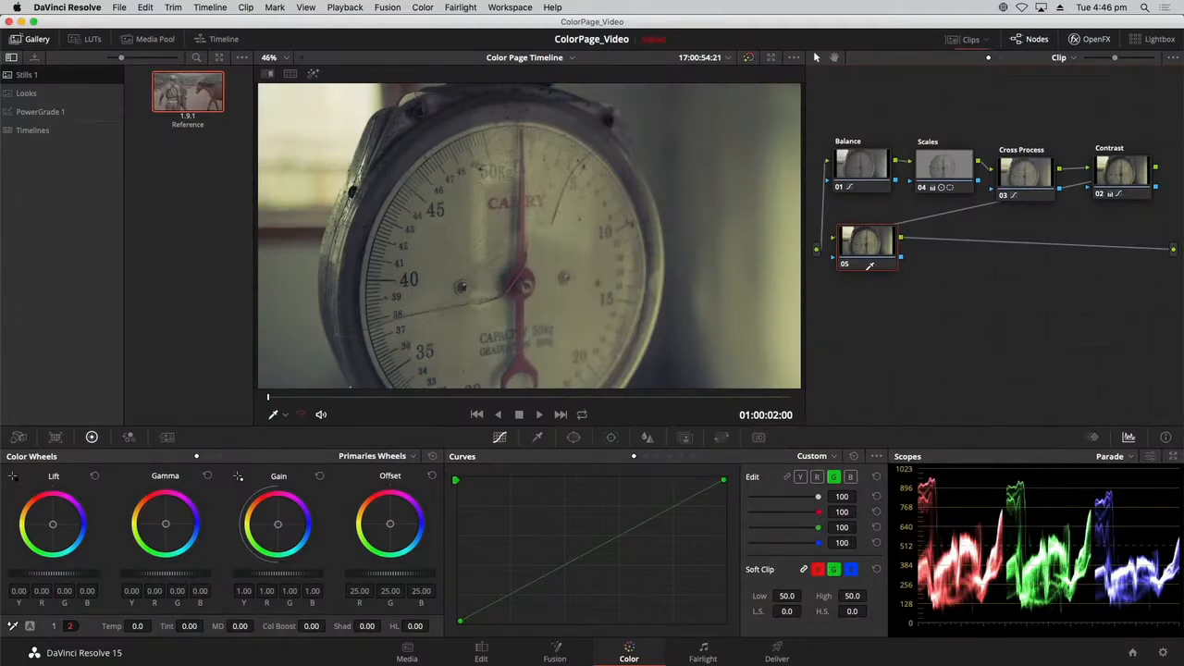
pyautogui.click(37, 41)
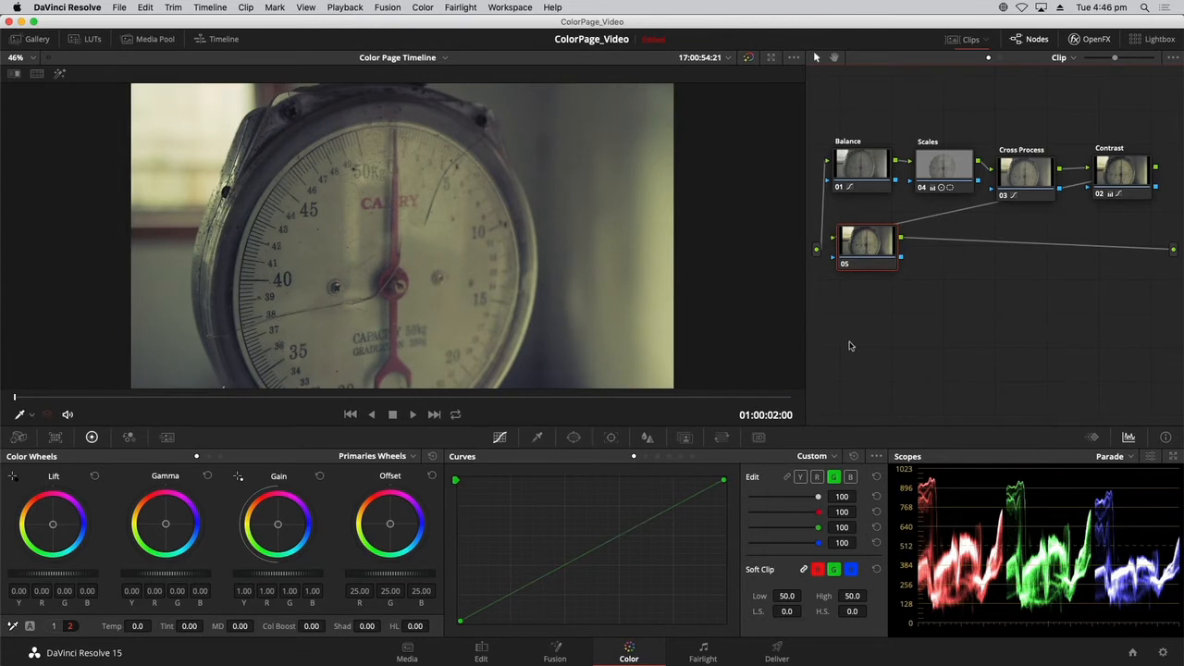
pyautogui.moveTo(806, 332); pyautogui.dragTo(700, 333)
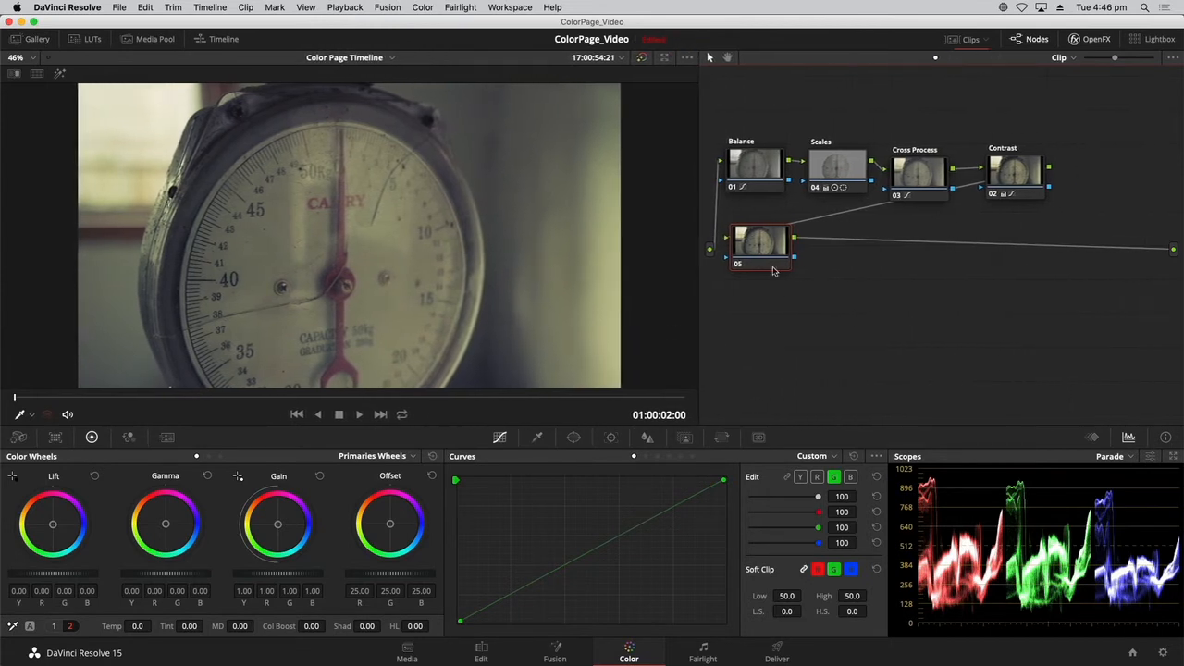
pyautogui.moveTo(761, 250); pyautogui.dragTo(1099, 172)
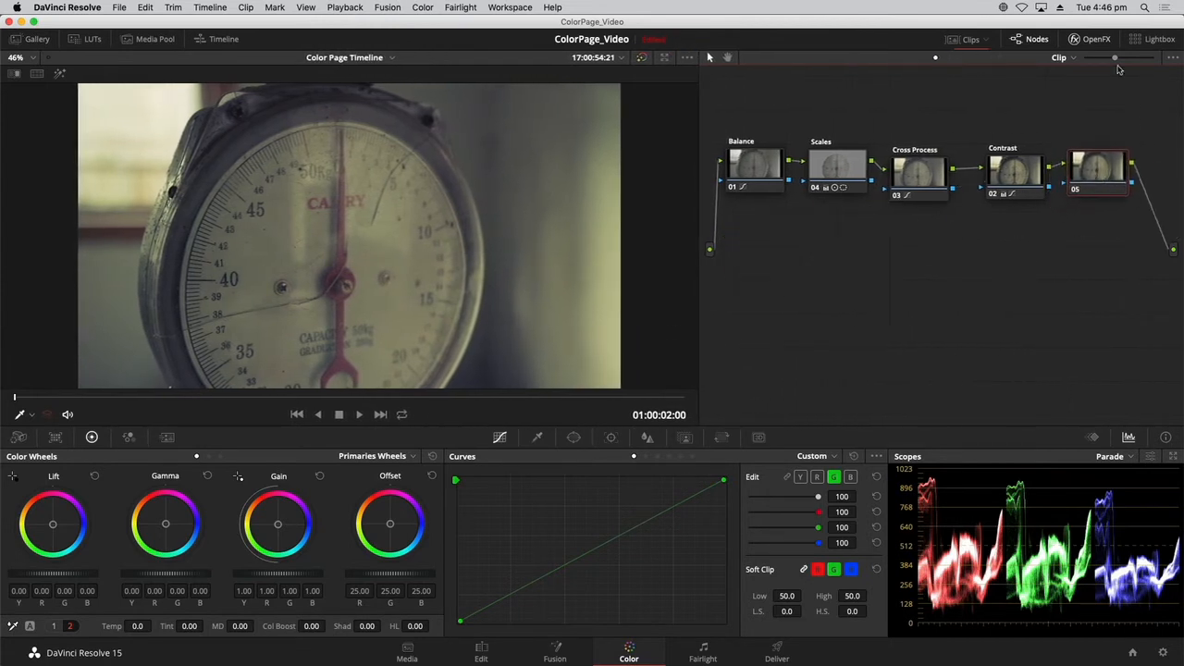
# Shrink the node display slightly, tidy the spacing of the node row and label the last node Vignette
pyautogui.moveTo(1115, 60); pyautogui.dragTo(1110, 61)
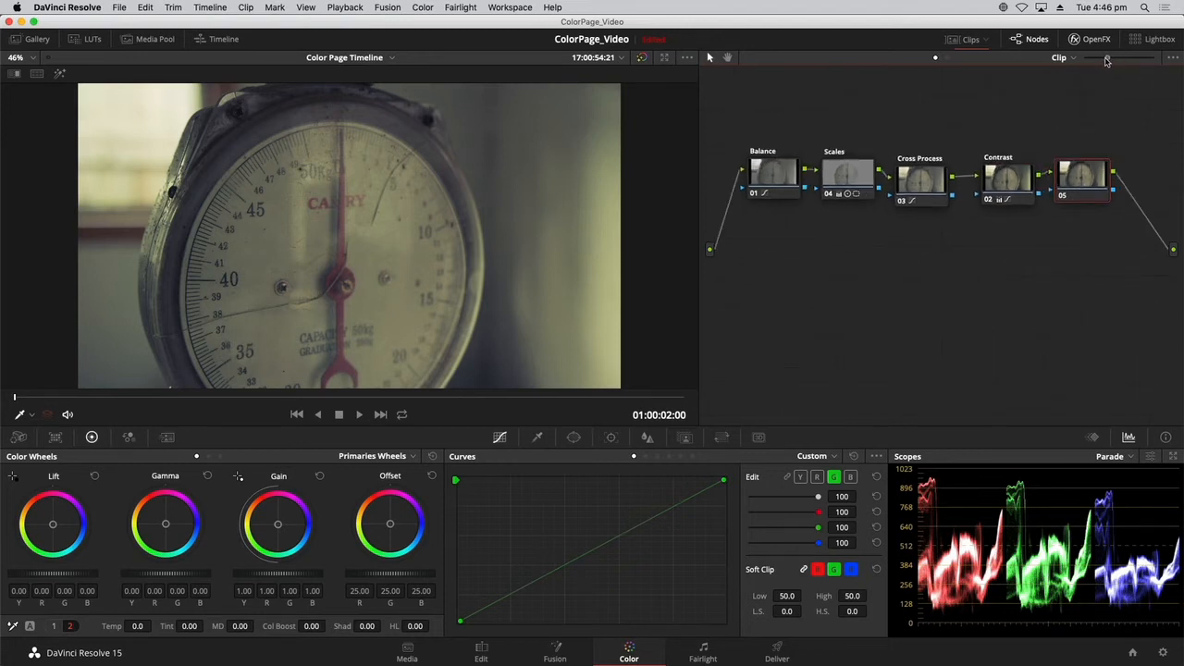
pyautogui.moveTo(1083, 185); pyautogui.dragTo(1092, 186)
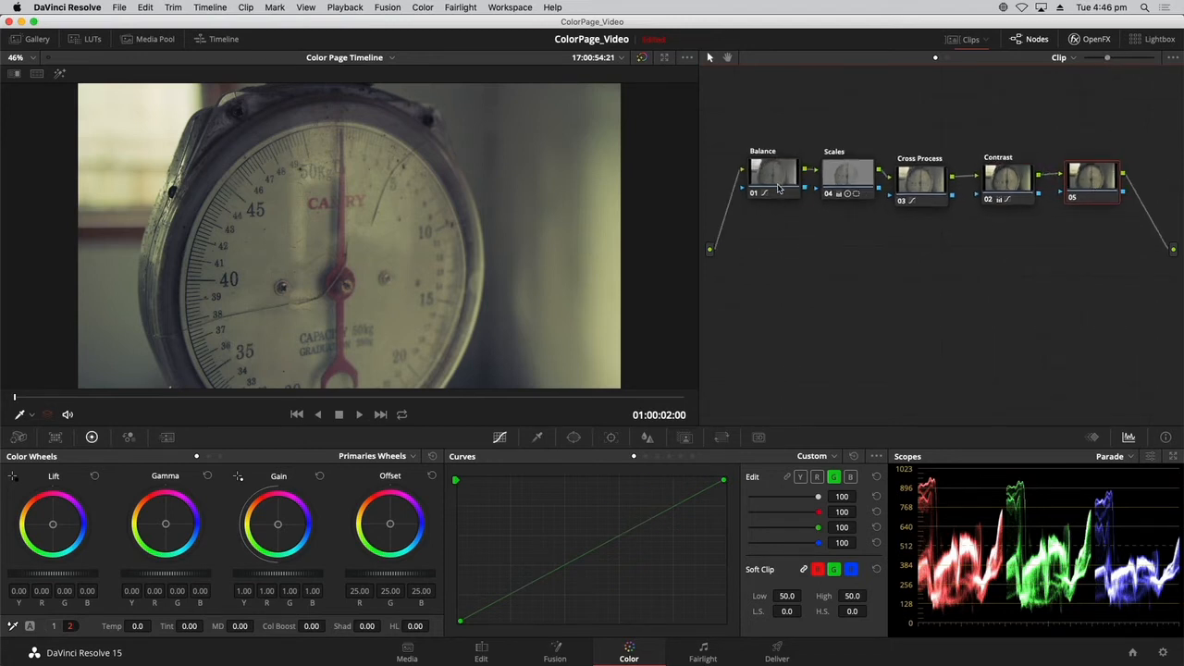
pyautogui.moveTo(779, 189); pyautogui.dragTo(781, 193)
pyautogui.click(1091, 182)
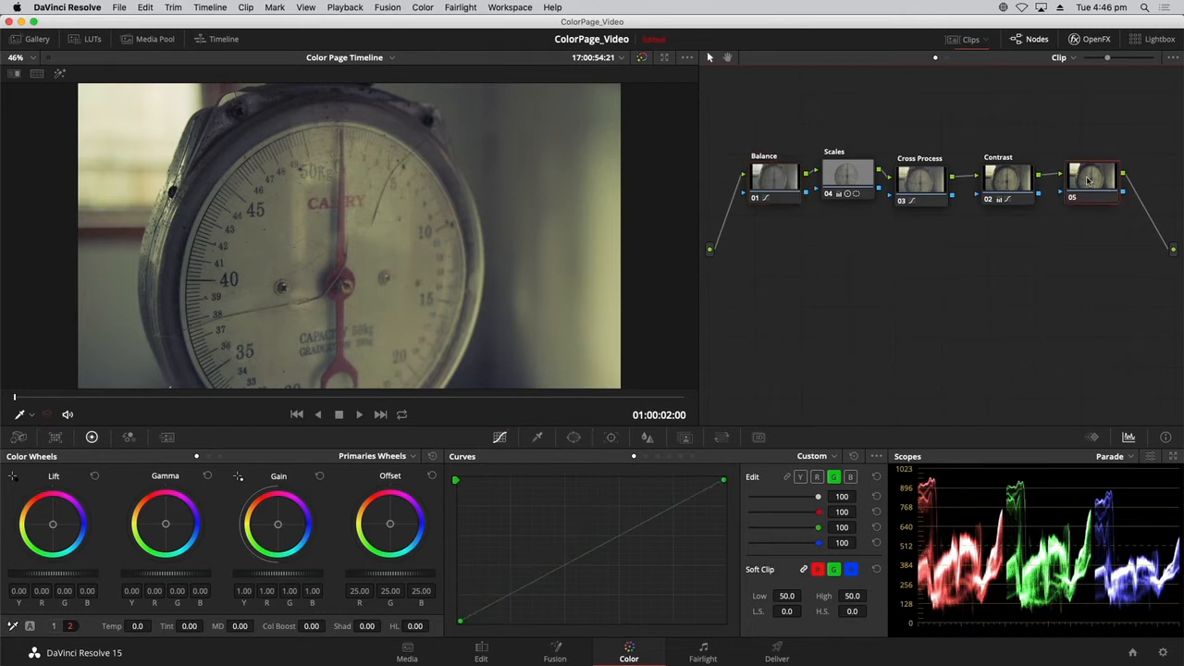
pyautogui.rightClick(1089, 182)
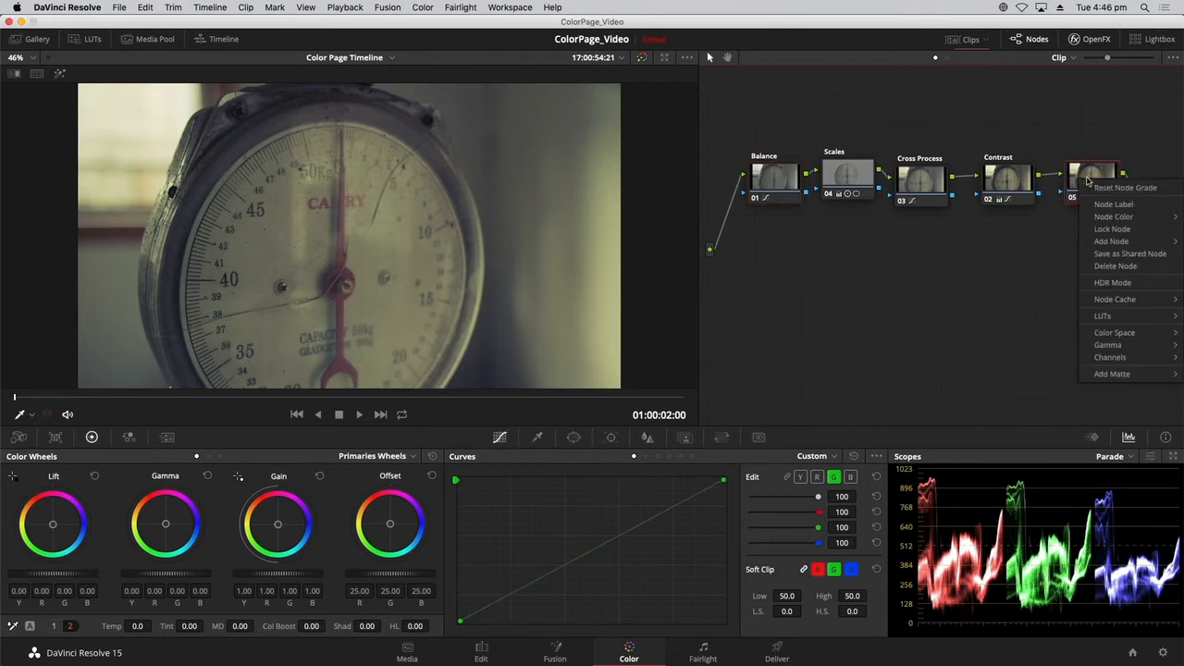
pyautogui.click(1092, 207)
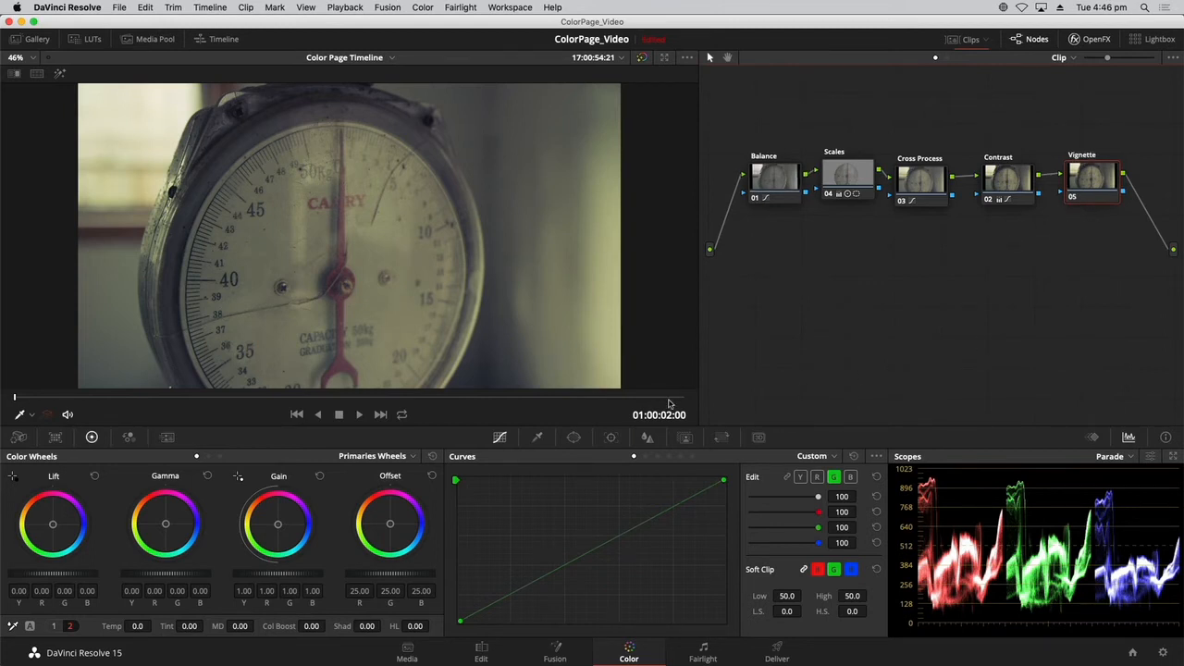
# Add a circular Power Window to the Vignette node and name the window Vignette
pyautogui.click(574, 437)
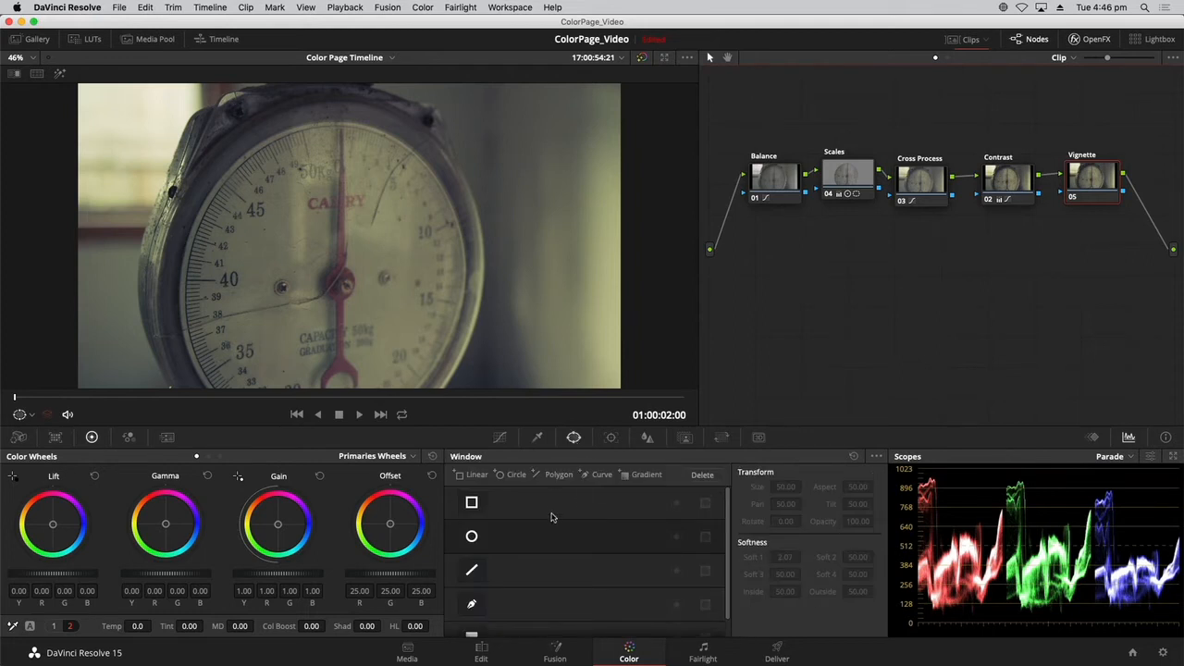
pyautogui.click(472, 538)
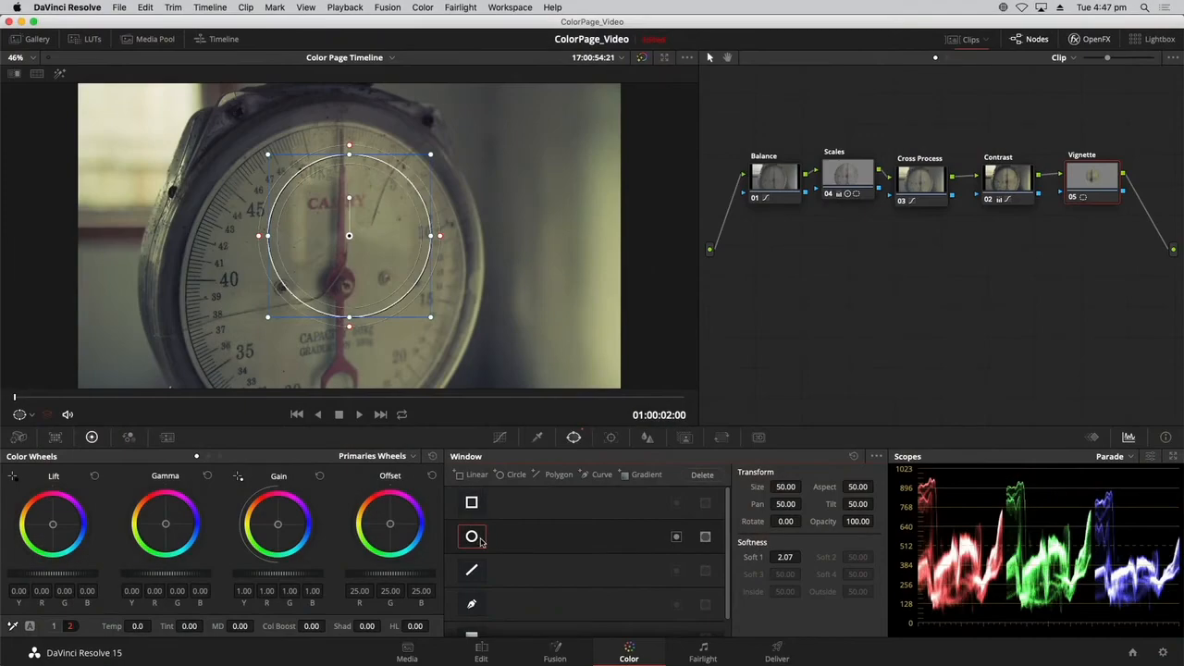
pyautogui.click(516, 541)
pyautogui.press('Return')
# Stretch the circular window into an ellipse reaching the frame edges, size about 60 and aspect about 72.6, with Soft 1 about 4.46
pyautogui.moveTo(430, 235); pyautogui.dragTo(617, 226)
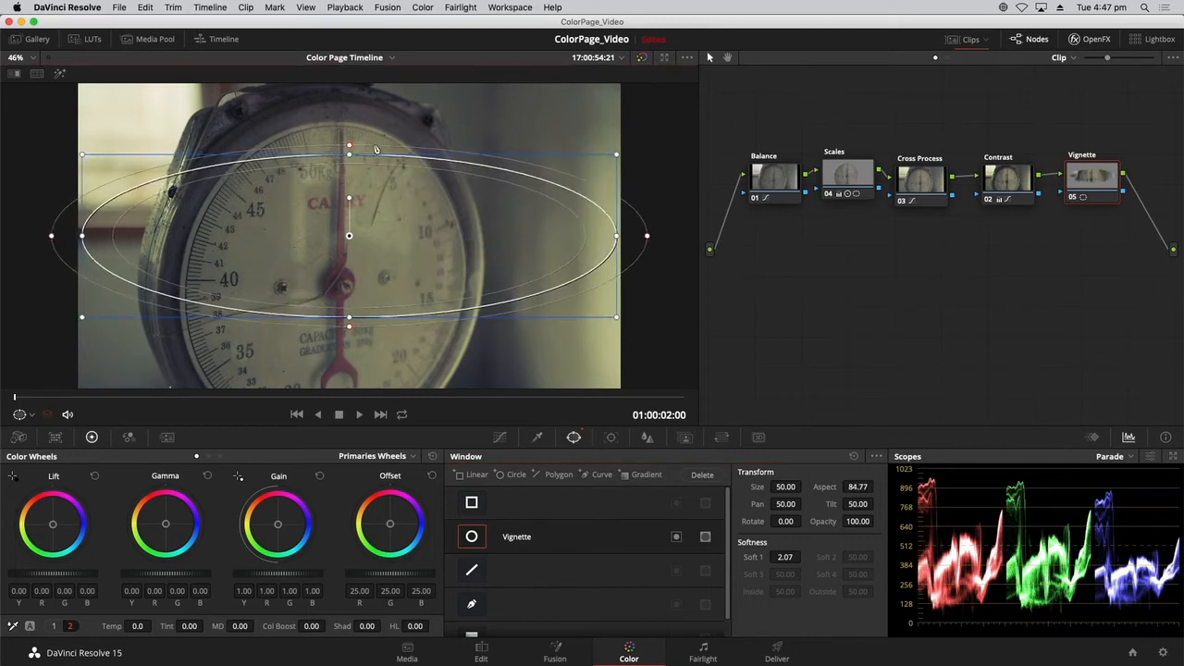
pyautogui.moveTo(348, 155); pyautogui.dragTo(349, 89)
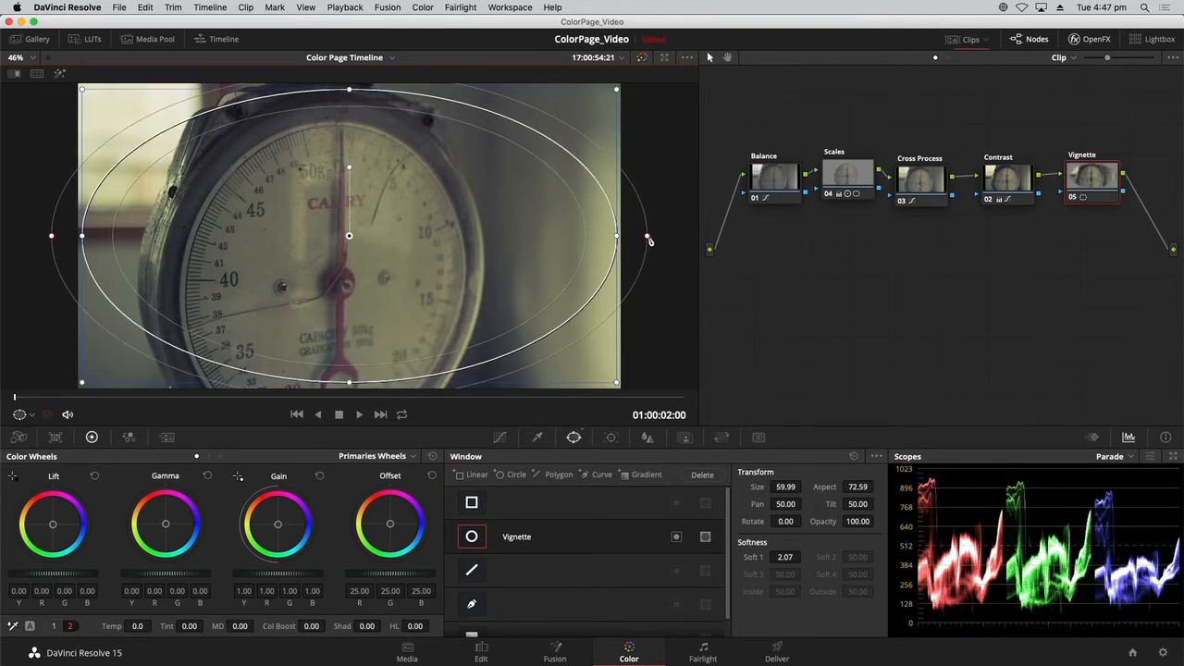
pyautogui.moveTo(648, 239); pyautogui.dragTo(685, 233)
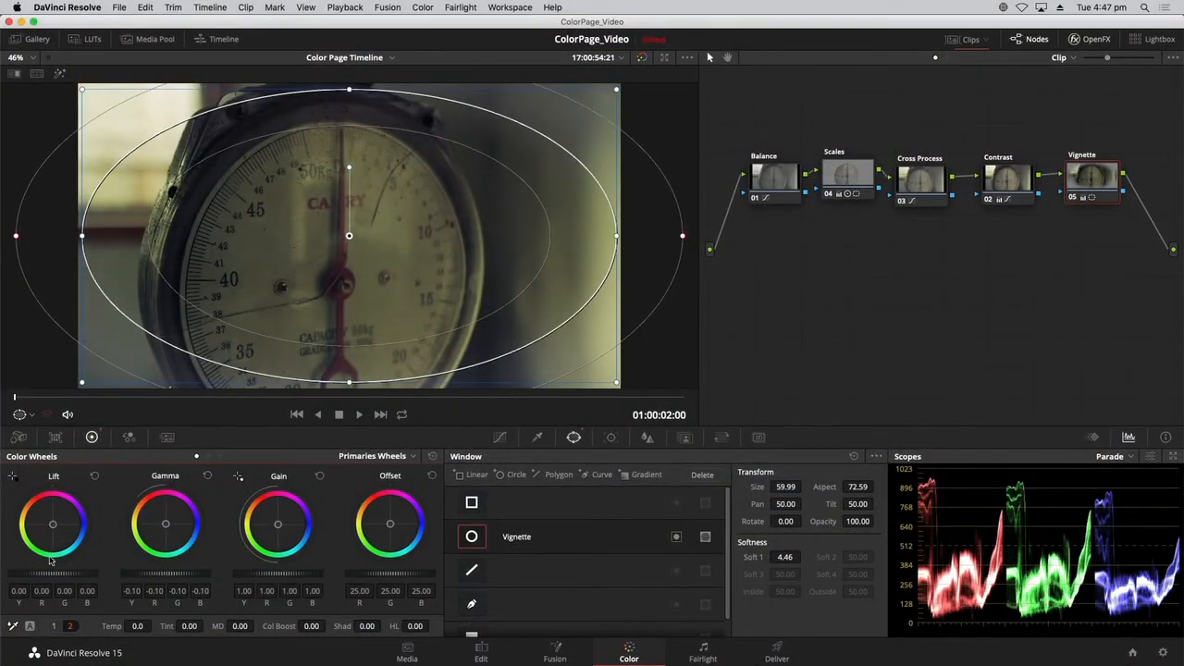
# Try lowering the Vignette node's gamma to -0.17 and reset it
pyautogui.moveTo(166, 573); pyautogui.dragTo(150, 574)
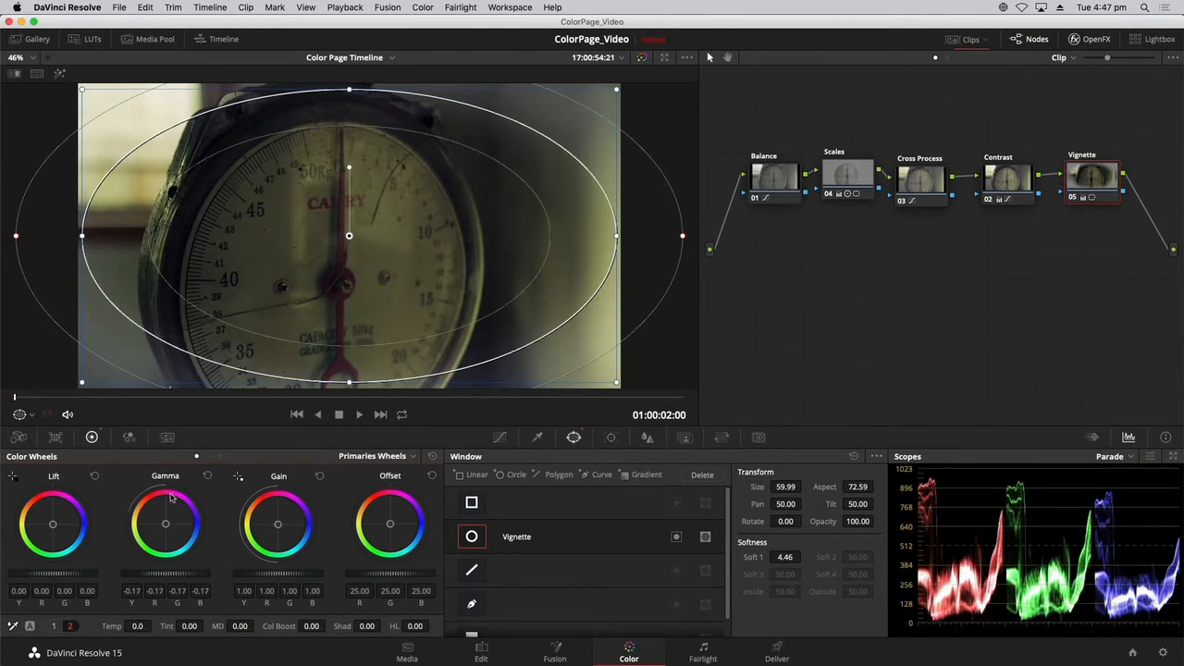
pyautogui.click(207, 477)
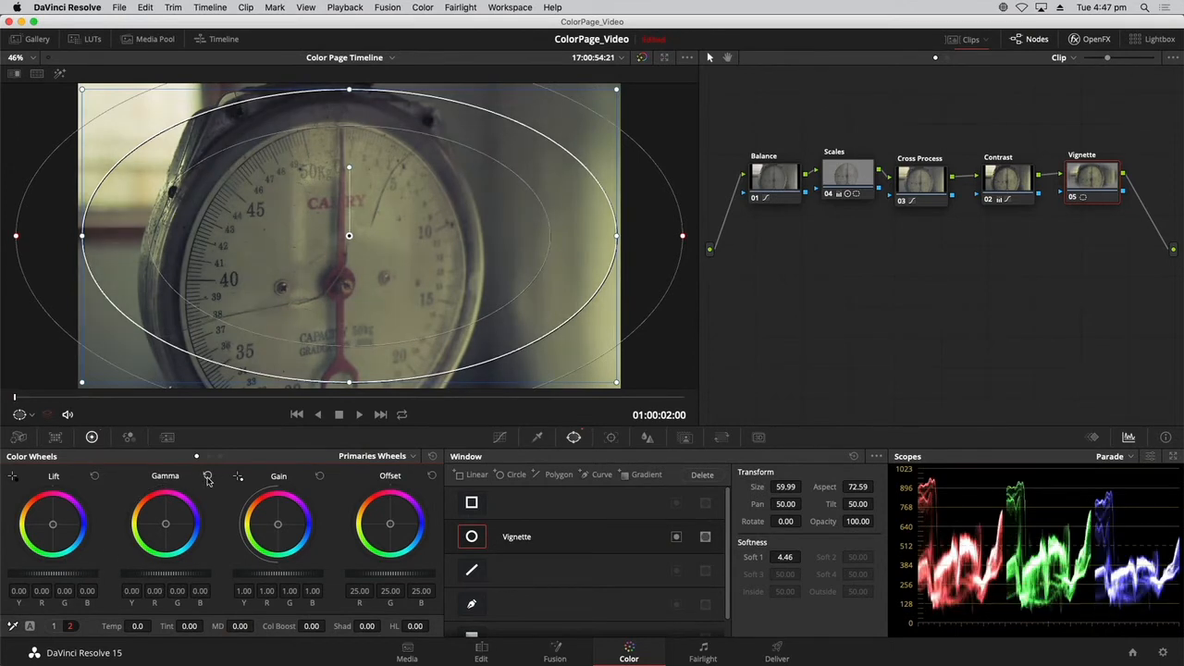
# Invert the Vignette window so it affects the area outside the ellipse, checking it in the Highlight view
pyautogui.click(61, 76)
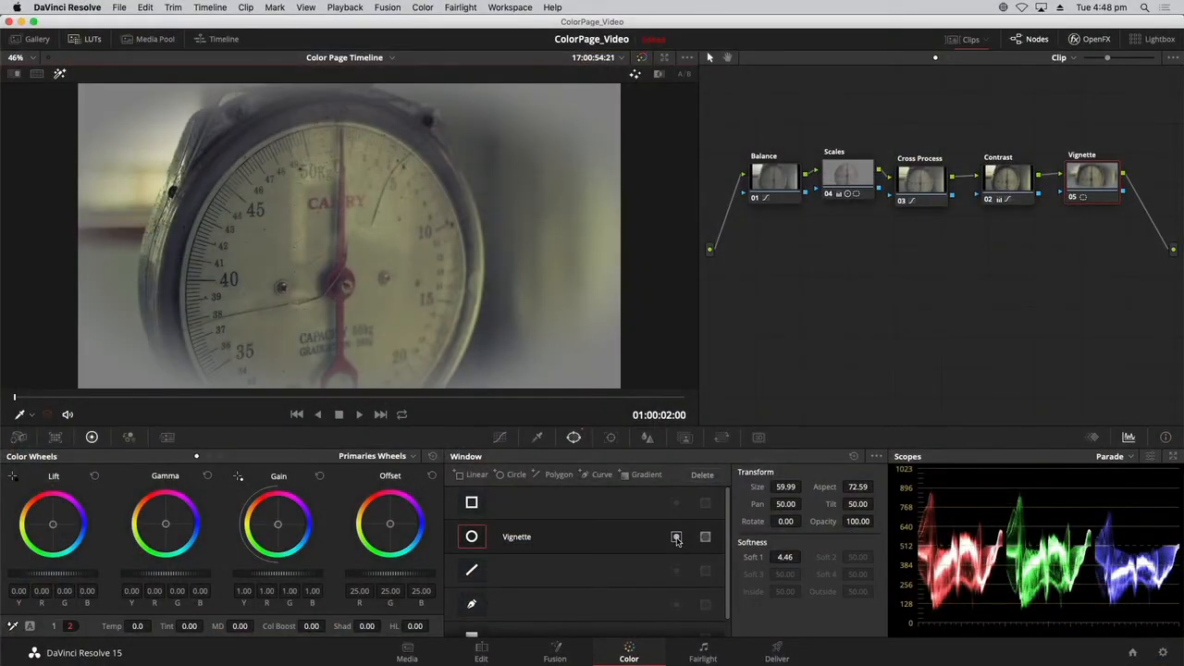
pyautogui.click(676, 537)
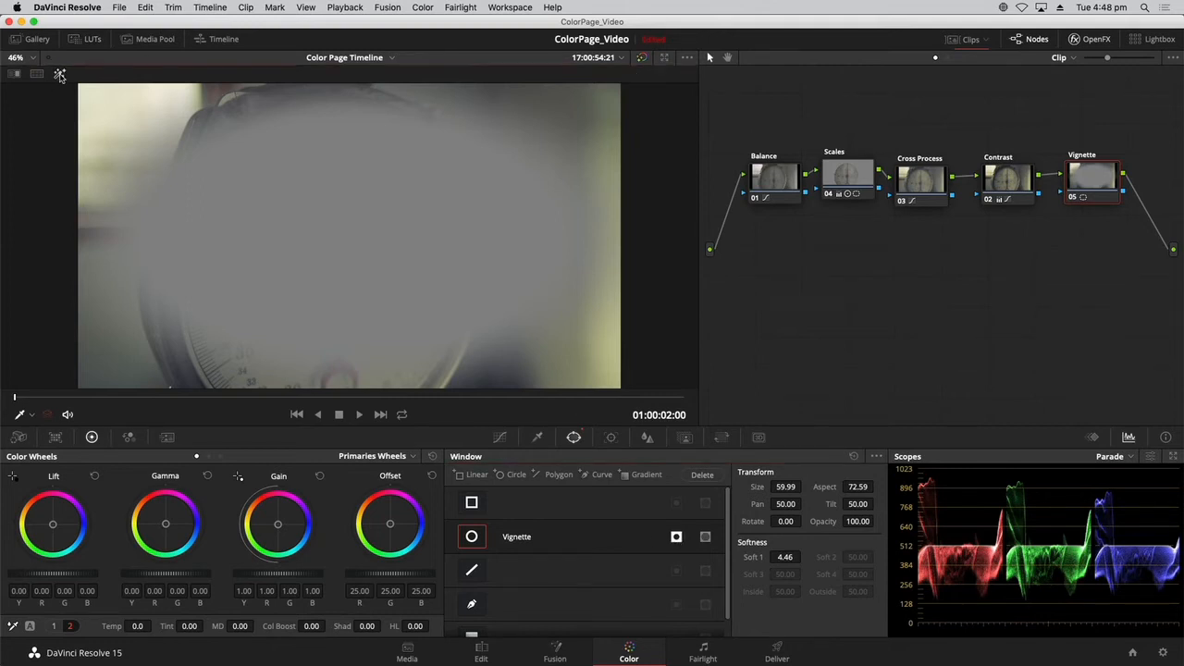
pyautogui.click(58, 74)
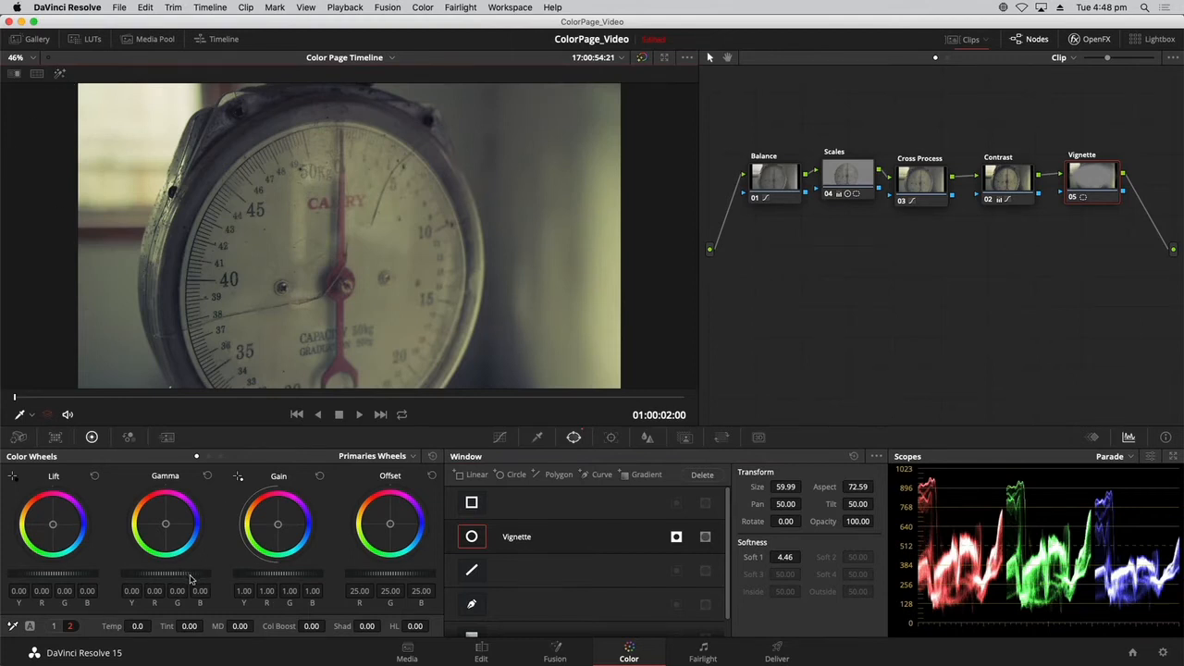
# Darken the frame edges by setting the Vignette node's gamma to about -0.11 and the window's Soft 1 to about 6.76
pyautogui.moveTo(190, 579); pyautogui.dragTo(163, 579)
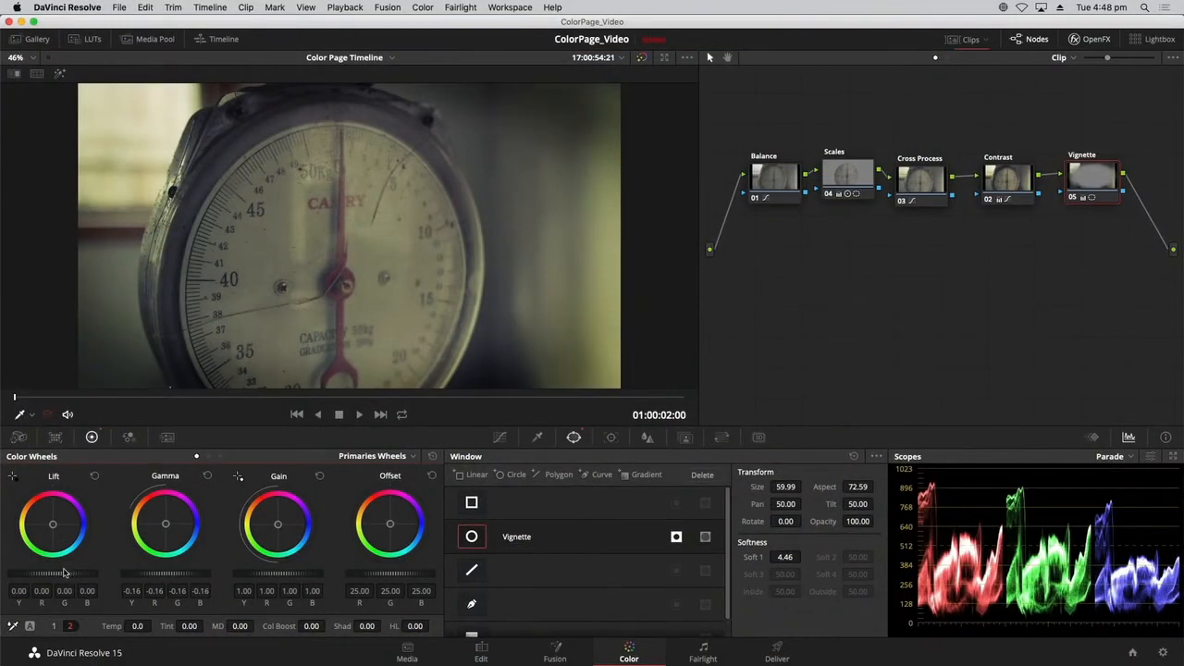
pyautogui.moveTo(165, 575); pyautogui.dragTo(182, 574)
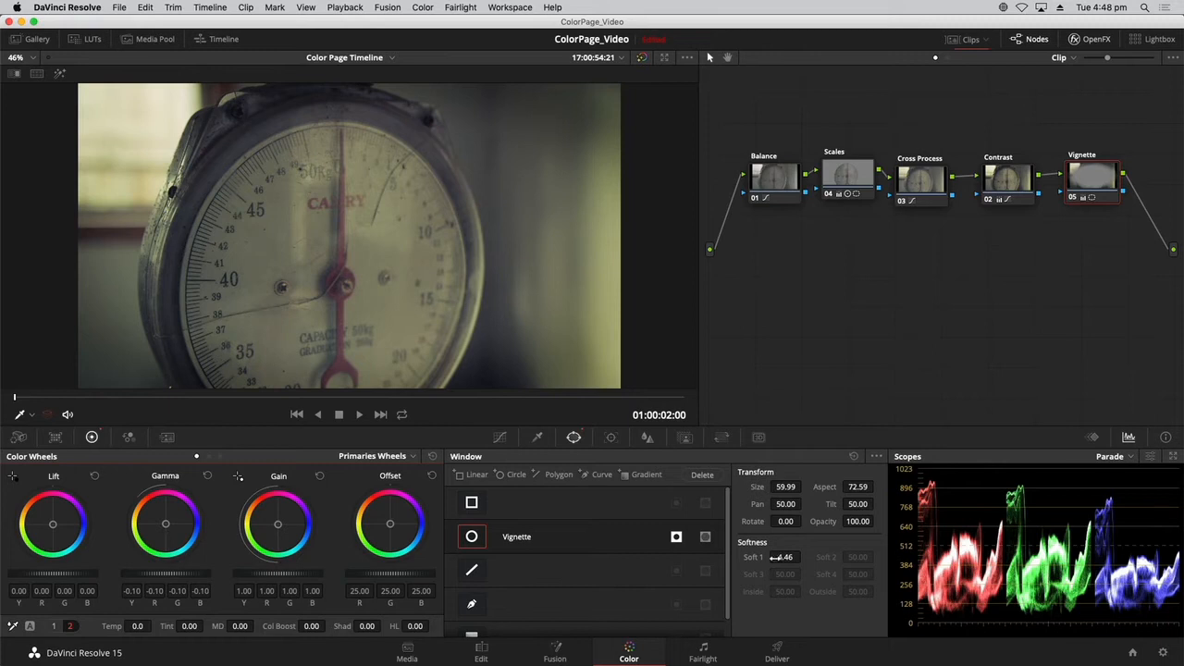
pyautogui.moveTo(789, 557); pyautogui.dragTo(808, 557)
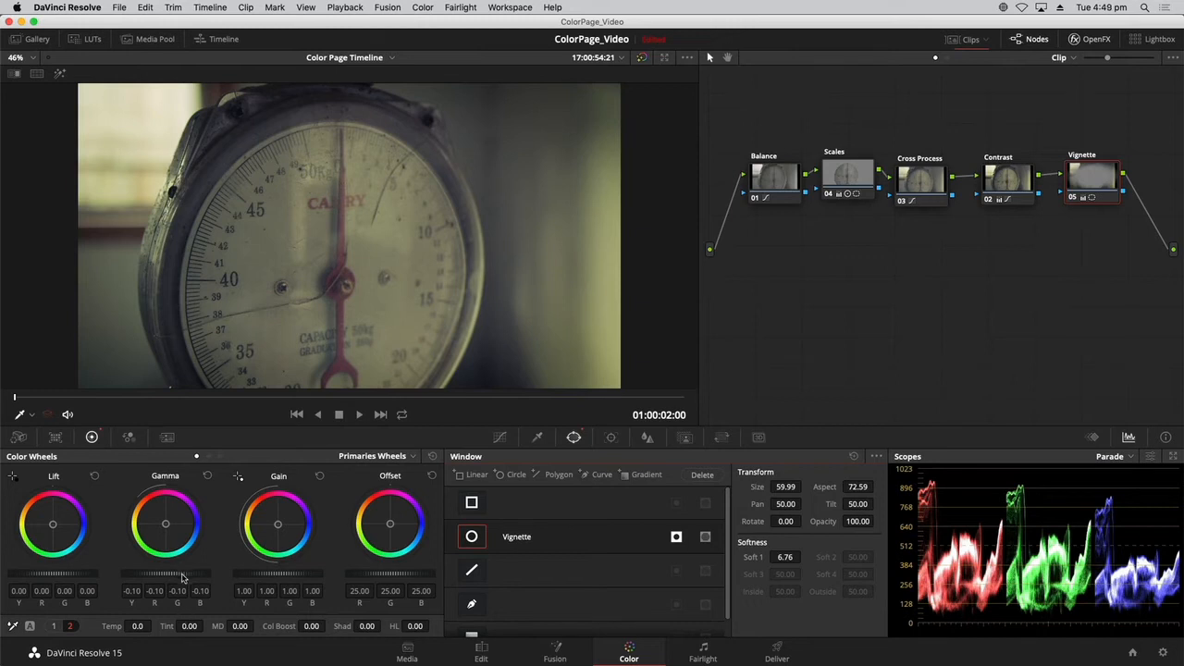
pyautogui.moveTo(185, 574); pyautogui.dragTo(177, 574)
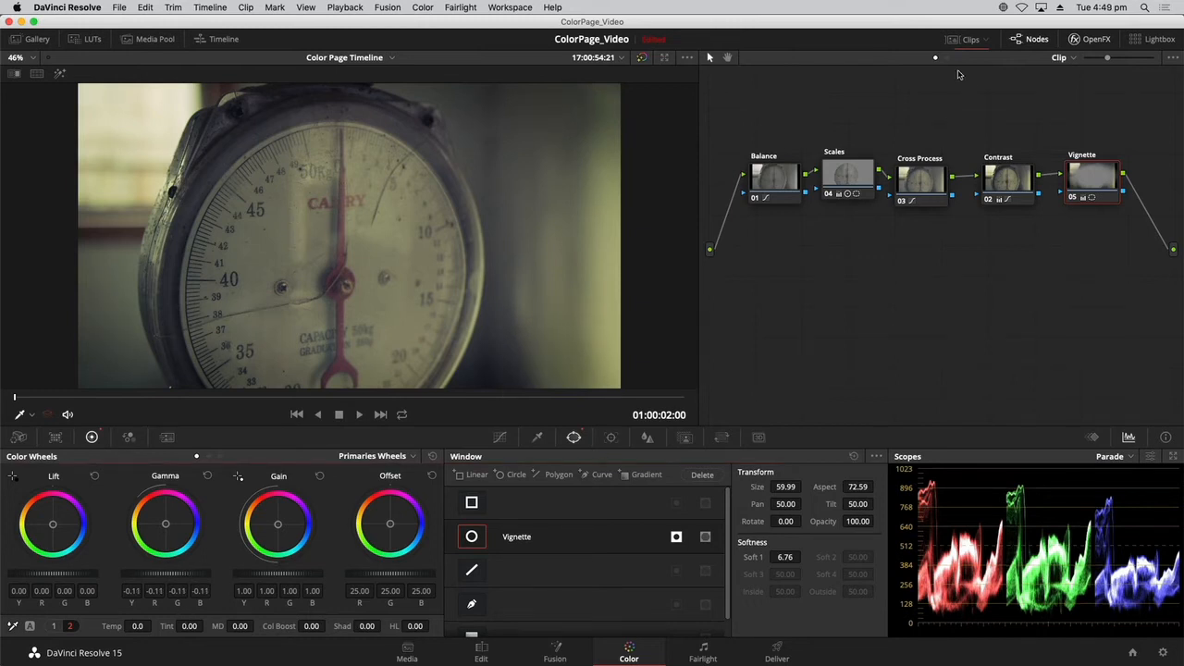
# Show the clip thumbnails and raise the Vignette node's gamma slightly
pyautogui.click(952, 41)
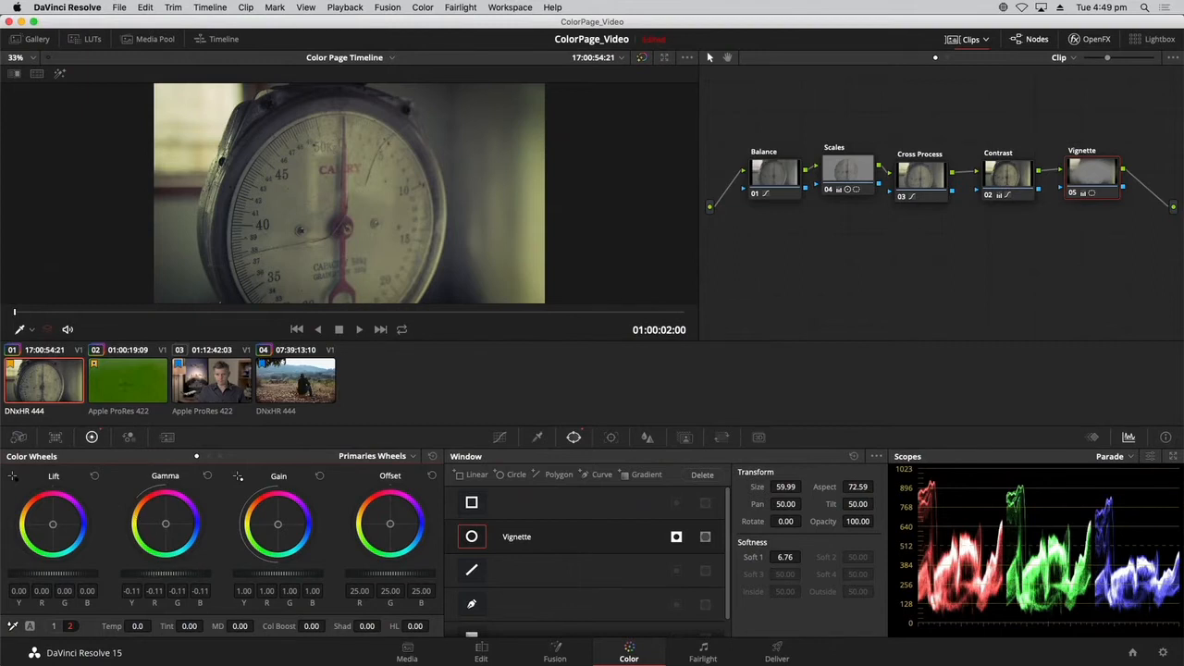
pyautogui.moveTo(157, 574); pyautogui.dragTo(216, 574)
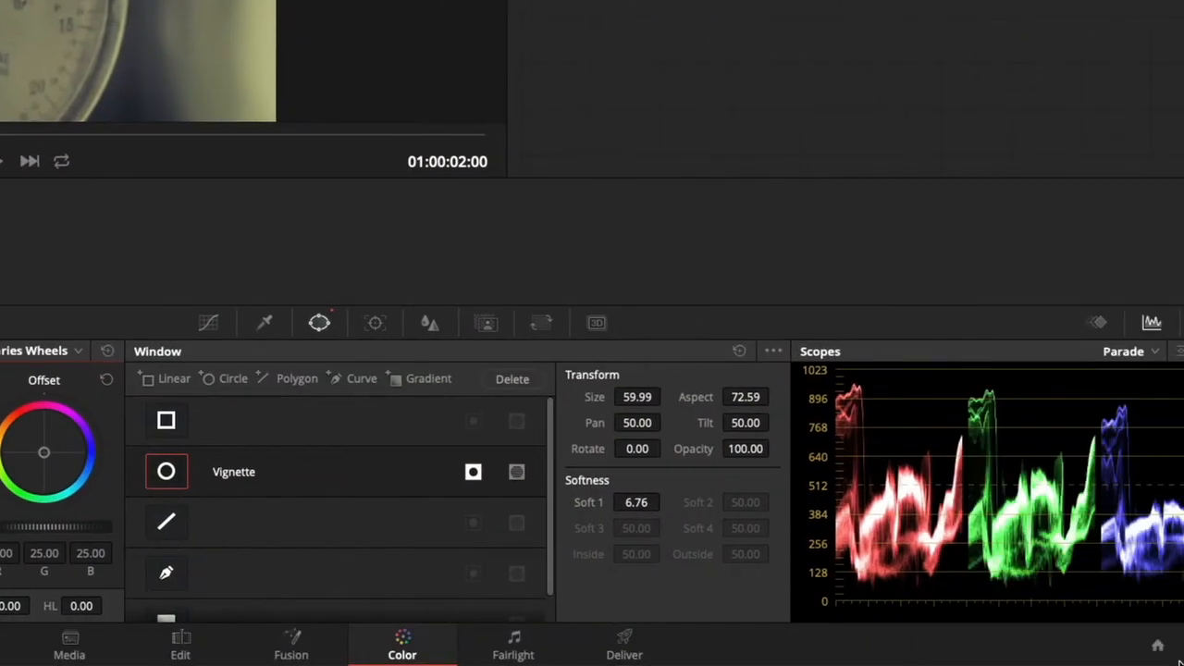
# Save the Vignette window as a new Power Windows preset named Vignette
pyautogui.click(772, 353)
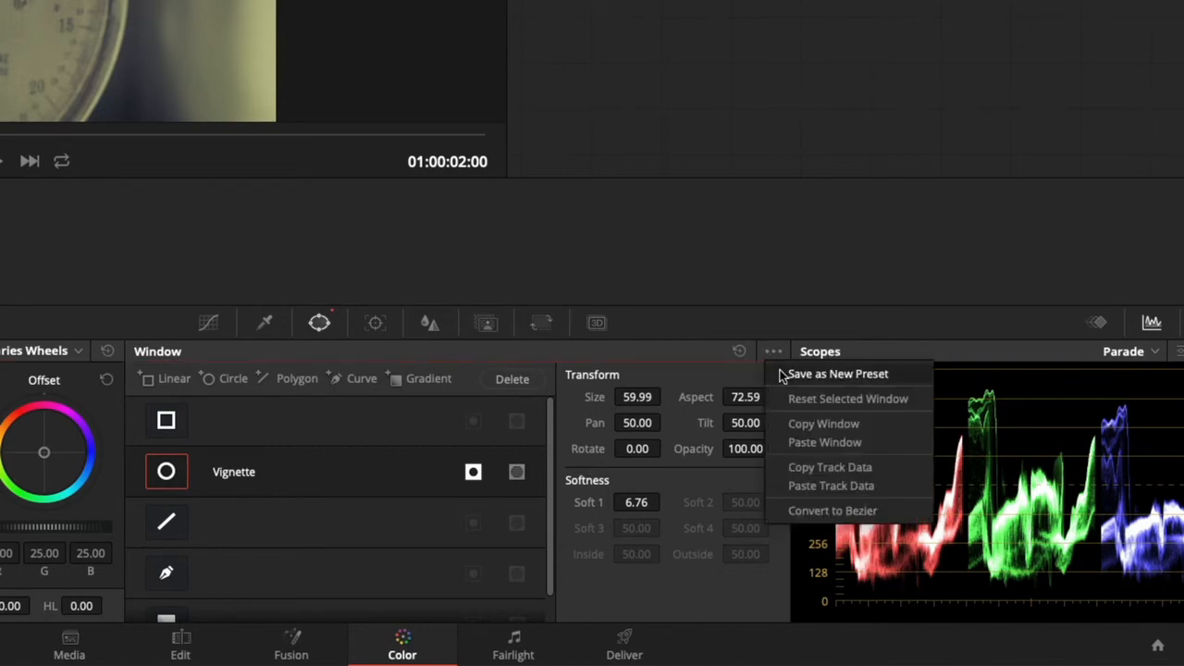
pyautogui.click(787, 374)
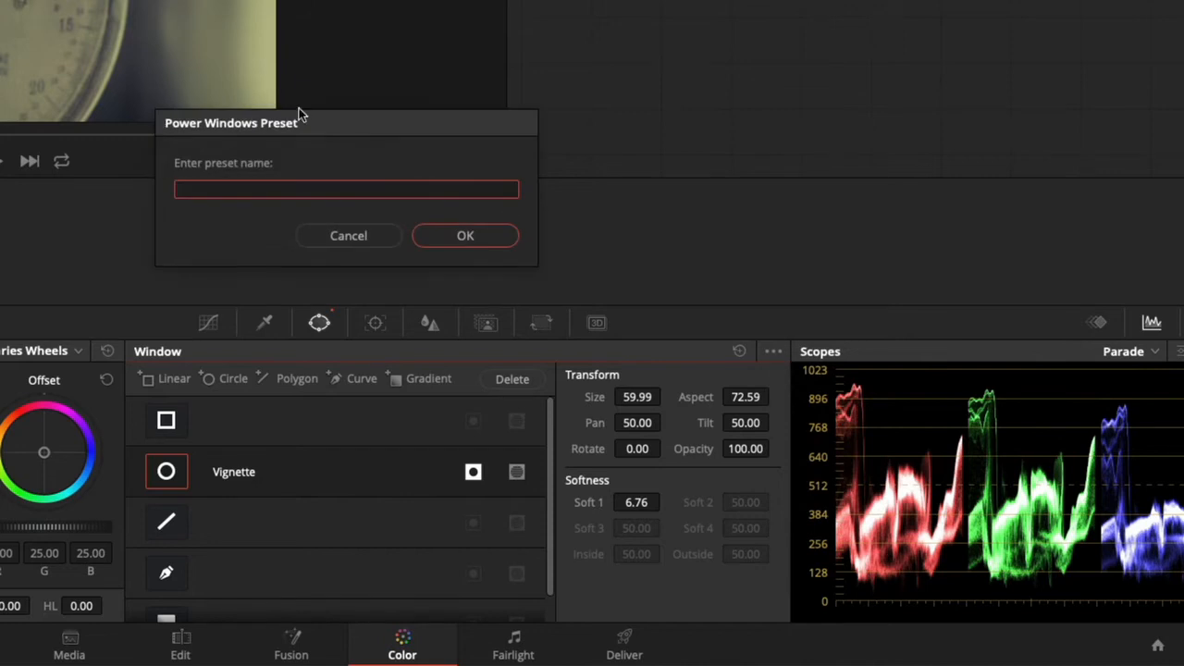
pyautogui.moveTo(312, 121); pyautogui.dragTo(584, 175)
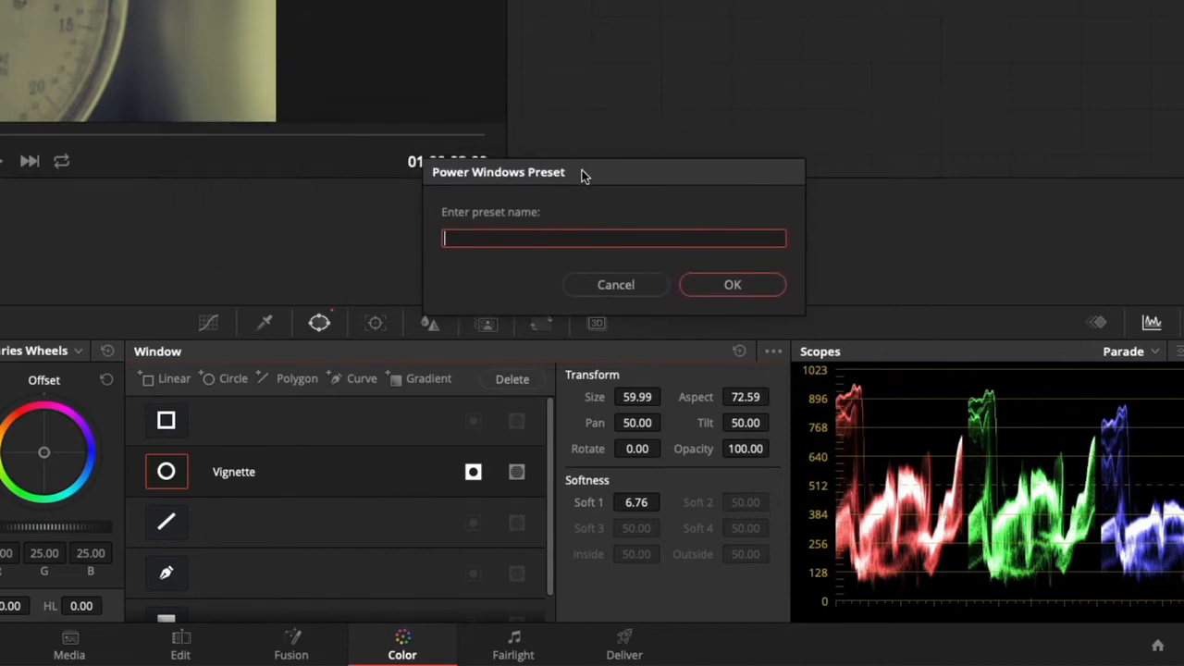
pyautogui.write('Vignette')
pyautogui.click(730, 286)
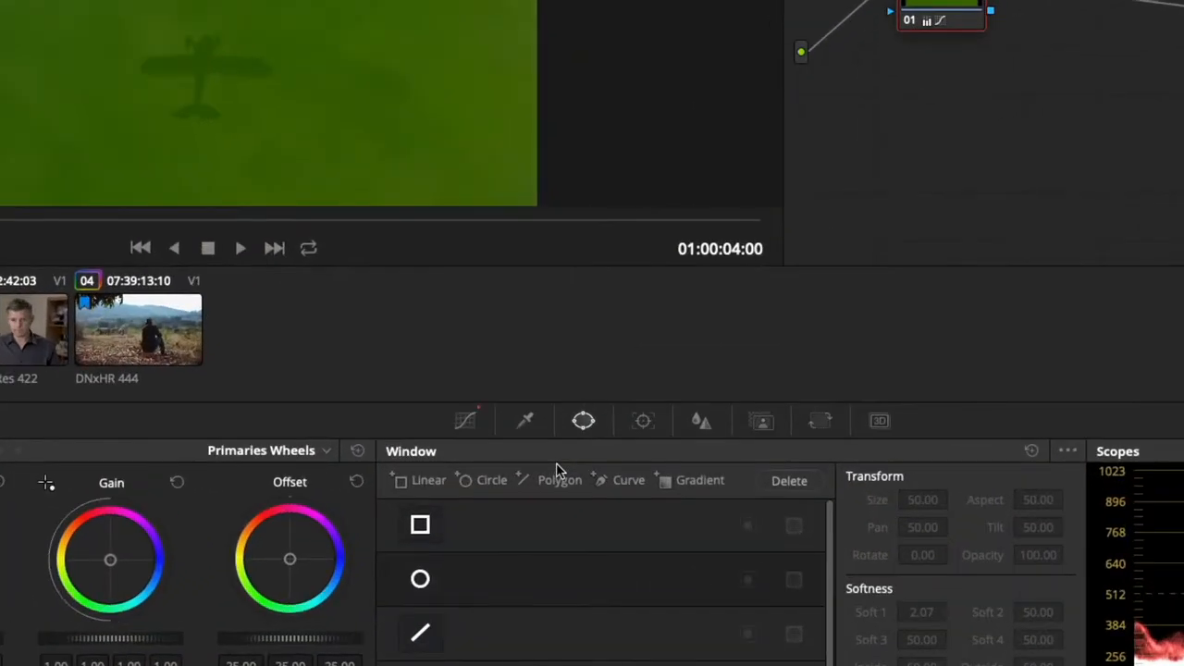
# Open the HSL Qualifier for the green airplane clip
pyautogui.click(525, 421)
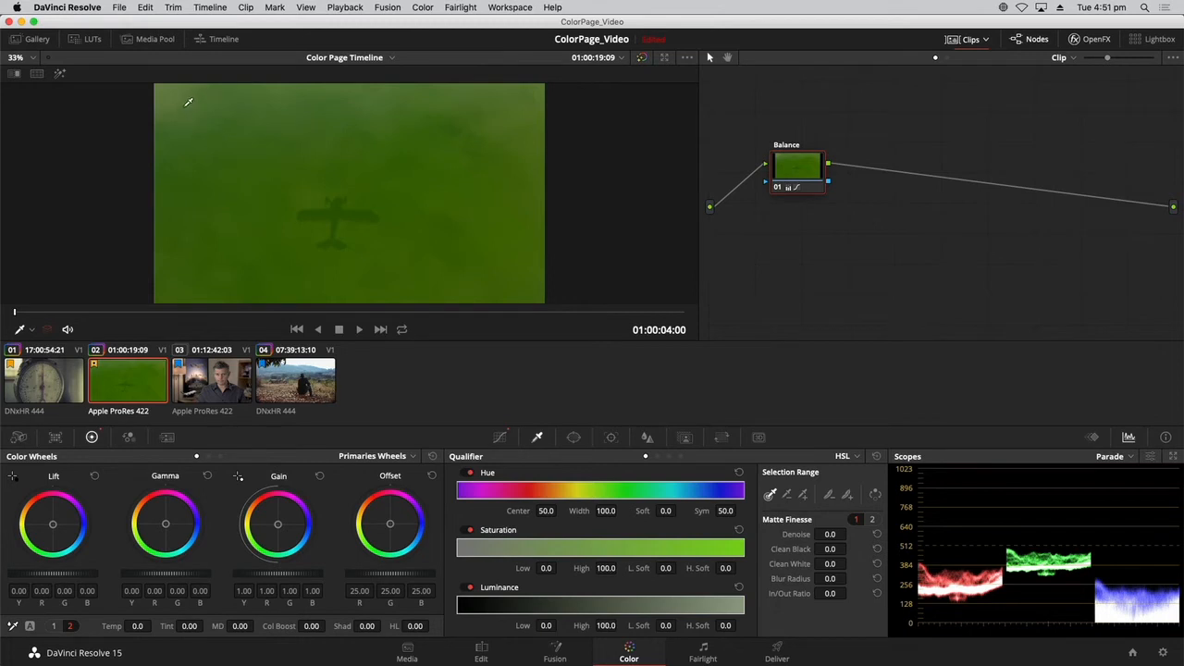
pyautogui.click(197, 107)
pyautogui.moveTo(207, 111)
pyautogui.mouseDown()
pyautogui.moveTo(366, 159)
pyautogui.moveTo(446, 207)
pyautogui.mouseUp()
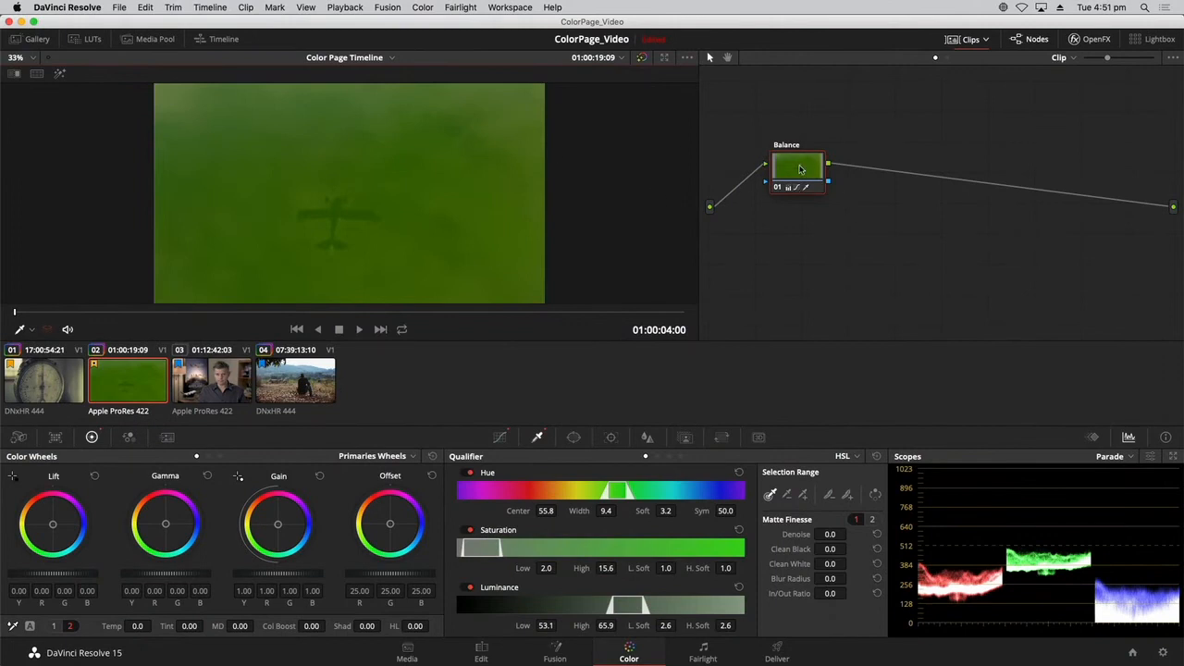
pyautogui.moveTo(801, 170); pyautogui.dragTo(805, 200)
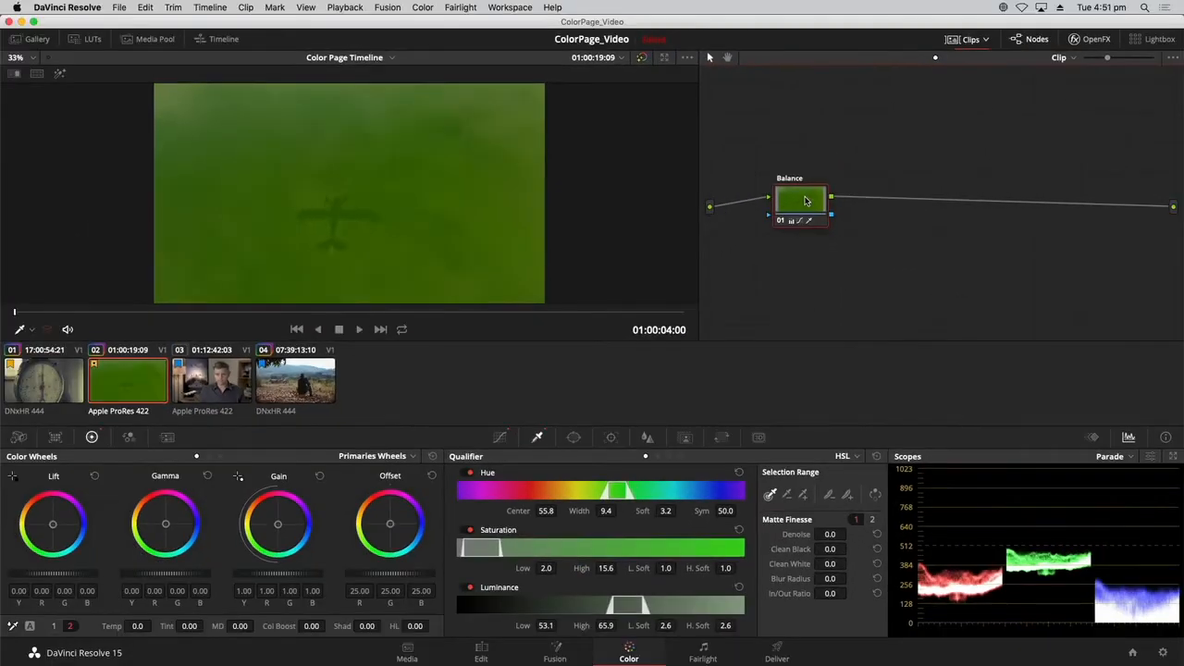
pyautogui.press('super+z')
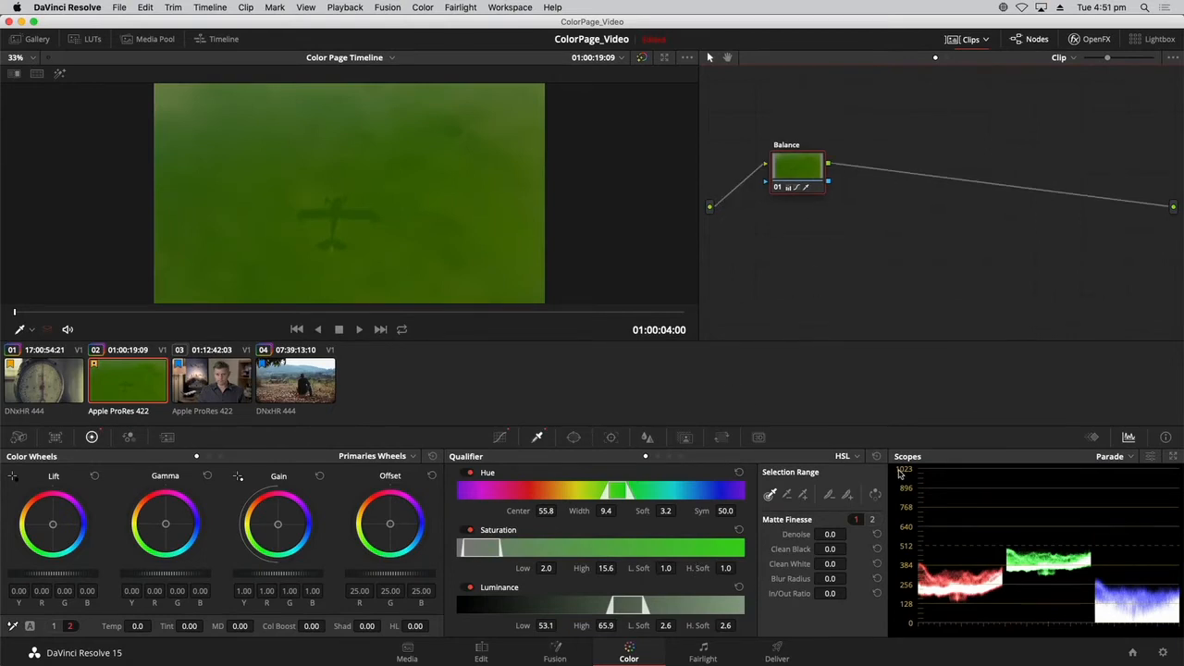
pyautogui.press('super+z')
# Reposition the Balance node, add a serial node after it and label the new node Blue Water
pyautogui.moveTo(800, 163); pyautogui.dragTo(787, 183)
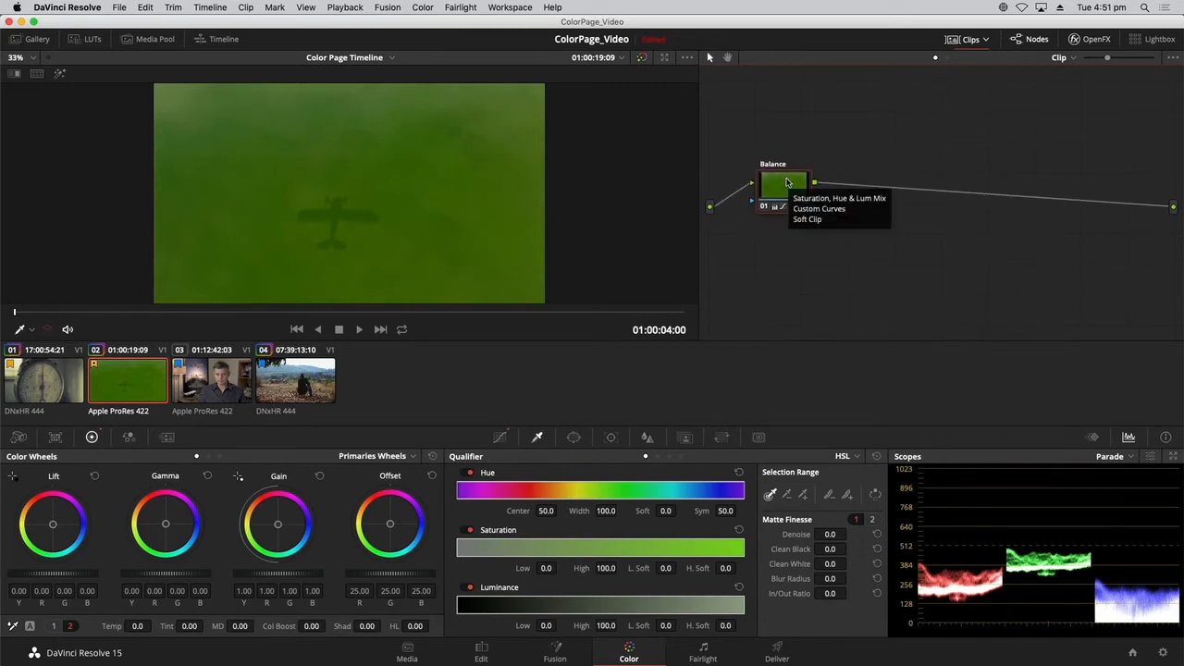
pyautogui.hotkey('alt', 's')
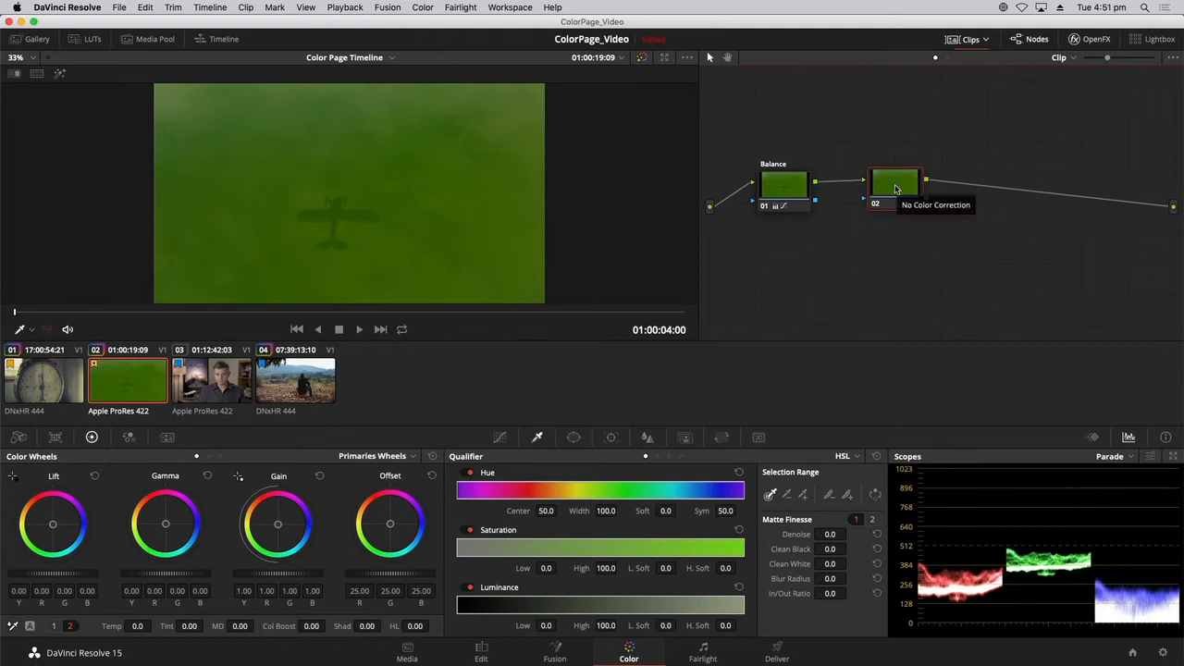
pyautogui.rightClick(896, 189)
pyautogui.click(930, 211)
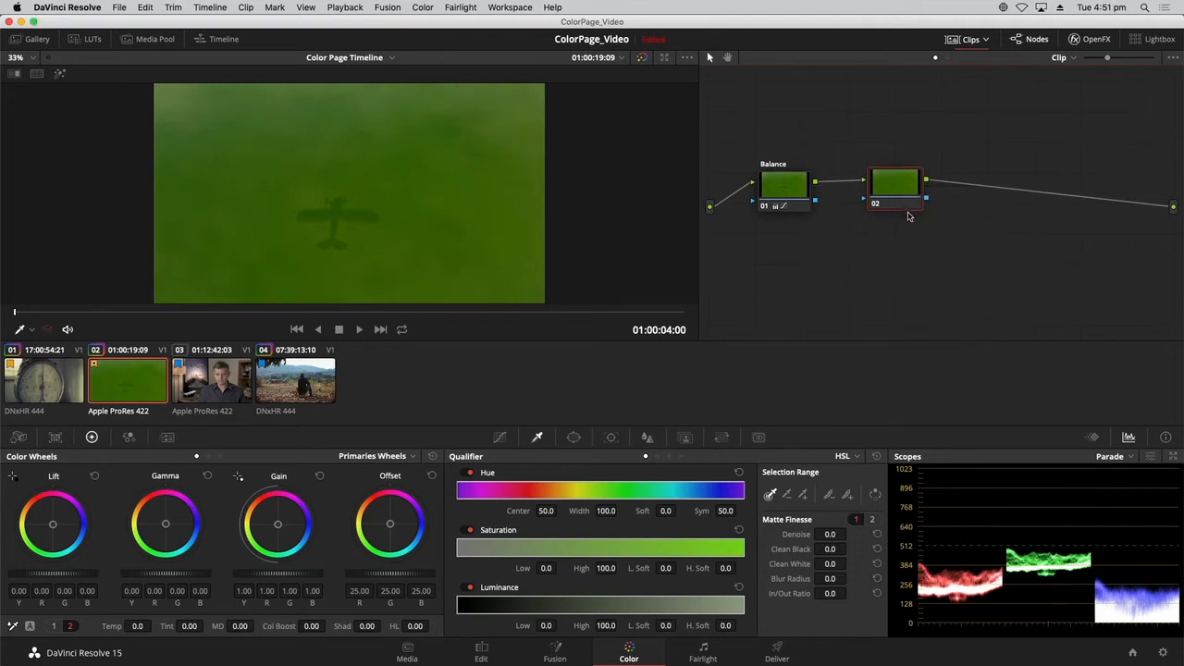
pyautogui.write('Blue Water')
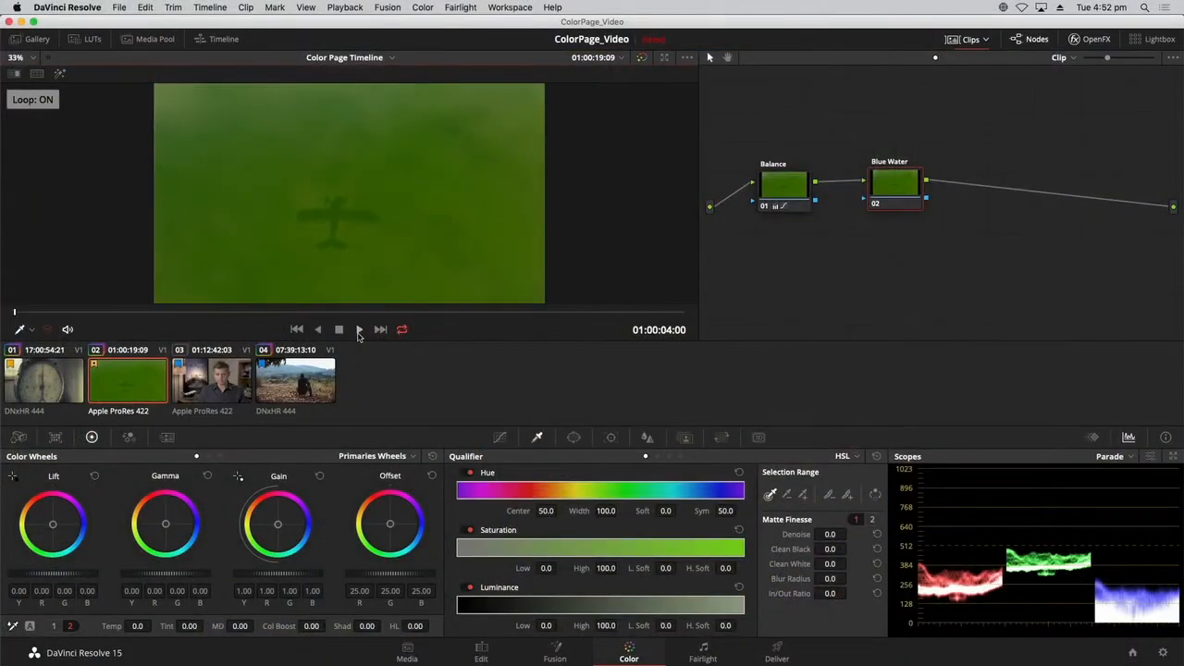
# Highlight the Blue Water node's qualified selection in an enlarged viewer and widen the qualifier's hue width to 16.1
pyautogui.click(359, 330)
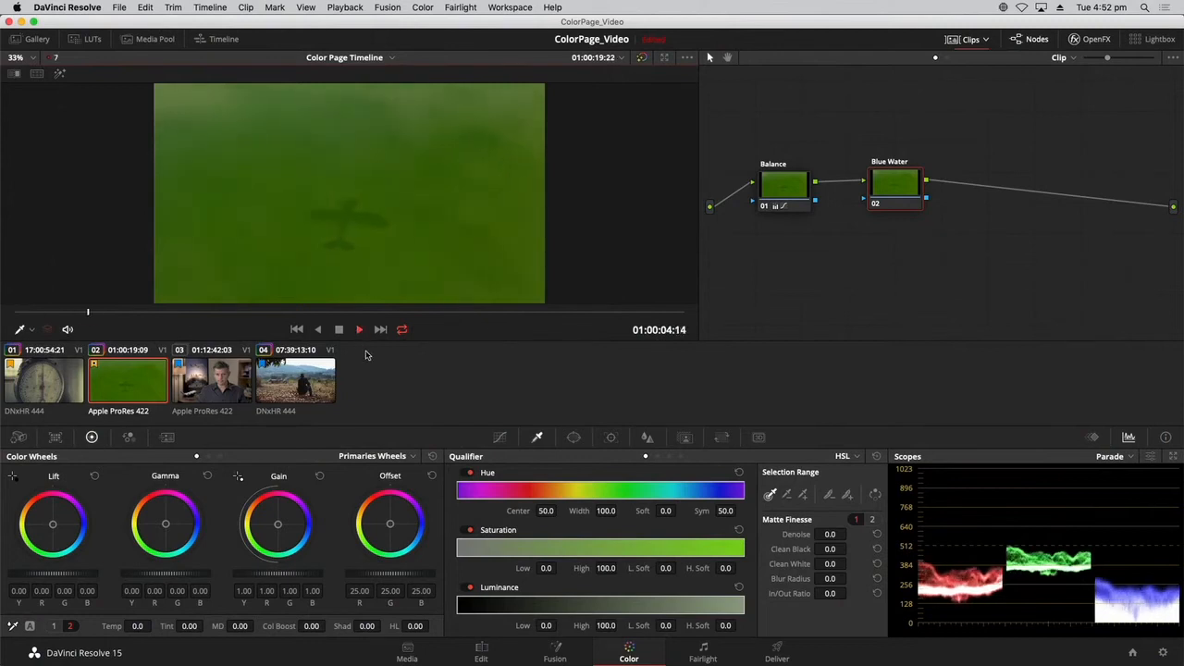
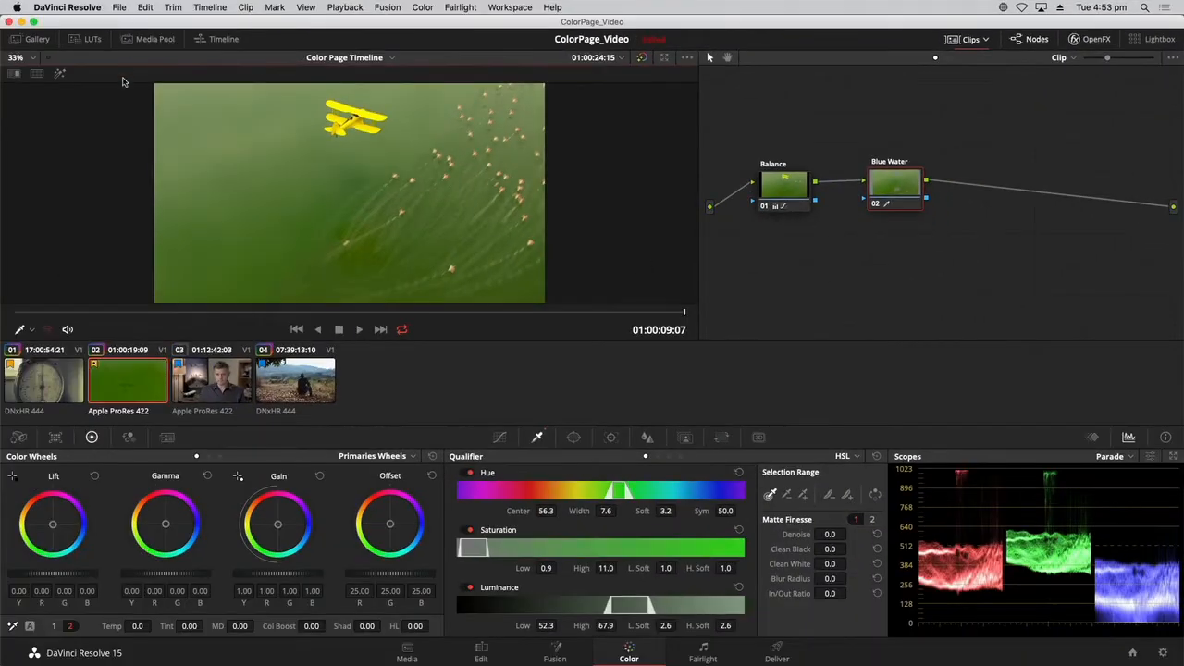
pyautogui.click(59, 75)
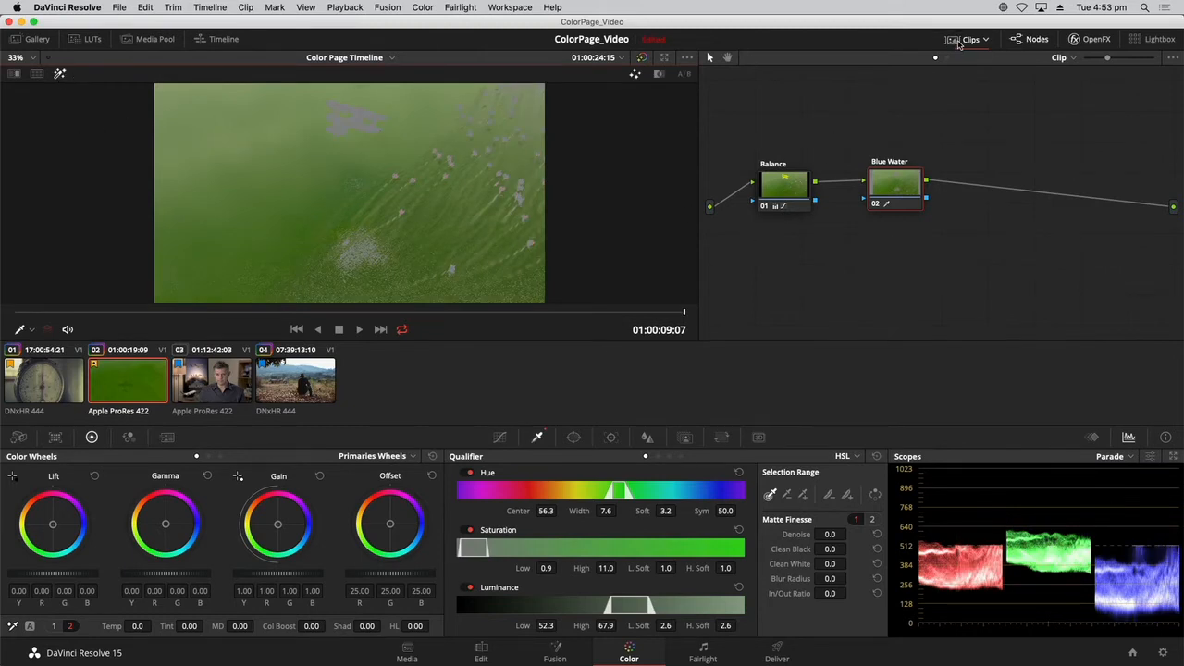
pyautogui.click(957, 40)
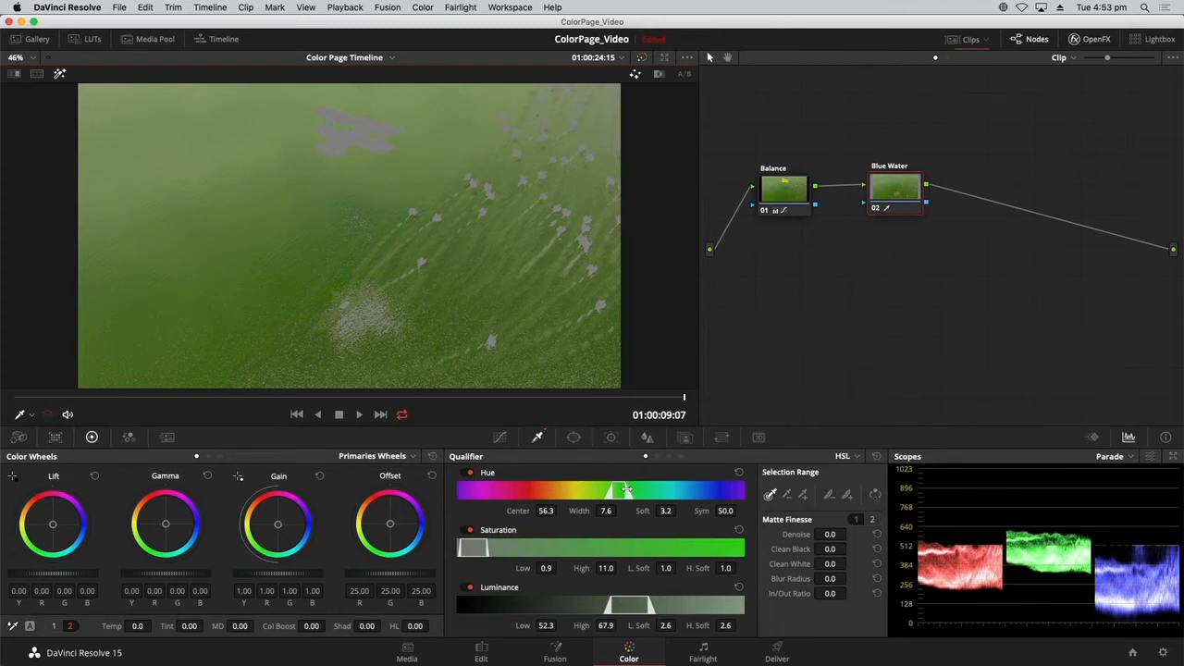
pyautogui.moveTo(626, 490); pyautogui.dragTo(637, 489)
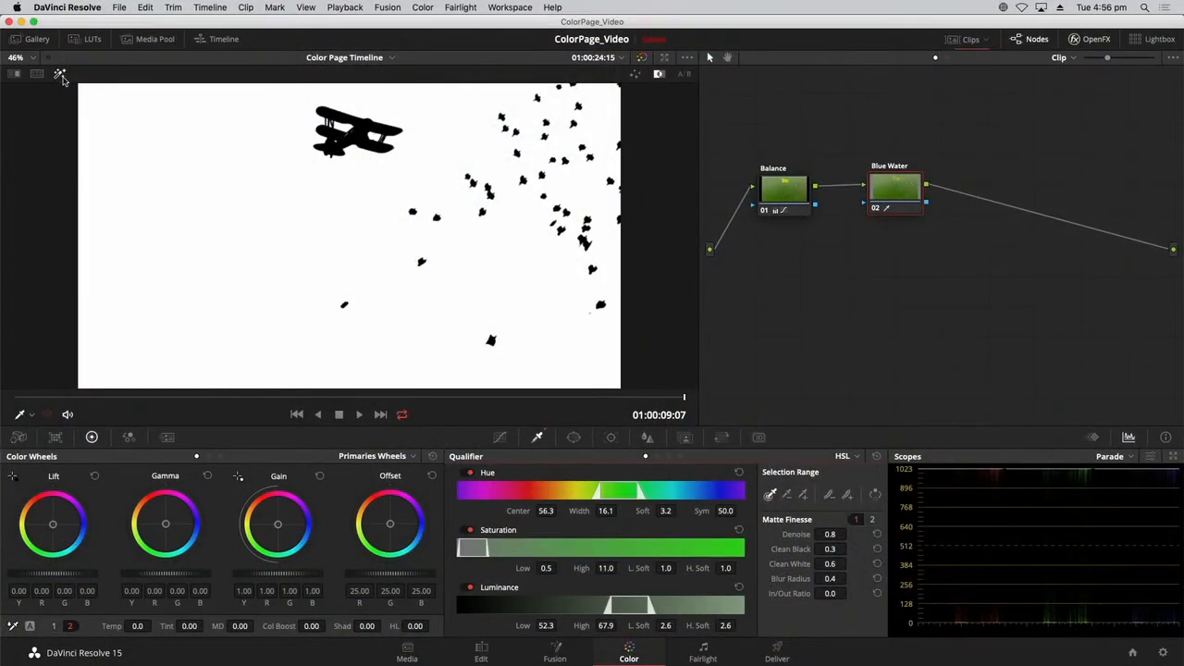
pyautogui.click(61, 74)
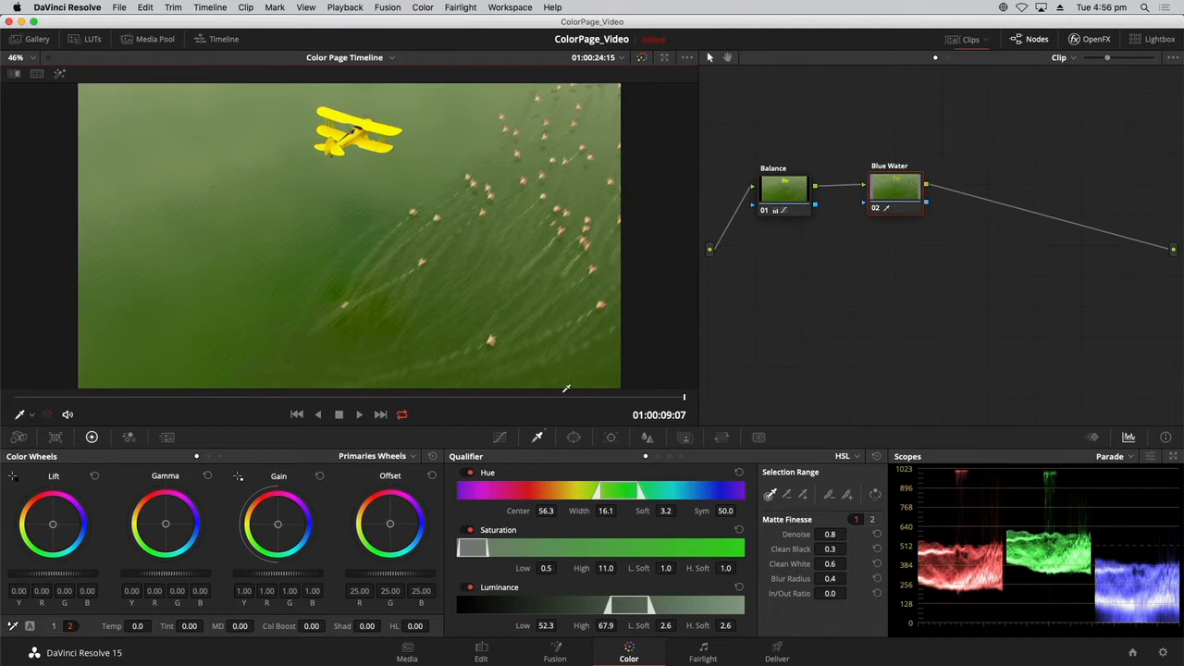
# Raise the black point of the Blue Water node's blue curve to turn the water blue and set its gamma to -0.02
pyautogui.click(498, 439)
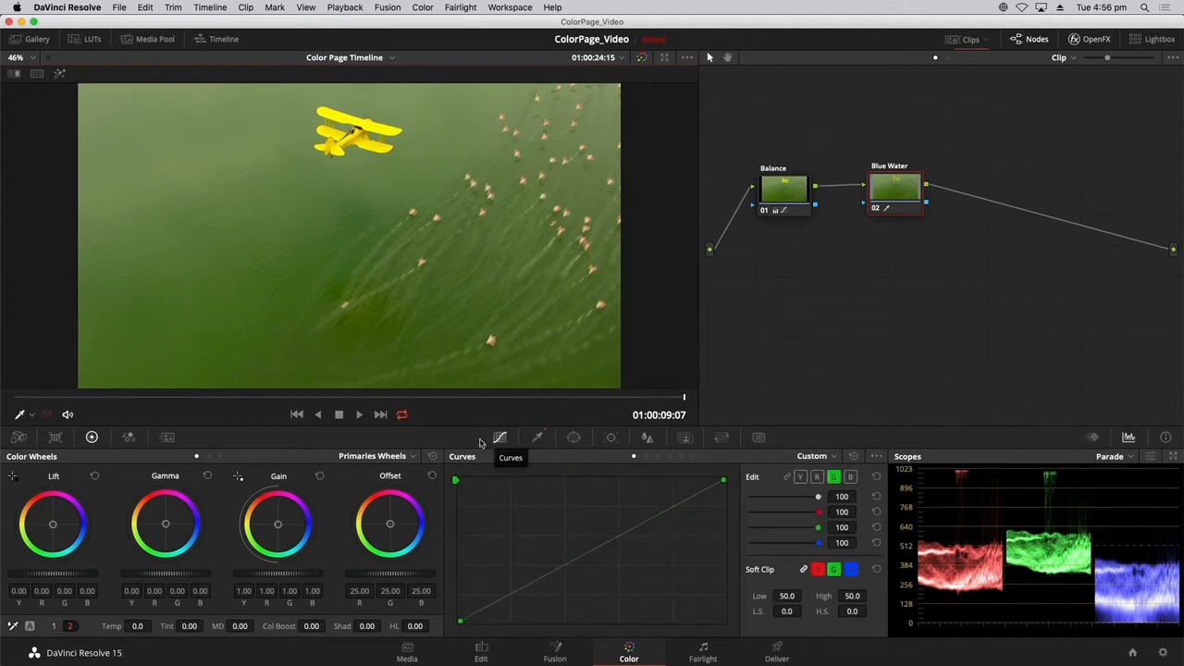
pyautogui.click(54, 626)
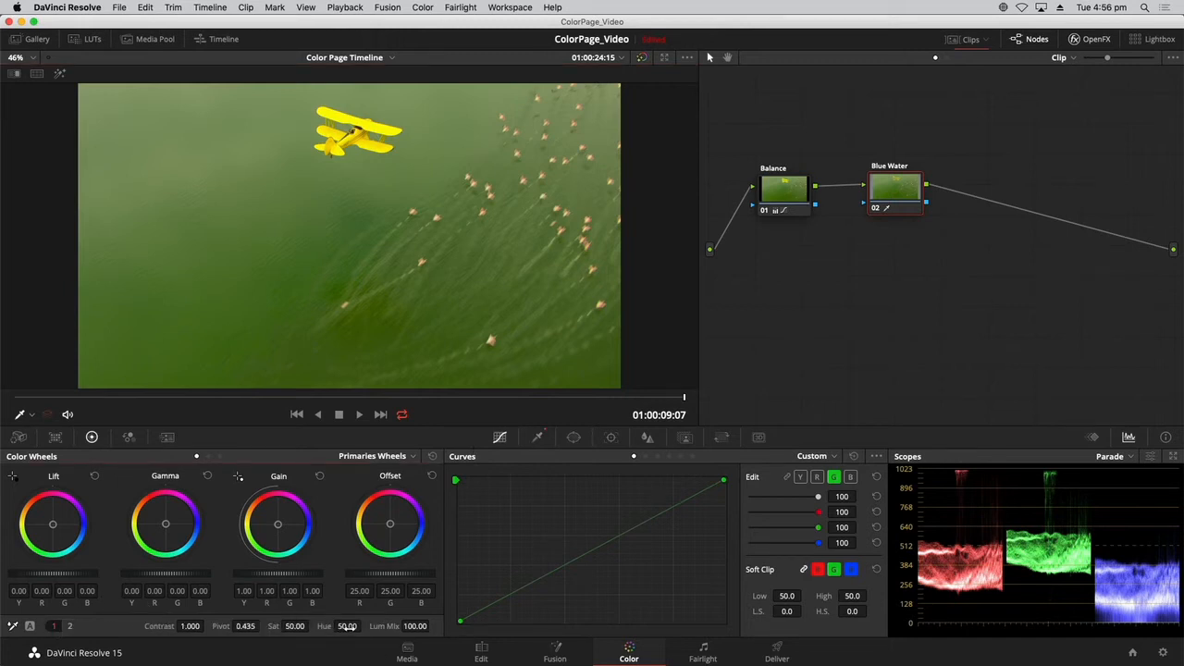
pyautogui.moveTo(347, 626)
pyautogui.mouseDown()
pyautogui.moveTo(365, 626)
pyautogui.moveTo(357, 615)
pyautogui.mouseUp()
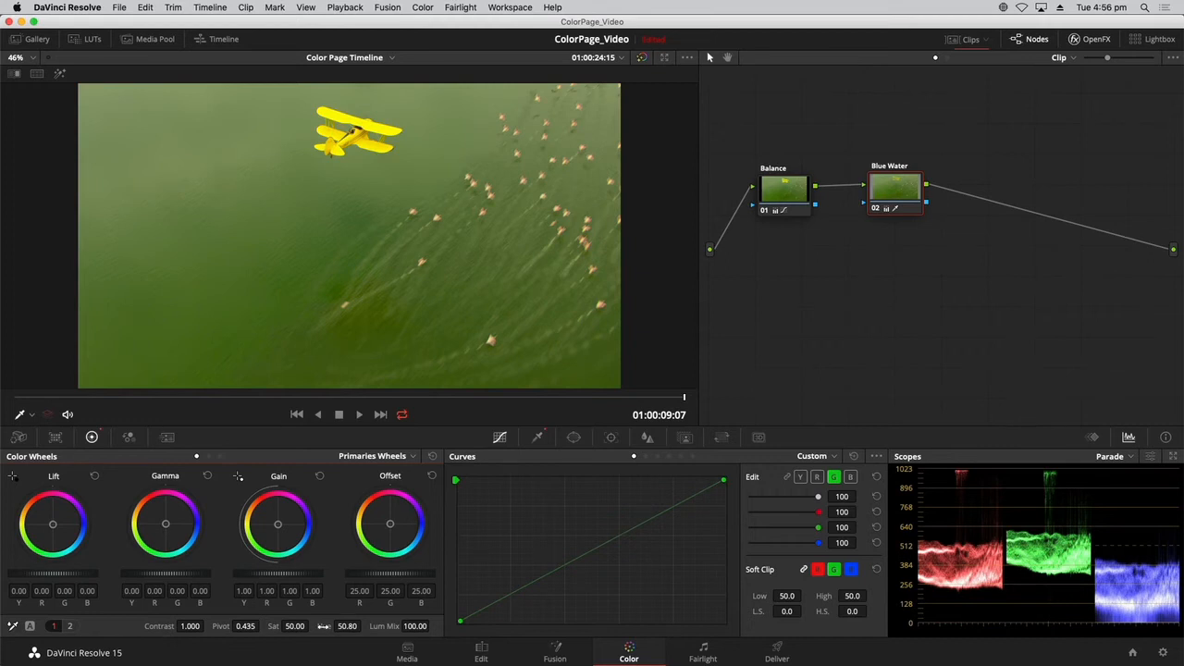
pyautogui.doubleClick(323, 627)
pyautogui.click(851, 476)
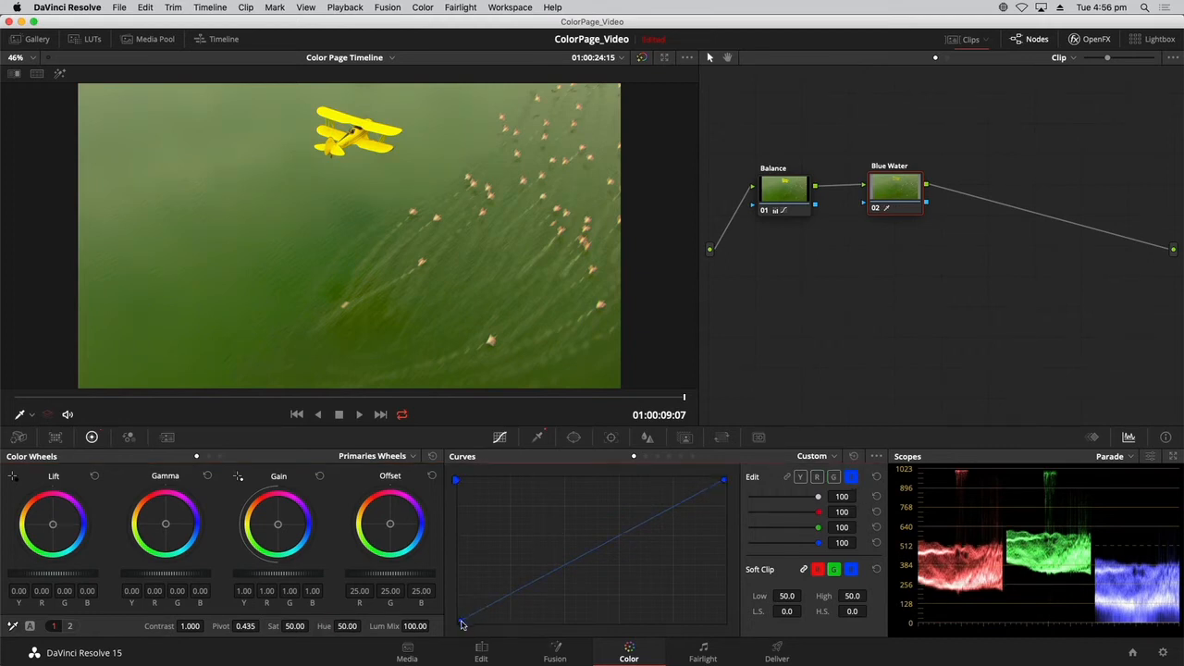
pyautogui.moveTo(463, 626); pyautogui.dragTo(456, 576)
pyautogui.moveTo(457, 568); pyautogui.dragTo(458, 565)
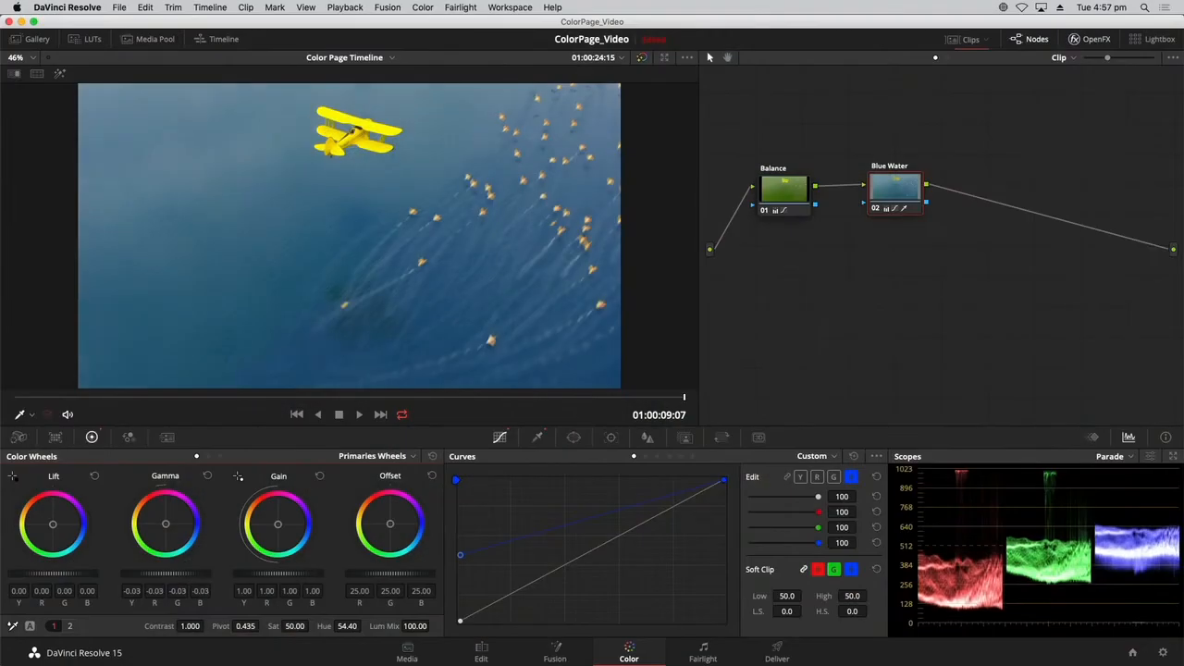
pyautogui.moveTo(166, 574); pyautogui.dragTo(171, 574)
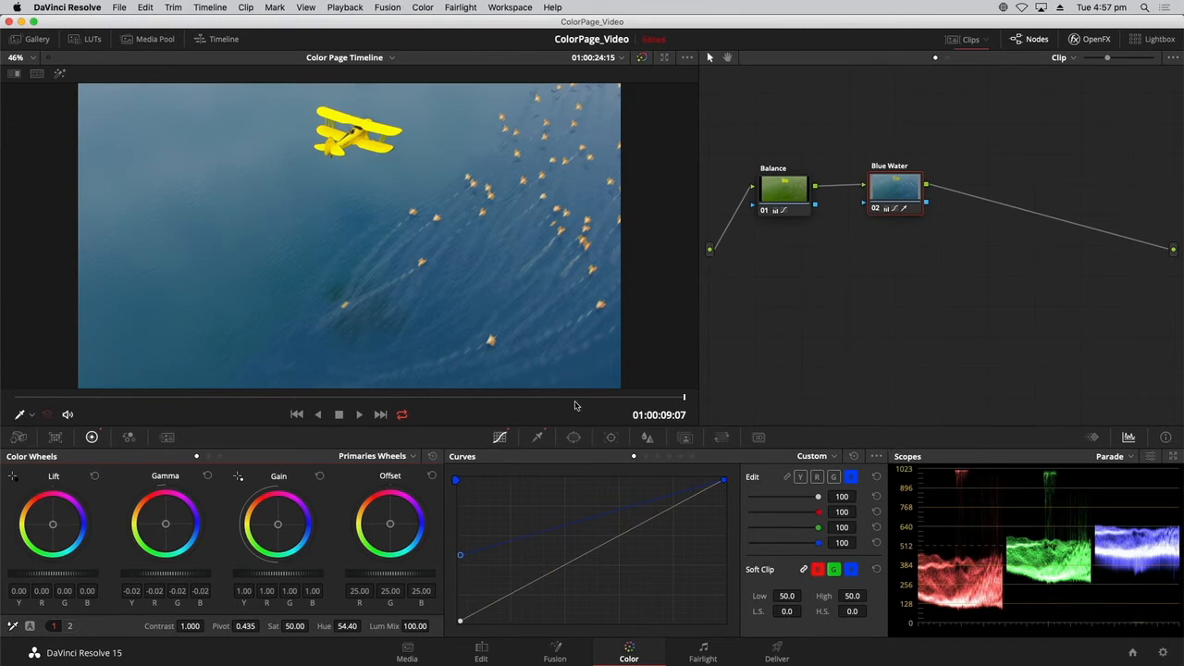
pyautogui.moveTo(574, 404); pyautogui.dragTo(735, 397)
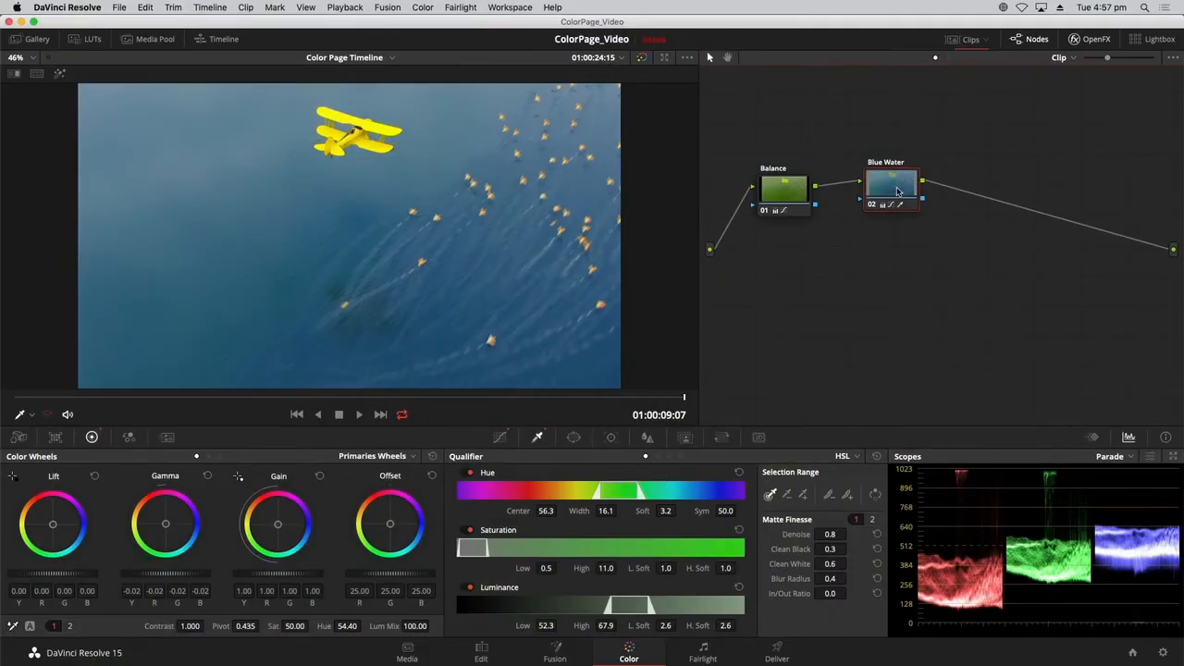
# Add an outside node after Blue Water, space it away from that node and label it Outside
pyautogui.rightClick(897, 191)
pyautogui.moveTo(962, 229)
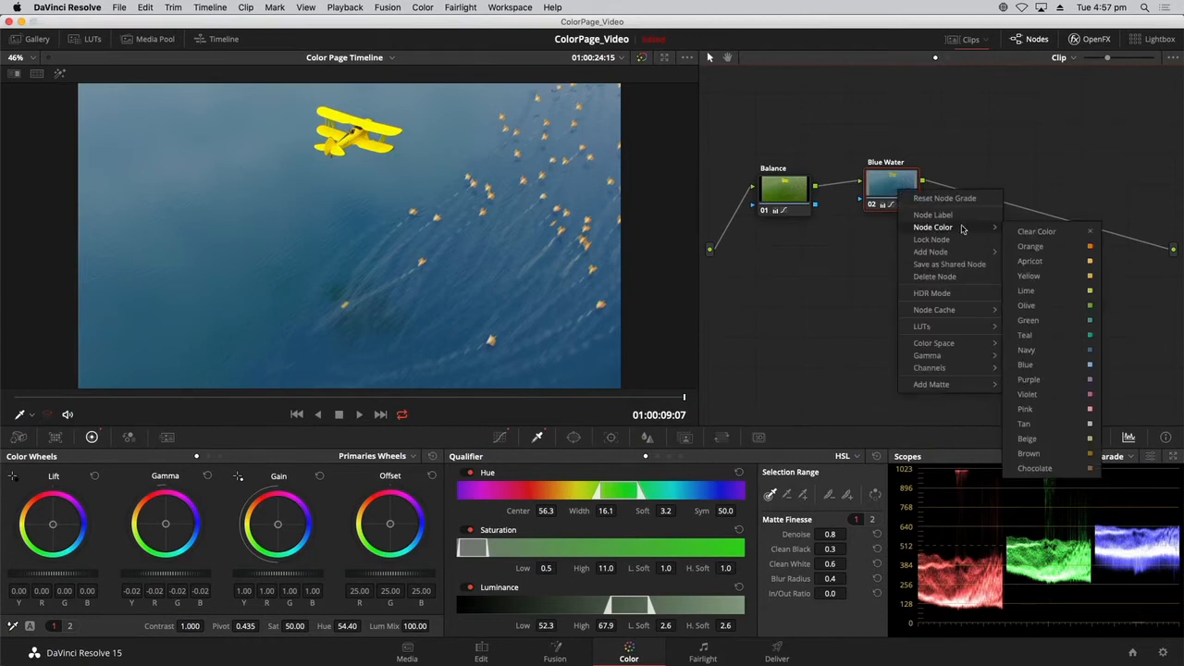
pyautogui.moveTo(964, 254)
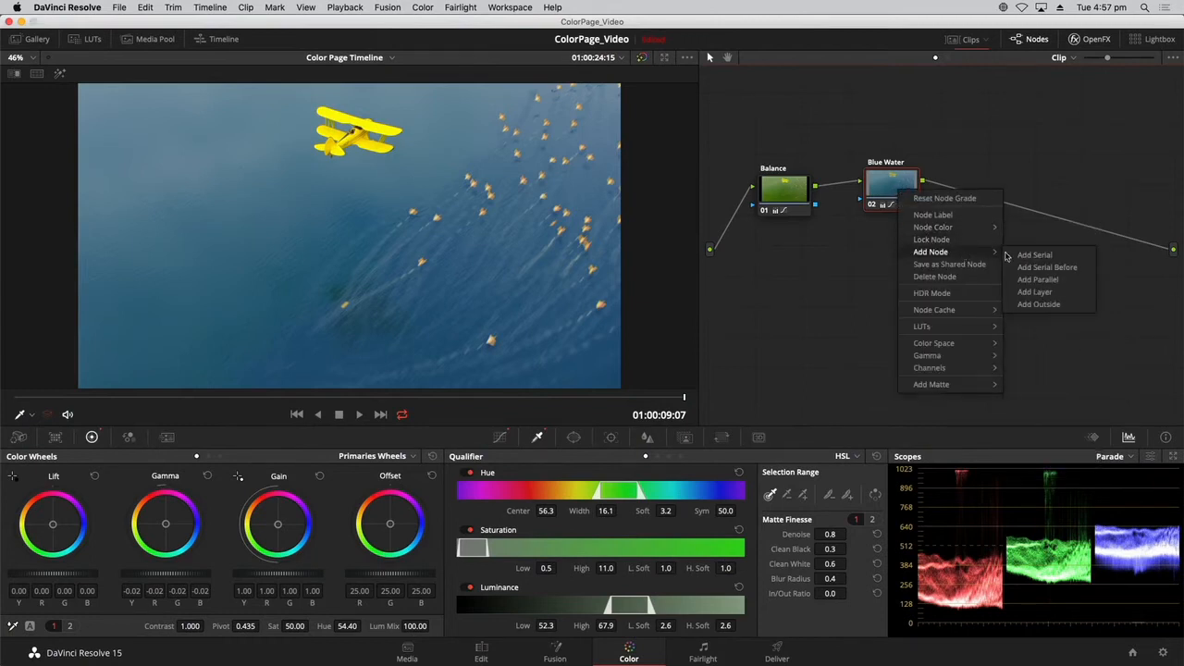
pyautogui.click(1064, 306)
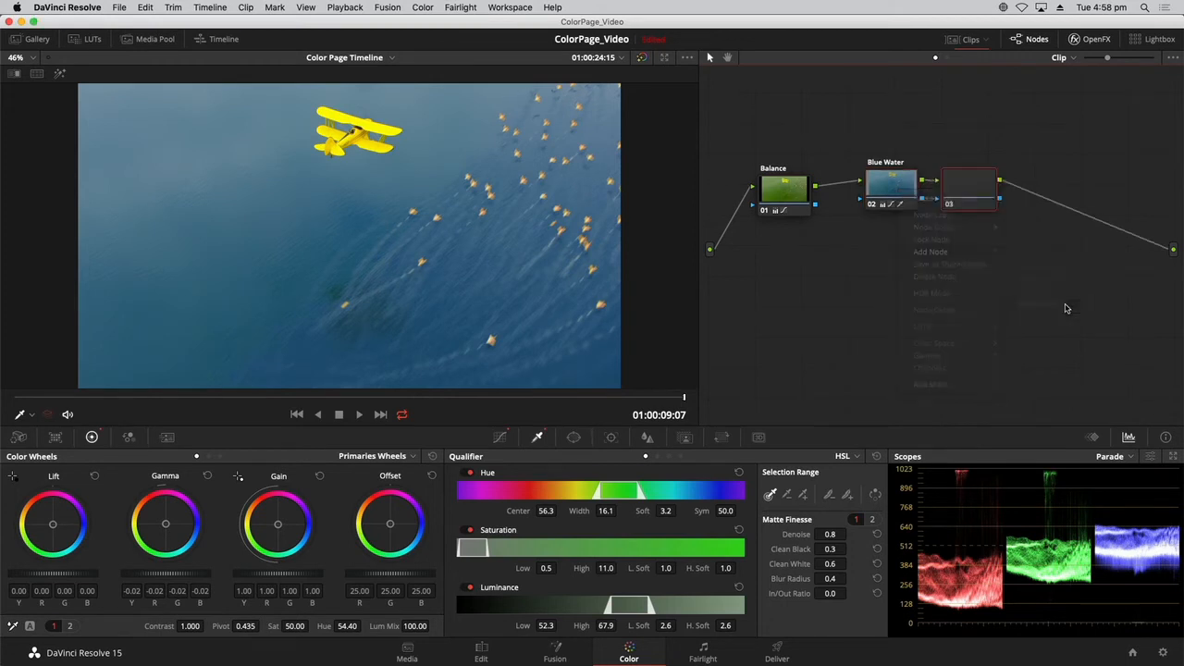
pyautogui.moveTo(979, 190); pyautogui.dragTo(1008, 189)
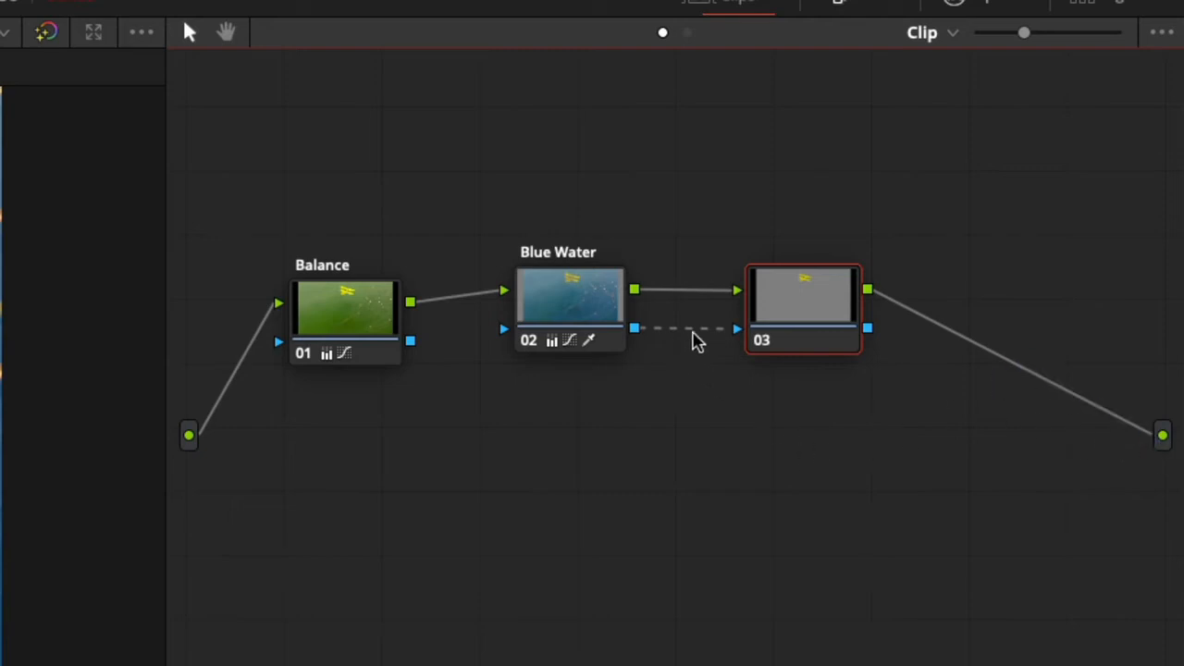
pyautogui.moveTo(793, 321); pyautogui.dragTo(820, 321)
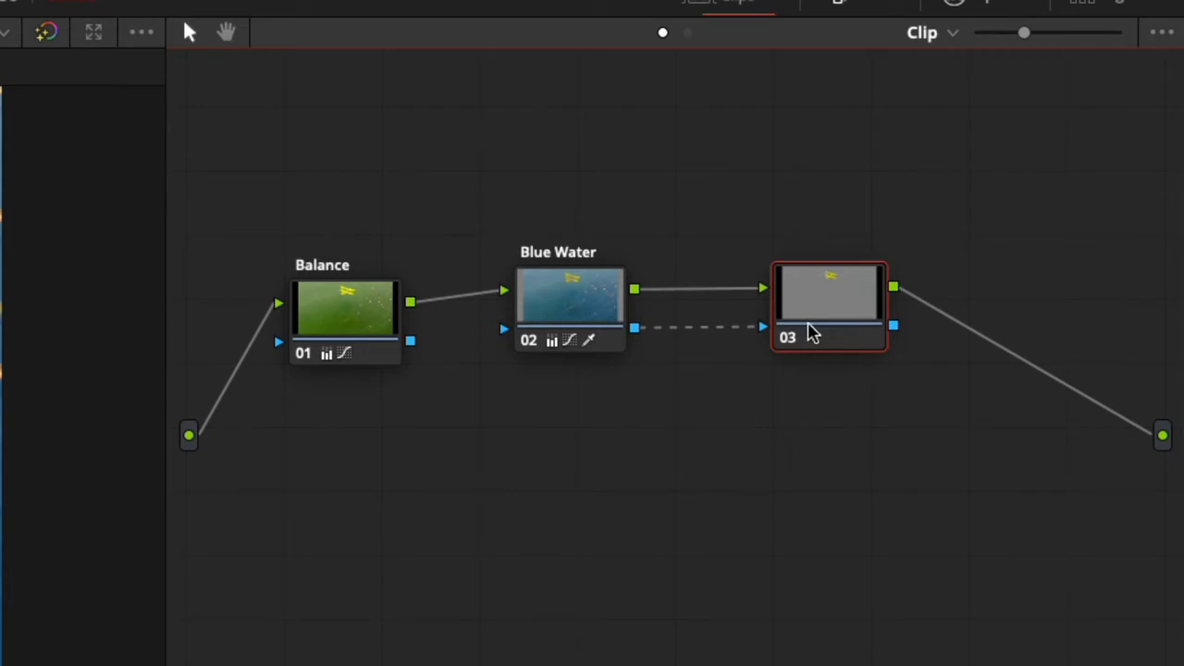
pyautogui.rightClick(813, 308)
pyautogui.click(842, 361)
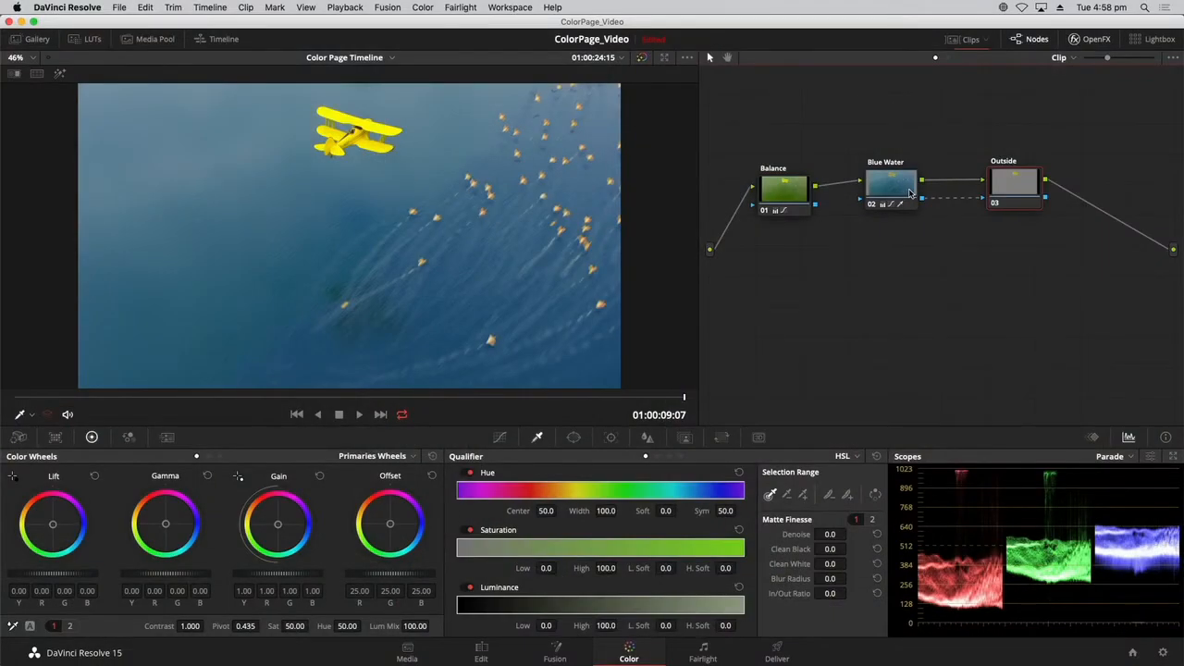
# Link the Outside node's custom curve channels, lower the white point and move the black point slightly inward
pyautogui.moveTo(882, 186)
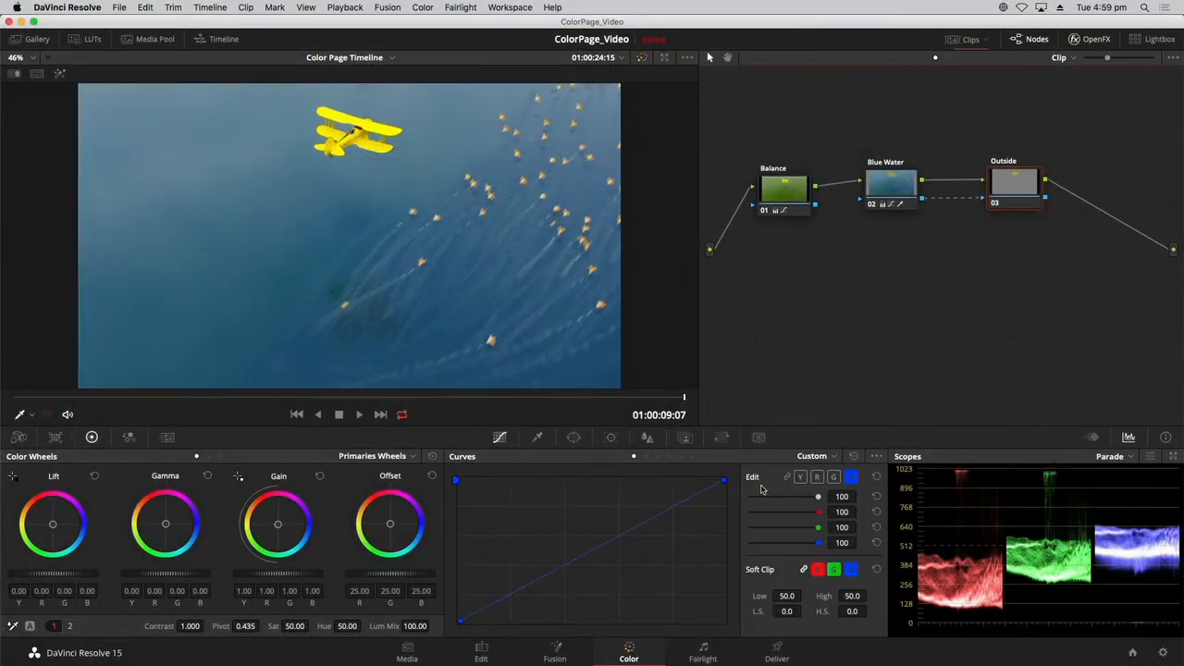
pyautogui.click(787, 477)
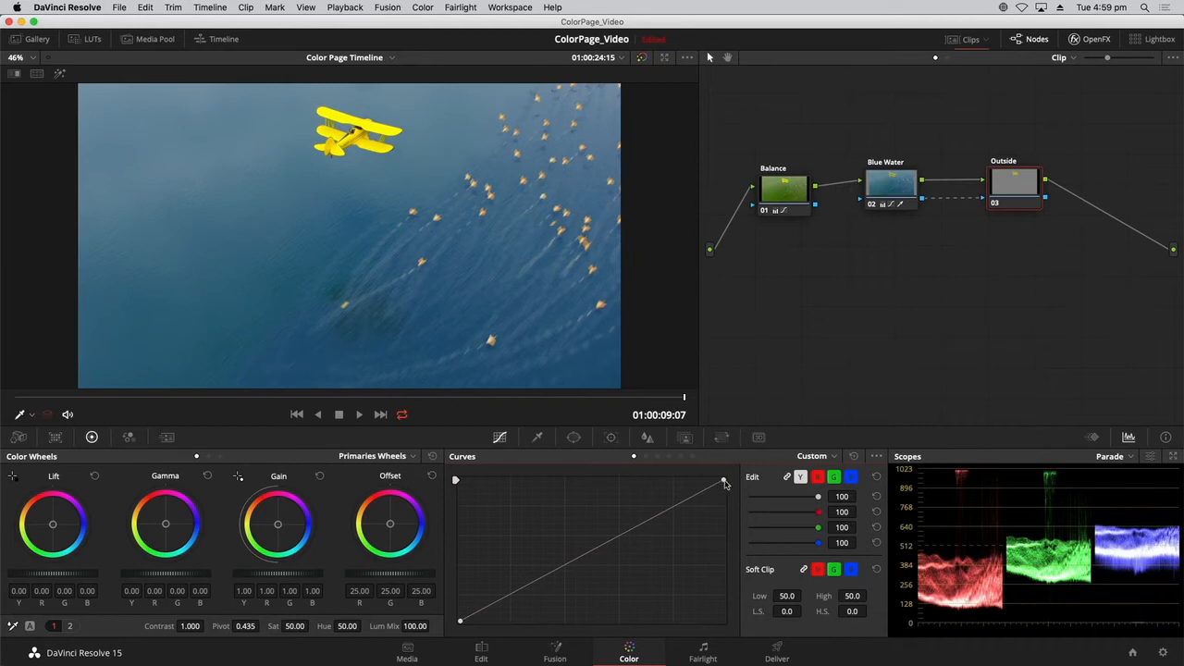
pyautogui.moveTo(726, 483); pyautogui.dragTo(725, 495)
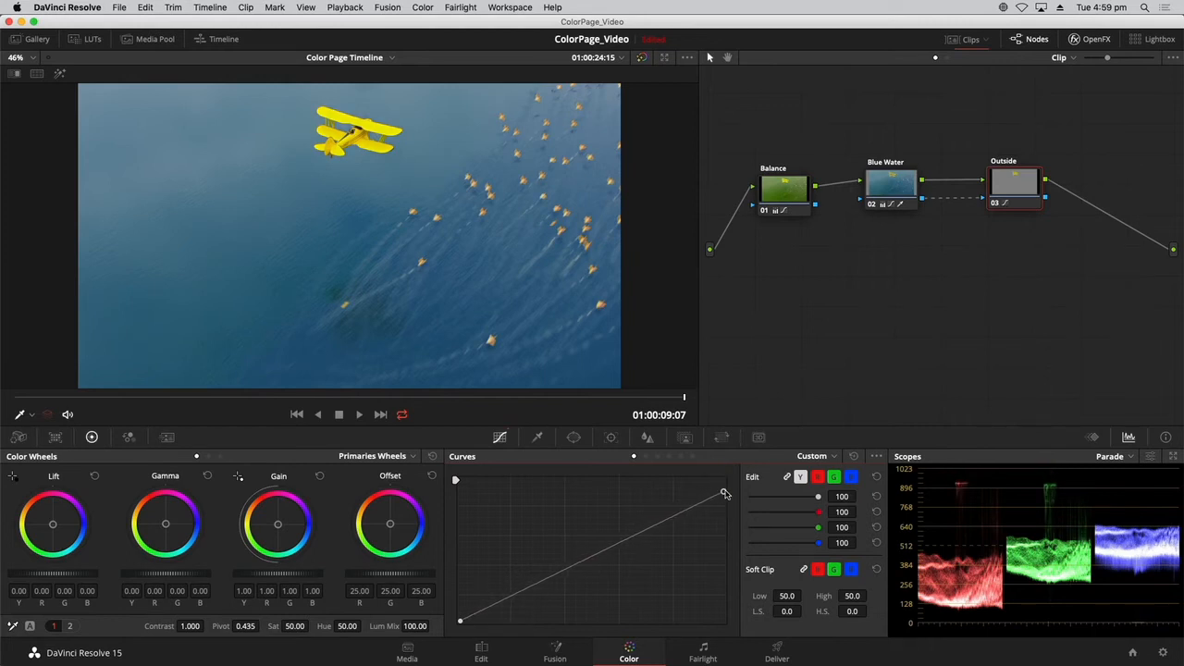
pyautogui.moveTo(462, 622); pyautogui.dragTo(474, 624)
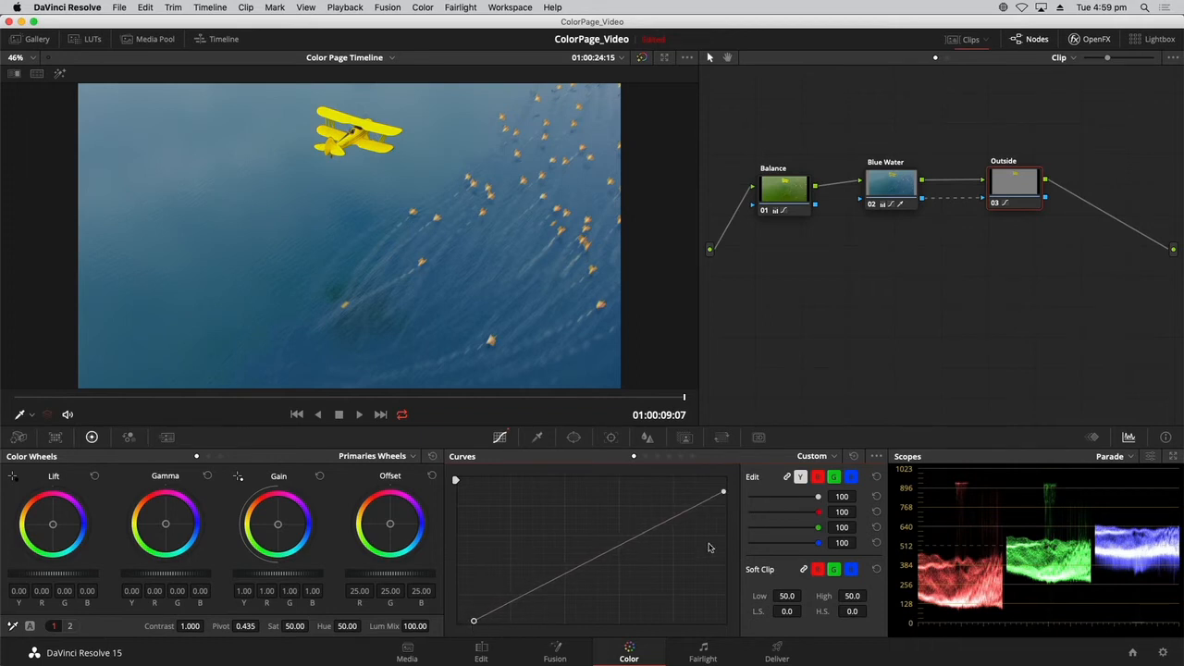
pyautogui.moveTo(726, 494); pyautogui.dragTo(726, 506)
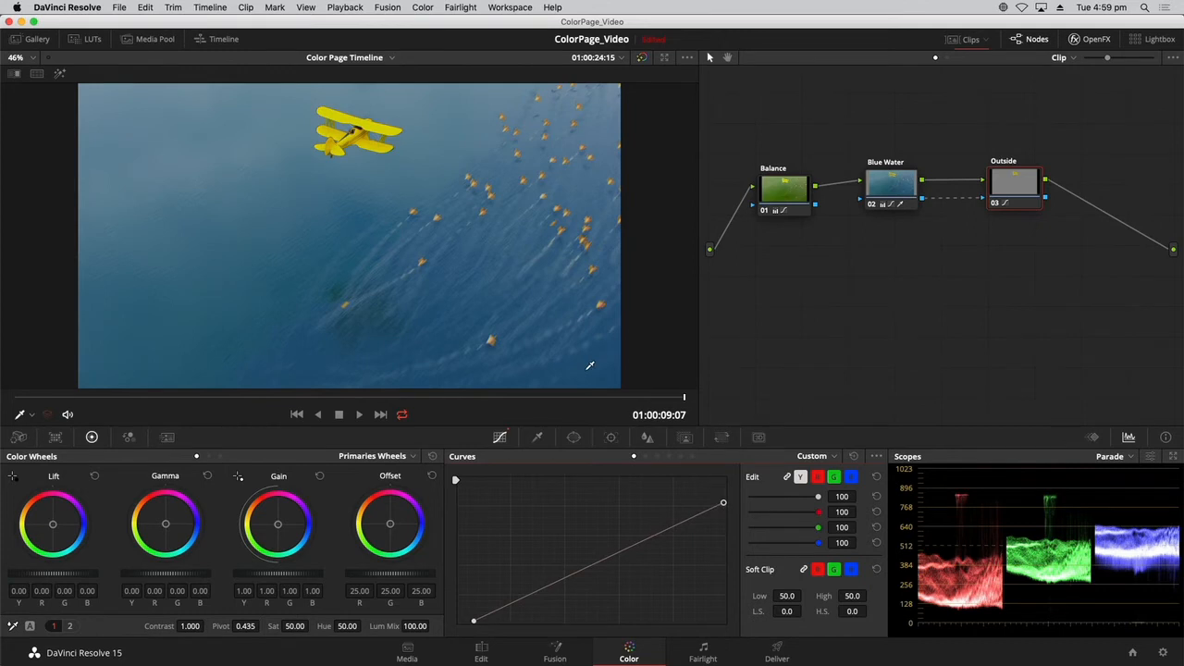
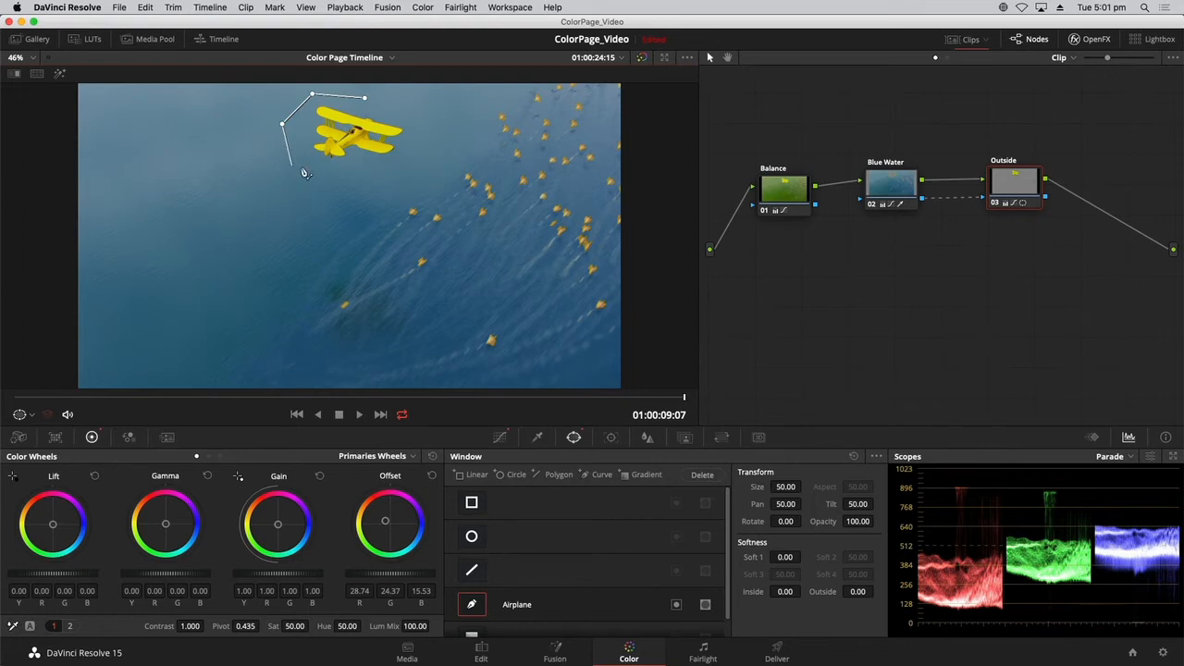
# Close the Airplane curve window around the yellow plane with smooth points and rotate it to 3.04
pyautogui.moveTo(315, 174); pyautogui.dragTo(331, 183)
pyautogui.moveTo(414, 157); pyautogui.dragTo(425, 140)
pyautogui.moveTo(393, 106); pyautogui.dragTo(373, 104)
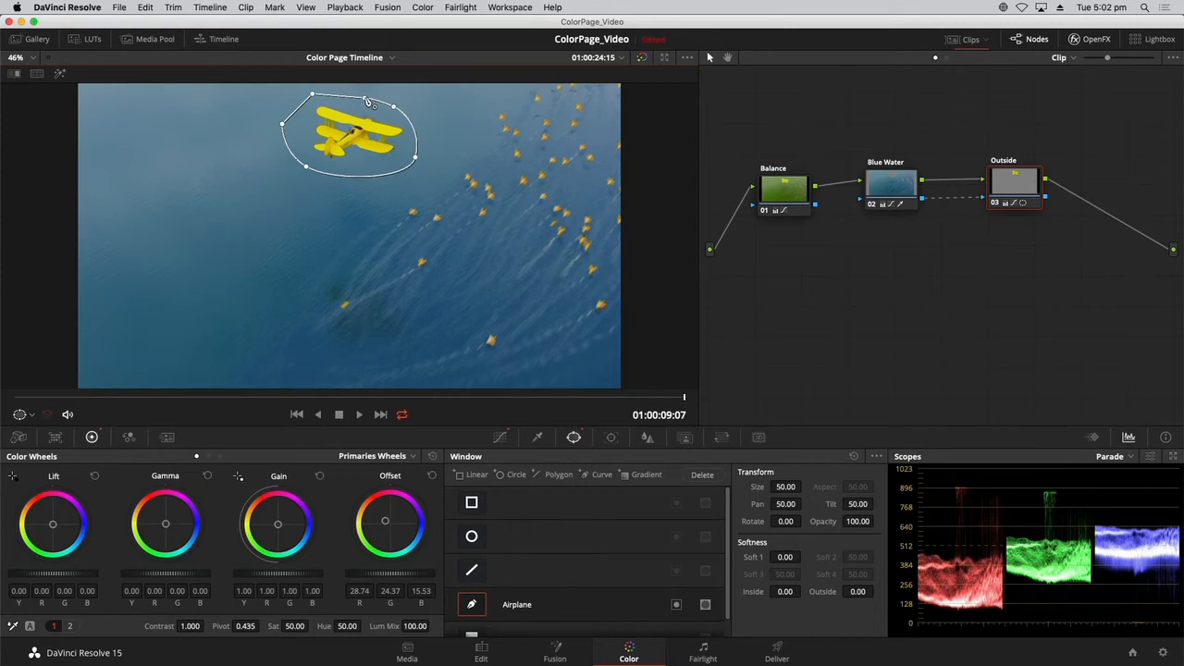
pyautogui.click(366, 99)
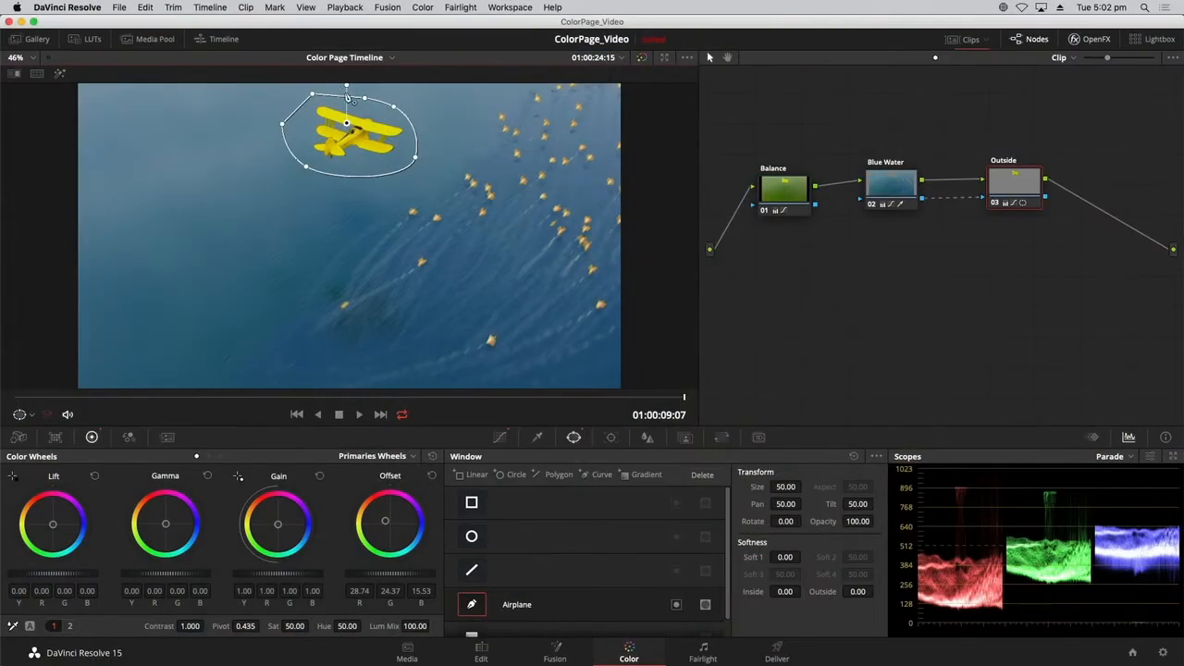
pyautogui.moveTo(349, 99)
pyautogui.mouseDown()
pyautogui.moveTo(339, 87)
pyautogui.moveTo(354, 85)
pyautogui.mouseUp()
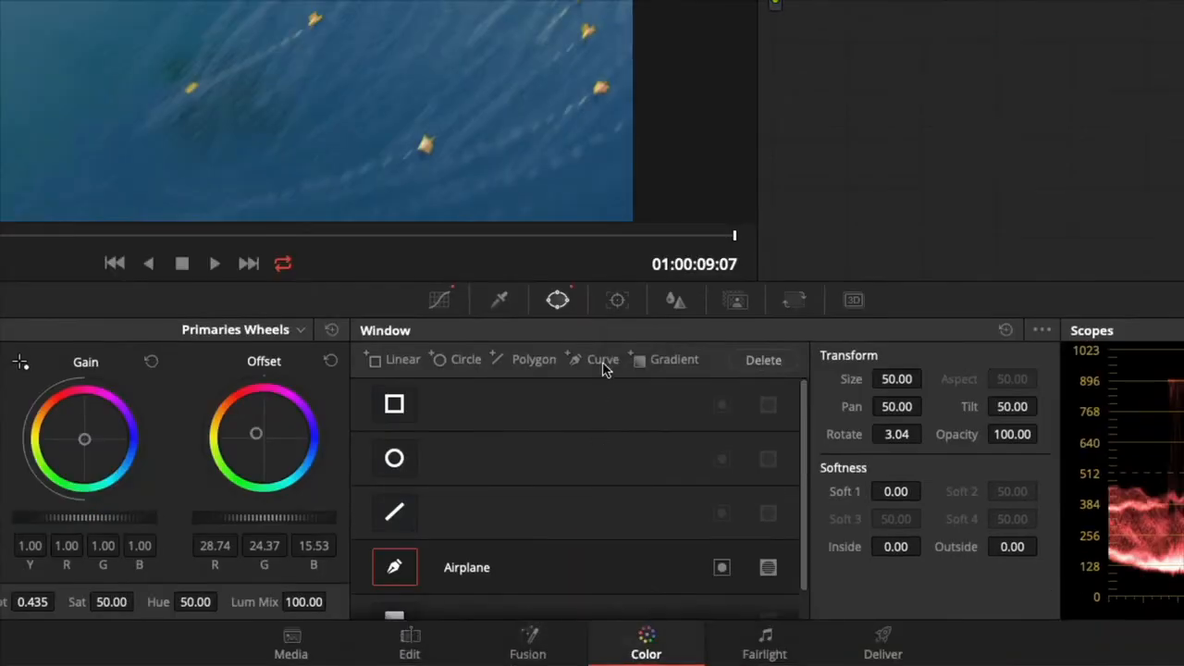
# Track the Airplane window in reverse from the end of the clip and scrub through the tracked range
pyautogui.click(617, 304)
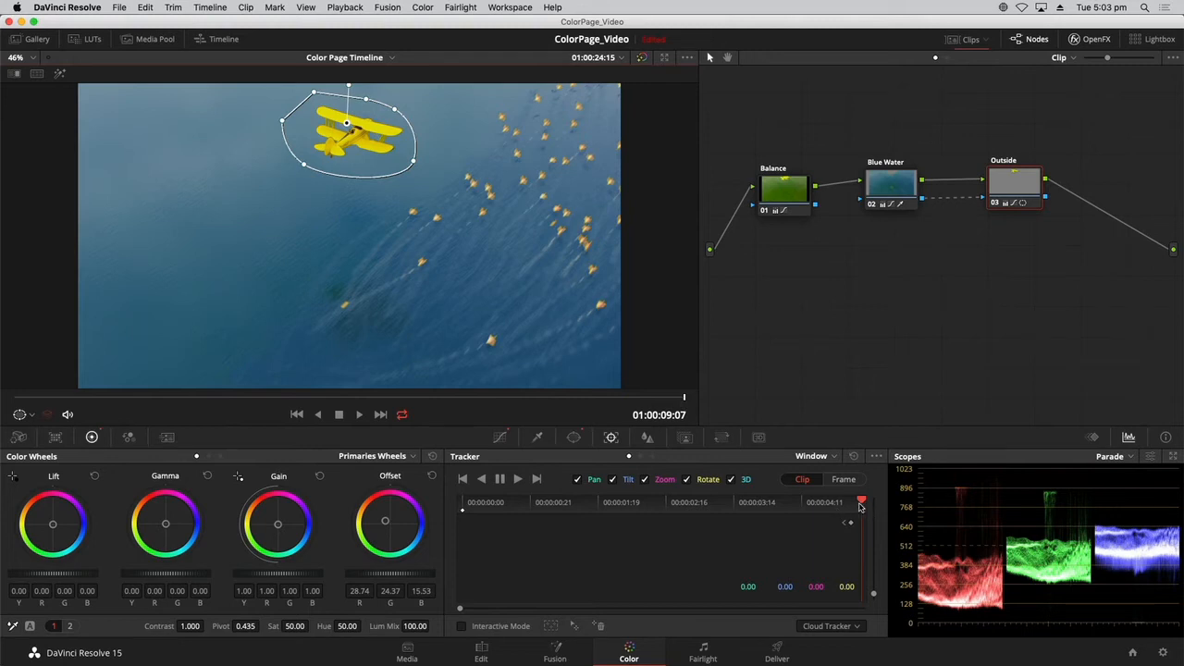
pyautogui.click(481, 480)
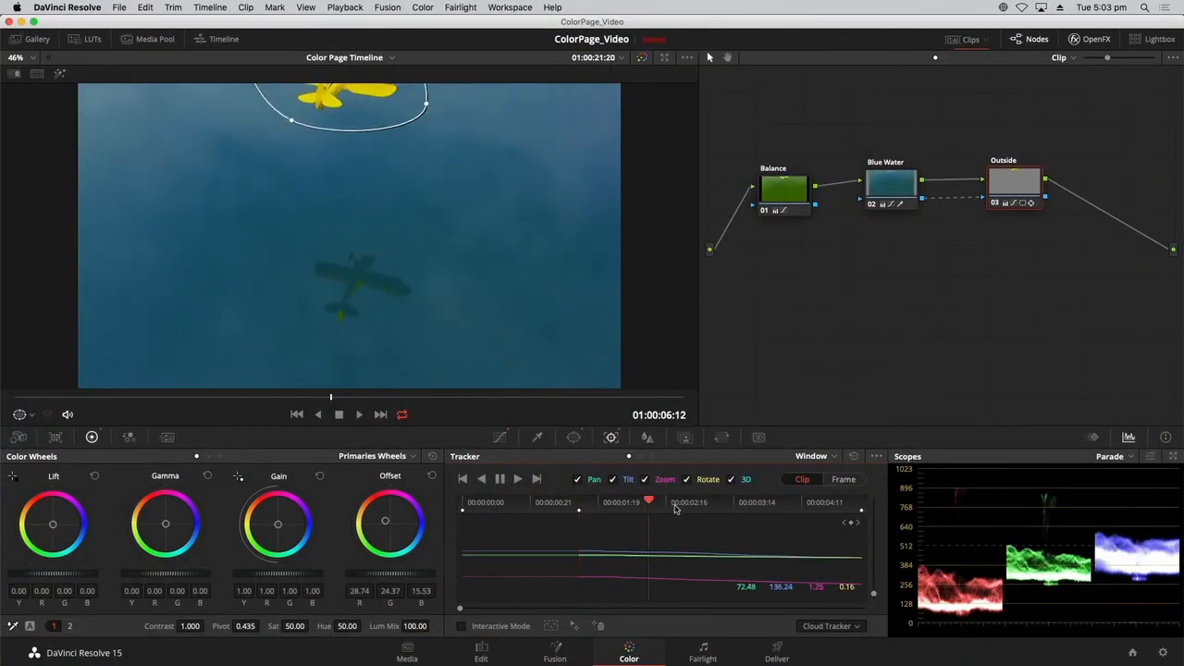
pyautogui.moveTo(821, 511); pyautogui.dragTo(637, 510)
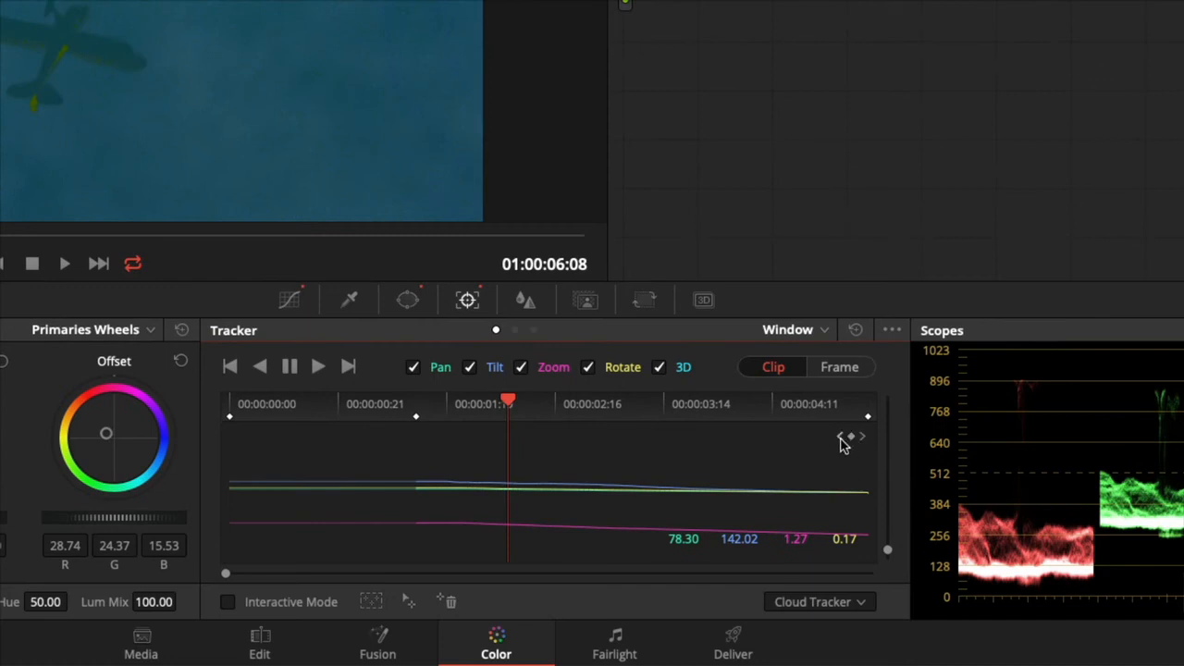
# In Frame tracking mode, move the Airplane window fully above the picture at the clip's start and scrub through the keyframed range
pyautogui.click(840, 436)
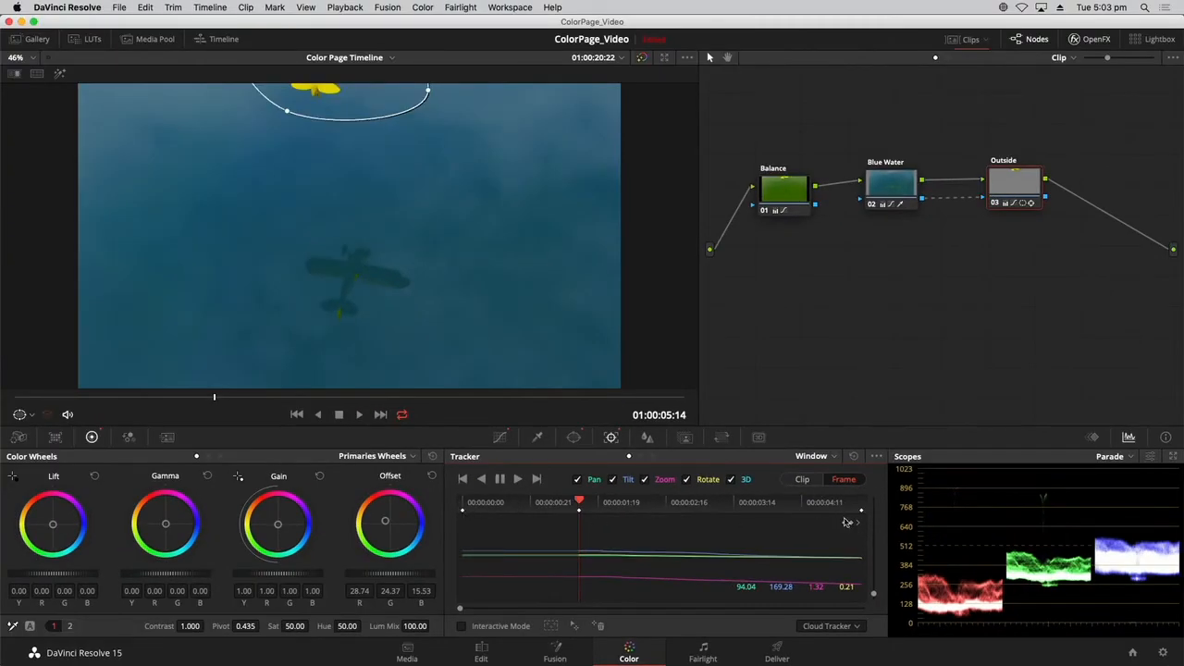
pyautogui.moveTo(579, 506); pyautogui.dragTo(474, 503)
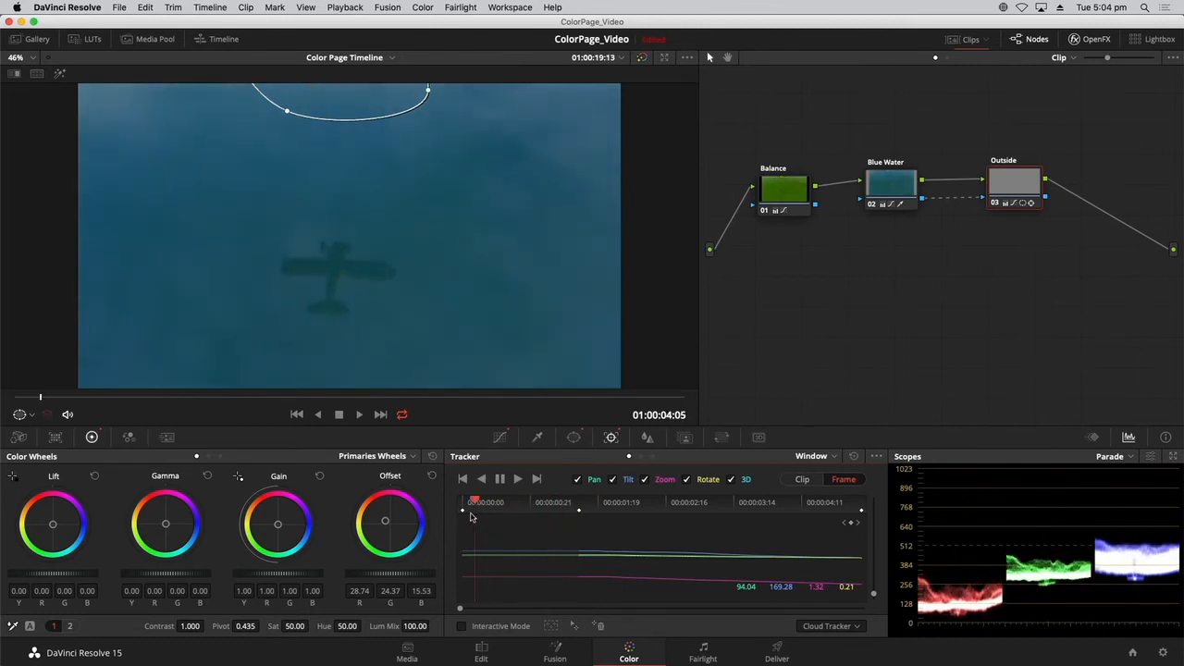
pyautogui.moveTo(420, 150); pyautogui.dragTo(452, 309)
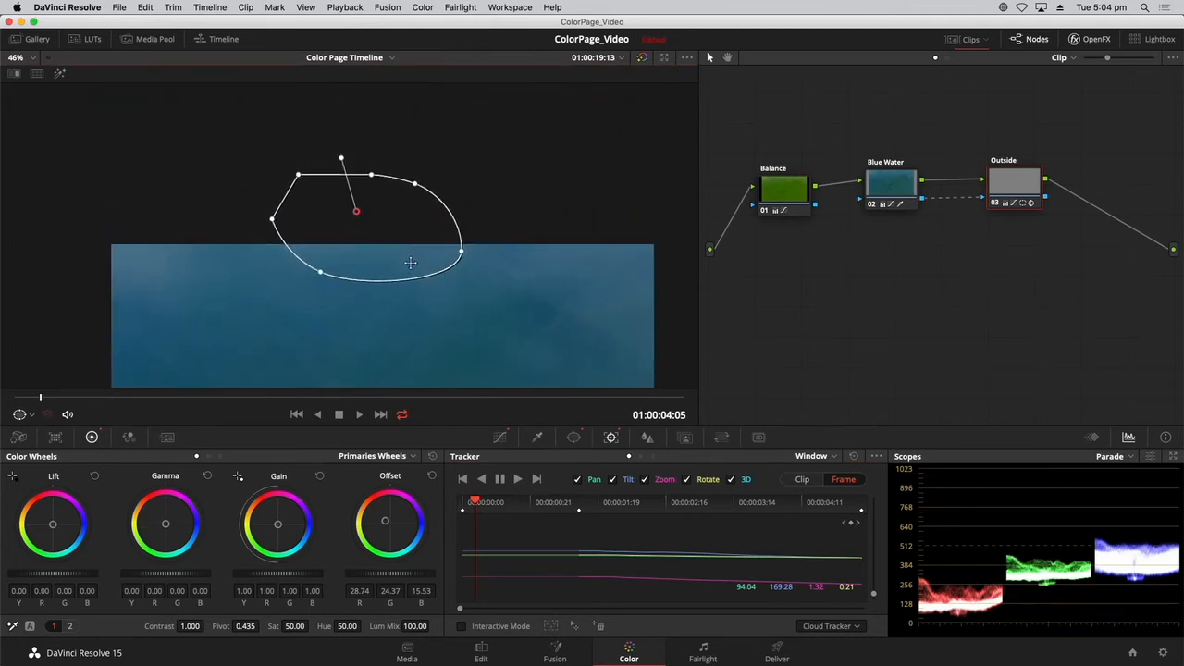
pyautogui.moveTo(410, 263); pyautogui.dragTo(423, 220)
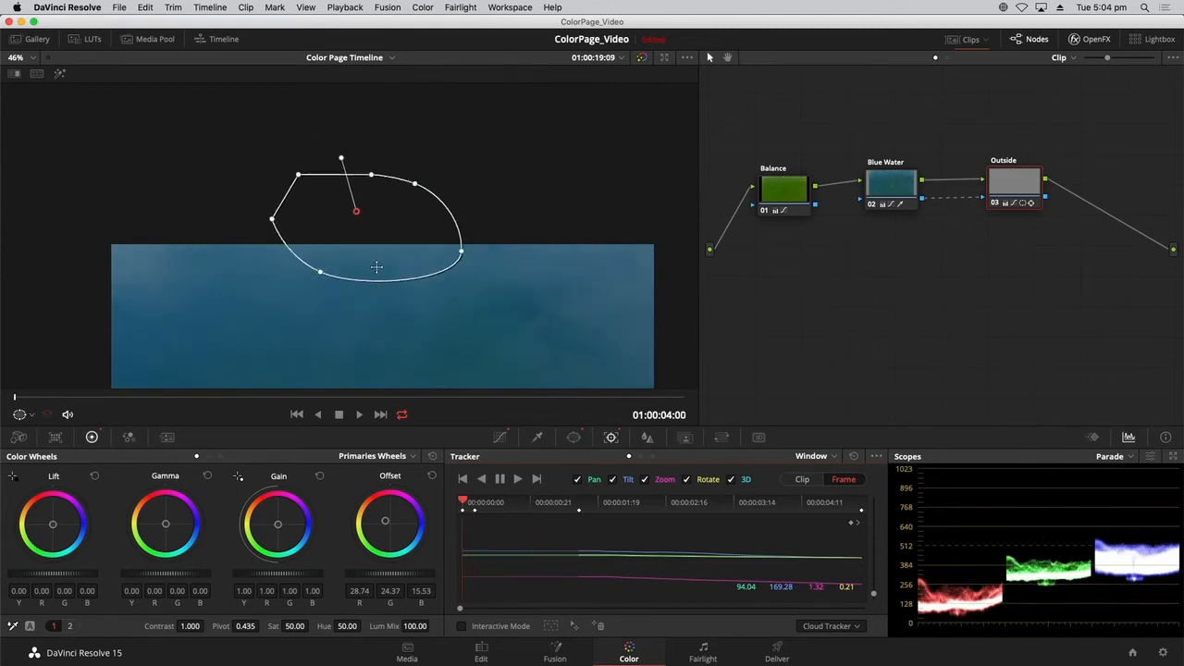
pyautogui.moveTo(377, 267); pyautogui.dragTo(384, 213)
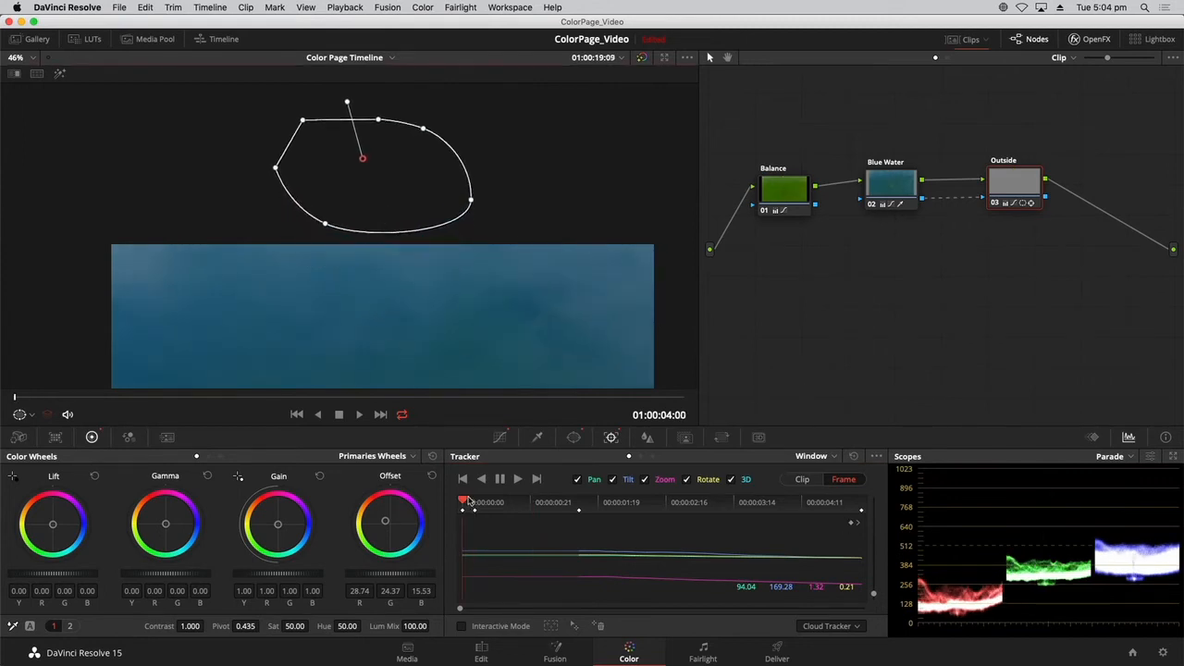
pyautogui.moveTo(469, 500); pyautogui.dragTo(597, 513)
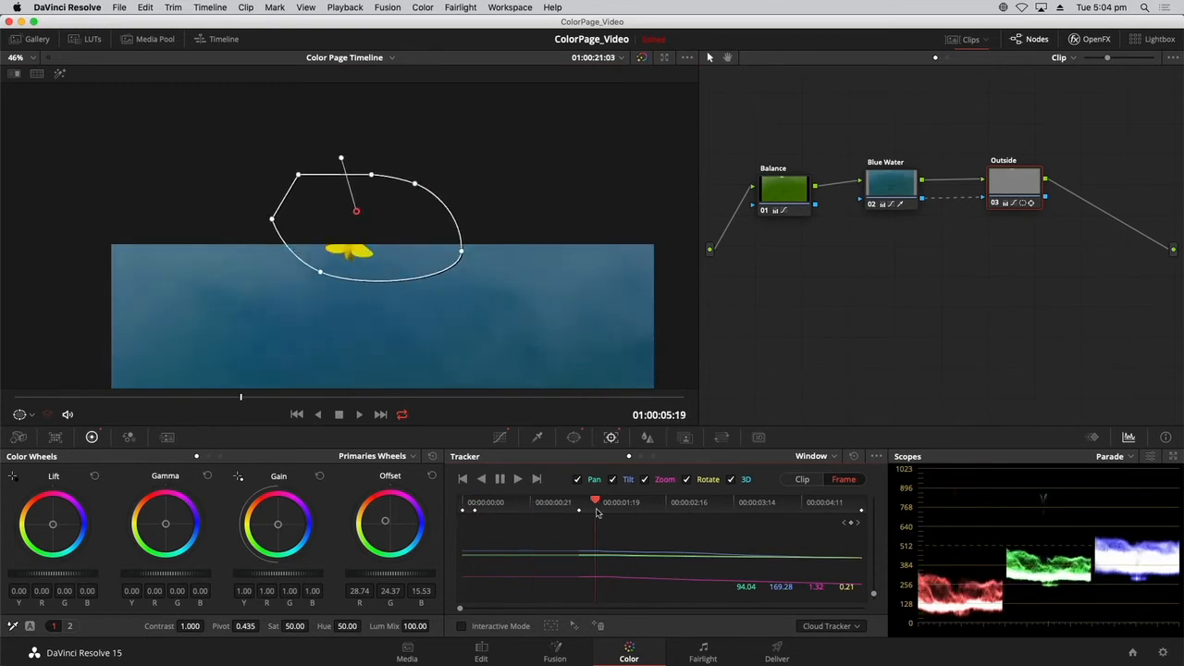
pyautogui.hotkey('shift', 'z')
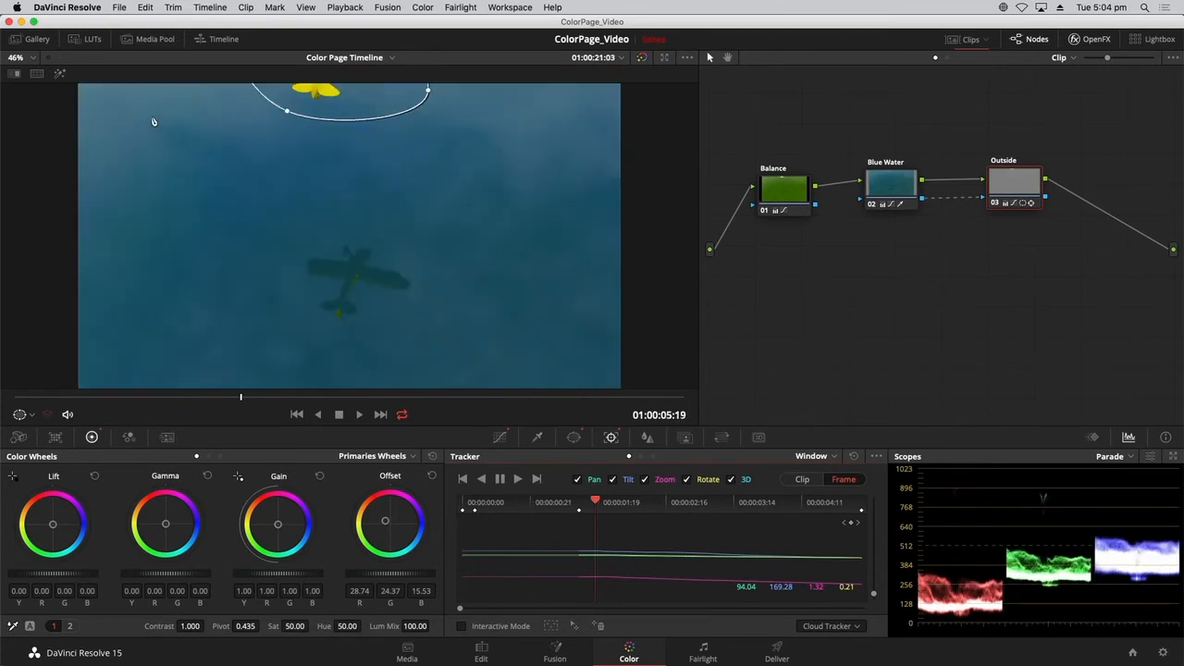
# Check the Outside node's matte in a highlight view through the clip's end, comparing it with the node disabled, and redisplay the clip thumbnails
pyautogui.click(60, 74)
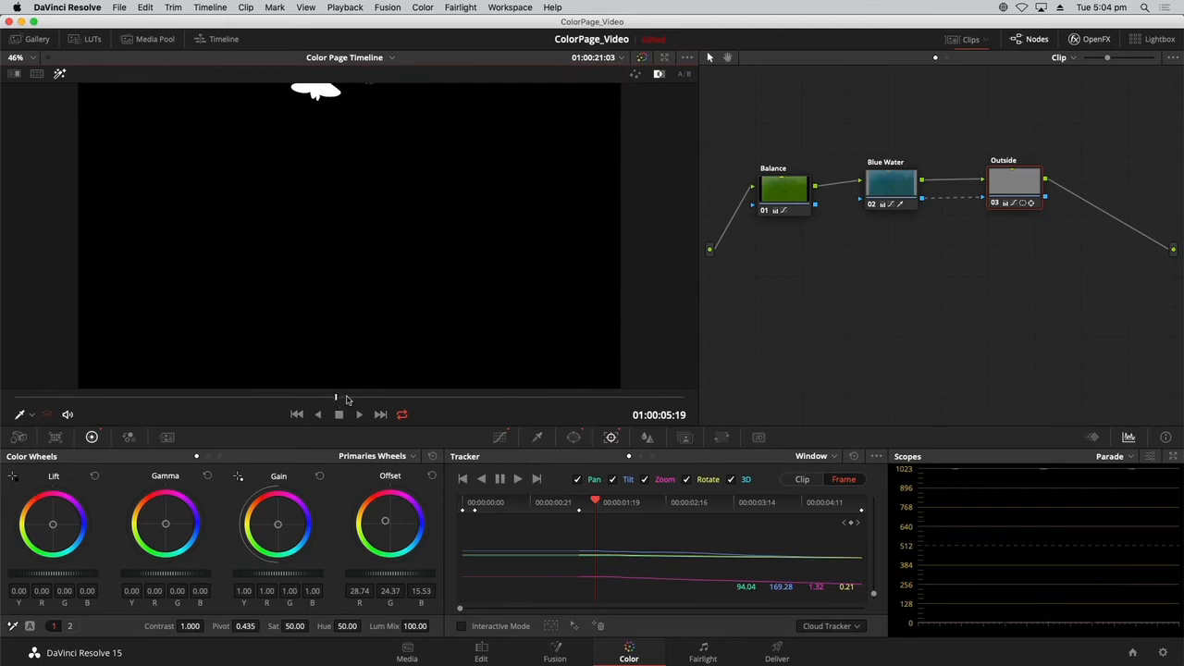
pyautogui.moveTo(347, 400); pyautogui.dragTo(726, 409)
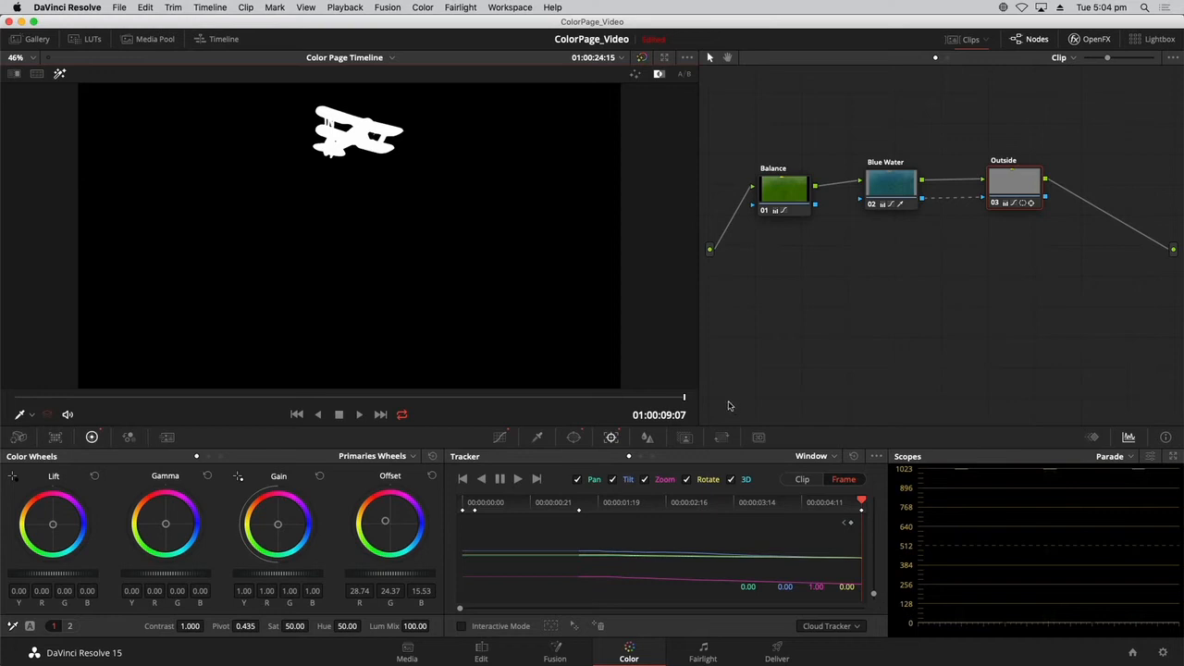
pyautogui.press('super+d')
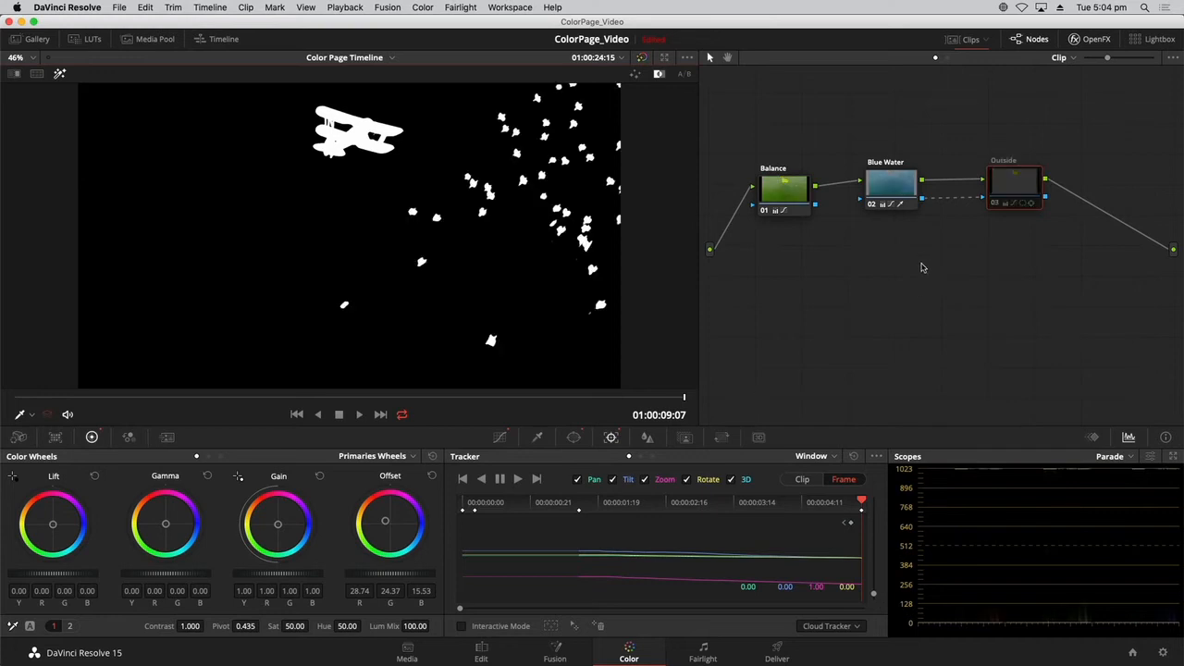
pyautogui.press('super+d')
pyautogui.press('super+d')
pyautogui.press('super+d')
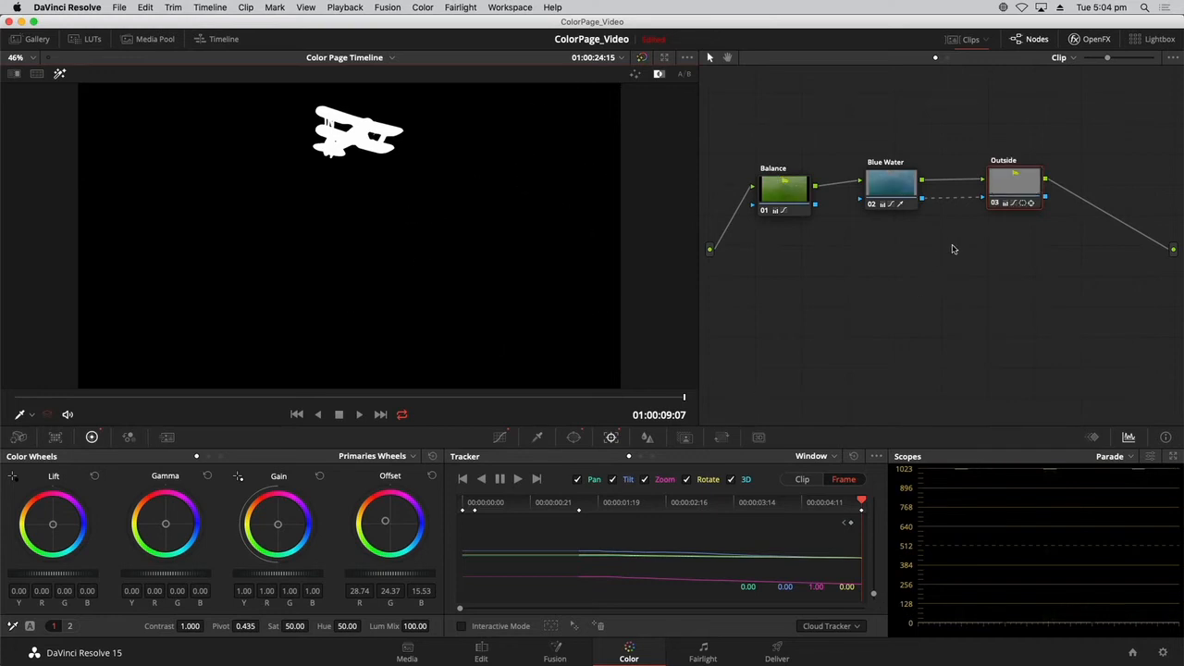
pyautogui.click(58, 75)
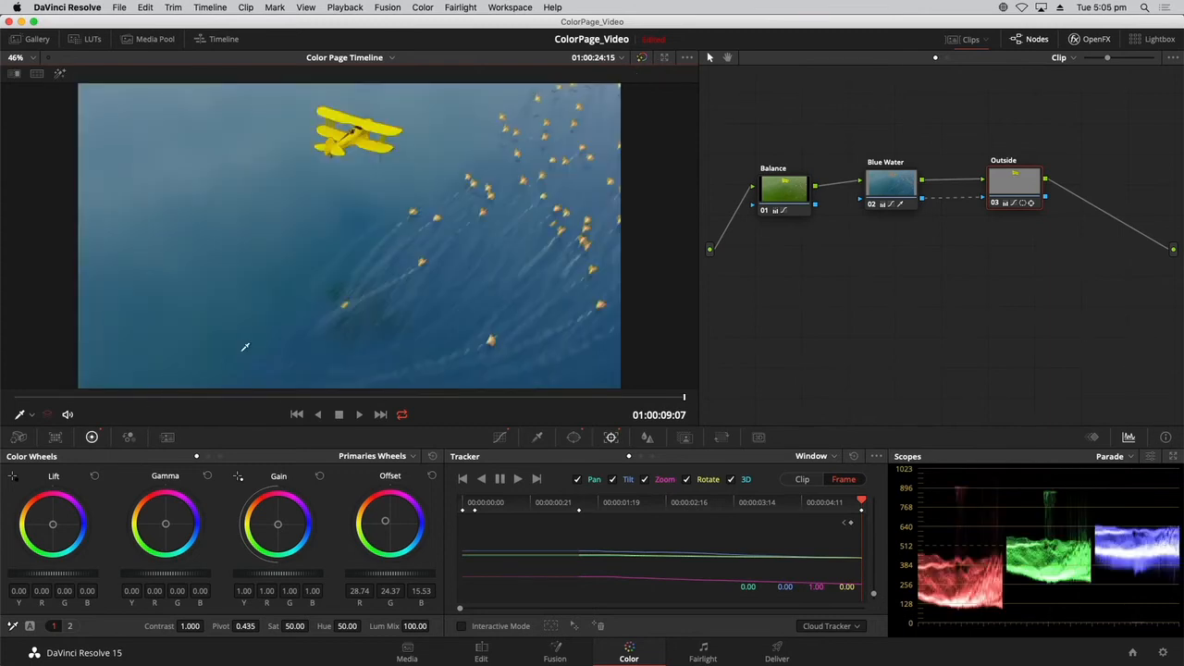
pyautogui.click(945, 43)
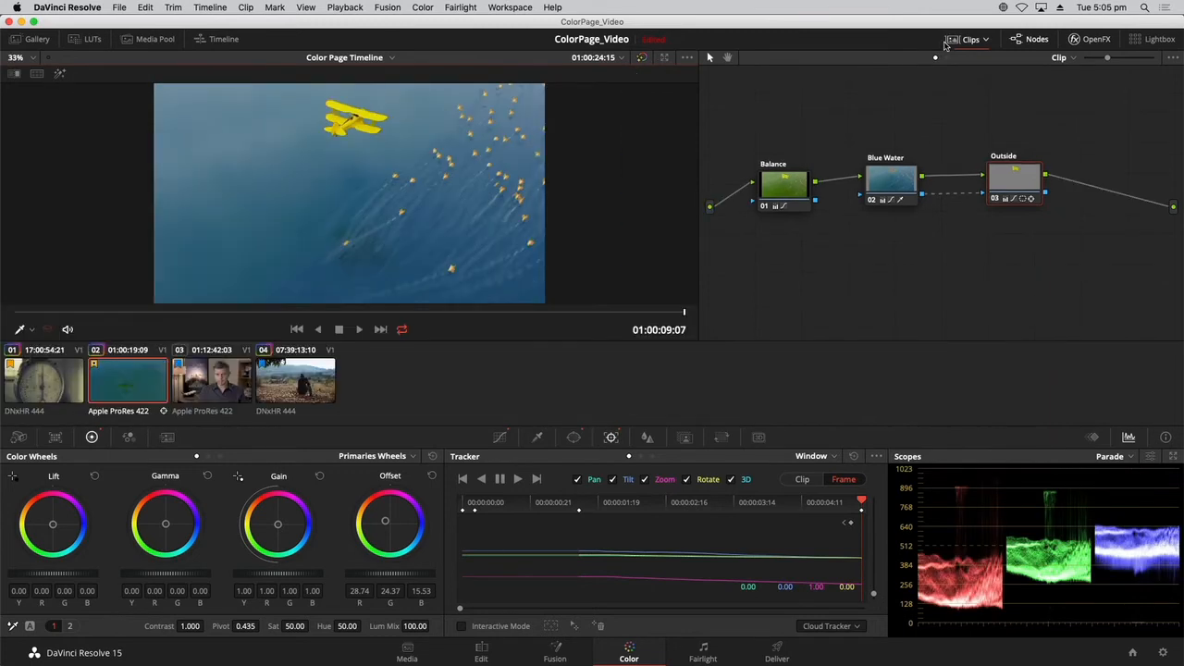
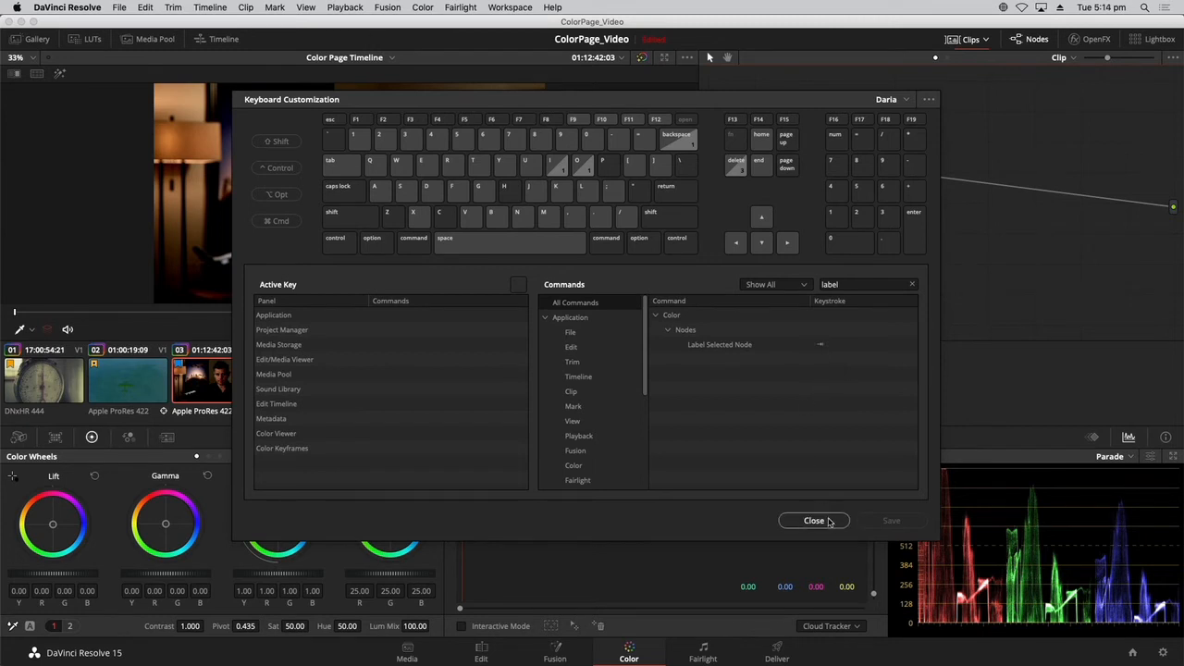
# Close the keyboard customization, label the node after Lift as Curves, bring up the custom curves and space the node away from Lift
pyautogui.click(814, 520)
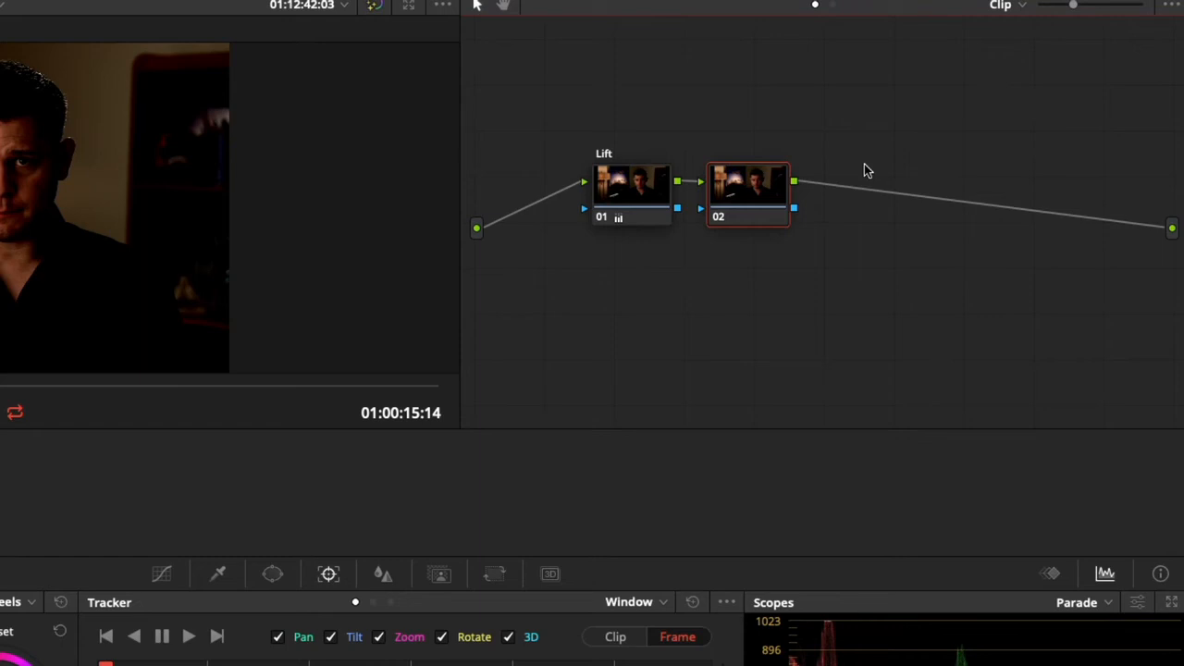
pyautogui.write('Curves')
pyautogui.press('Return')
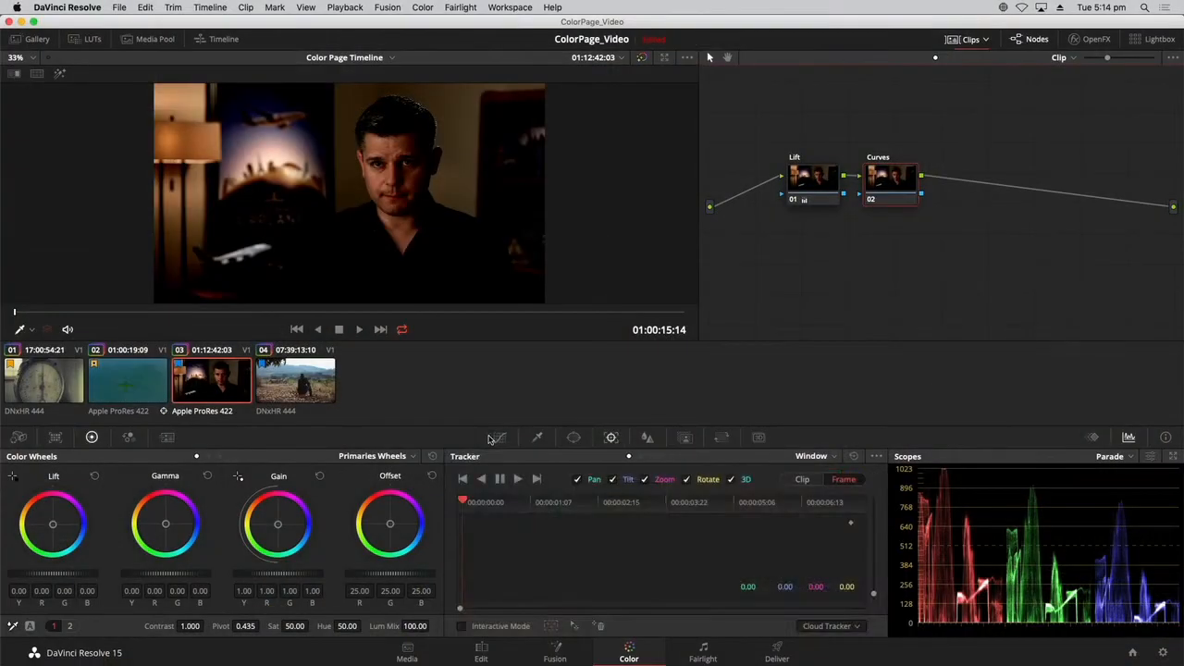
pyautogui.click(499, 436)
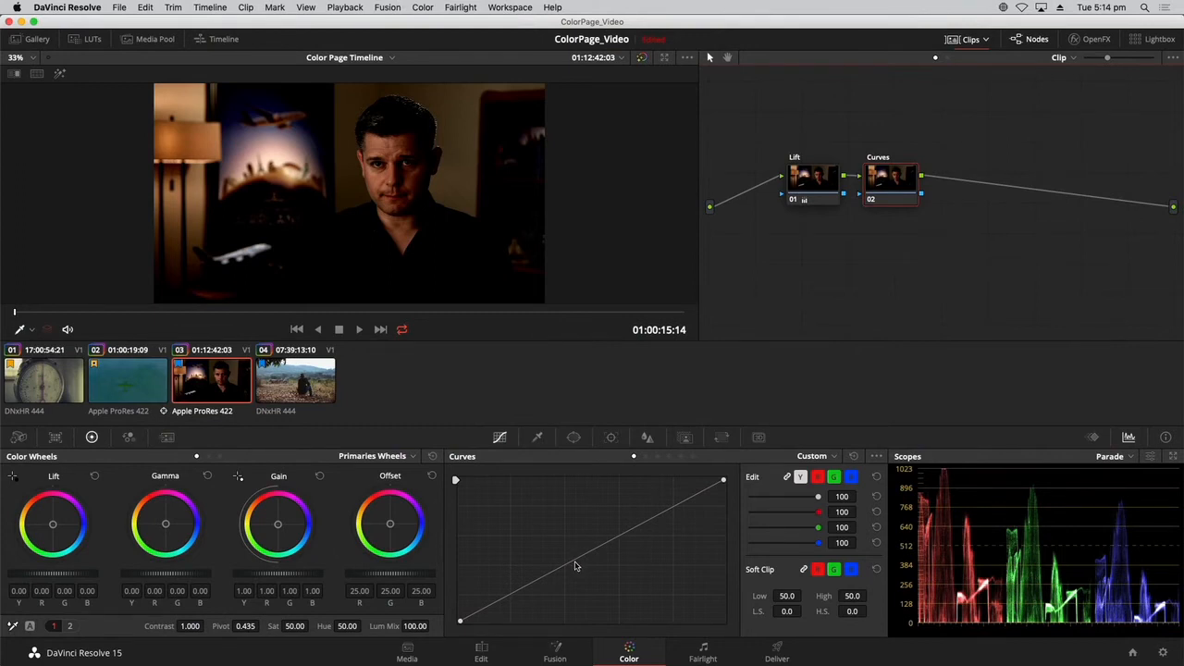
pyautogui.click(574, 564)
pyautogui.moveTo(574, 563); pyautogui.dragTo(549, 511)
pyautogui.moveTo(888, 185); pyautogui.dragTo(938, 175)
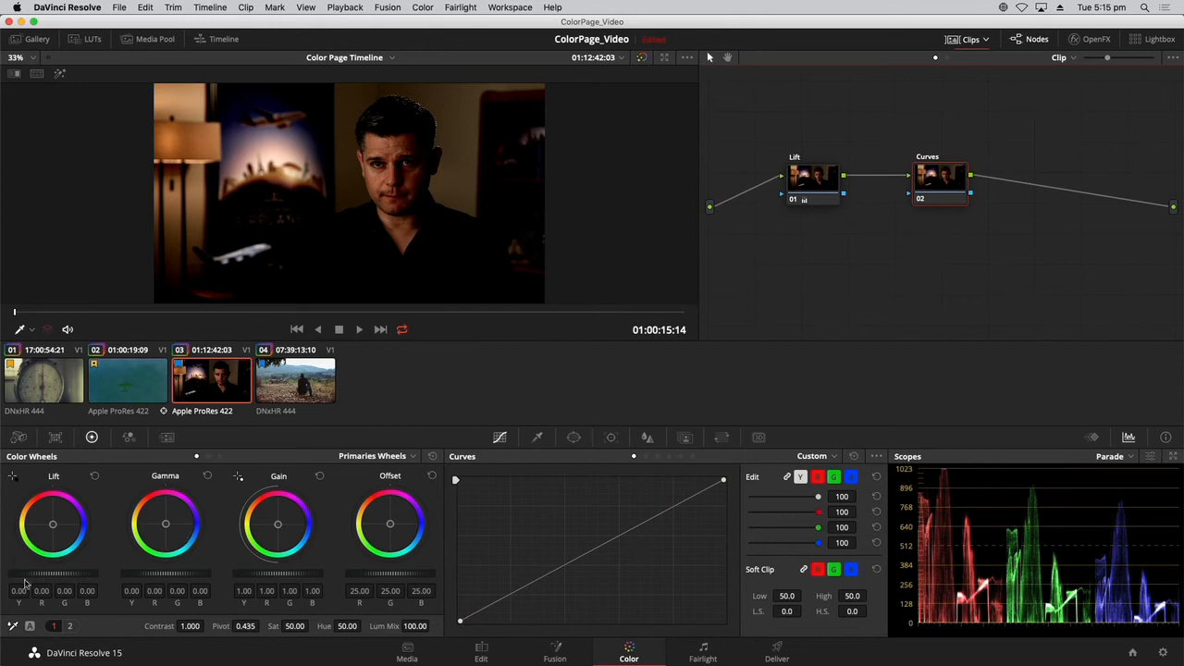
# Raise the black point of the Curves node's custom curve to try recovering the shadows darkened by the Lift node
pyautogui.click(804, 189)
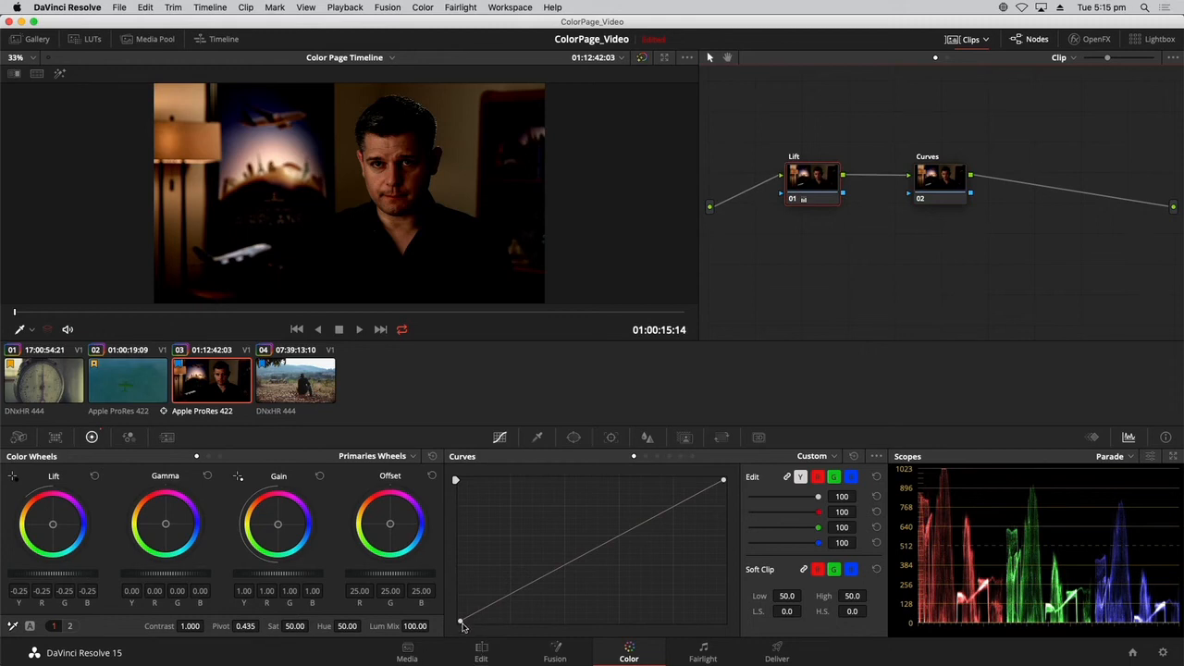
pyautogui.moveTo(945, 179); pyautogui.dragTo(940, 181)
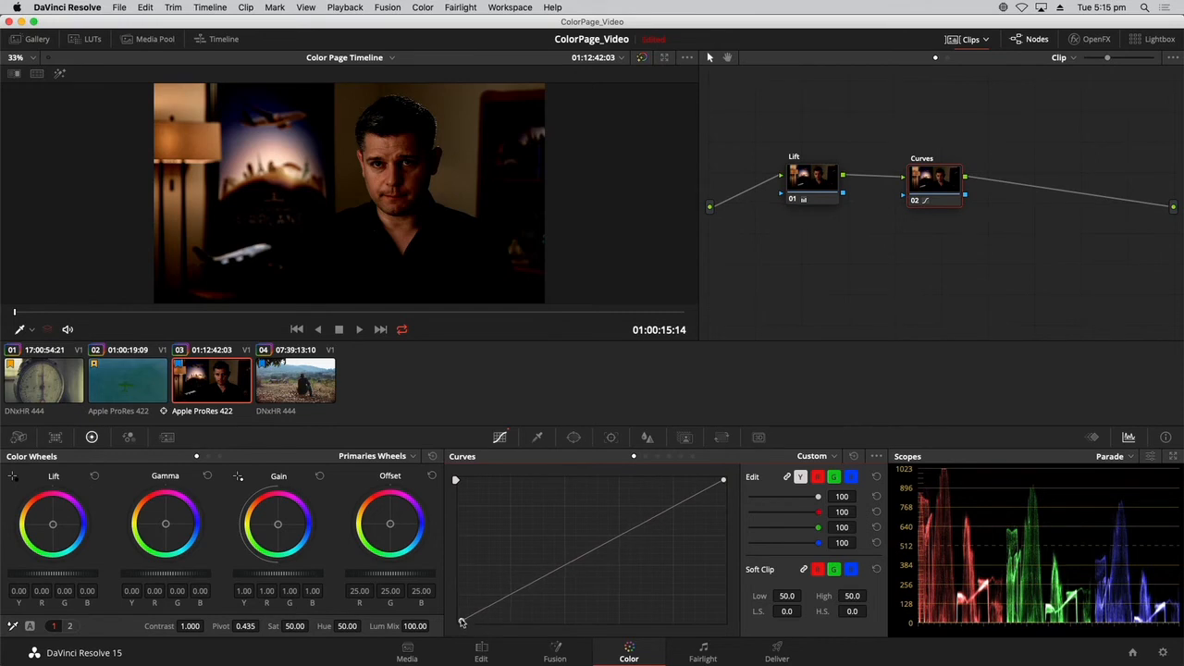
pyautogui.moveTo(461, 622); pyautogui.dragTo(460, 577)
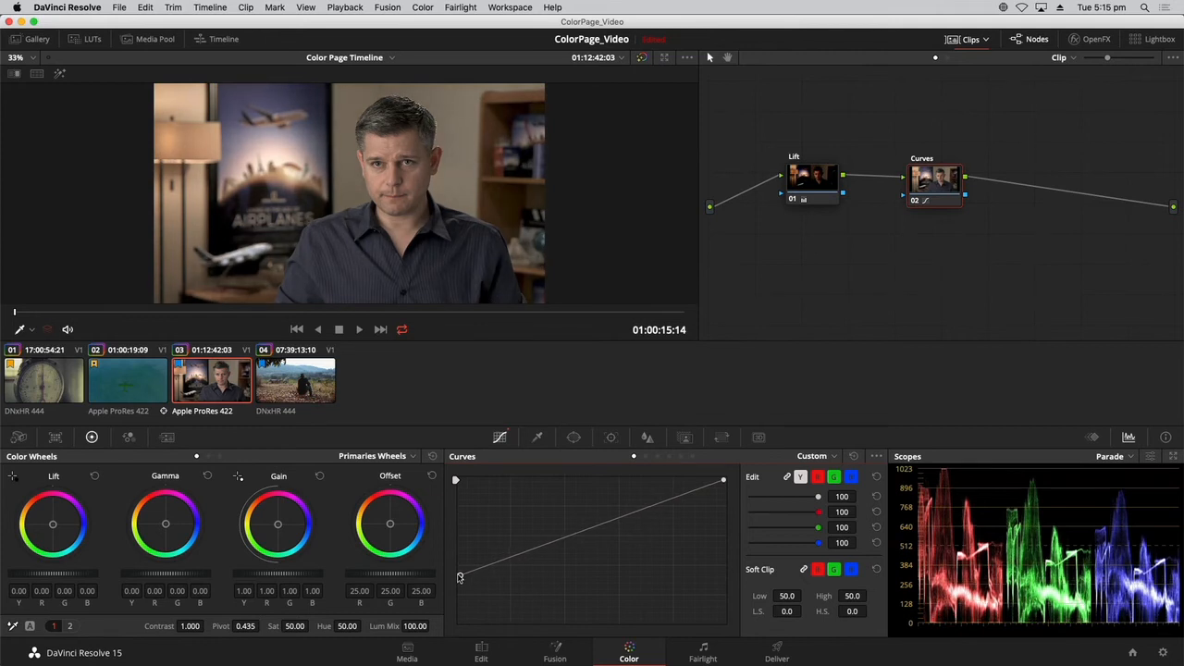
pyautogui.moveTo(460, 578); pyautogui.dragTo(457, 575)
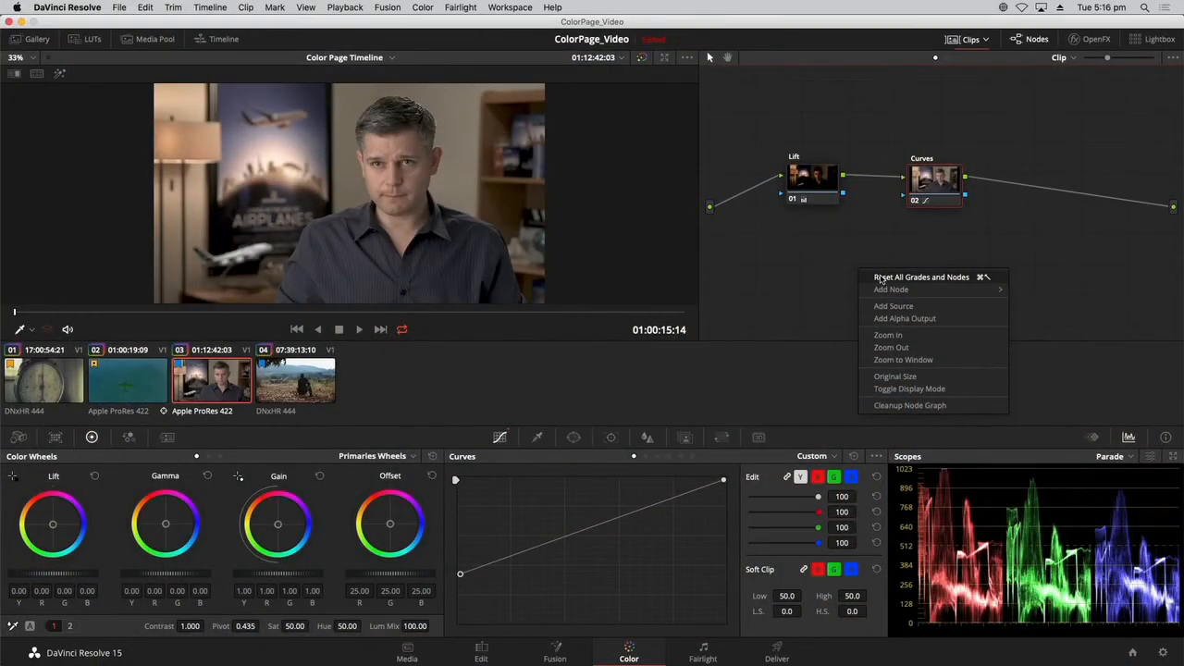
# Reset all grades and nodes, then set contrast to 1.310 and pivot to 0.441 on the remaining node and label it Contrast
pyautogui.click(880, 277)
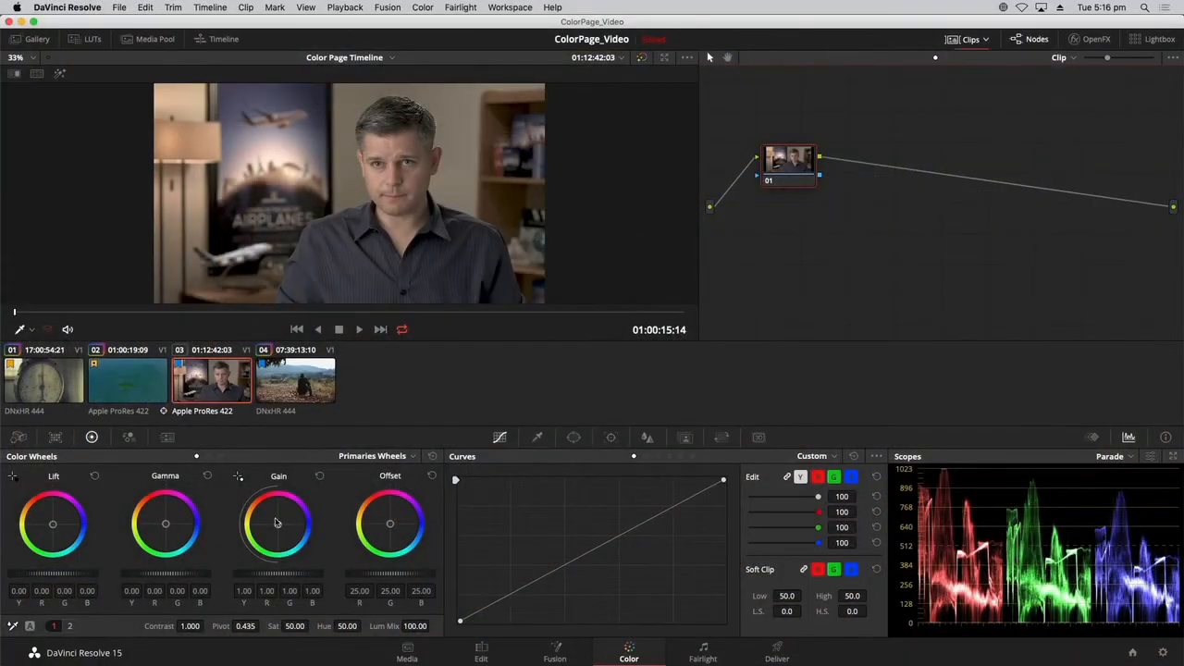
pyautogui.moveTo(189, 626); pyautogui.dragTo(276, 626)
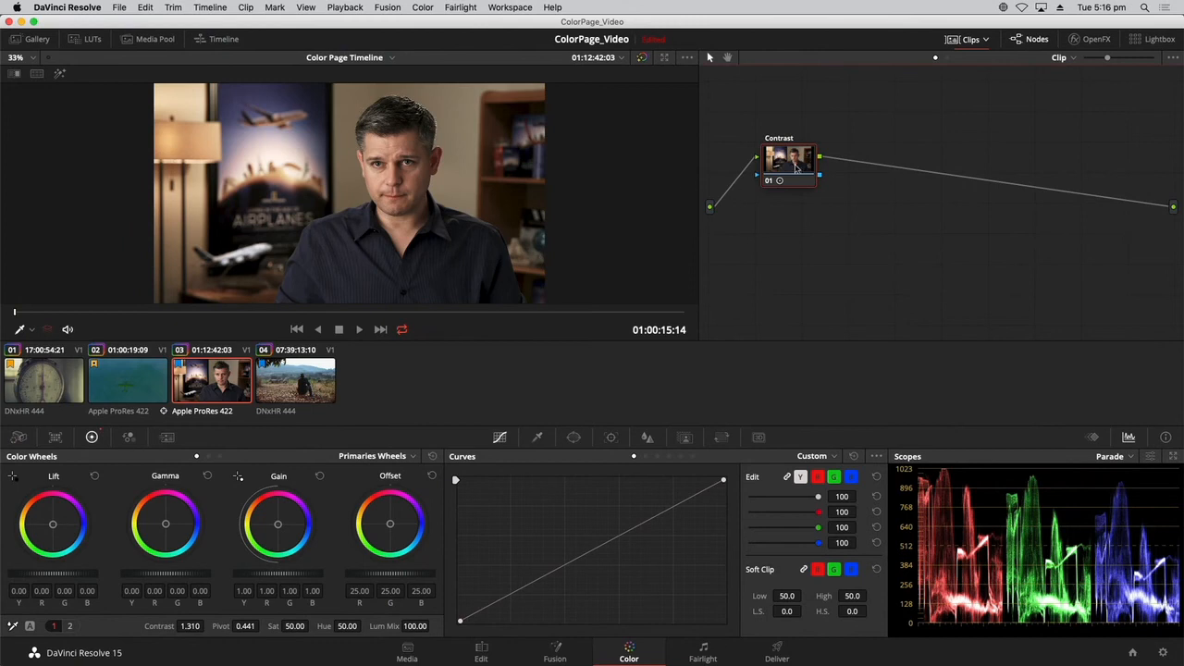
pyautogui.moveTo(795, 167); pyautogui.dragTo(807, 197)
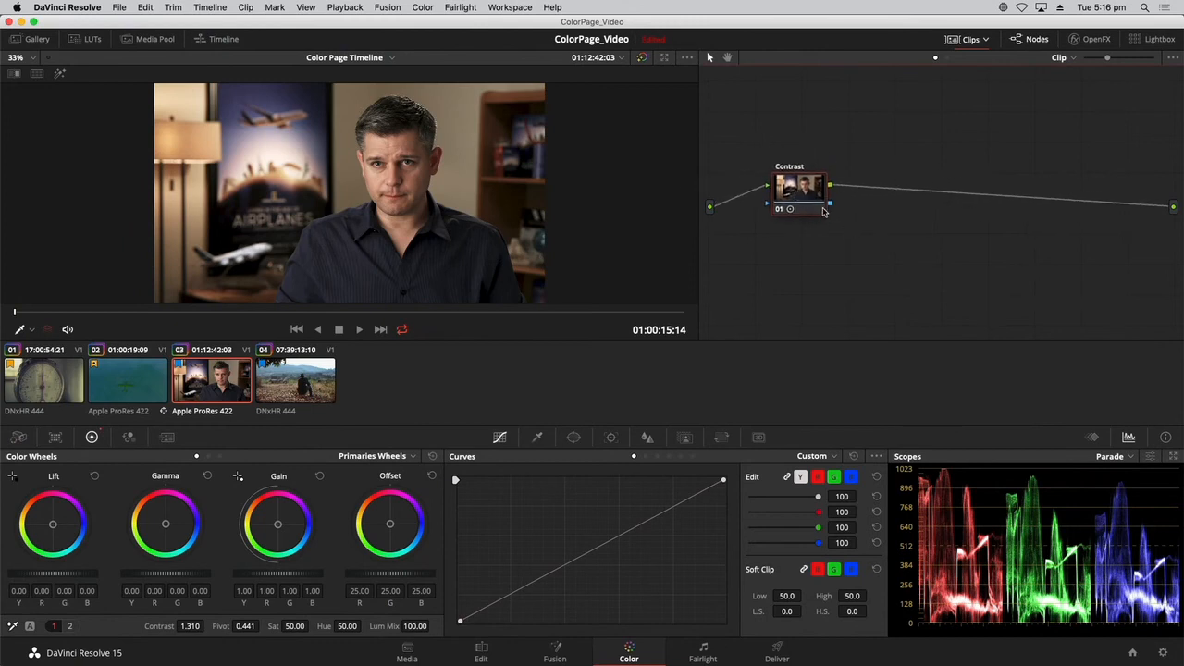
# Add a serial node labelled Blue Look after Contrast, shift its gamma to 0.11 blue and -0.02 red, and align it with Contrast
pyautogui.hotkey('alt', 's')
pyautogui.moveTo(873, 203); pyautogui.dragTo(937, 199)
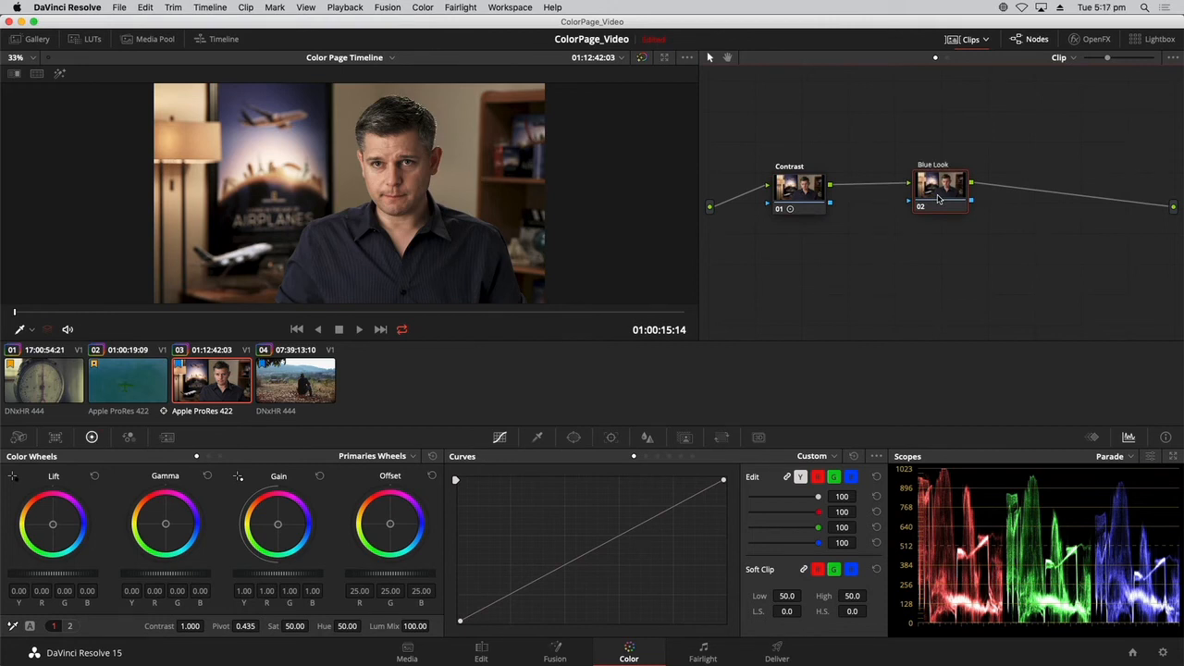
pyautogui.press('Return')
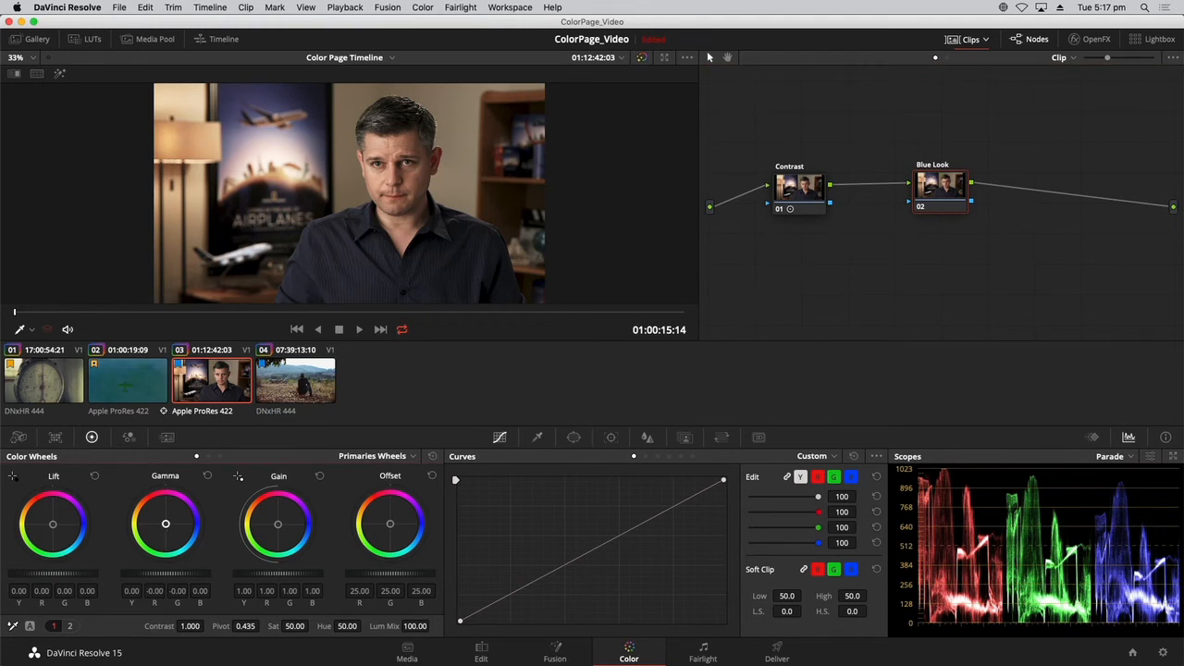
pyautogui.moveTo(167, 526); pyautogui.dragTo(175, 525)
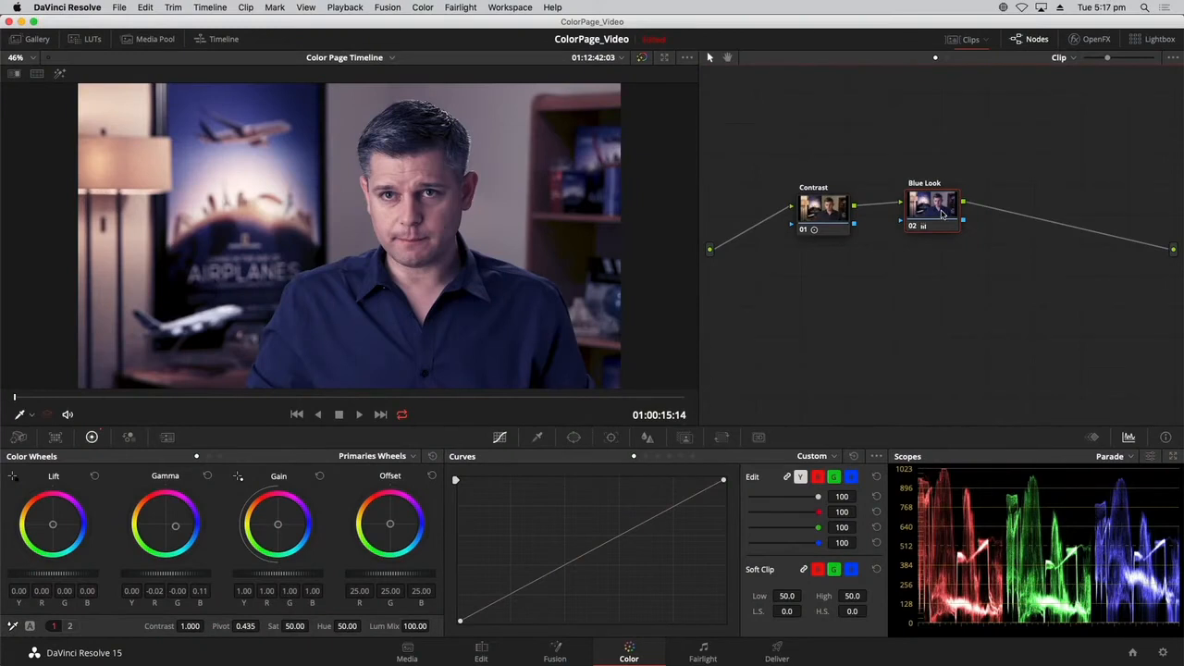
pyautogui.moveTo(943, 214); pyautogui.dragTo(960, 211)
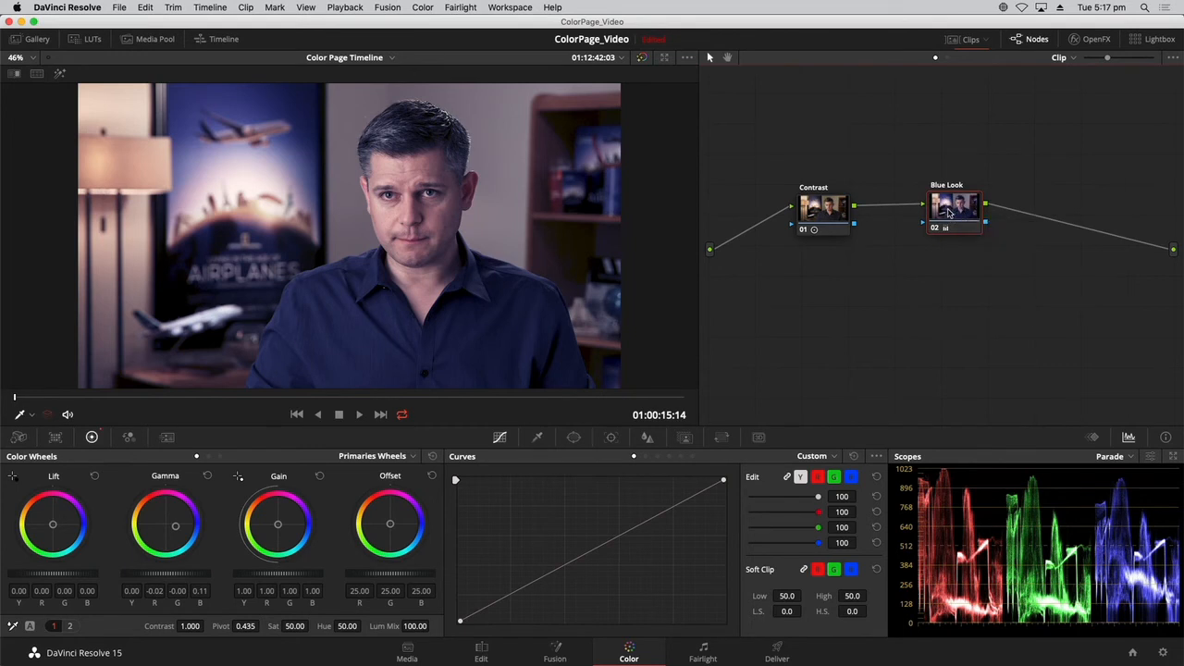
pyautogui.moveTo(950, 213); pyautogui.dragTo(951, 215)
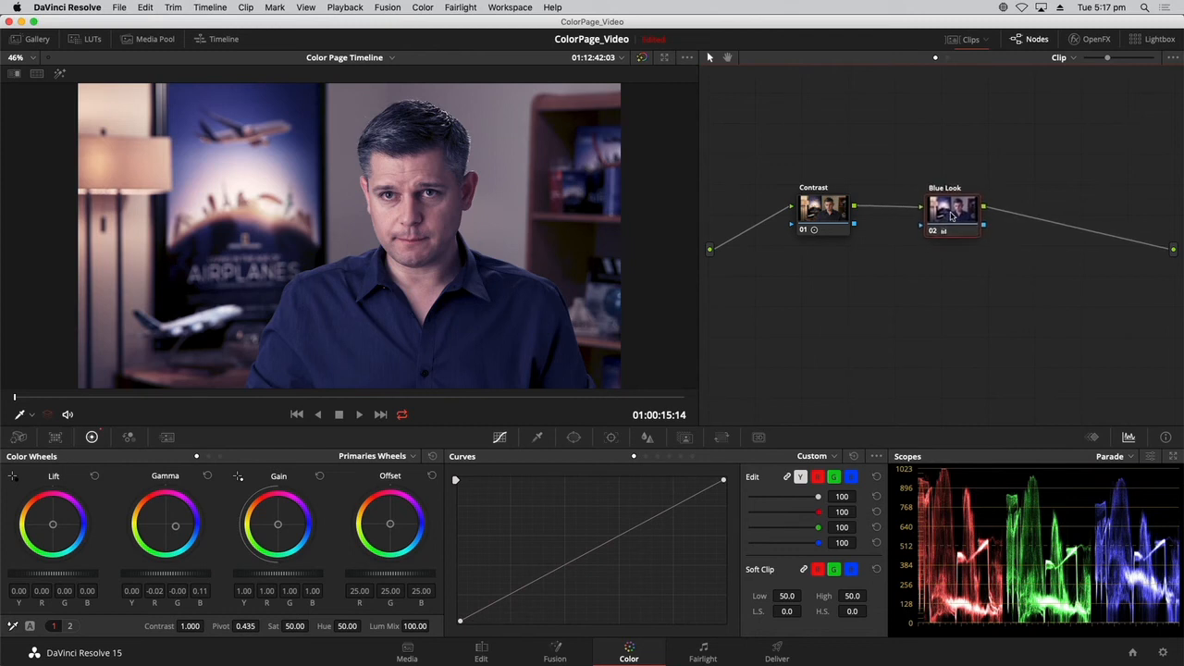
# Swap the node order so Blue Look comes before Contrast, space Contrast further away and disable it
pyautogui.click(826, 211)
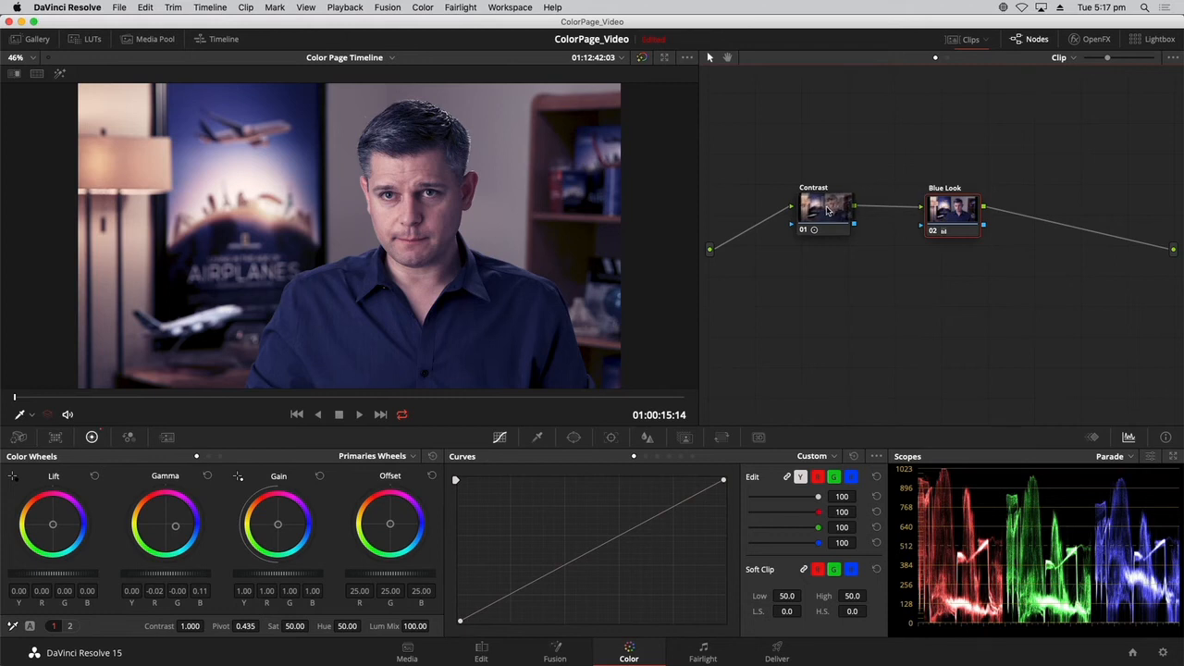
pyautogui.press('super+shift+bracketright')
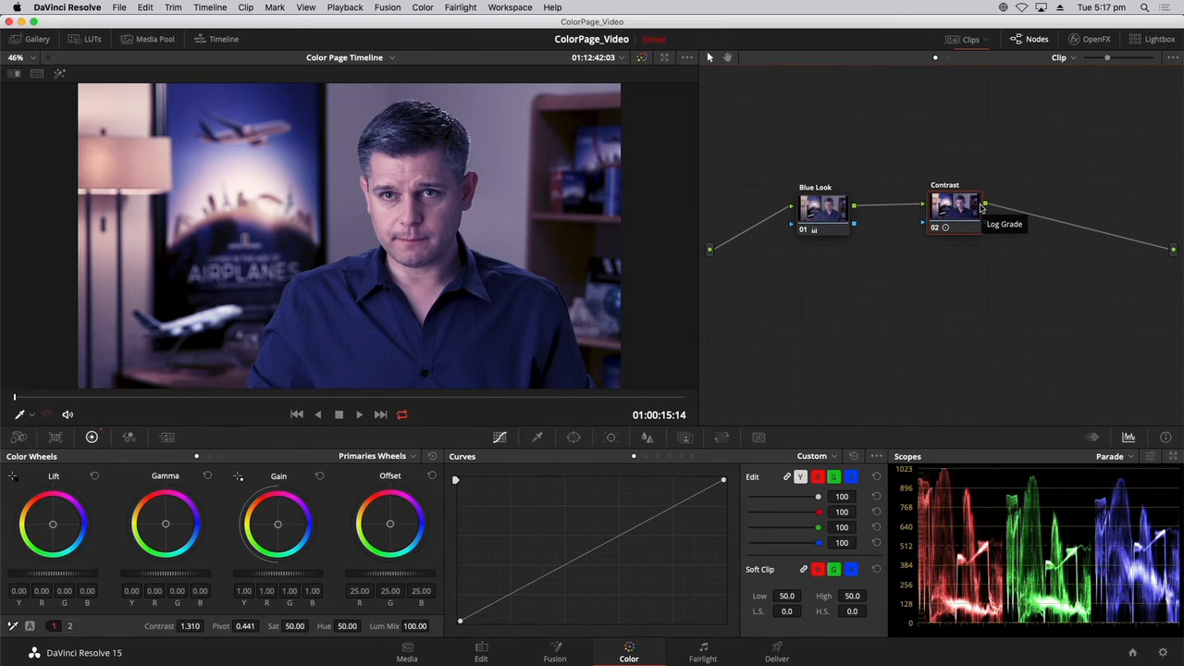
pyautogui.press('super+shift+bracketleft')
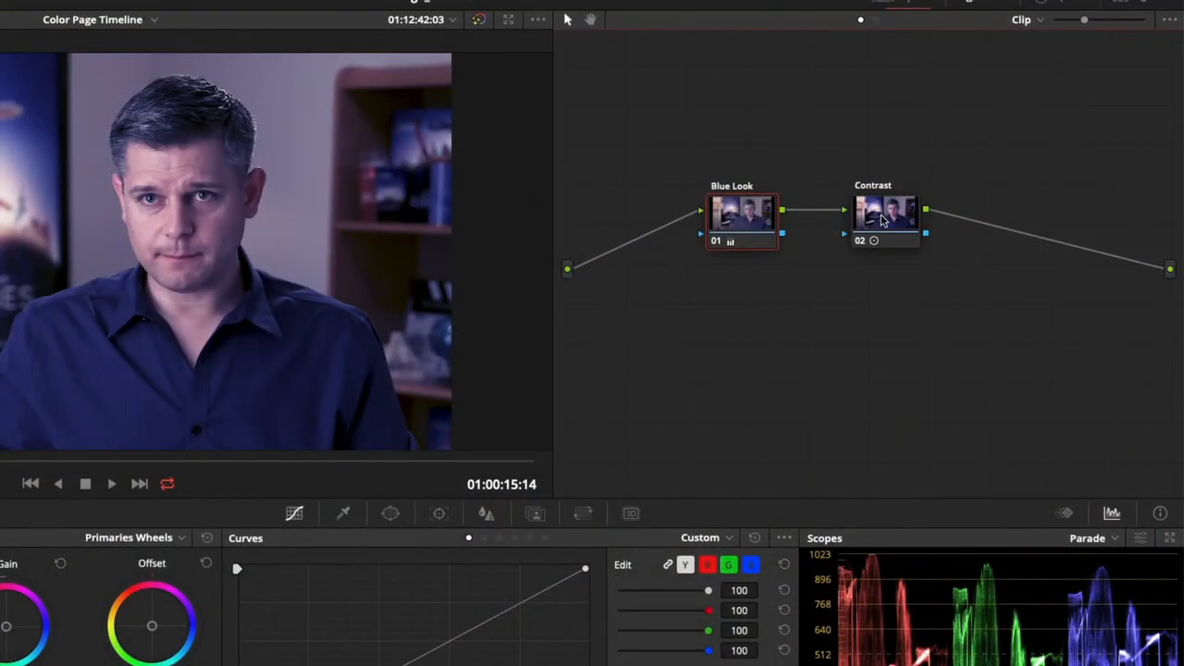
pyautogui.moveTo(884, 220); pyautogui.dragTo(968, 222)
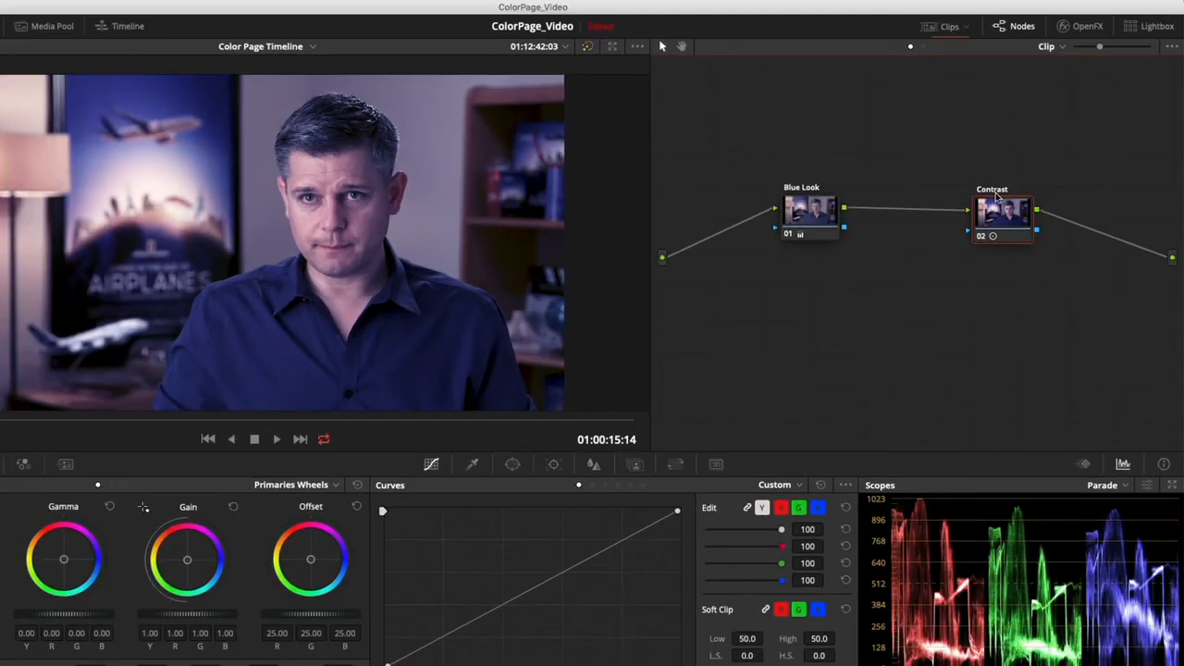
pyautogui.hotkey('ctrl', 'd')
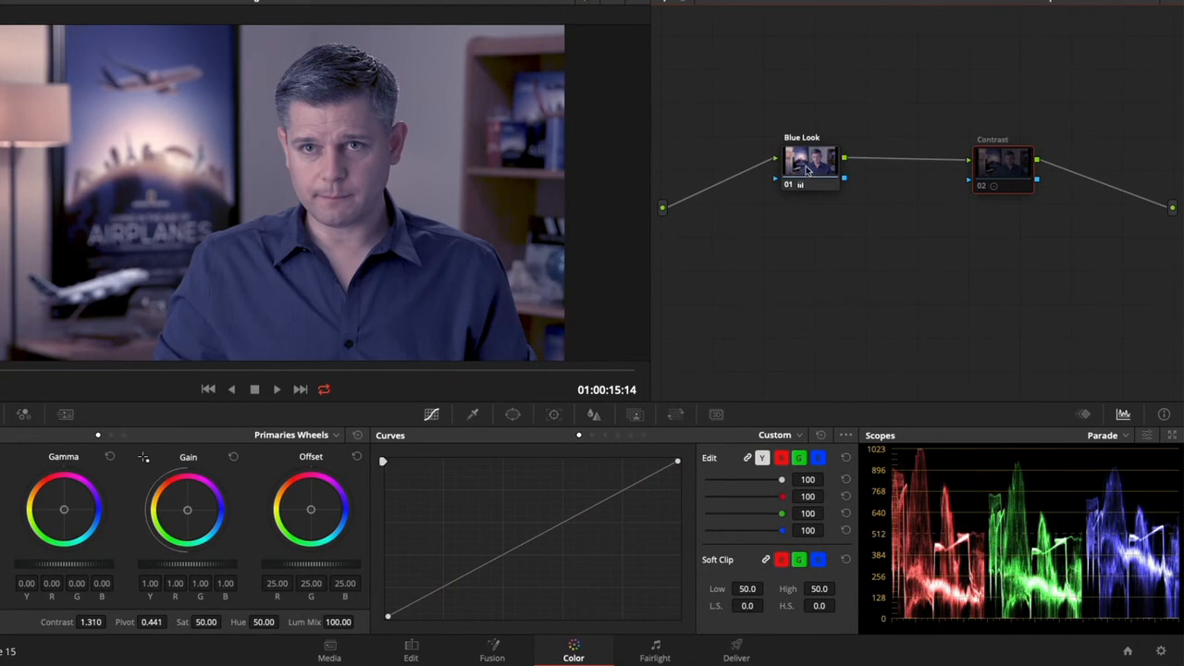
# Re-enable Contrast, compare it with Blue Look, and swap the node order so Contrast comes before Blue Look
pyautogui.moveTo(806, 170); pyautogui.dragTo(799, 170)
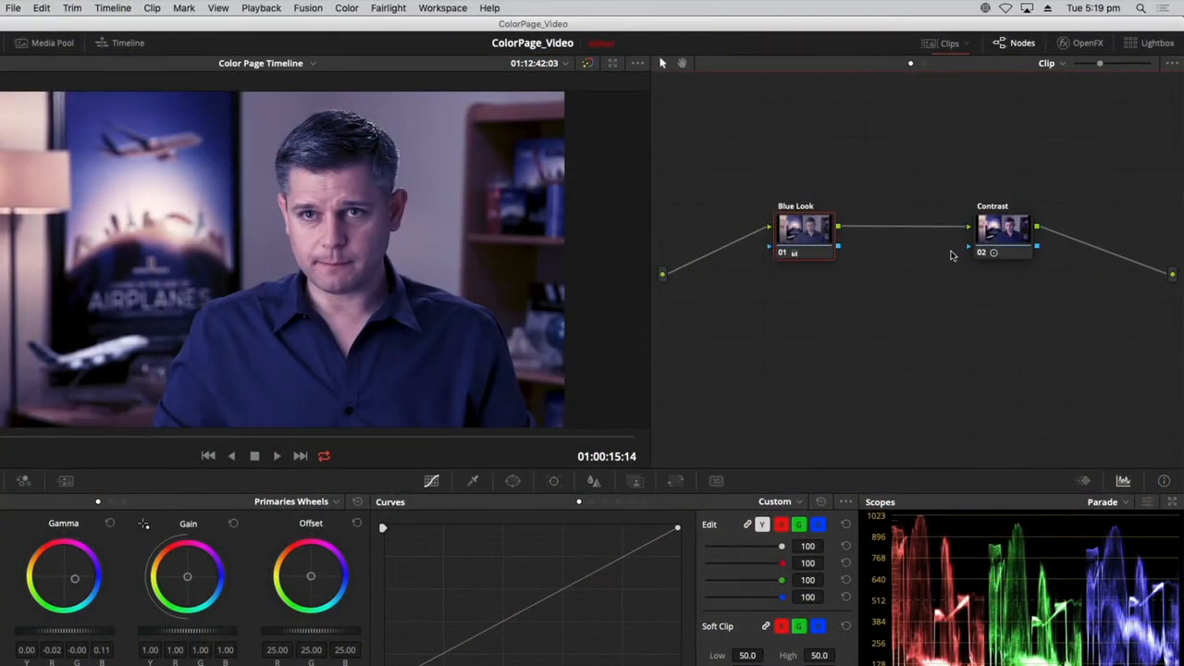
pyautogui.click(1007, 226)
pyautogui.click(811, 231)
pyautogui.click(1000, 233)
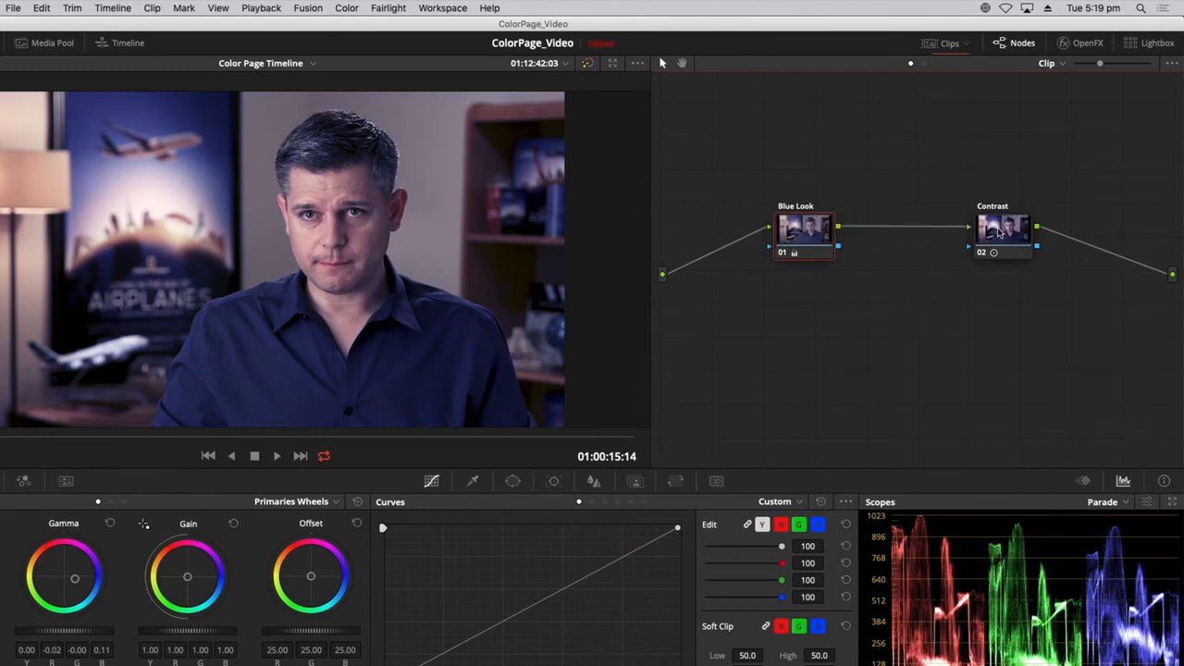
pyautogui.press('super+shift+bracketleft')
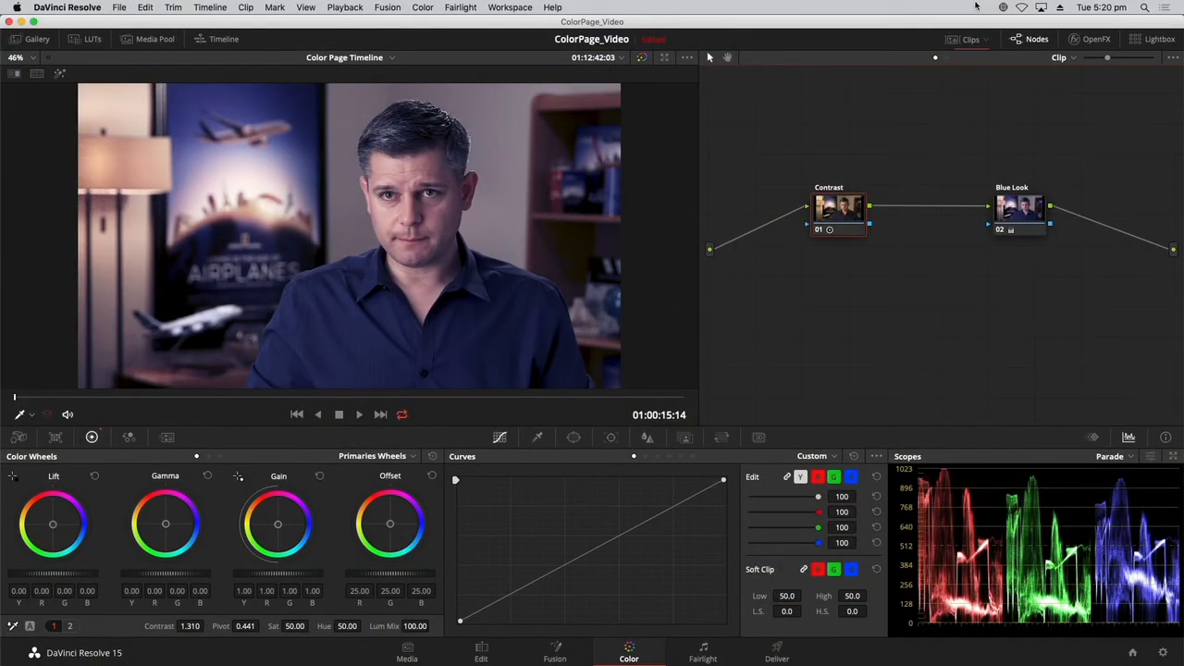
# Show the clip thumbnails, open the OpenFX library for the rhino clip, and browse its ResolveFX Blur and Color categories
pyautogui.click(949, 40)
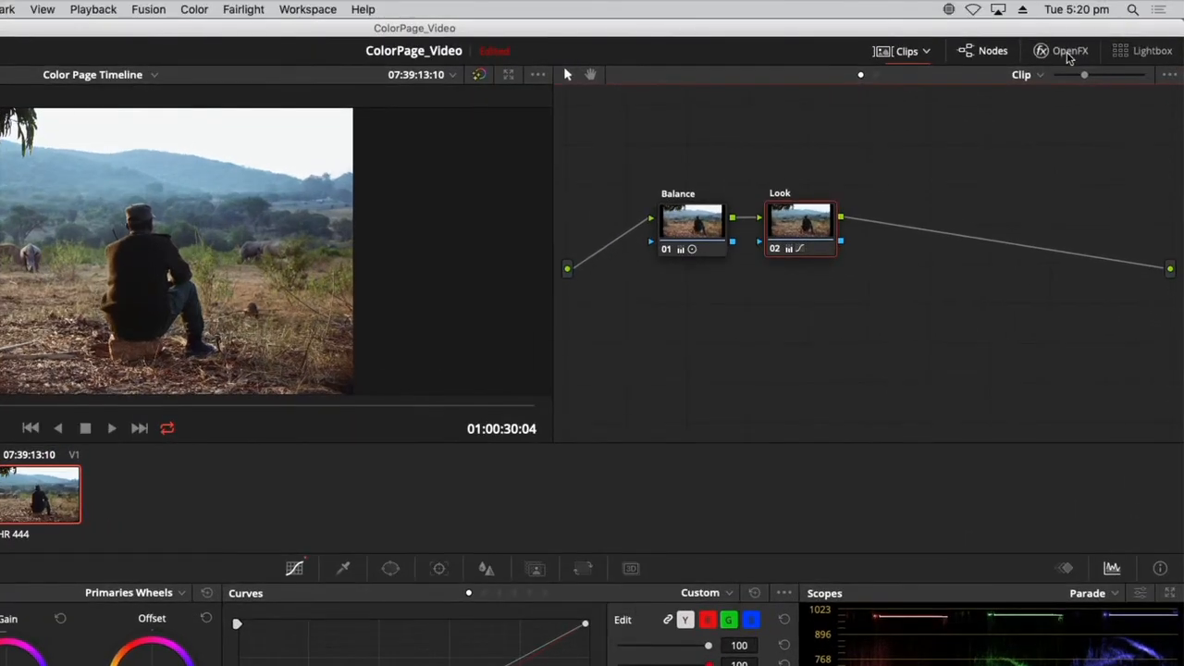
pyautogui.click(1068, 54)
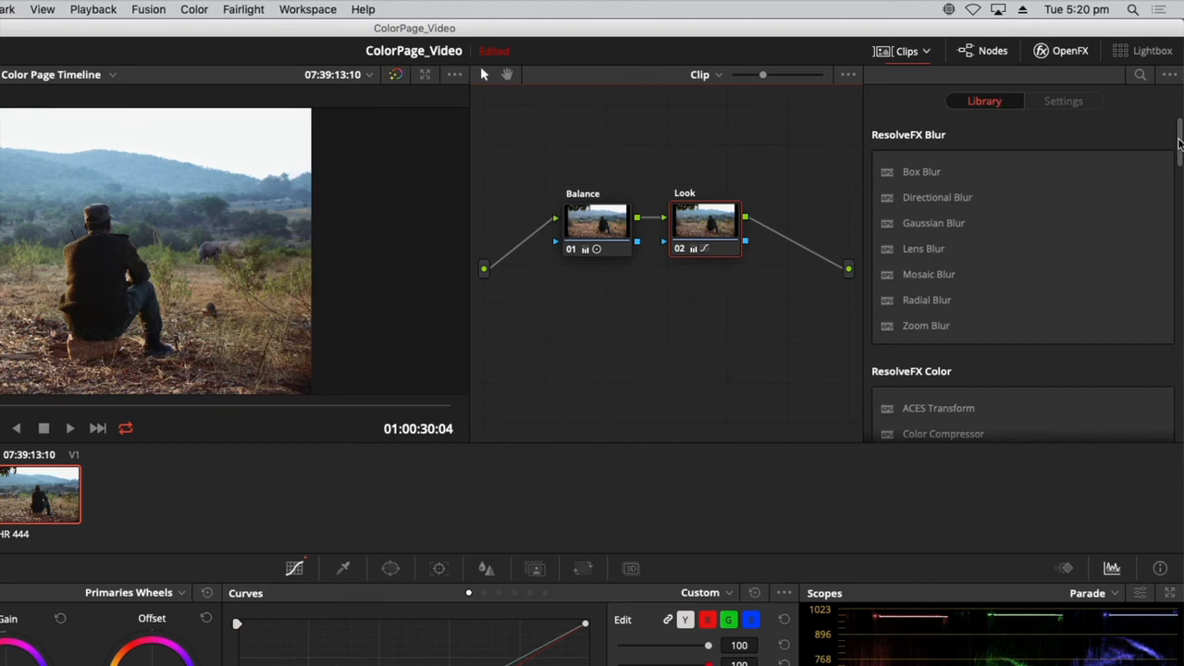
pyautogui.moveTo(1179, 141); pyautogui.dragTo(1165, 101)
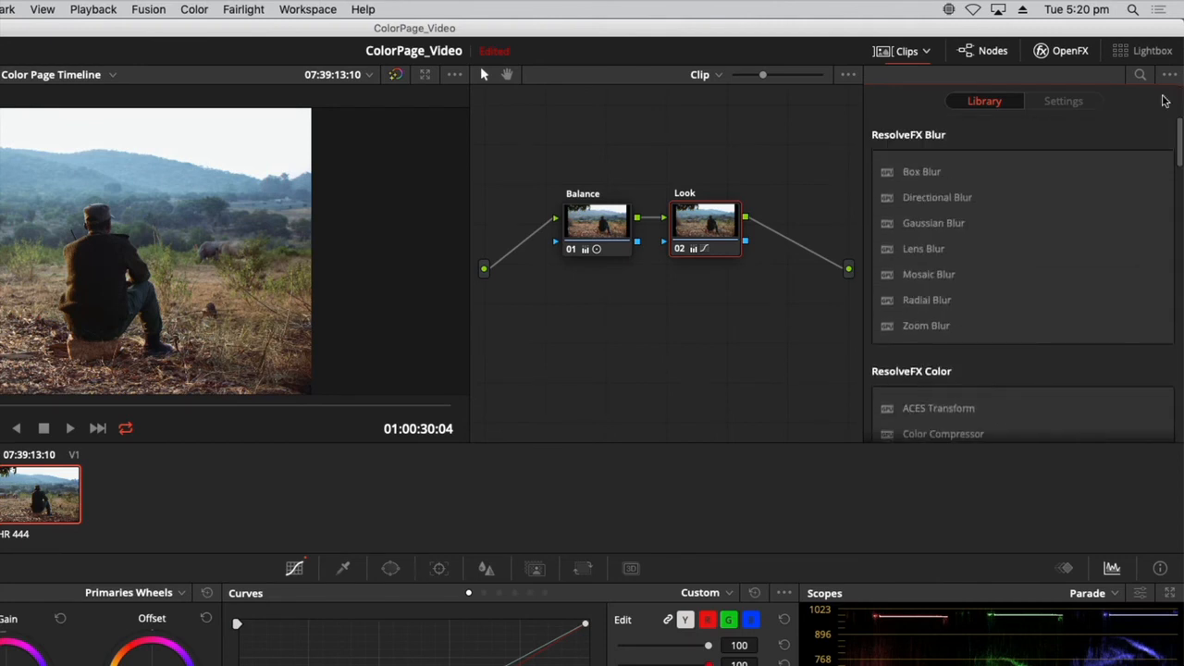
pyautogui.click(958, 141)
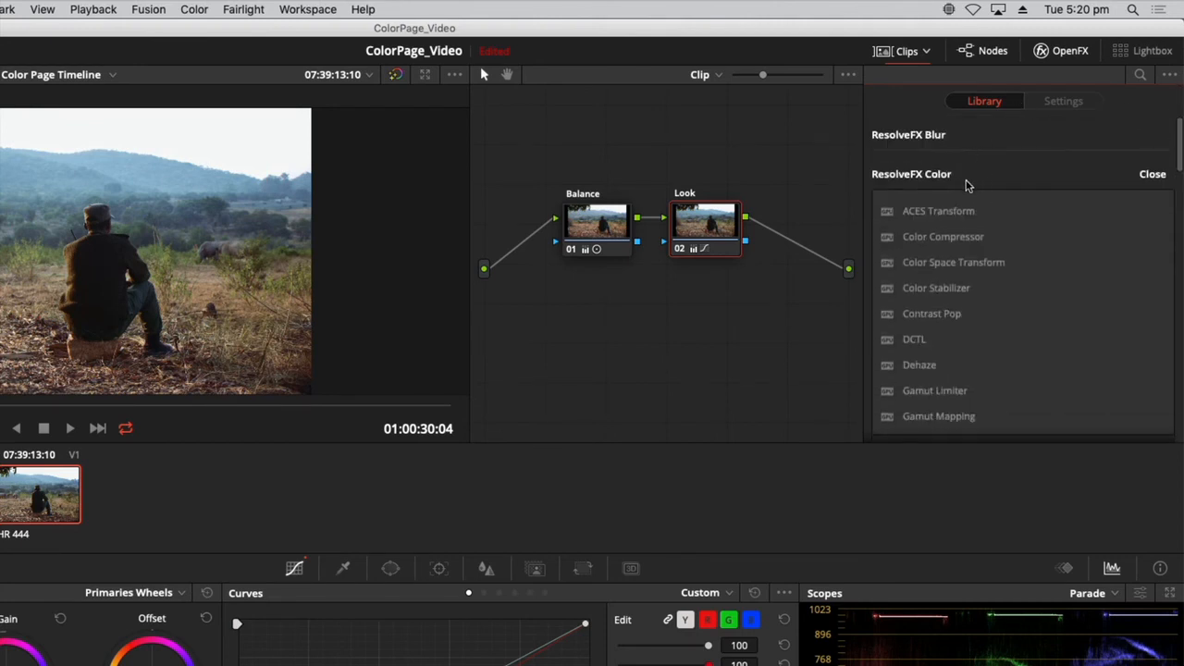
pyautogui.click(970, 185)
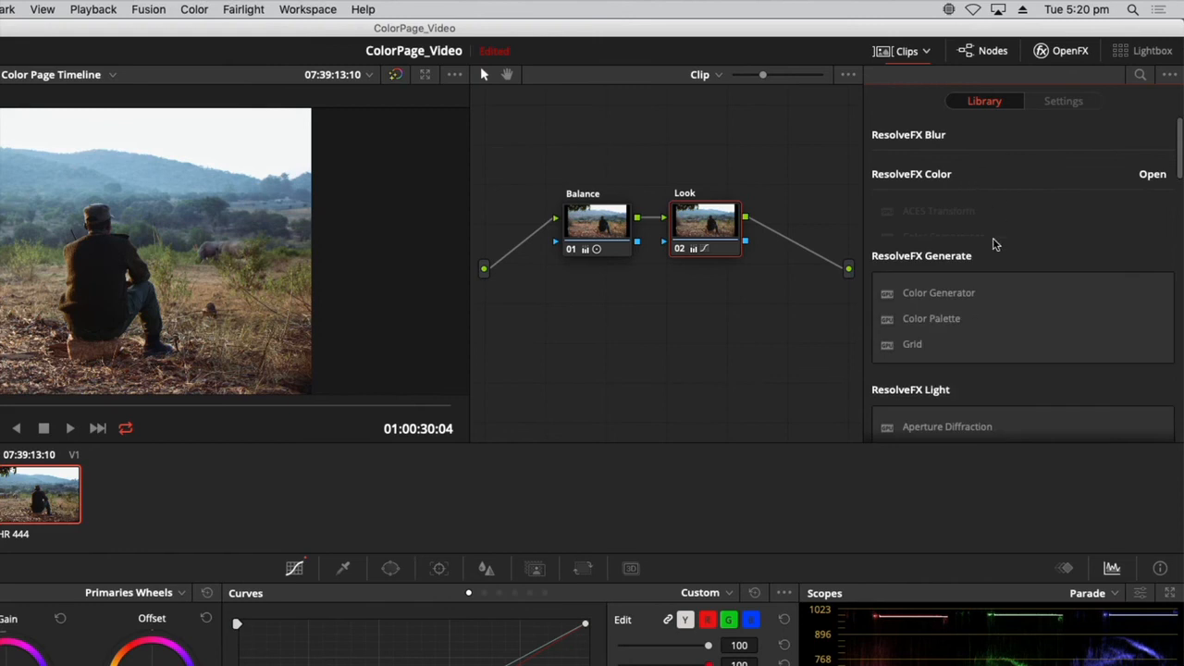
pyautogui.click(974, 176)
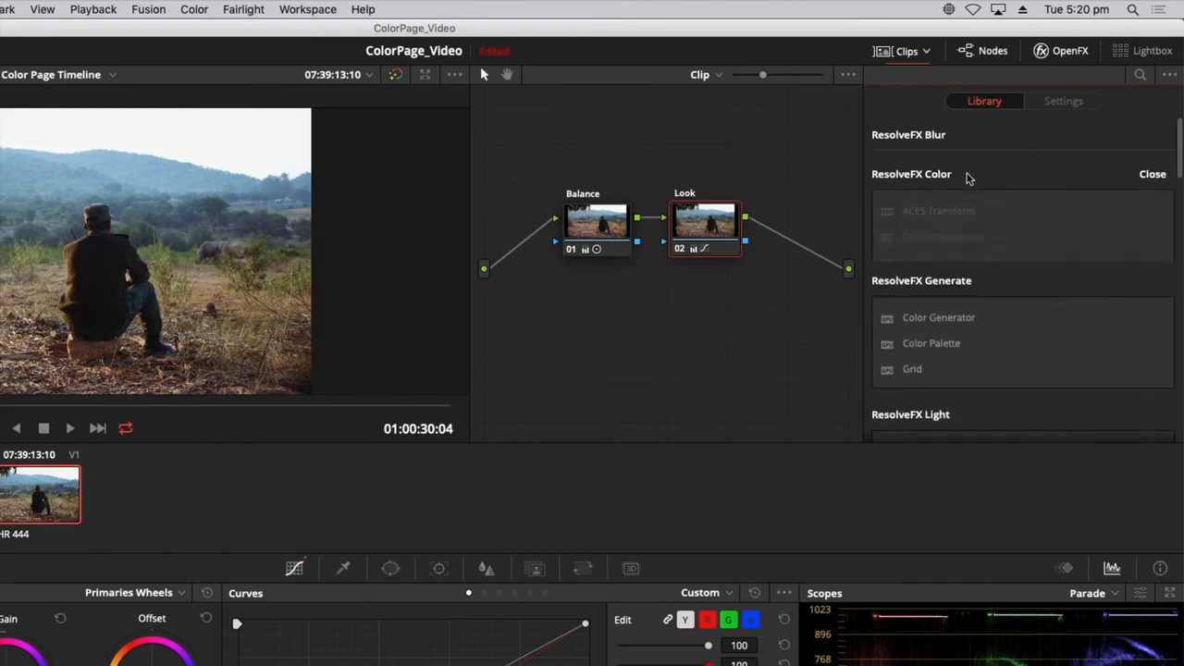
pyautogui.click(969, 149)
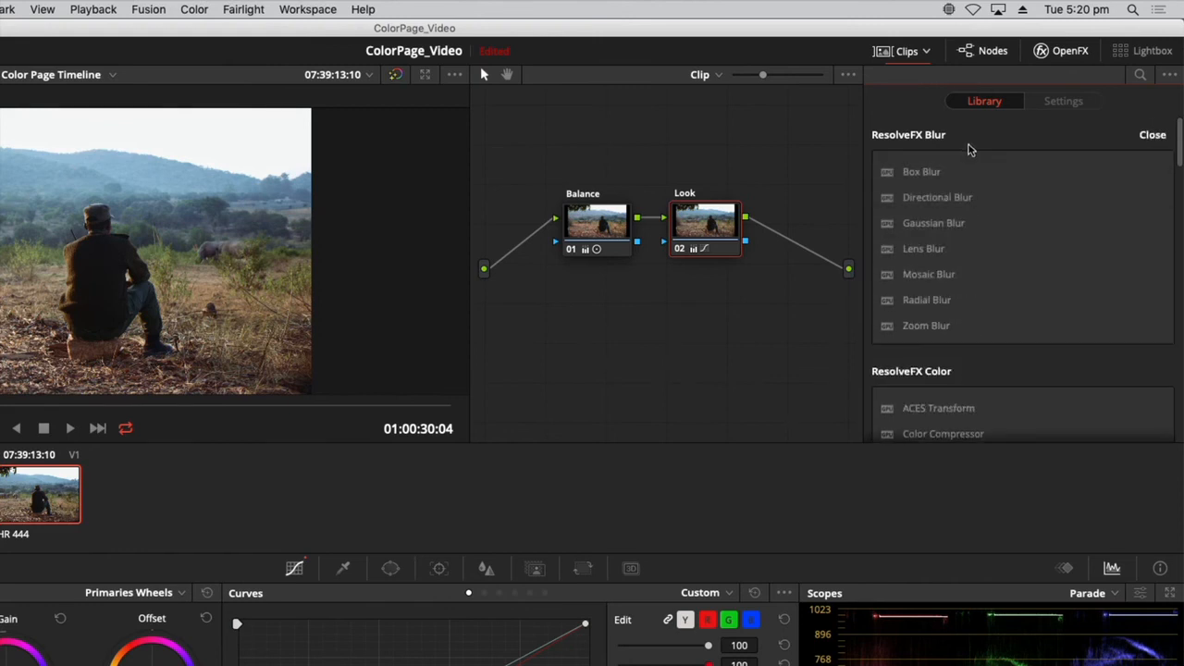
# Search the OpenFX library for "blur" and for "patch", then clear the search
pyautogui.click(1139, 76)
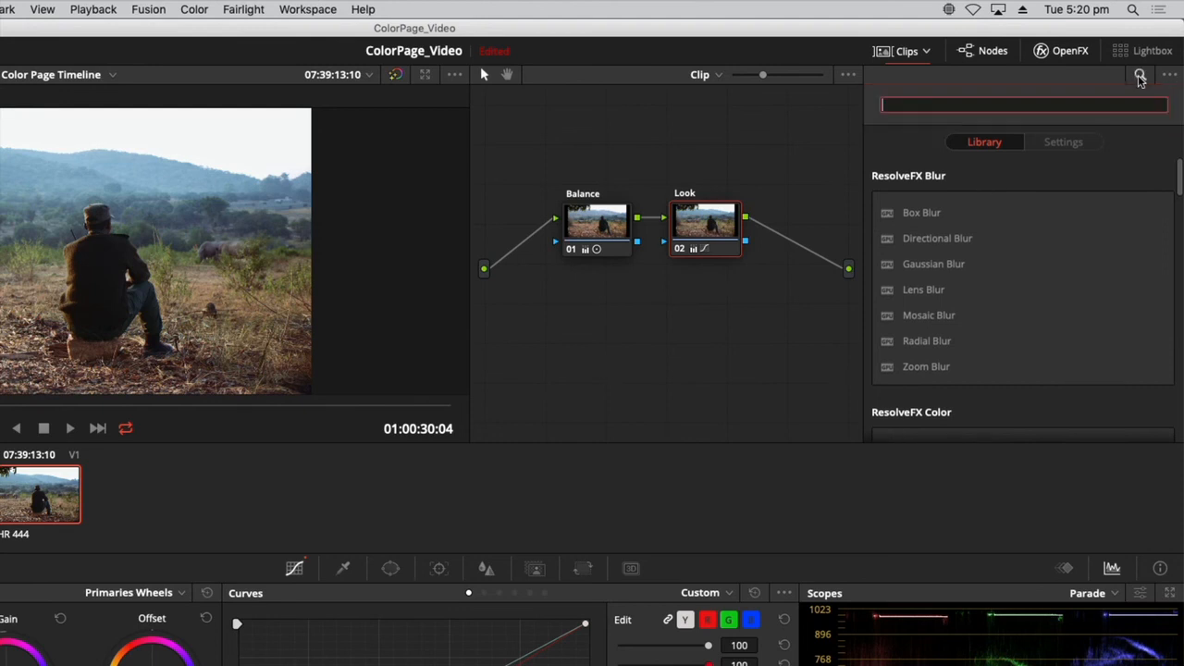
pyautogui.write('blur')
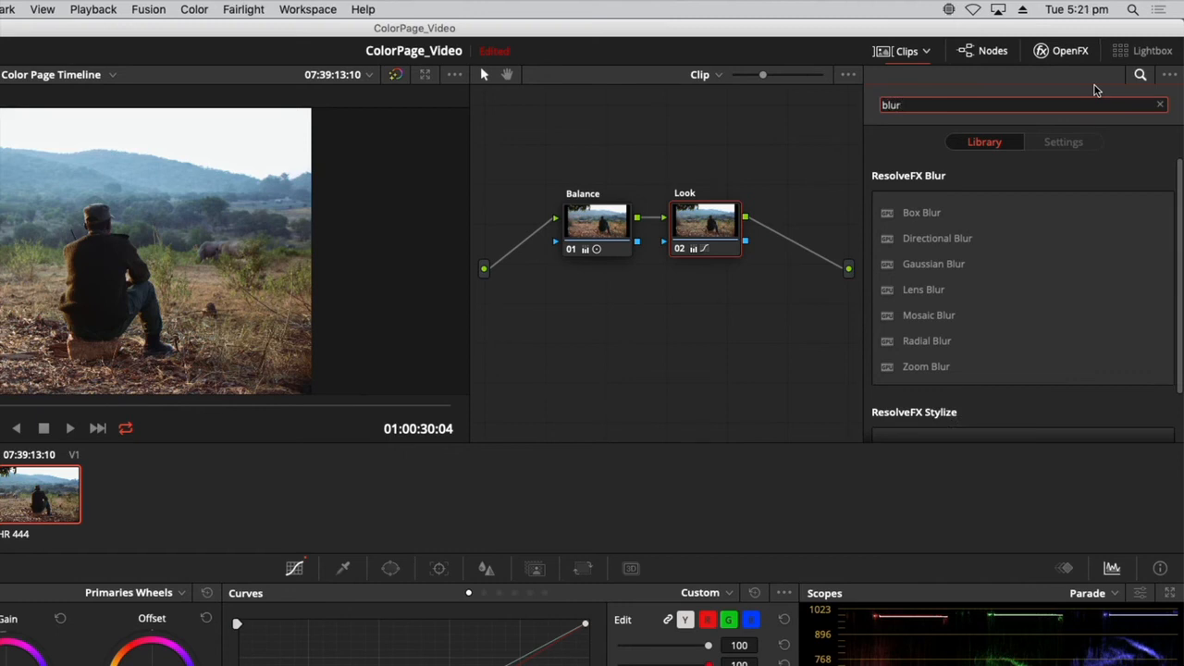
pyautogui.scroll(-3, 1084, 195)
pyautogui.scroll(3, 1083, 195)
pyautogui.press('BackSpace')
pyautogui.press('BackSpace')
pyautogui.press('BackSpace')
pyautogui.press('BackSpace')
pyautogui.write('patch')
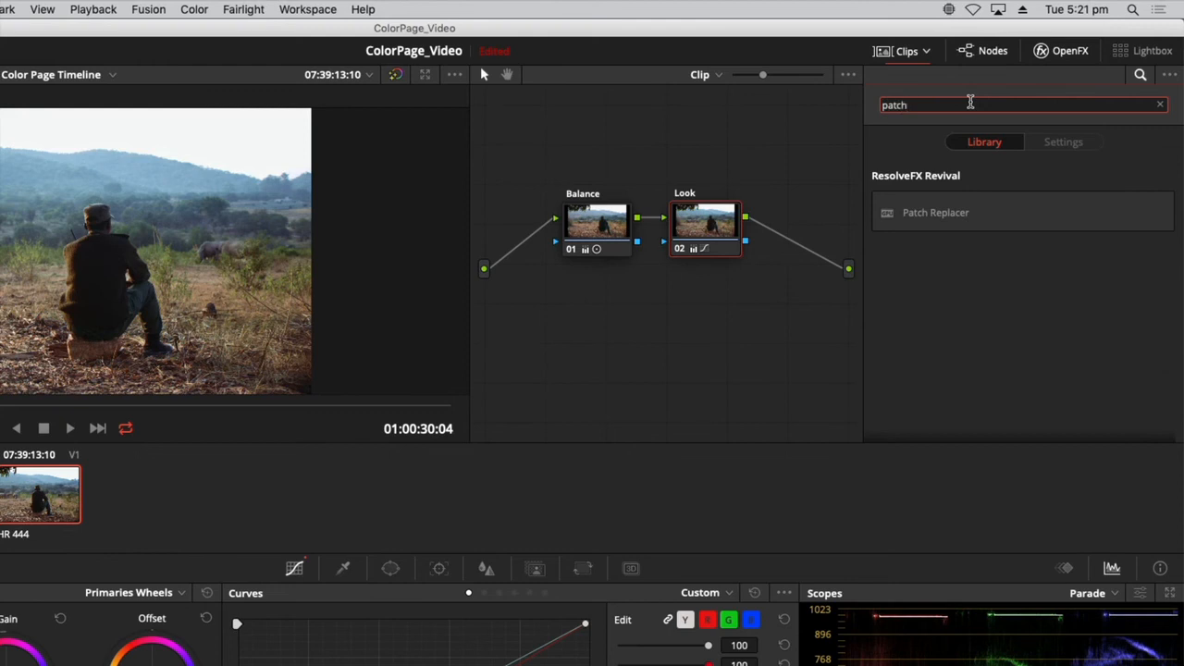
pyautogui.press('BackSpace')
pyautogui.press('BackSpace')
pyautogui.press('BackSpace')
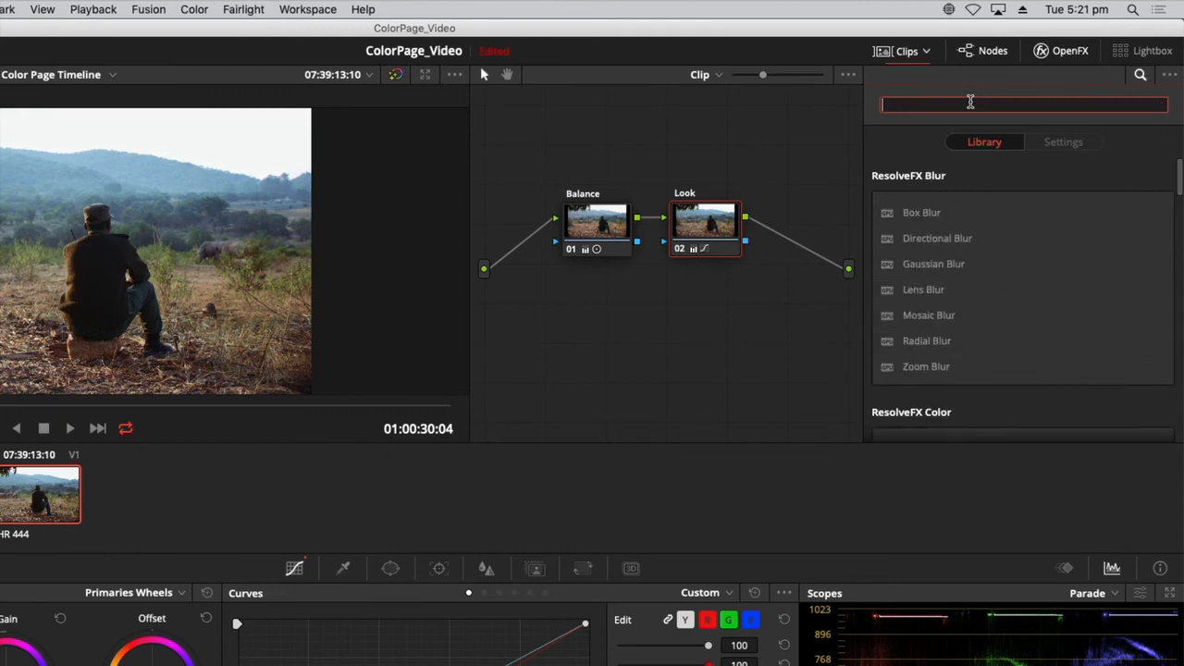
# Find the Tilt-Shift Blur effect by searching "tilt" and add it to the node graph between Look and the output
pyautogui.moveTo(820, 343); pyautogui.dragTo(766, 343)
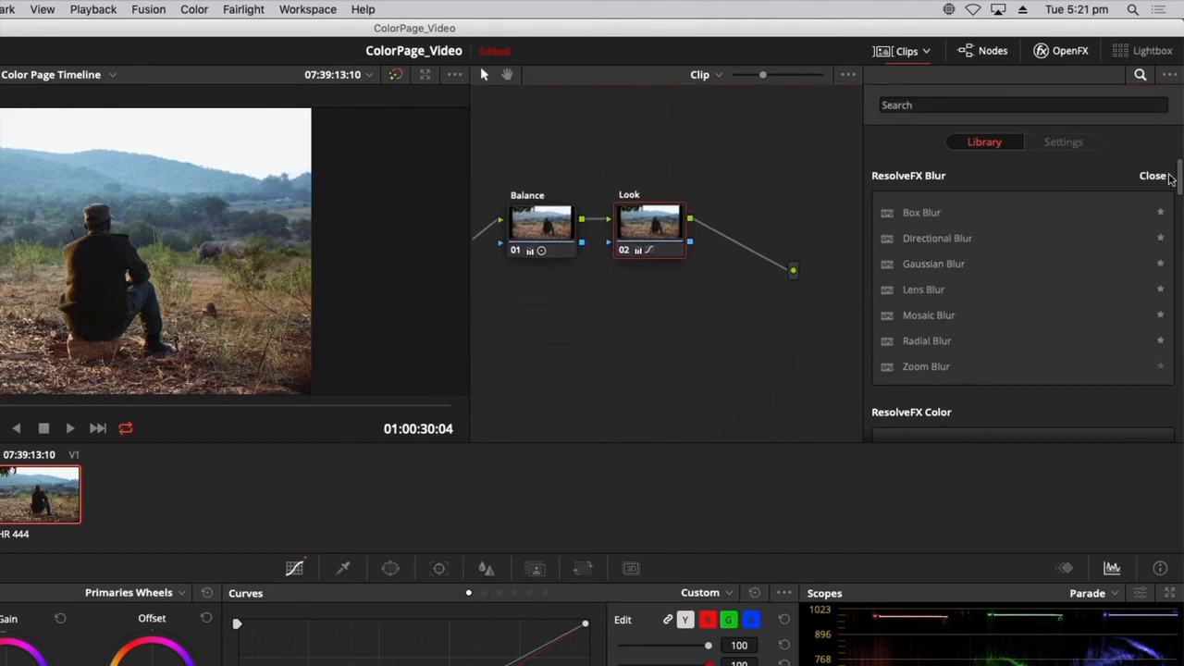
pyautogui.moveTo(1179, 181)
pyautogui.mouseDown()
pyautogui.moveTo(1182, 193)
pyautogui.moveTo(1182, 168)
pyautogui.mouseUp()
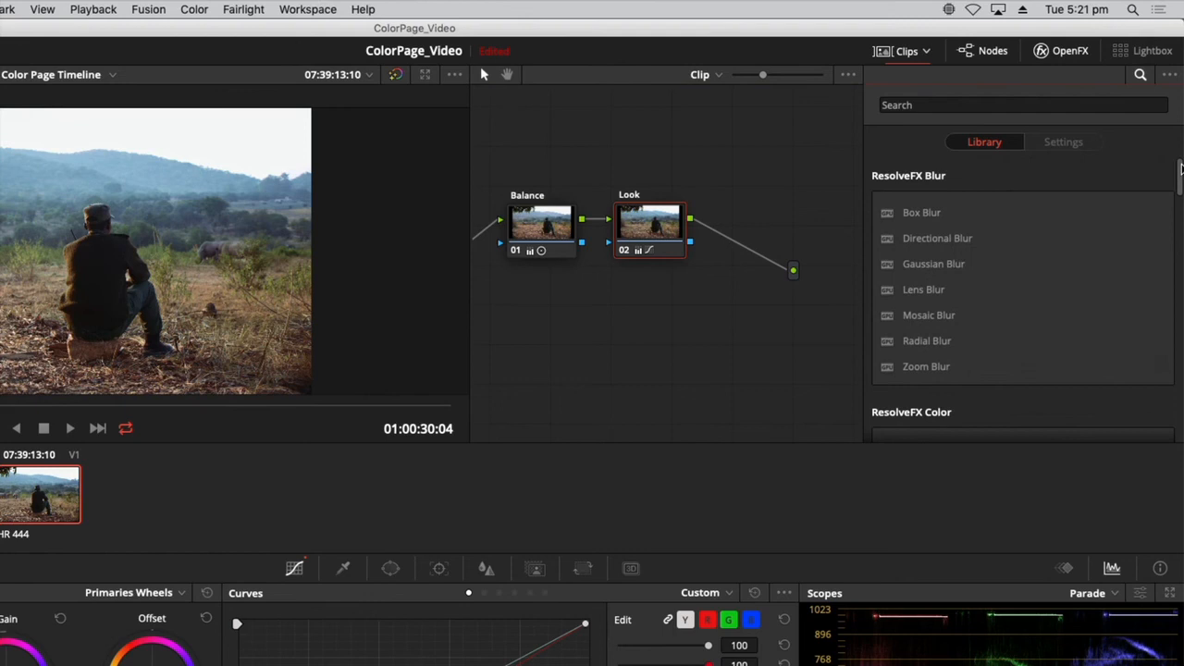
pyautogui.click(931, 110)
pyautogui.write('tilt')
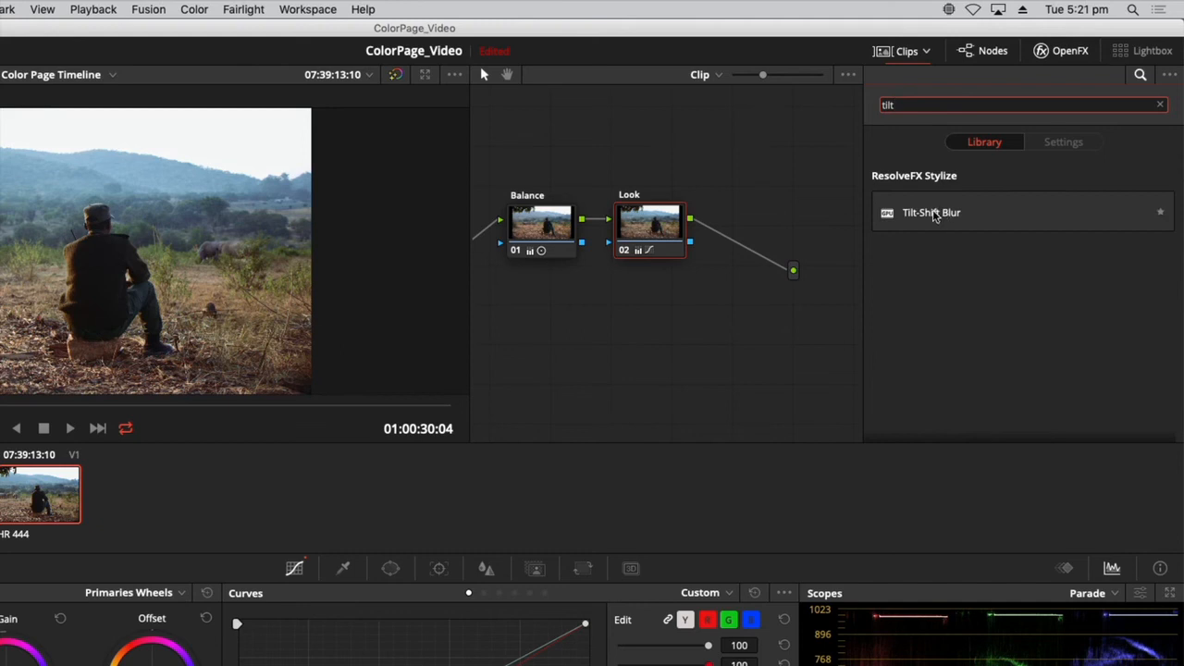
pyautogui.moveTo(934, 216); pyautogui.dragTo(747, 236)
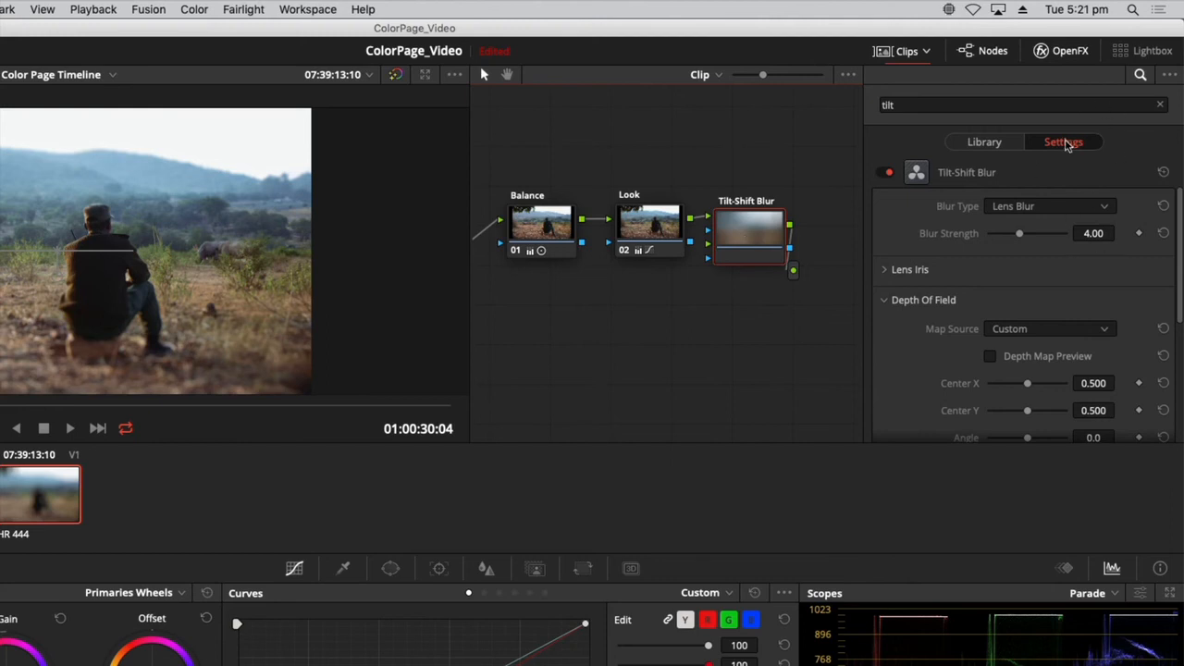
# Clear the effects search, look through the Tilt-Shift Blur settings, and hide the search field
pyautogui.click(1009, 149)
pyautogui.click(1051, 146)
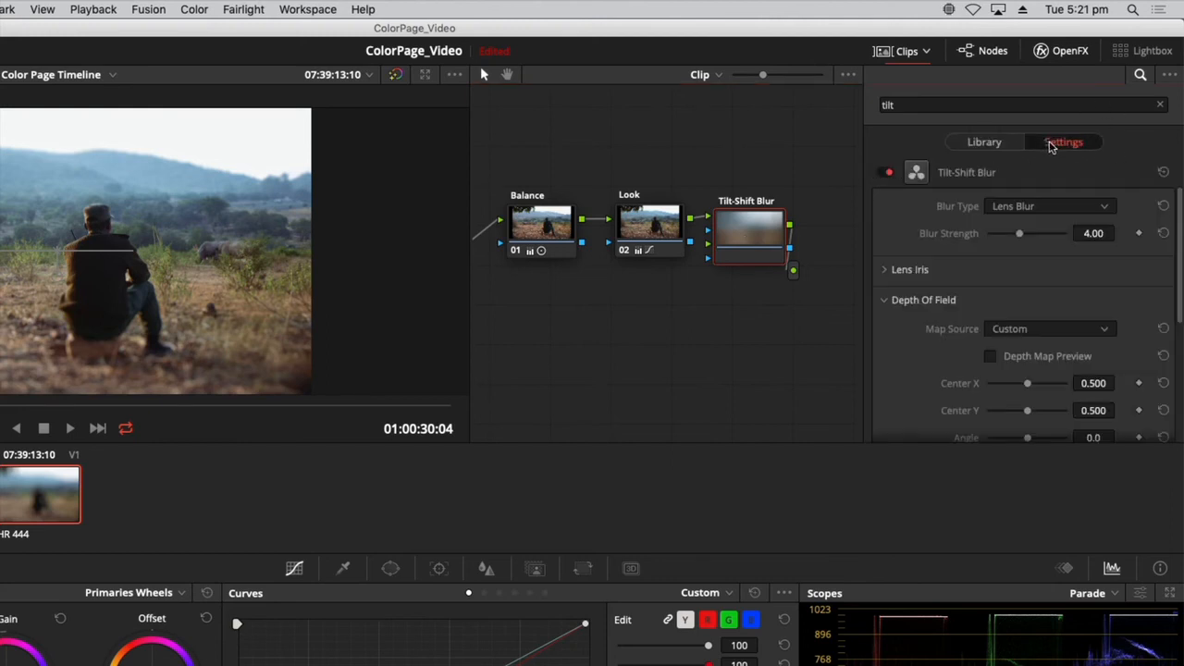
pyautogui.click(1161, 107)
pyautogui.click(1091, 148)
pyautogui.click(1002, 148)
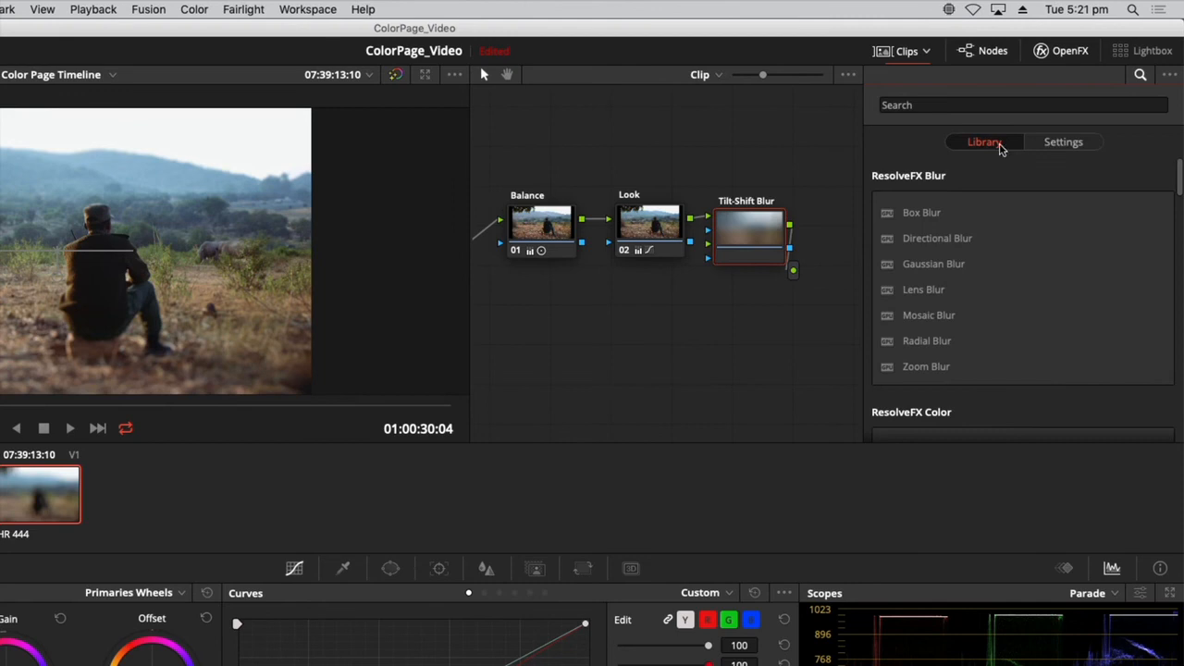
pyautogui.click(1070, 147)
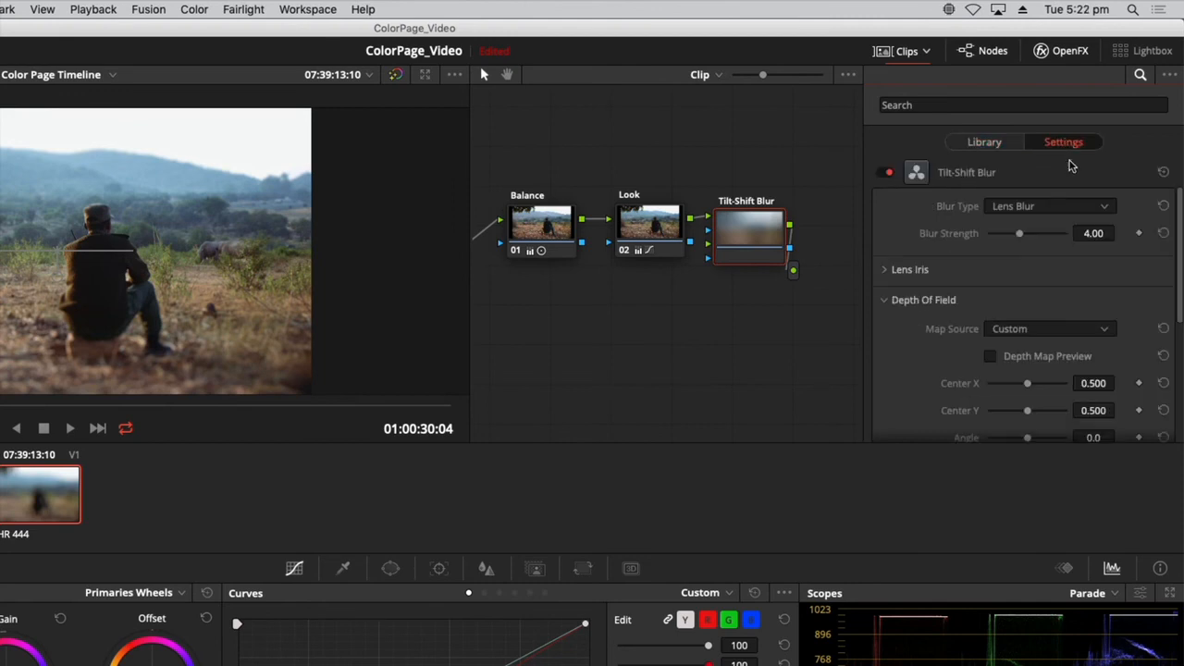
pyautogui.scroll(-5, 1125, 274)
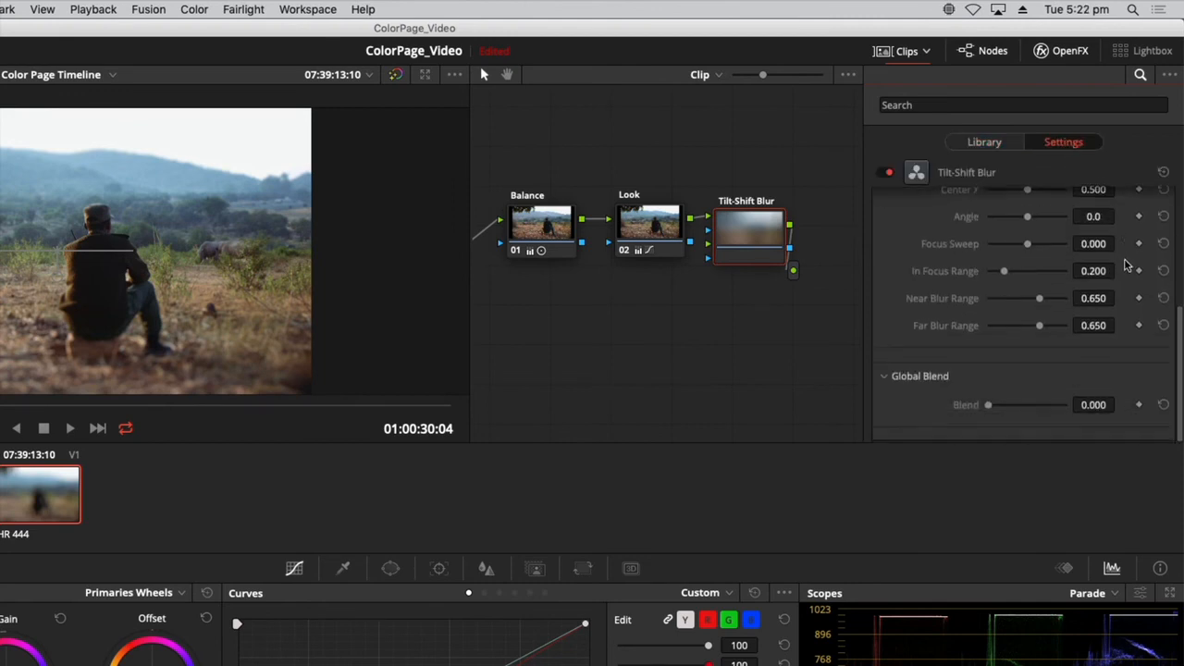
pyautogui.scroll(5, 1124, 266)
pyautogui.click(1140, 75)
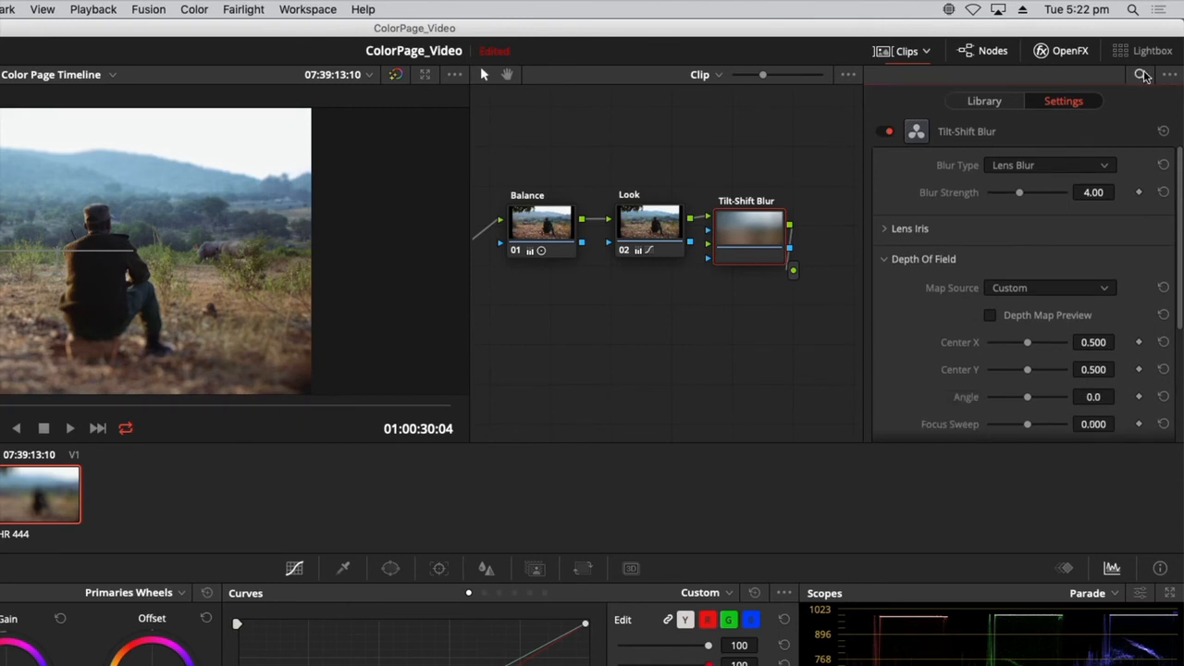
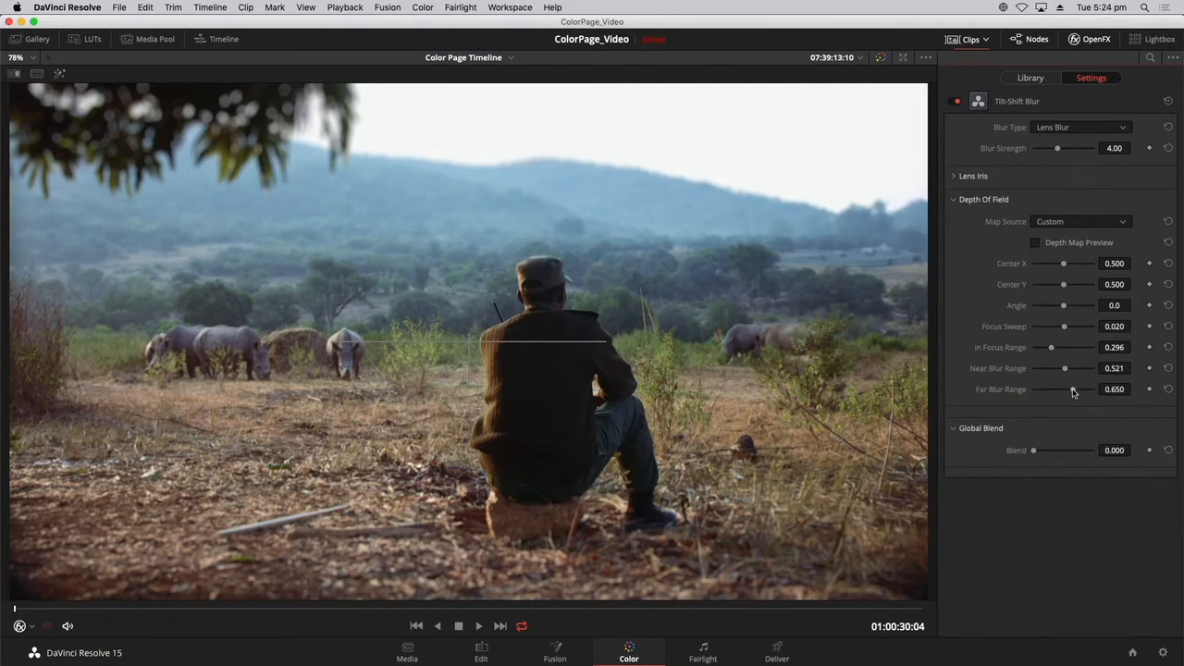
# Set the Tilt-Shift Blur's Far Blur Range to 0.592 and leave the enlarged viewer
pyautogui.moveTo(1073, 392); pyautogui.dragTo(1069, 393)
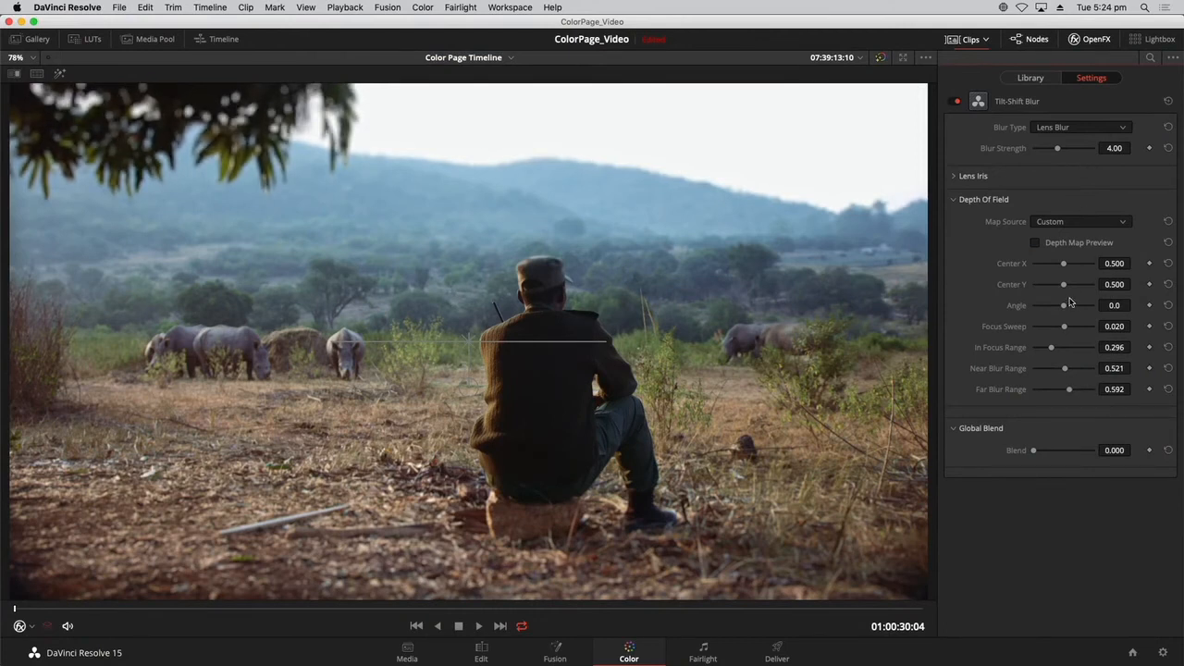
pyautogui.hotkey('alt', 'f')
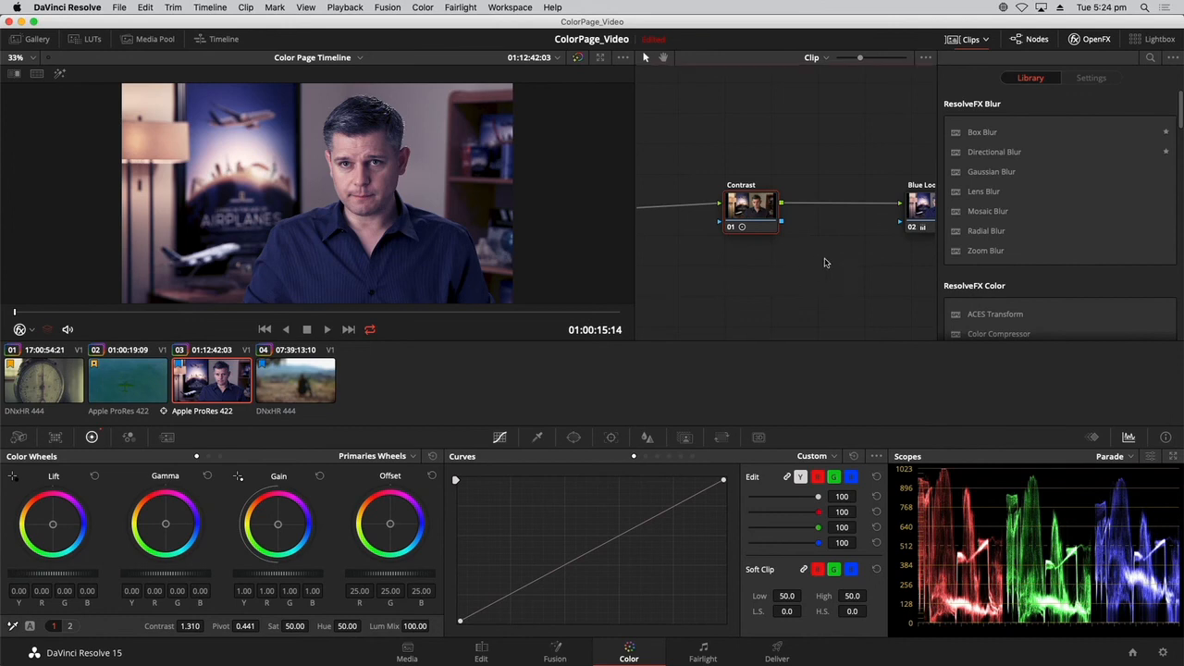
# Widen the interview clip's node graph area so both Contrast and Blue Look fit
pyautogui.moveTo(807, 264)
pyautogui.mouseDown()
pyautogui.moveTo(883, 250)
pyautogui.moveTo(818, 259)
pyautogui.mouseUp()
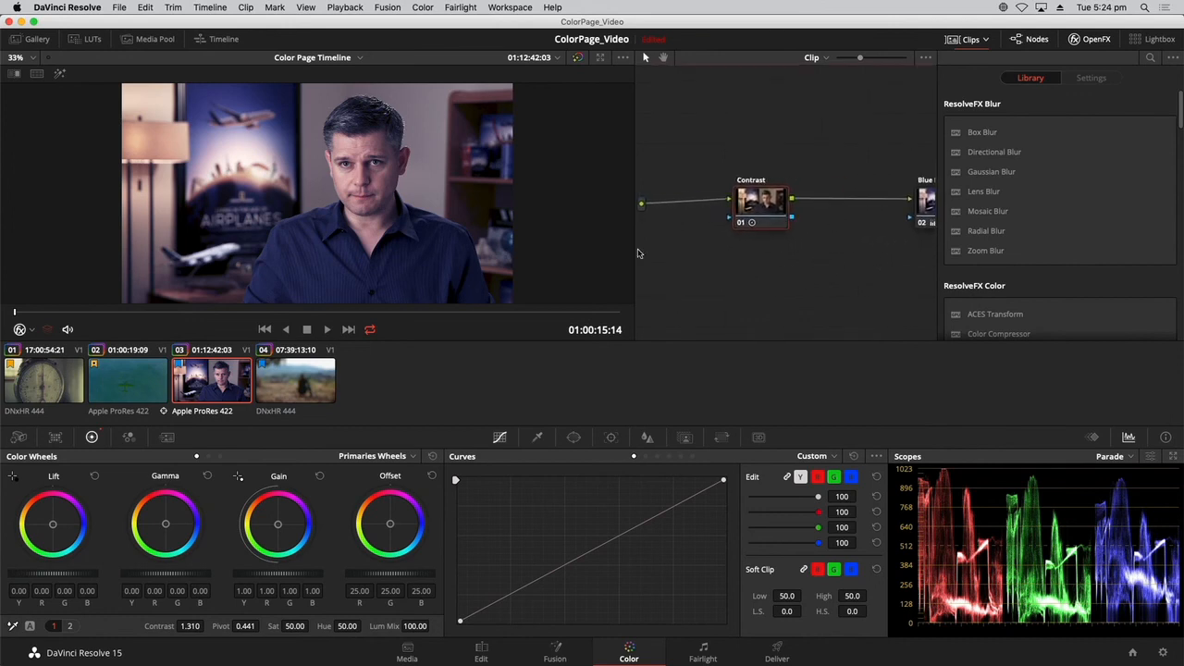
pyautogui.moveTo(633, 241); pyautogui.dragTo(479, 242)
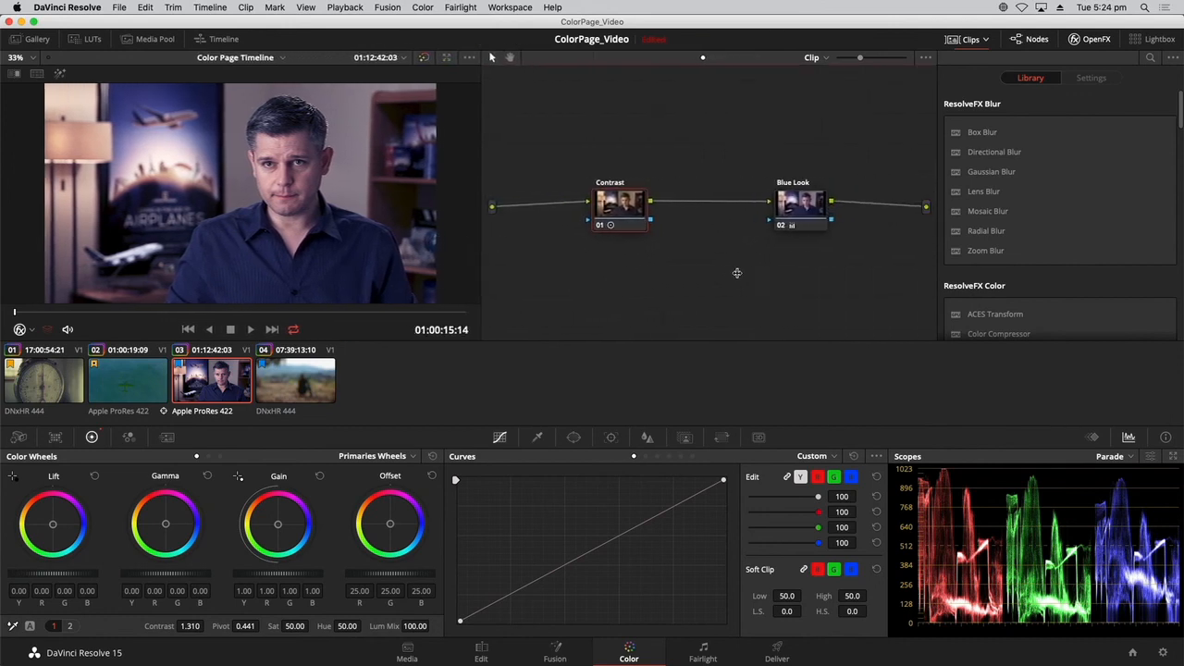
pyautogui.rightClick(700, 263)
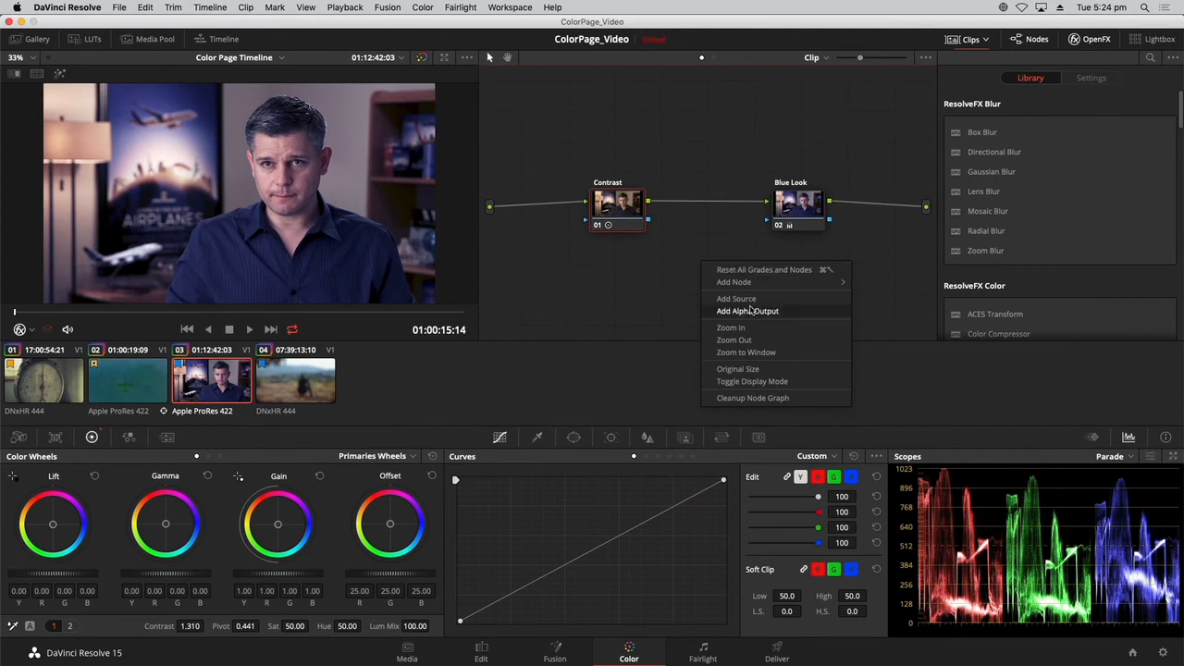
pyautogui.click(753, 270)
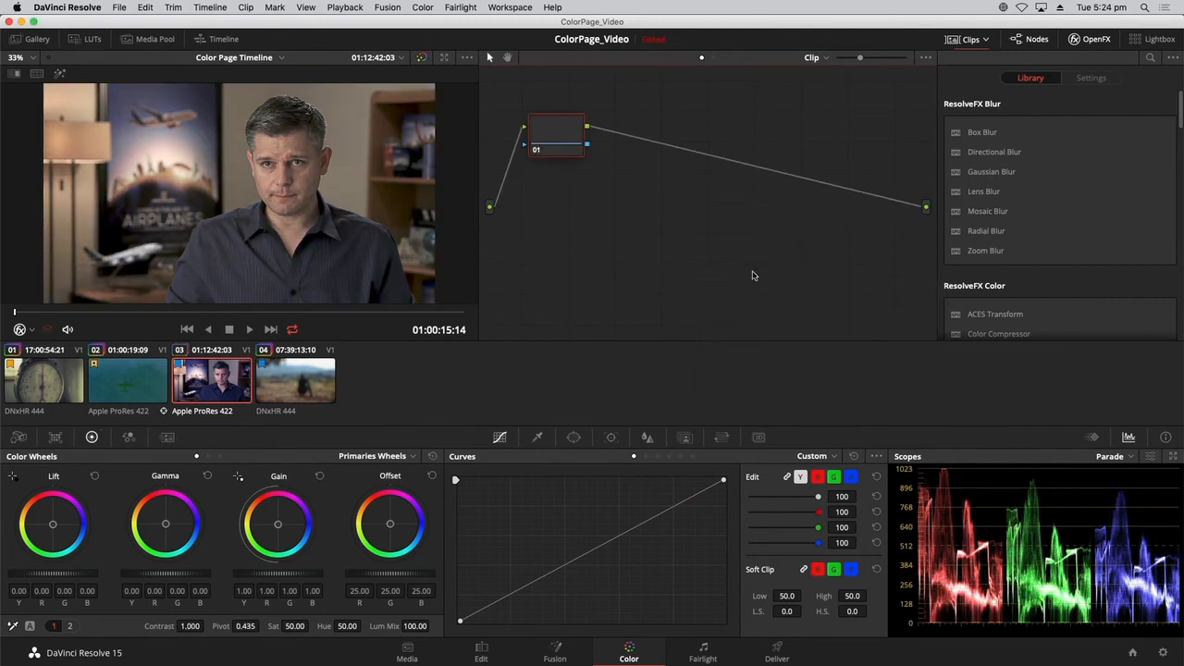
pyautogui.press('super+z')
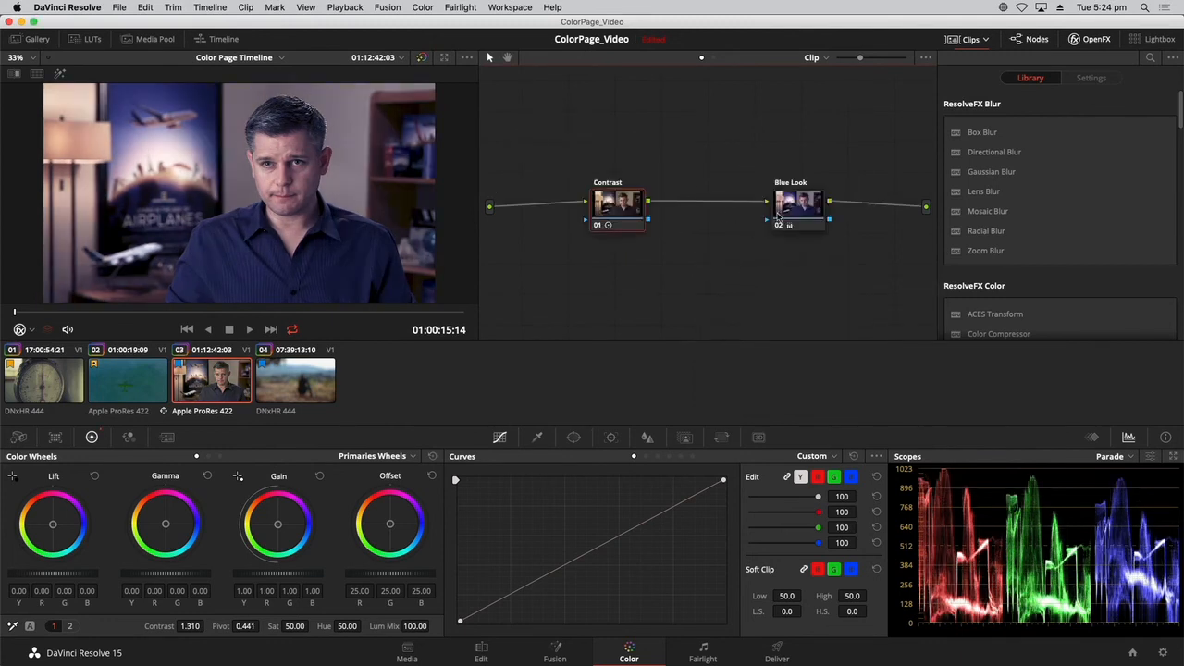
# Replace the Blue Look node with a serial node labelled Face Blur, spaced further away from Contrast
pyautogui.press('Delete')
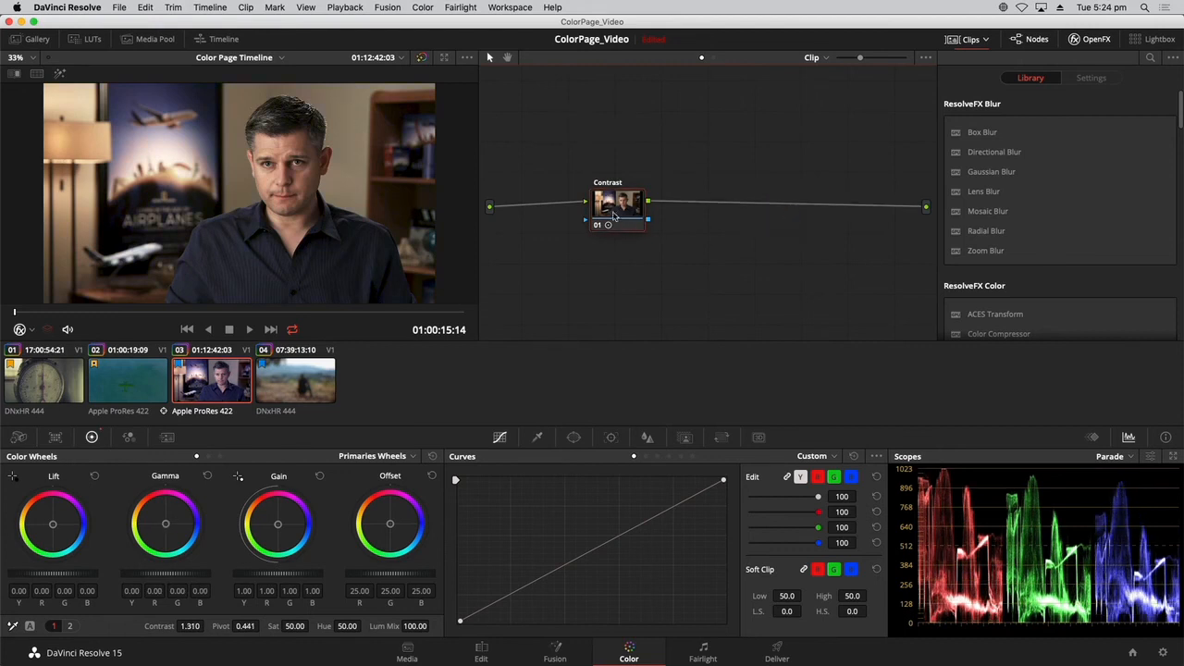
pyautogui.moveTo(591, 212)
pyautogui.mouseDown()
pyautogui.moveTo(568, 207)
pyautogui.moveTo(586, 204)
pyautogui.mouseUp()
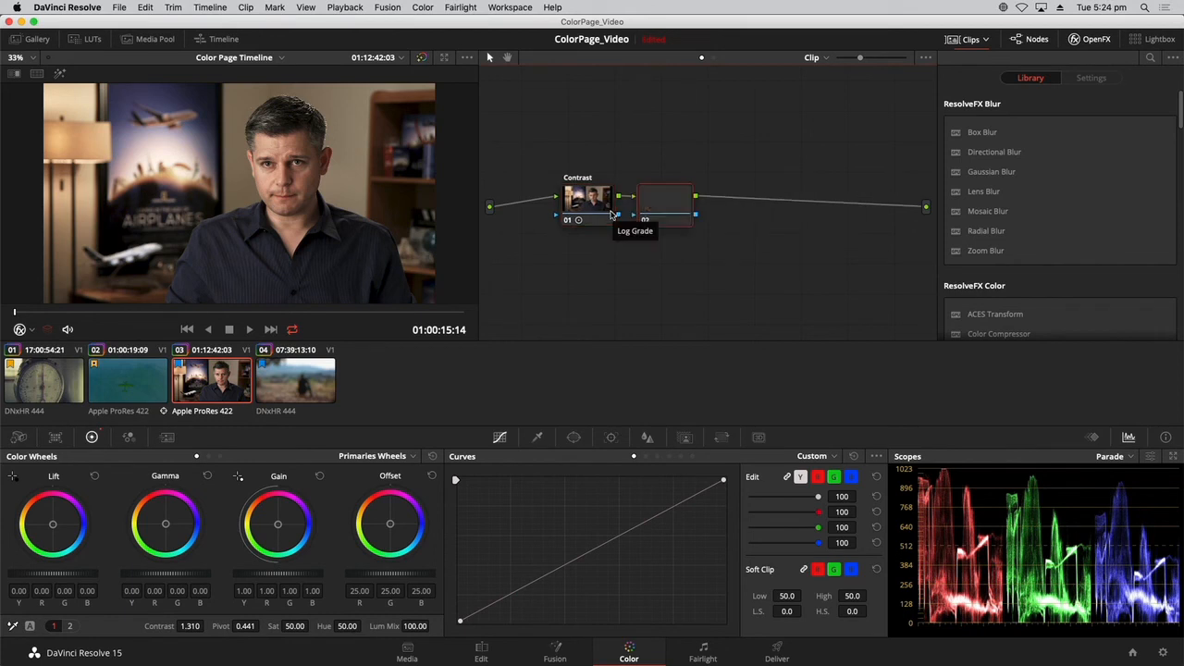
pyautogui.hotkey('alt', 's')
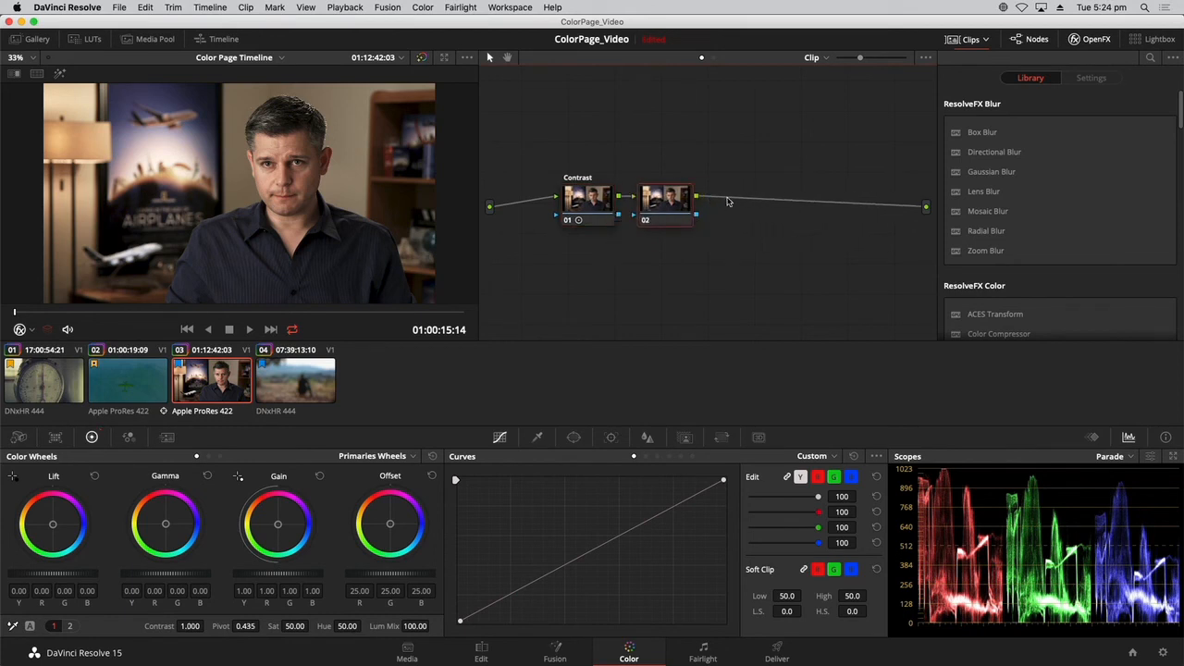
pyautogui.moveTo(680, 204); pyautogui.dragTo(727, 204)
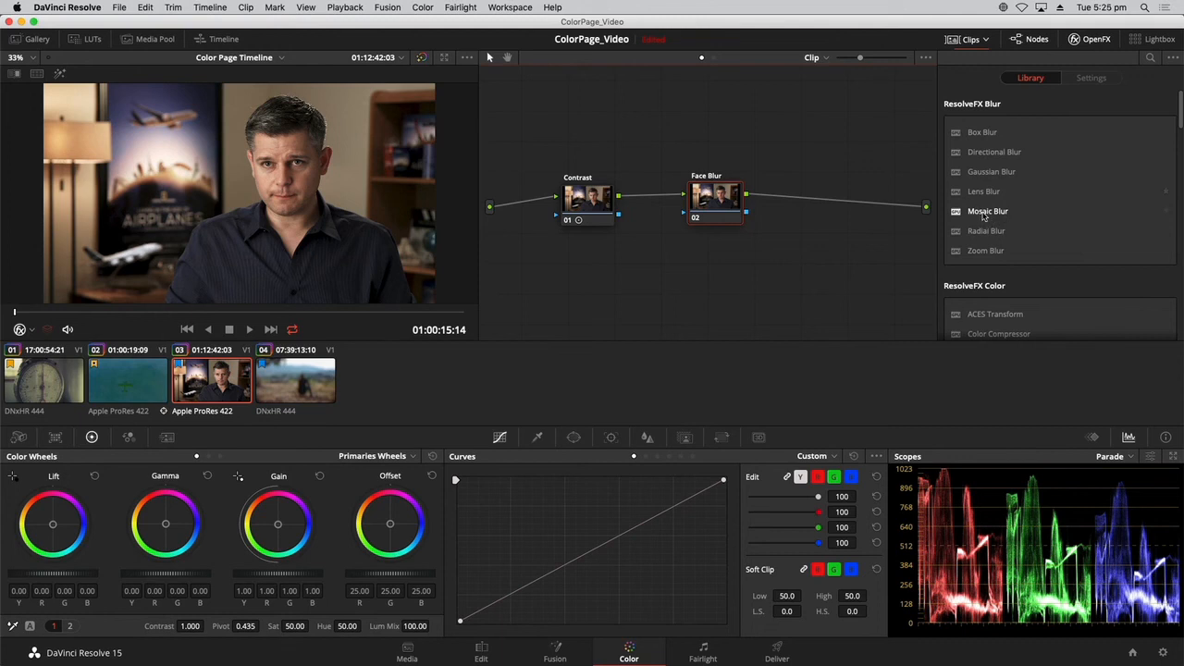
# Apply the Mosaic Blur effect to the Face Blur node and switch the effect off temporarily
pyautogui.moveTo(983, 215); pyautogui.dragTo(714, 204)
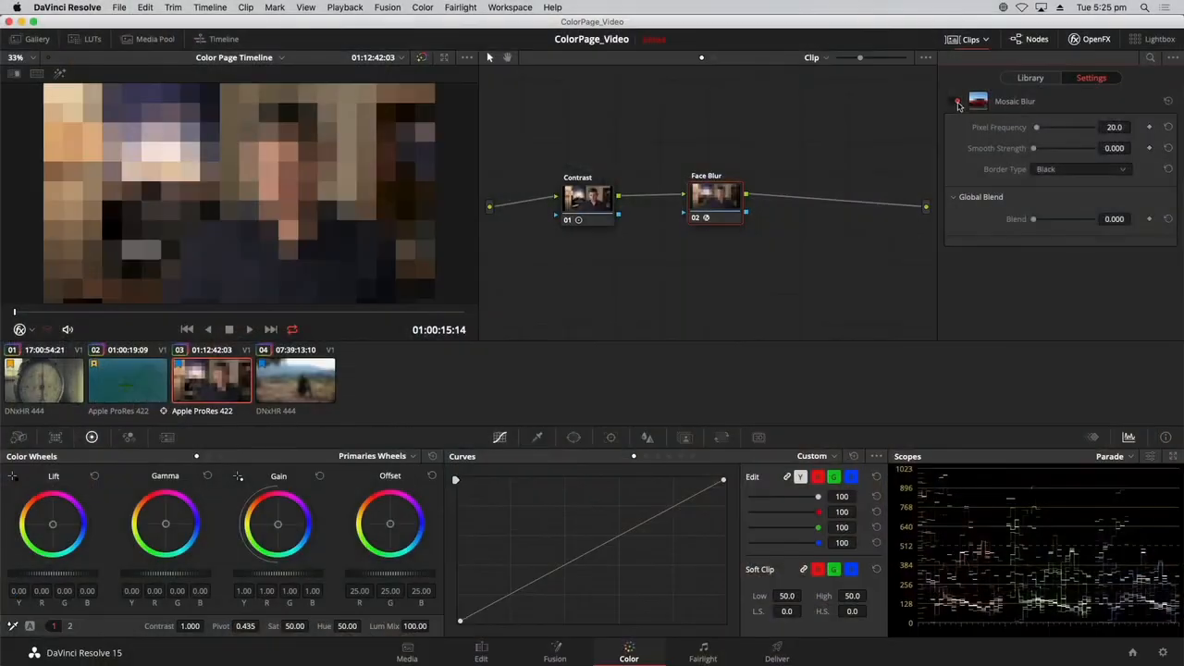
pyautogui.click(955, 102)
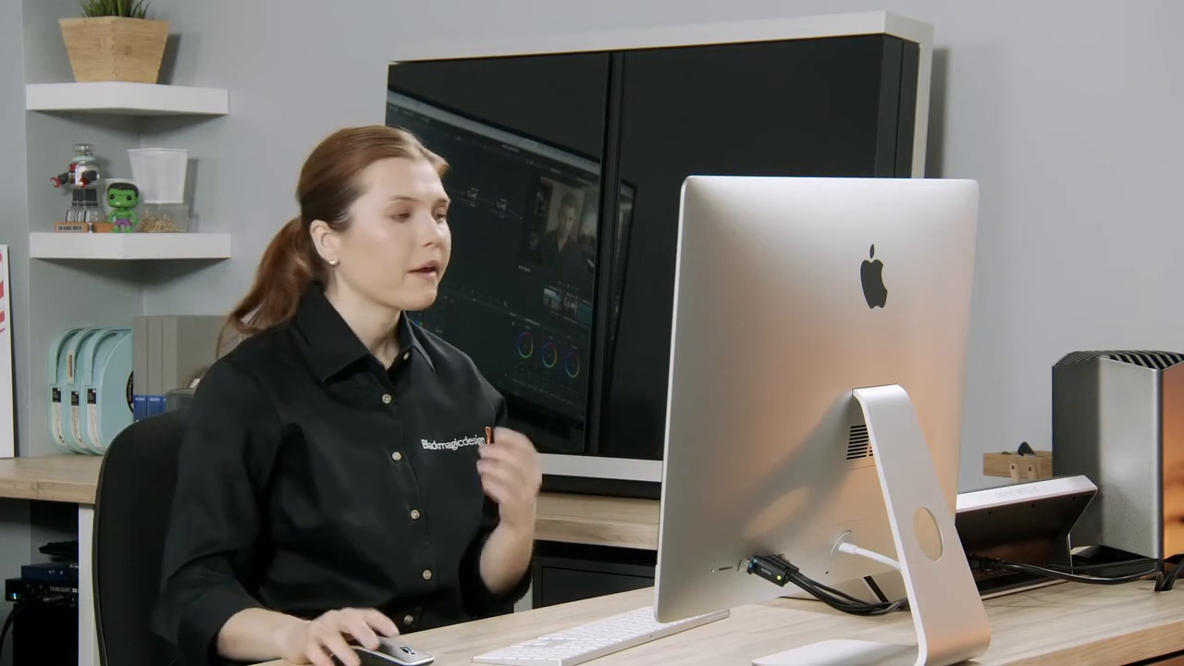
# Add a circular window named Face Blur and fit it over the man's face, about size 32 and aspect 32
pyautogui.click(574, 437)
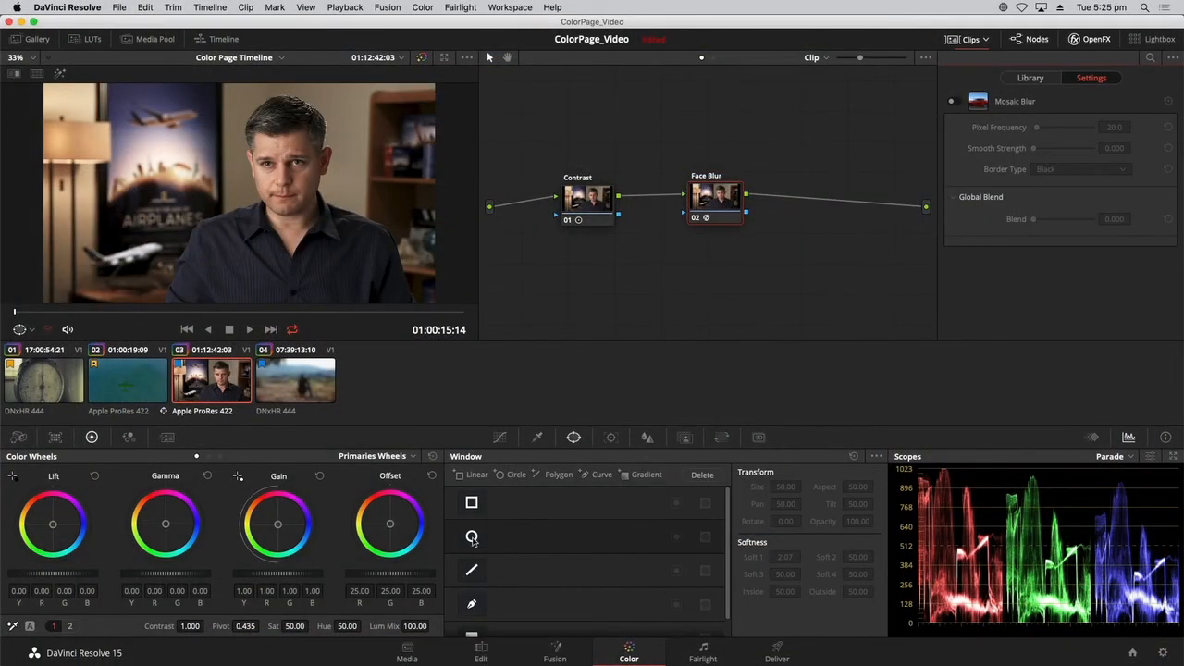
pyautogui.click(472, 537)
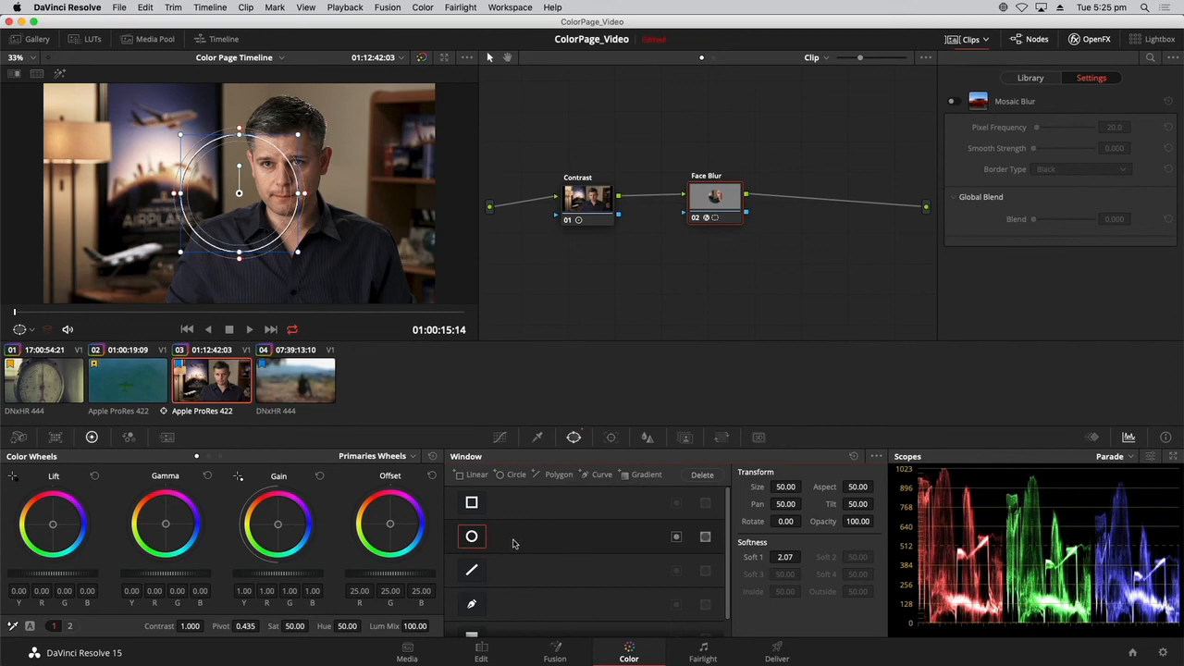
pyautogui.doubleClick(514, 543)
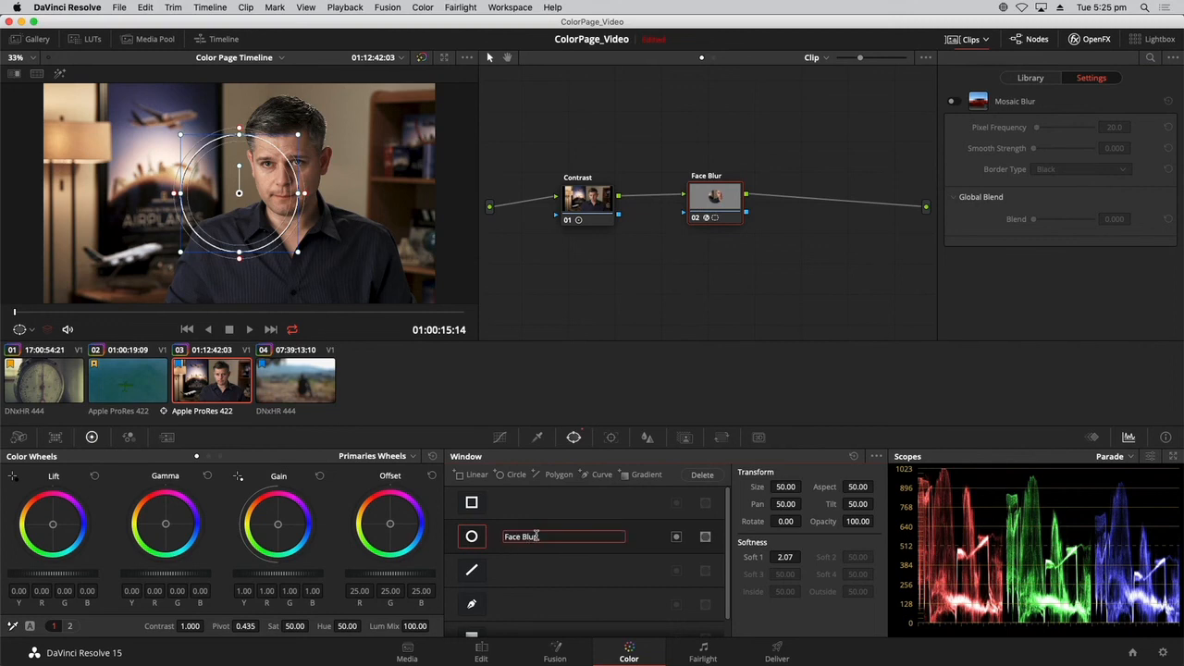
pyautogui.press('Return')
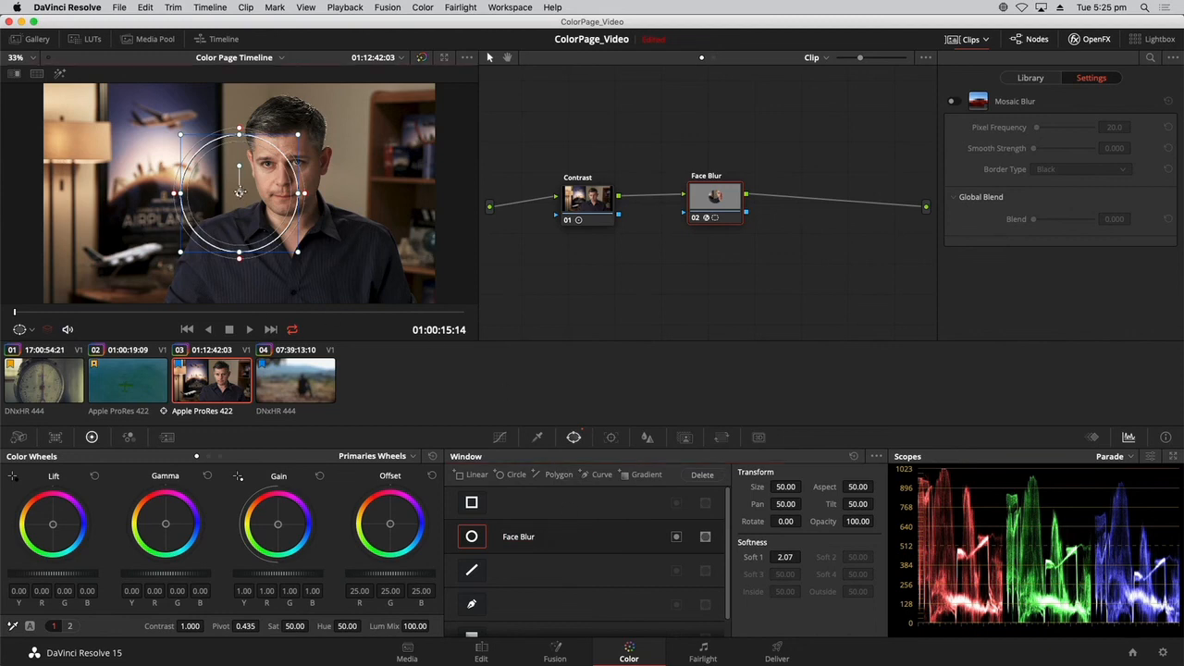
pyautogui.moveTo(240, 191); pyautogui.dragTo(307, 182)
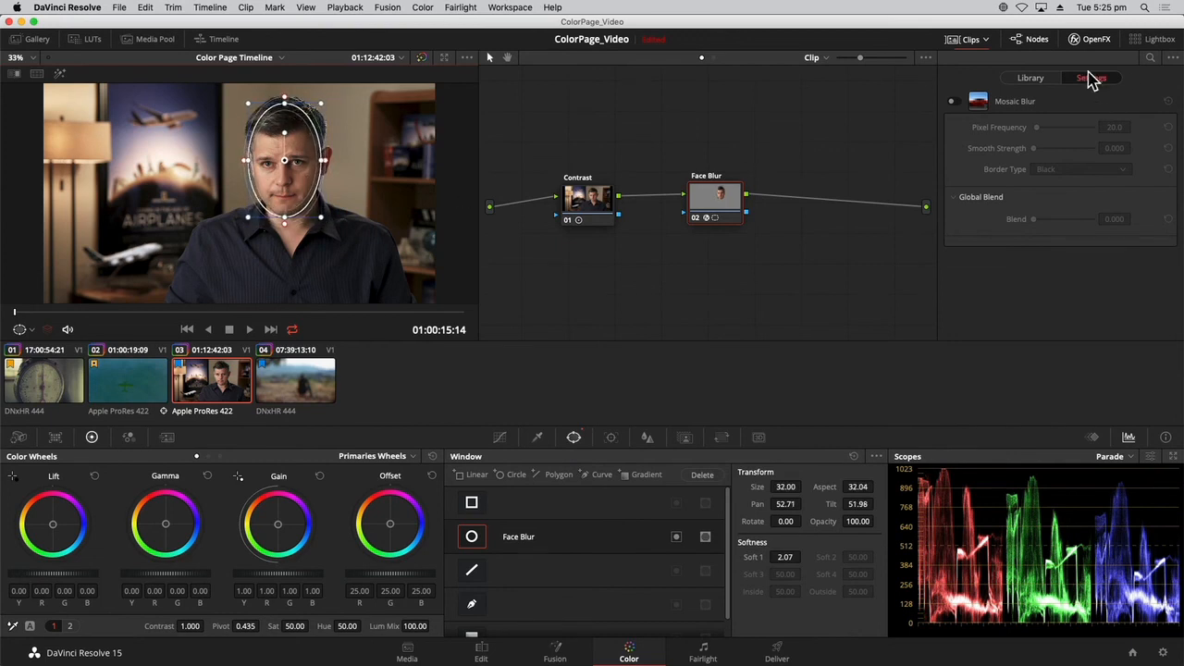
# Switch the Mosaic Blur effect back on and raise its Pixel Frequency to about 47.2
pyautogui.click(956, 102)
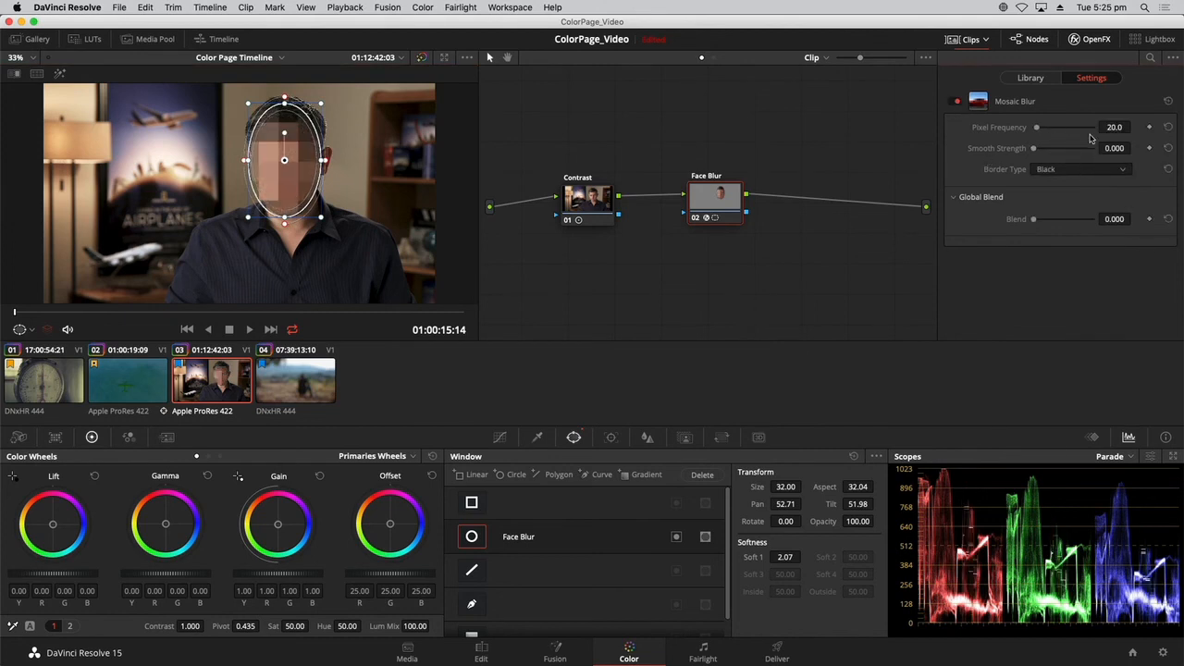
pyautogui.moveTo(1134, 126)
pyautogui.mouseDown()
pyautogui.moveTo(1105, 126)
pyautogui.moveTo(1153, 127)
pyautogui.mouseUp()
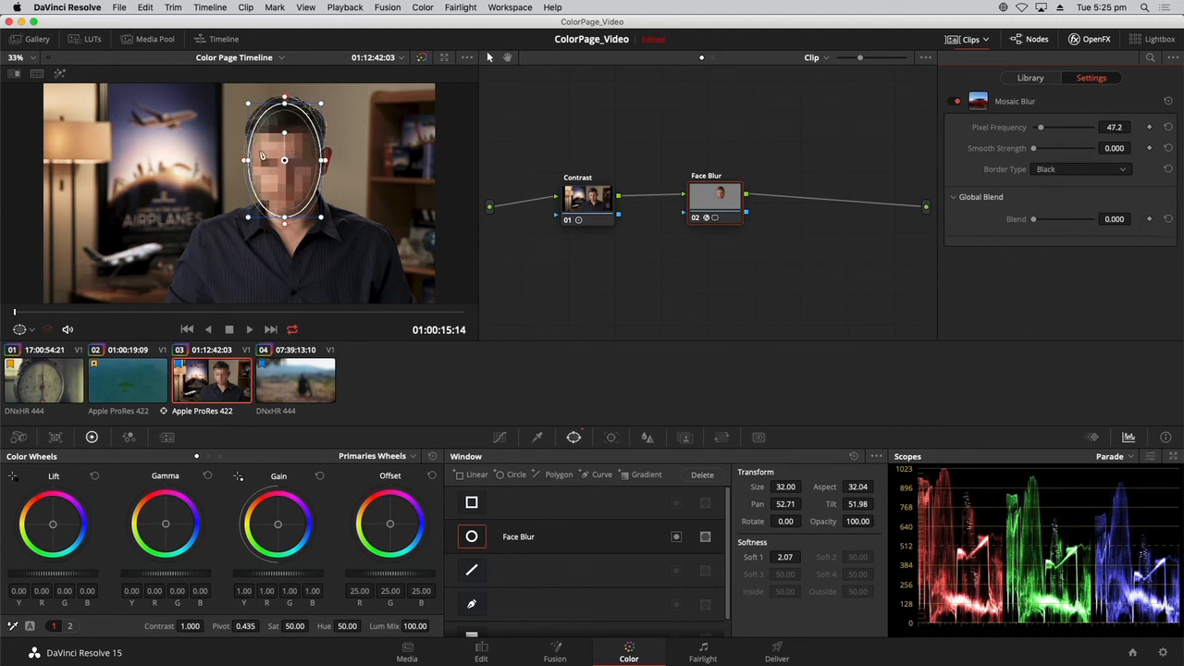
# Rotate the face window to about -1.72, soften its edge to 3.80, and scrub through the clip to check its coverage
pyautogui.moveTo(287, 98); pyautogui.dragTo(314, 119)
pyautogui.moveTo(325, 161); pyautogui.dragTo(329, 161)
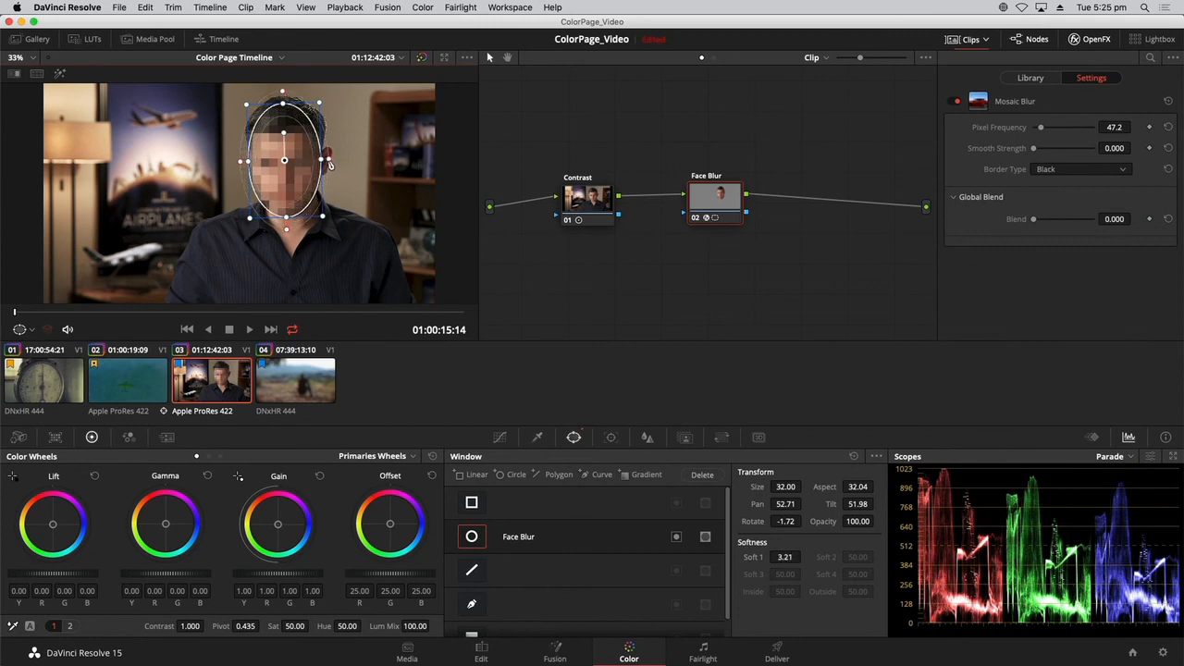
pyautogui.moveTo(320, 104); pyautogui.dragTo(324, 98)
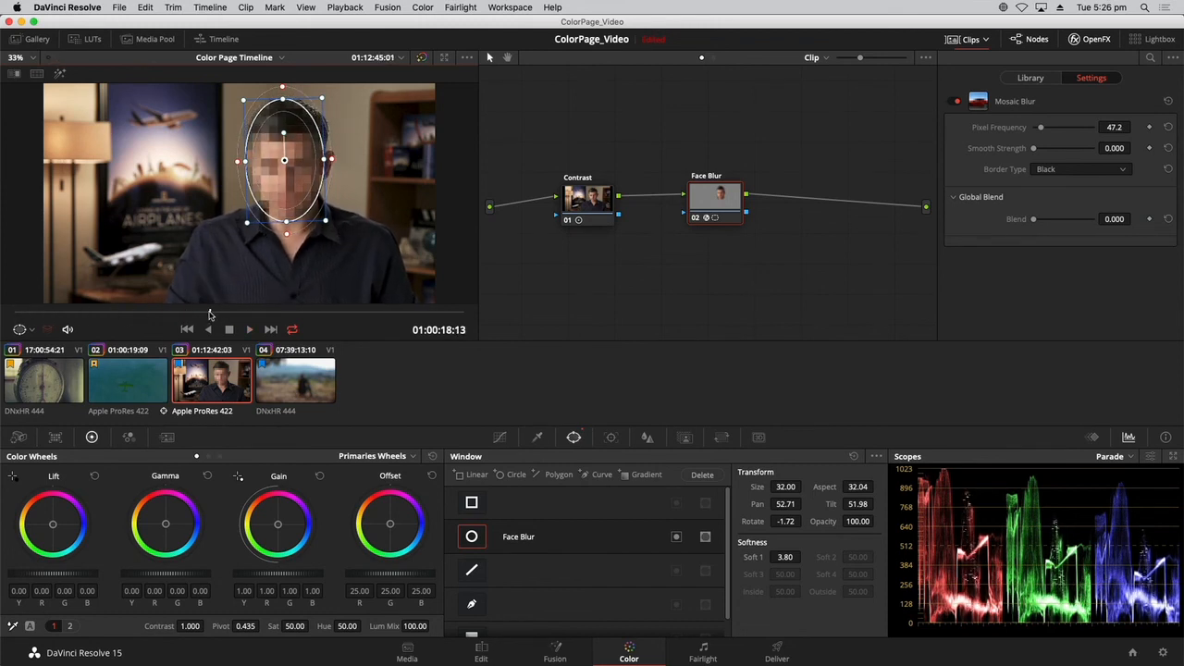
pyautogui.moveTo(302, 313); pyautogui.dragTo(0, 319)
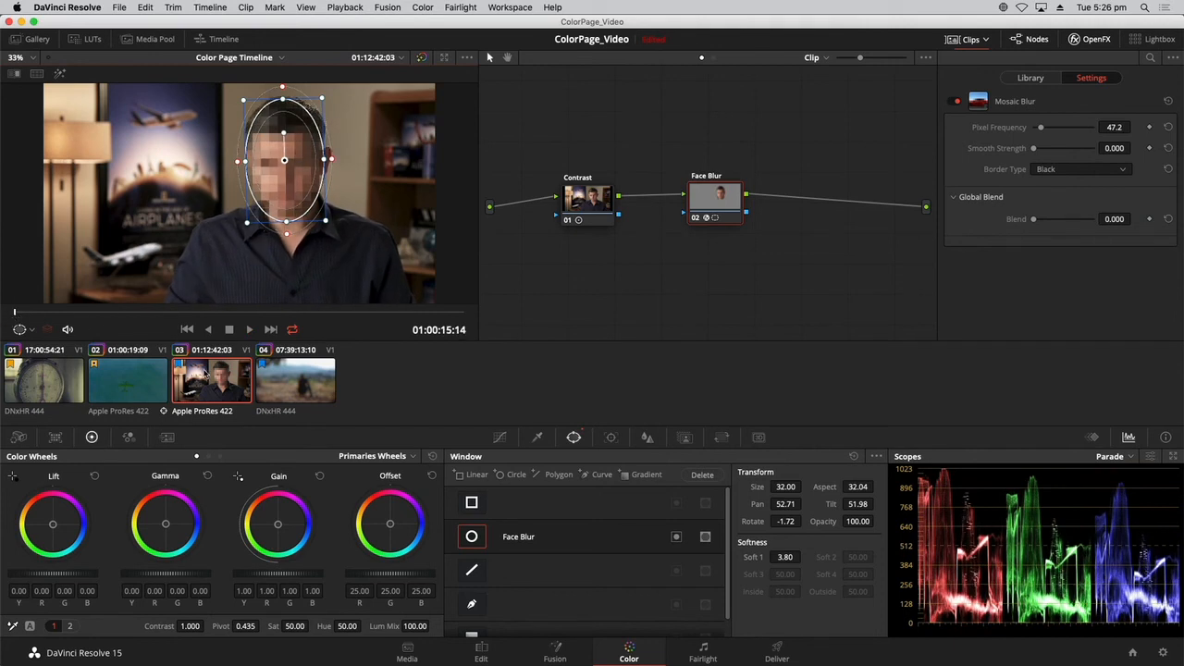
# Track the face window forward through the whole clip and return the playhead to its start
pyautogui.click(611, 438)
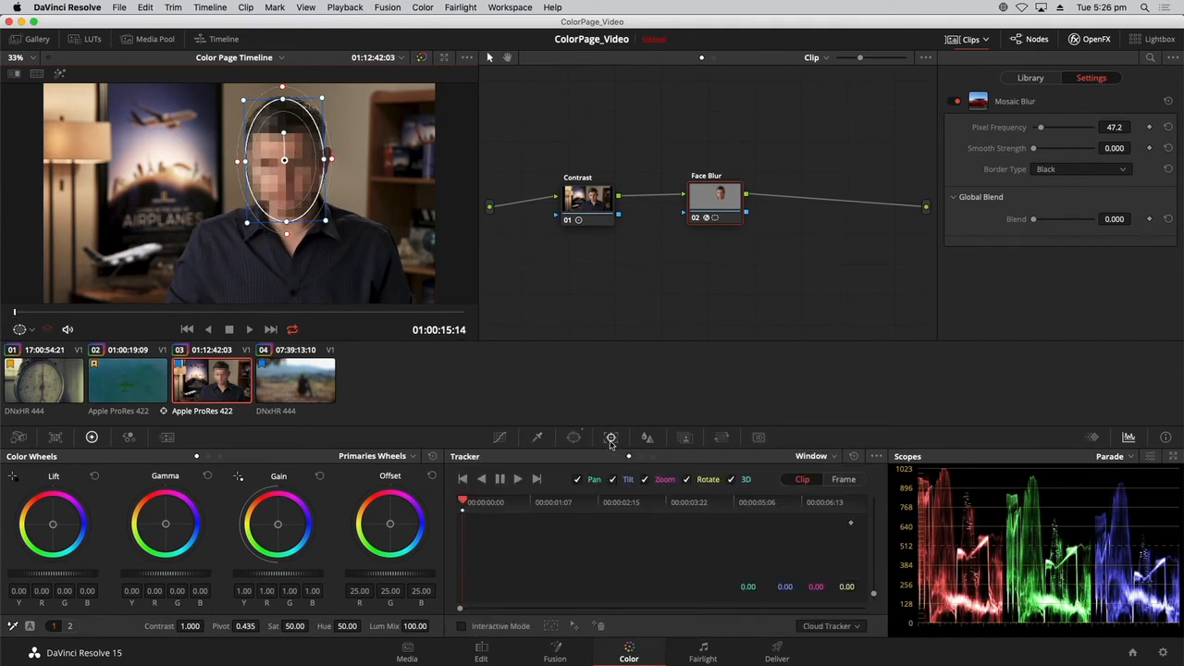
pyautogui.click(518, 479)
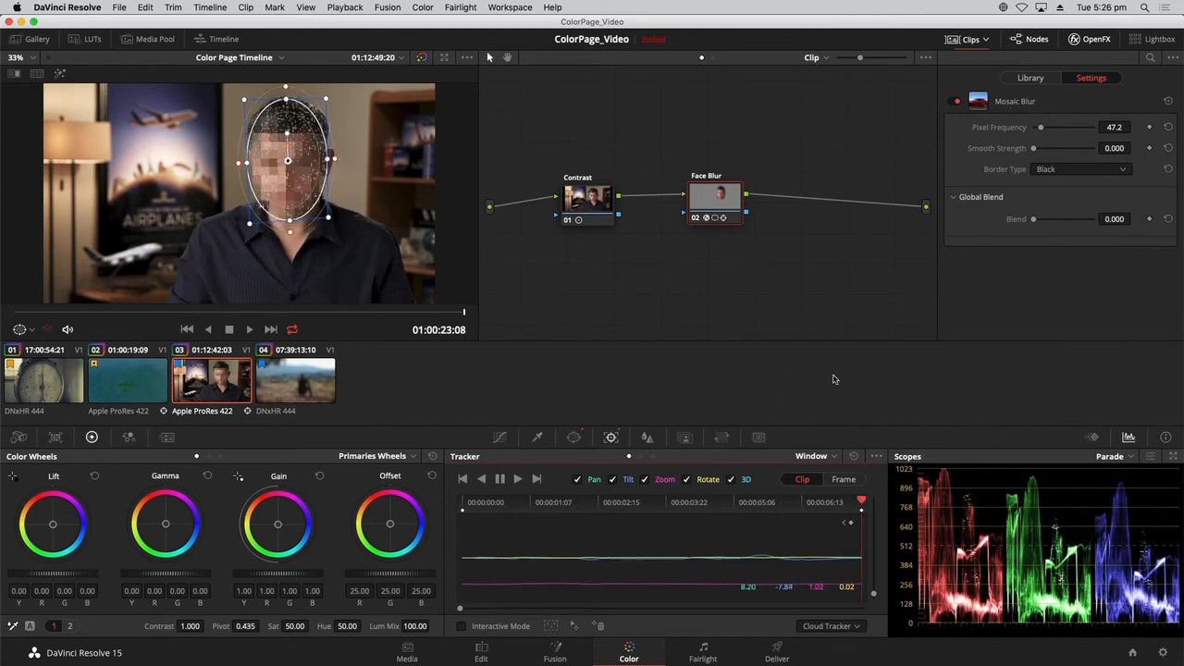
pyautogui.moveTo(849, 501); pyautogui.dragTo(449, 493)
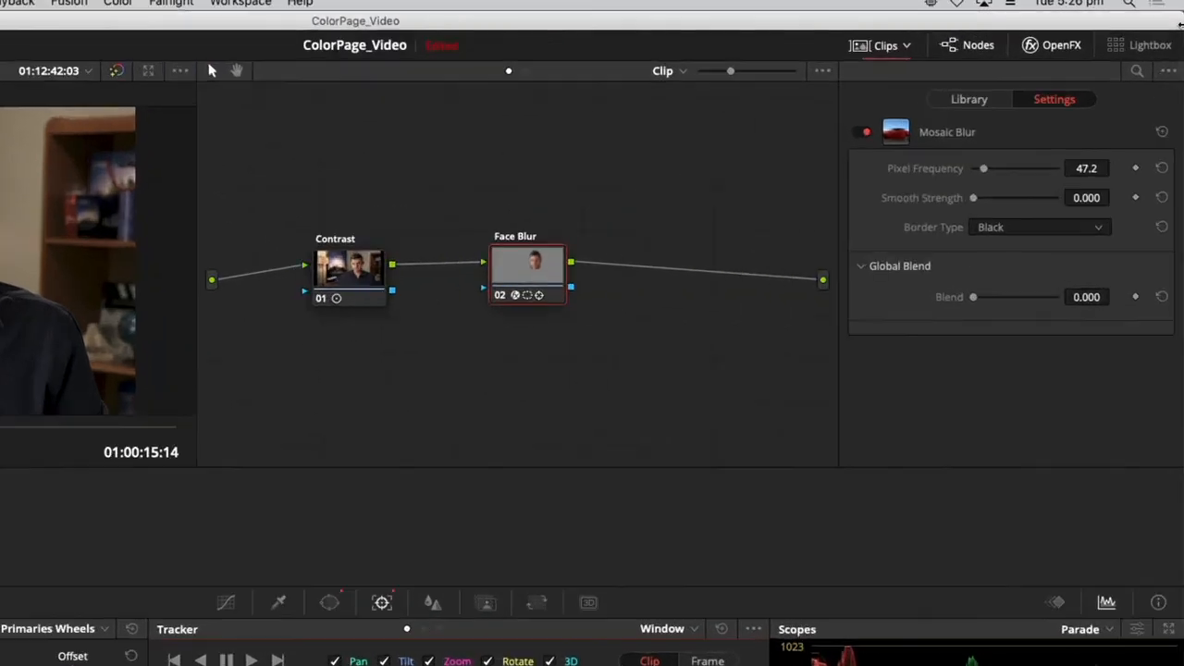
# Hide the OpenFX library and remove the flag filter so all timeline clips are shown
pyautogui.click(1051, 58)
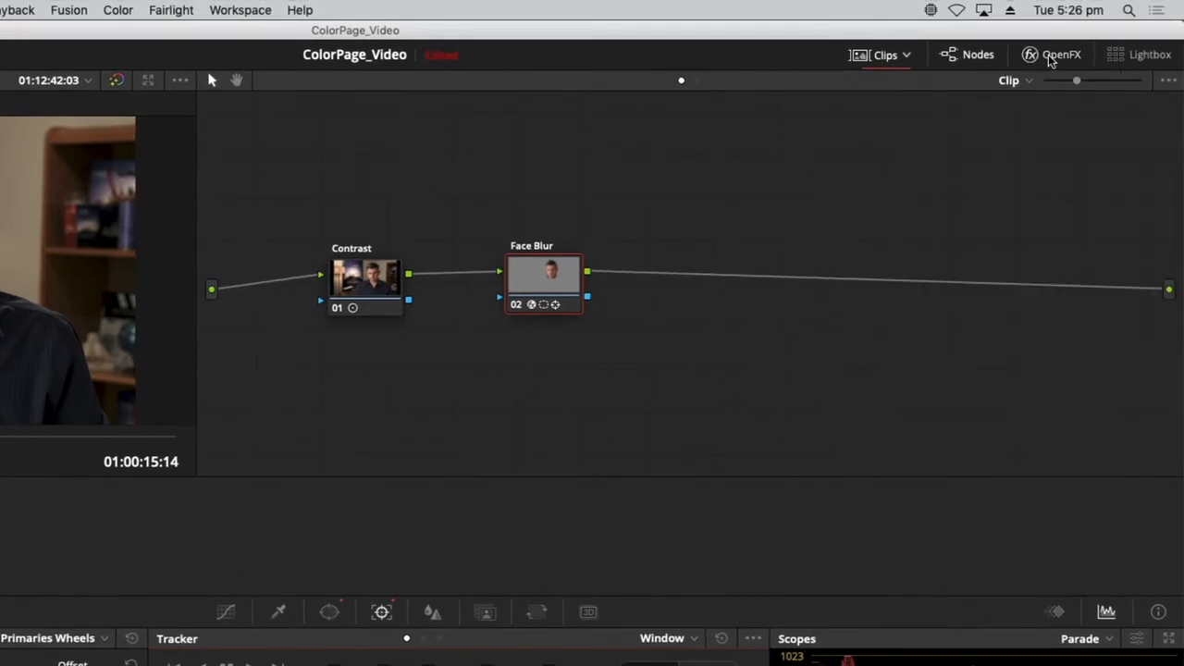
pyautogui.click(904, 57)
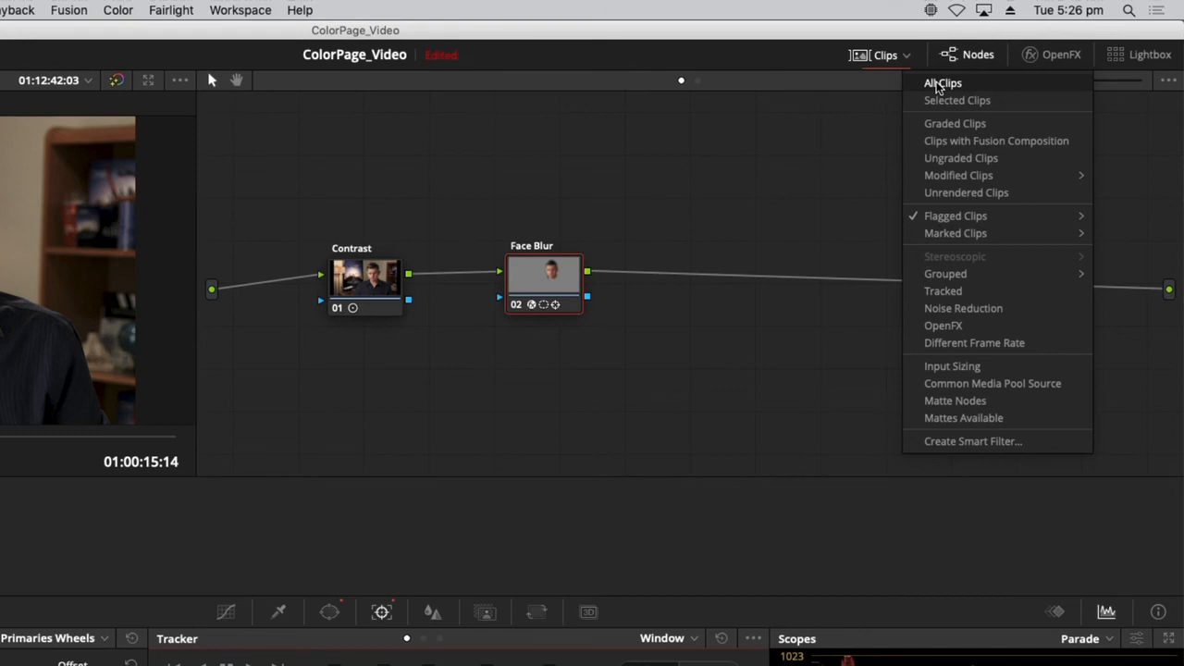
pyautogui.click(941, 83)
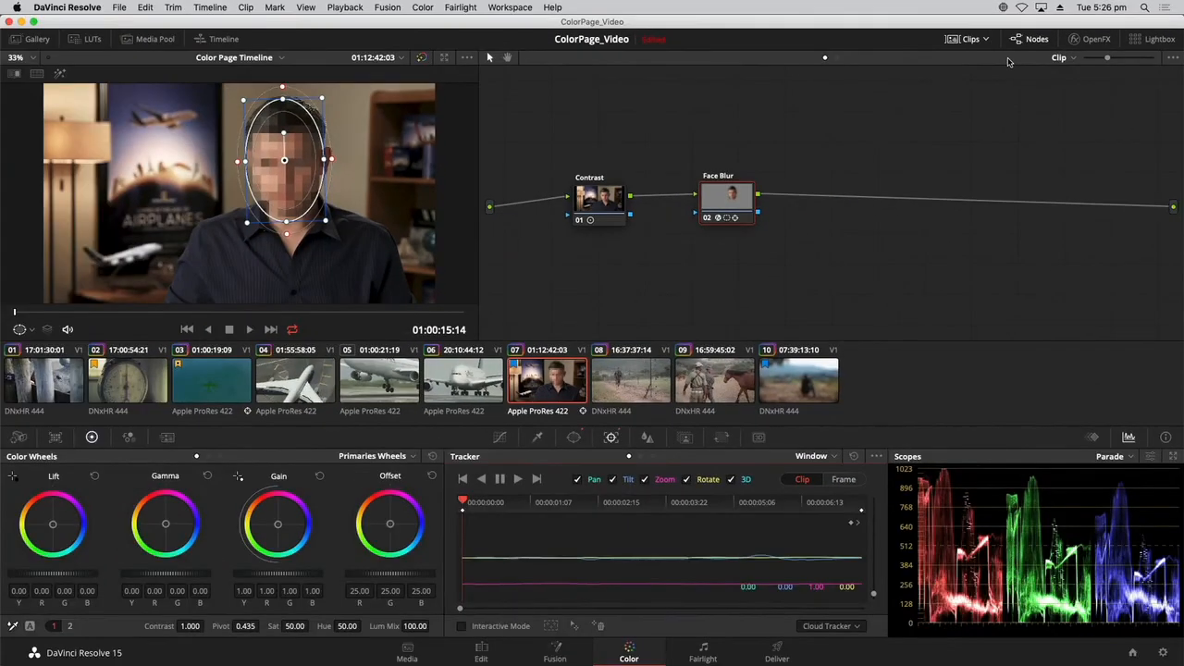
# Show the Looks album in the gallery and bring up the aerial airplane clip 04 in a widened viewer
pyautogui.click(28, 40)
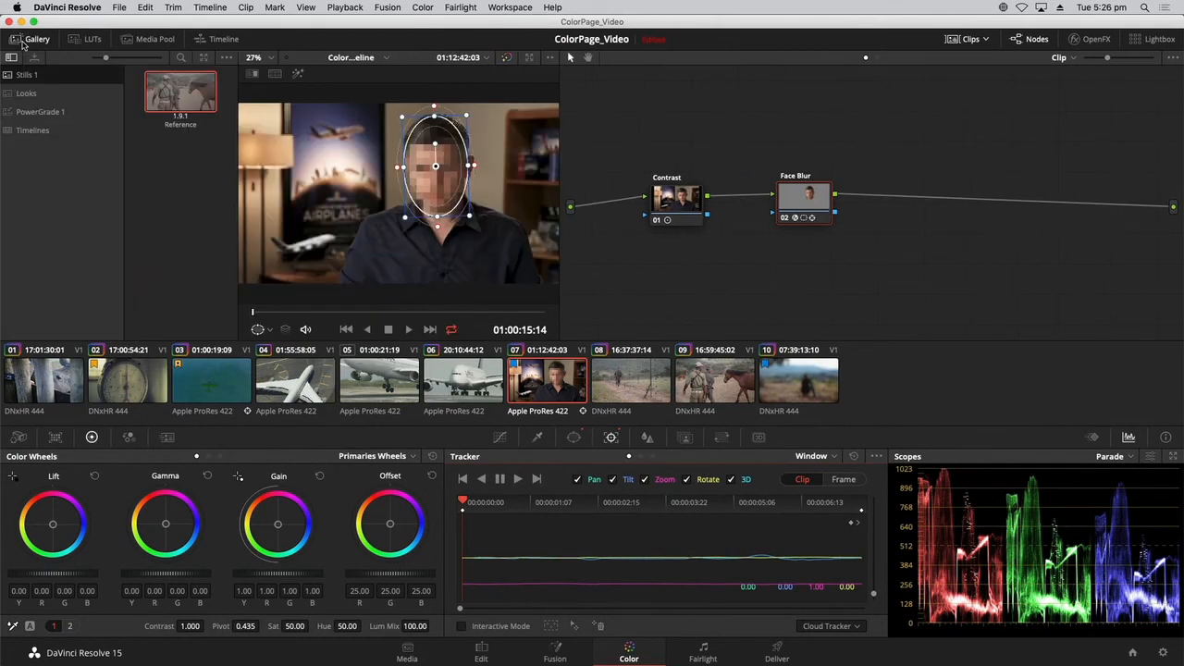
pyautogui.click(37, 98)
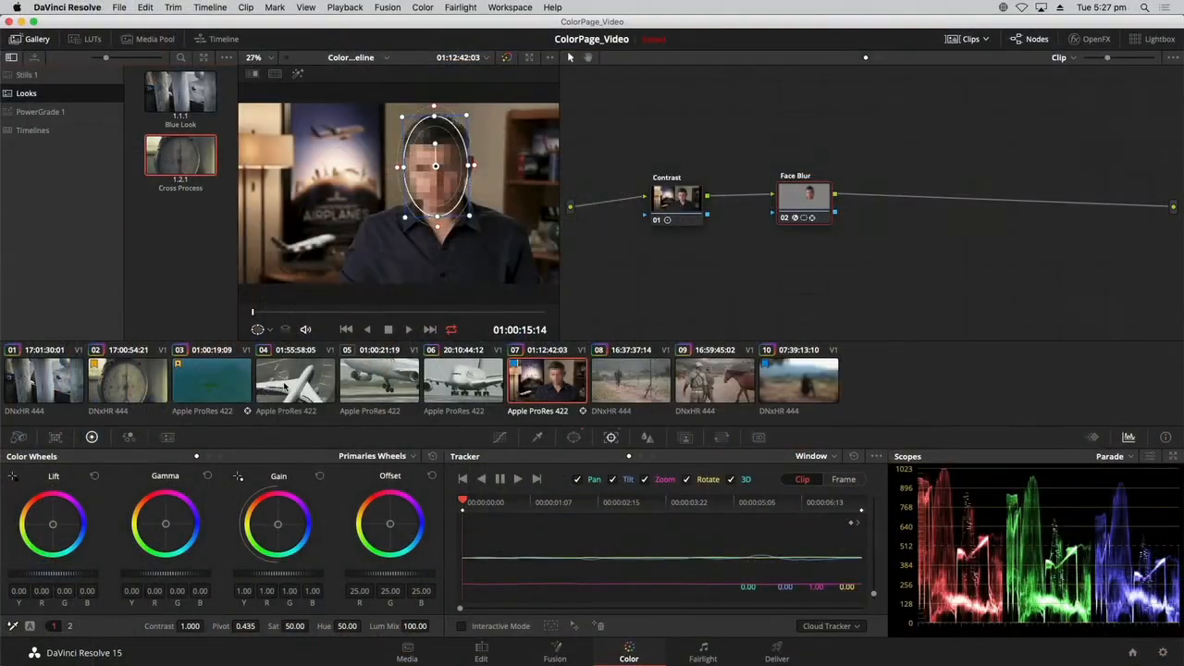
pyautogui.click(285, 388)
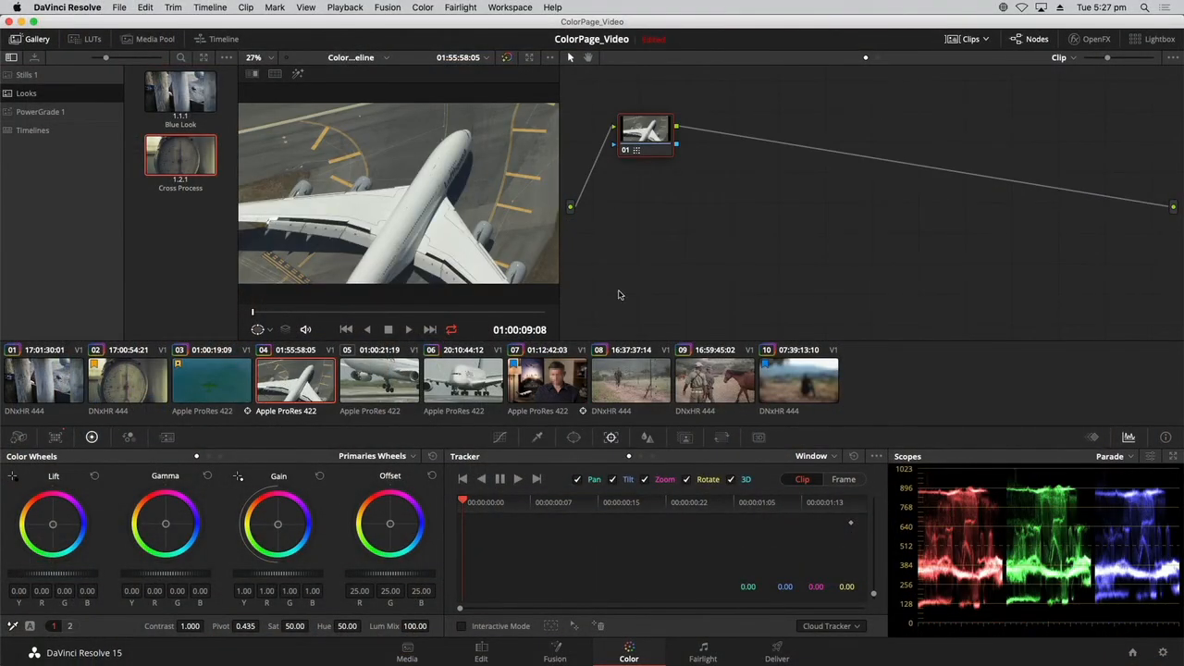
pyautogui.moveTo(567, 281); pyautogui.dragTo(632, 281)
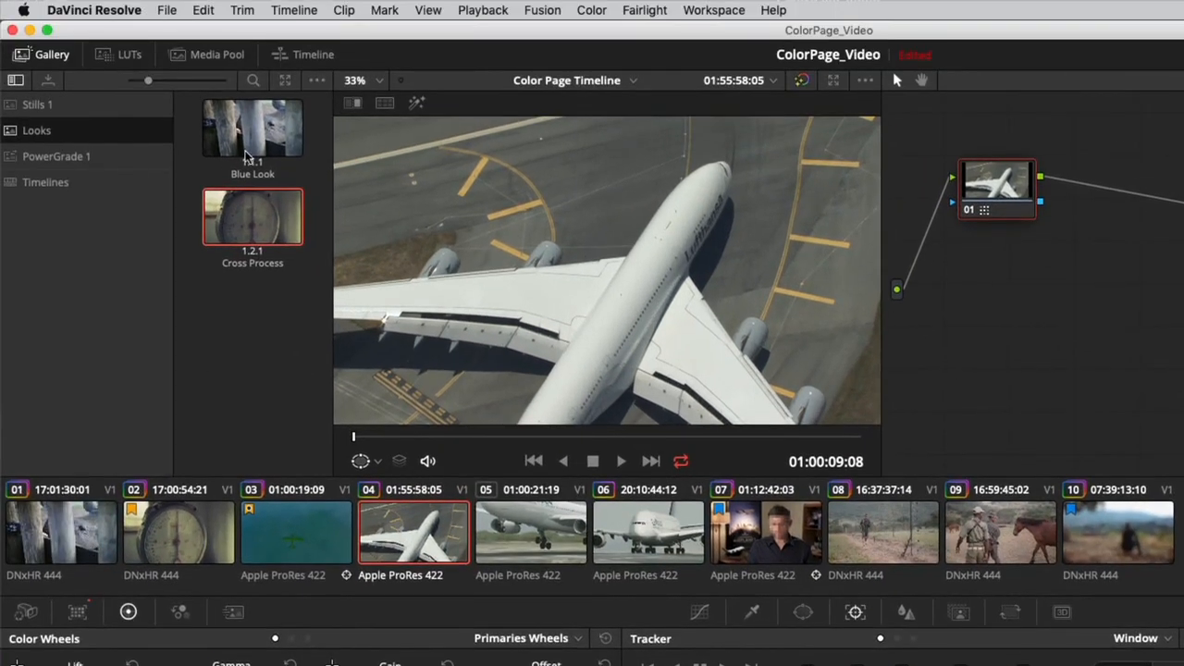
# Look through the Apply Grade options of the Cross Process still and of clip 01, applying nothing
pyautogui.rightClick(272, 222)
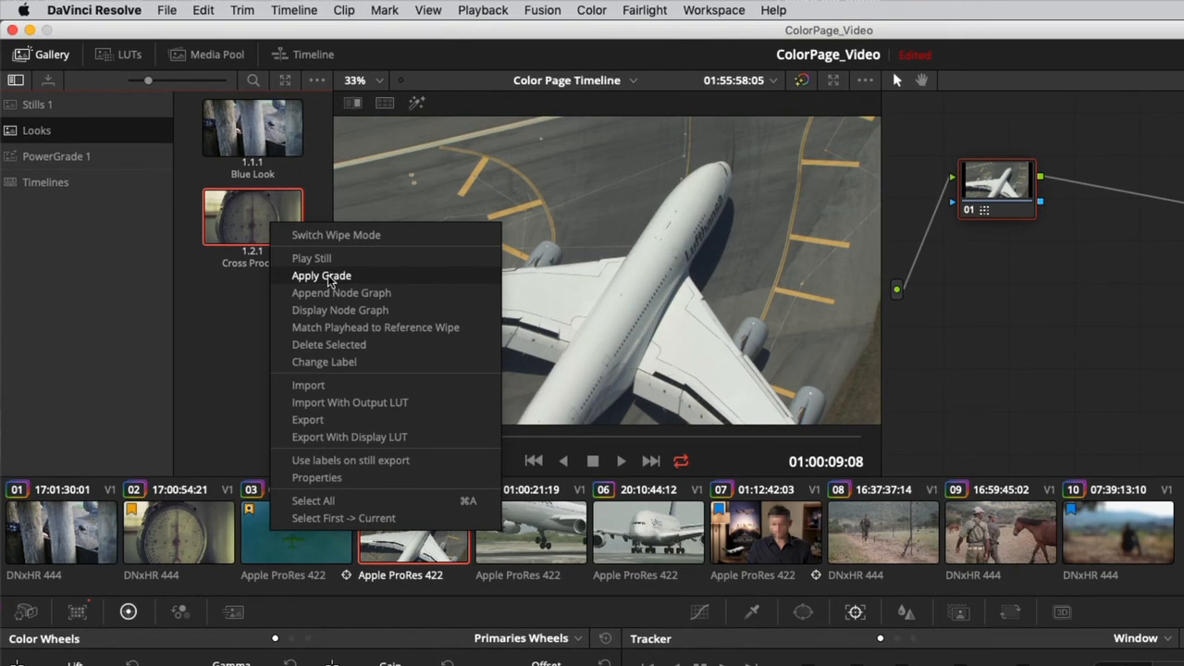
pyautogui.click(241, 329)
pyautogui.rightClick(65, 533)
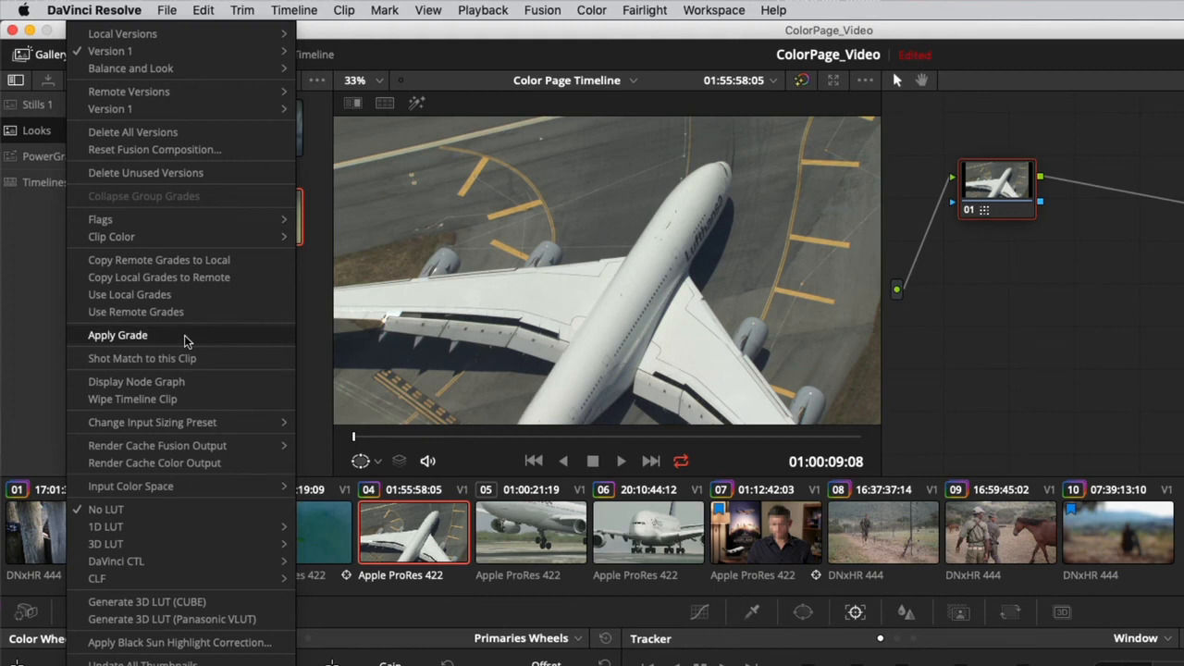
pyautogui.click(310, 325)
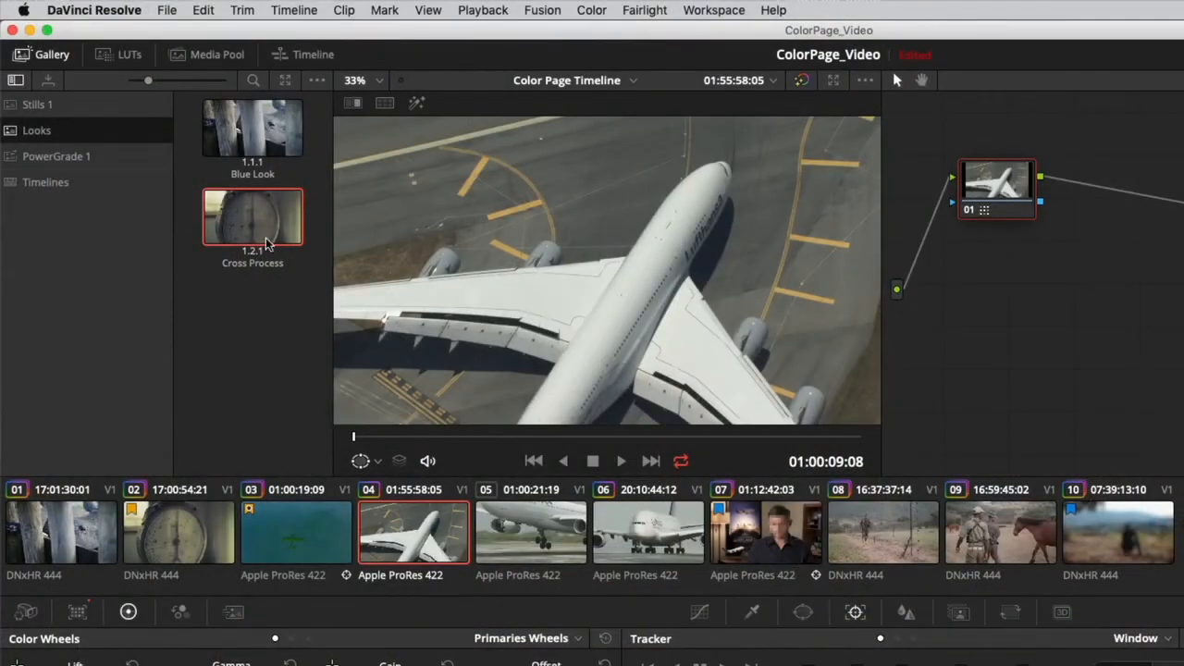
# Apply the Cross Process still's grade to the airplane clip and check the result at a smaller viewer scale
pyautogui.doubleClick(266, 244)
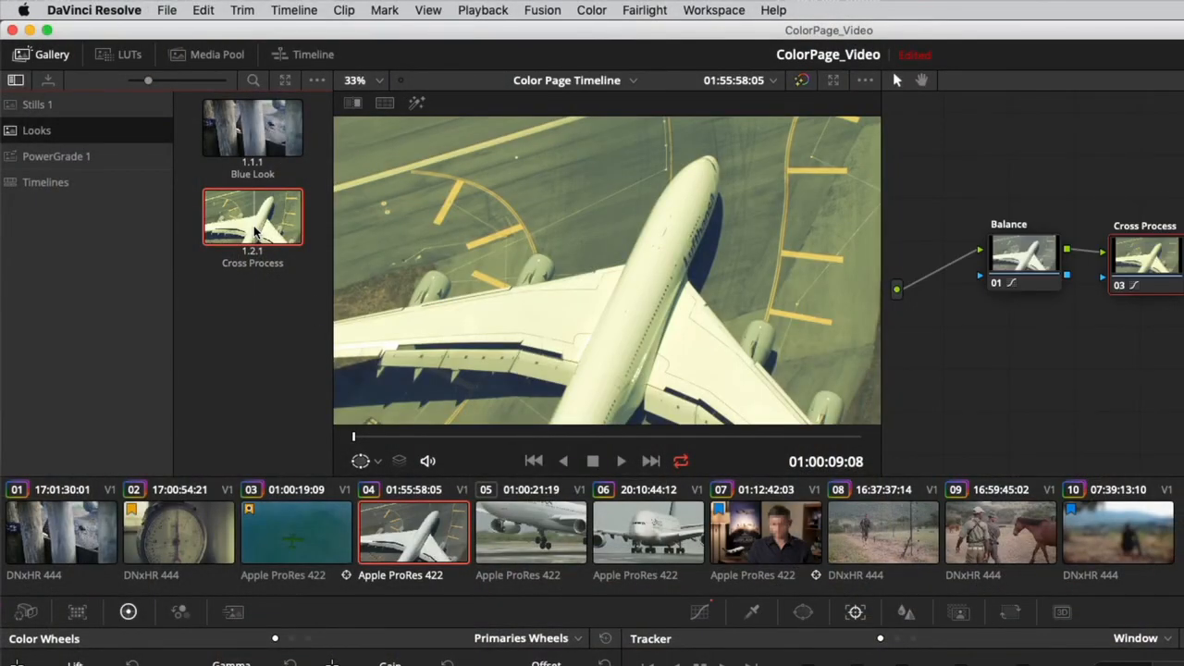
pyautogui.scroll(-3, 462, 361)
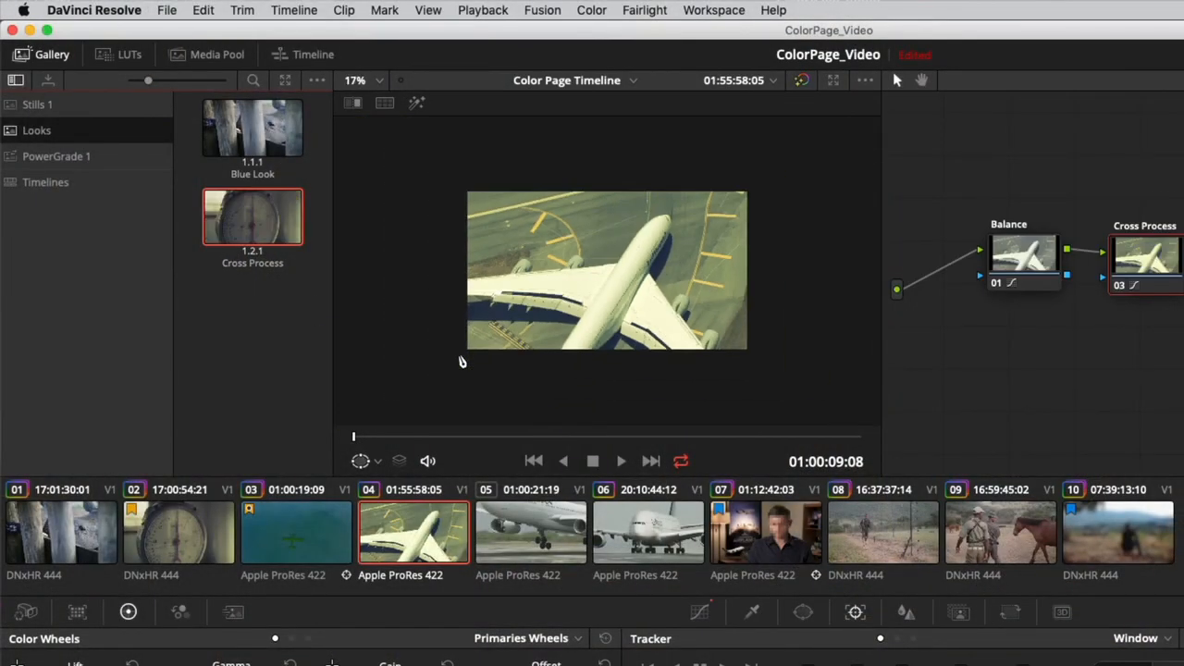
pyautogui.scroll(2, 463, 361)
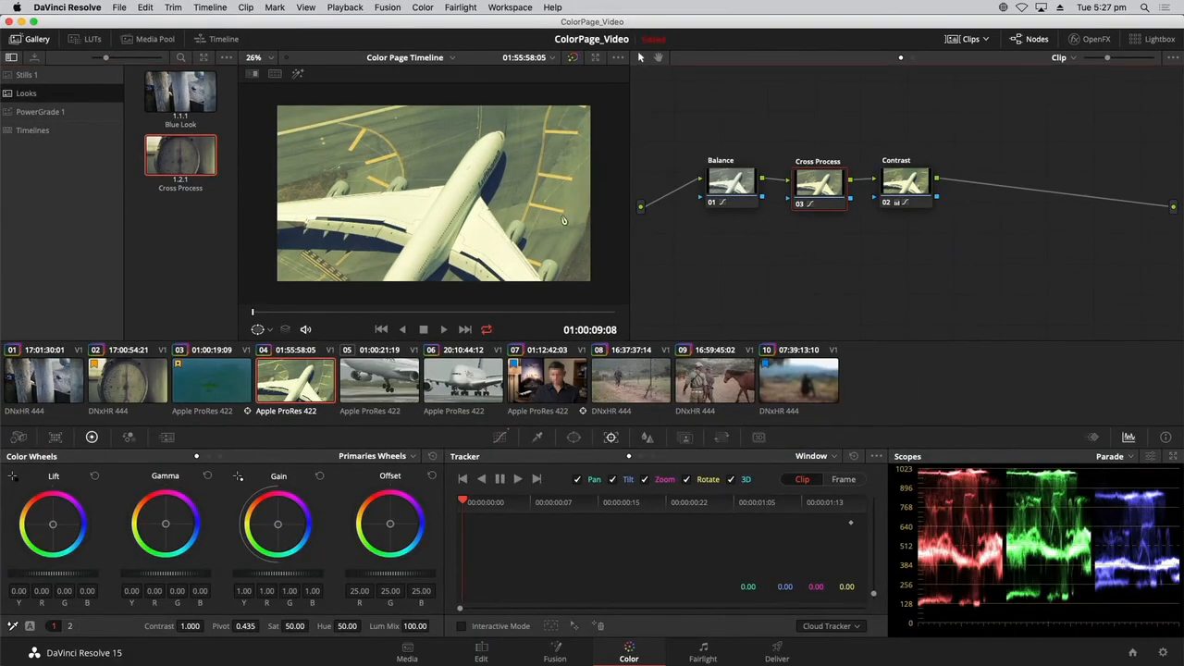
# Compare the node graphs and looks of clips 01 and 02 with the airplane clip 04
pyautogui.click(65, 386)
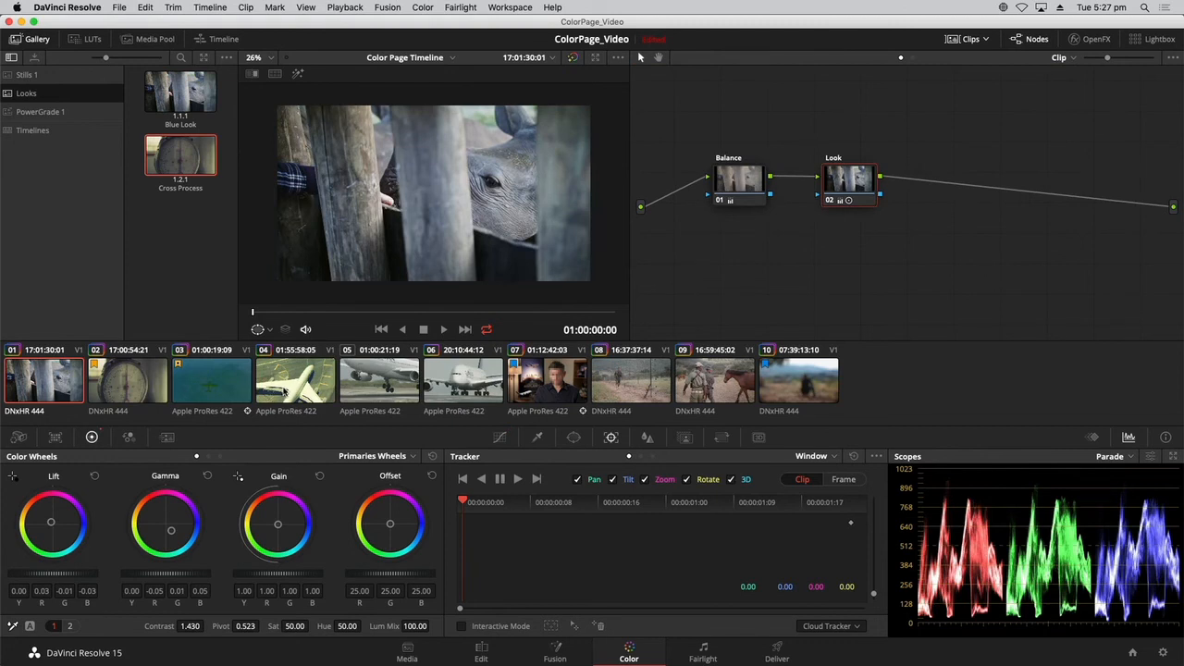
pyautogui.click(118, 383)
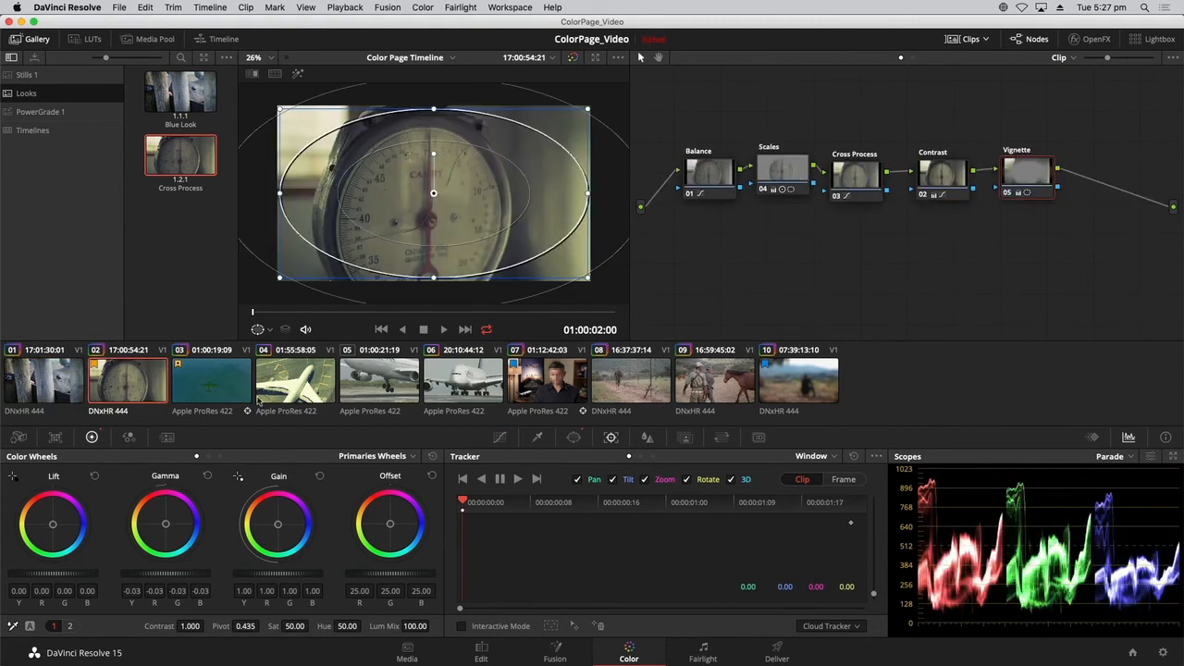
pyautogui.click(301, 392)
pyautogui.click(148, 380)
pyautogui.click(301, 388)
pyautogui.scroll(2, 381, 247)
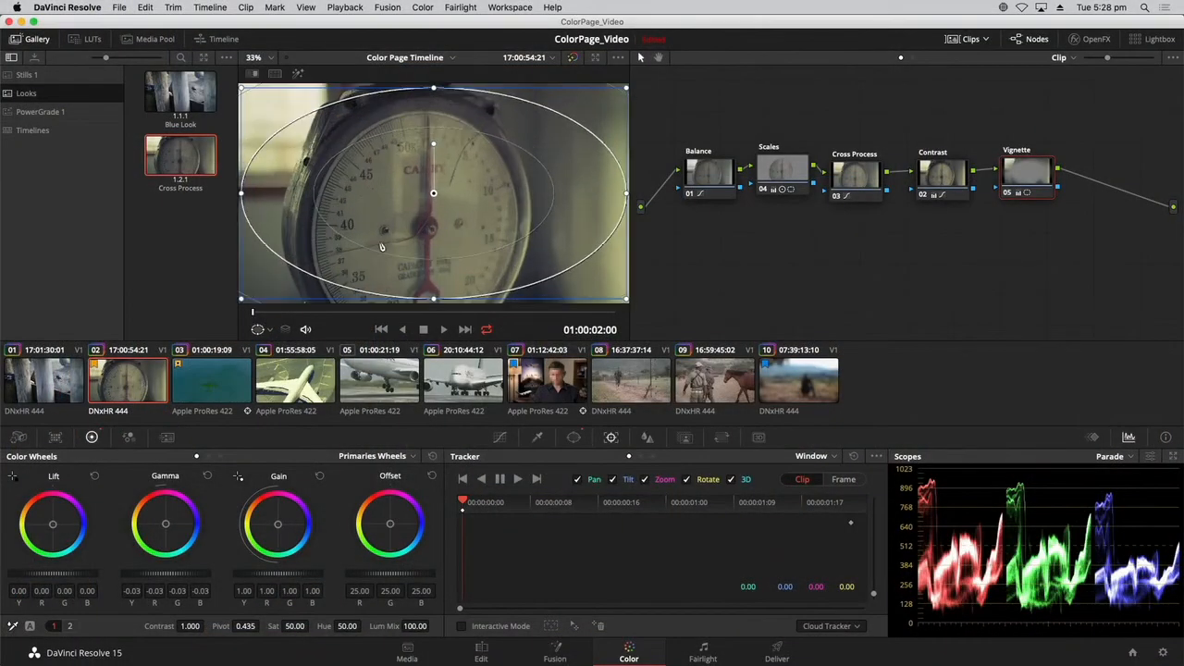
# Move the airplane clip's node lower, toggle its grade off and on for comparison, and label the node Match
pyautogui.click(291, 391)
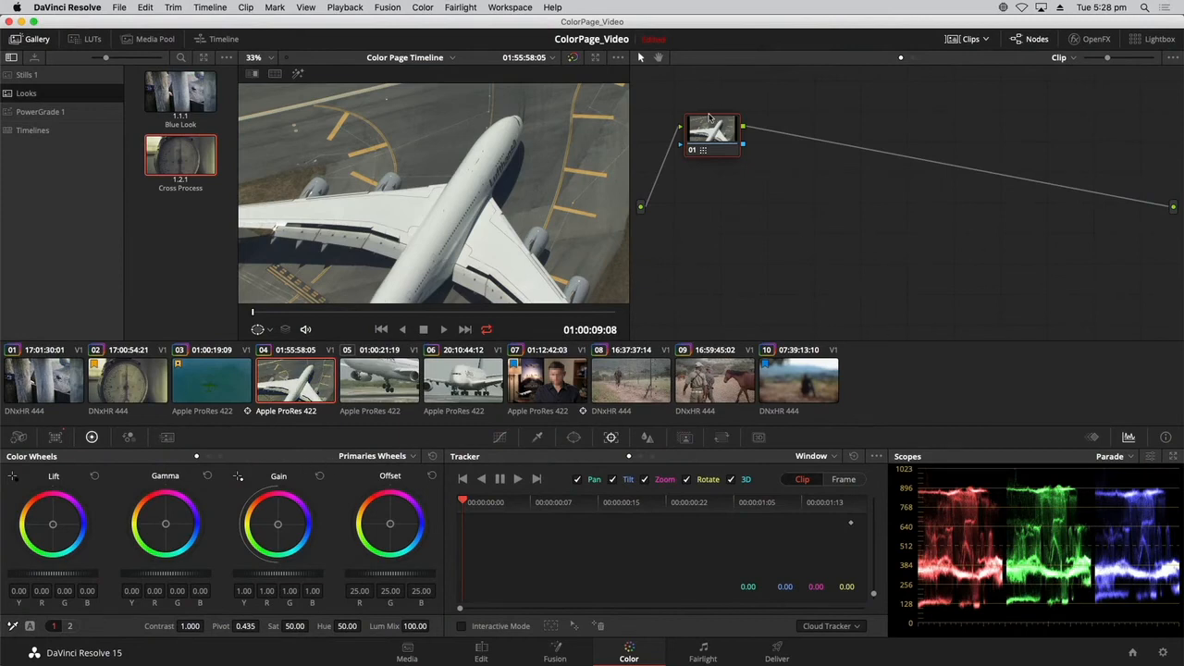
pyautogui.moveTo(709, 117); pyautogui.dragTo(715, 160)
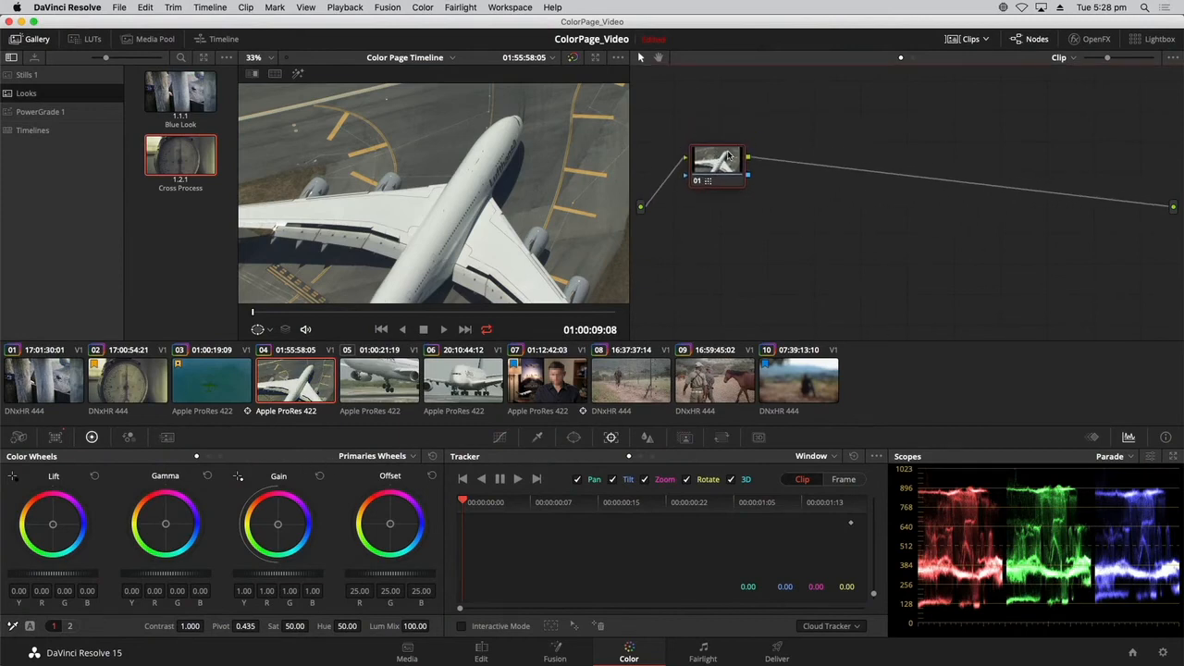
pyautogui.press('super+d')
pyautogui.press('super+d')
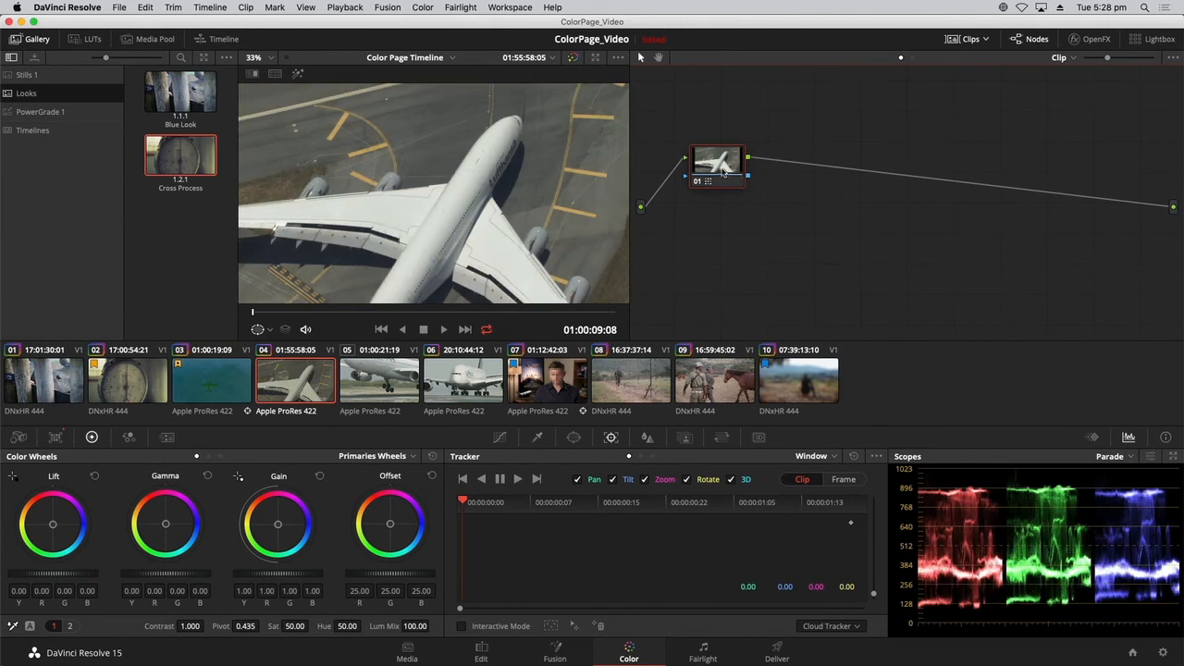
pyautogui.moveTo(713, 166); pyautogui.dragTo(712, 167)
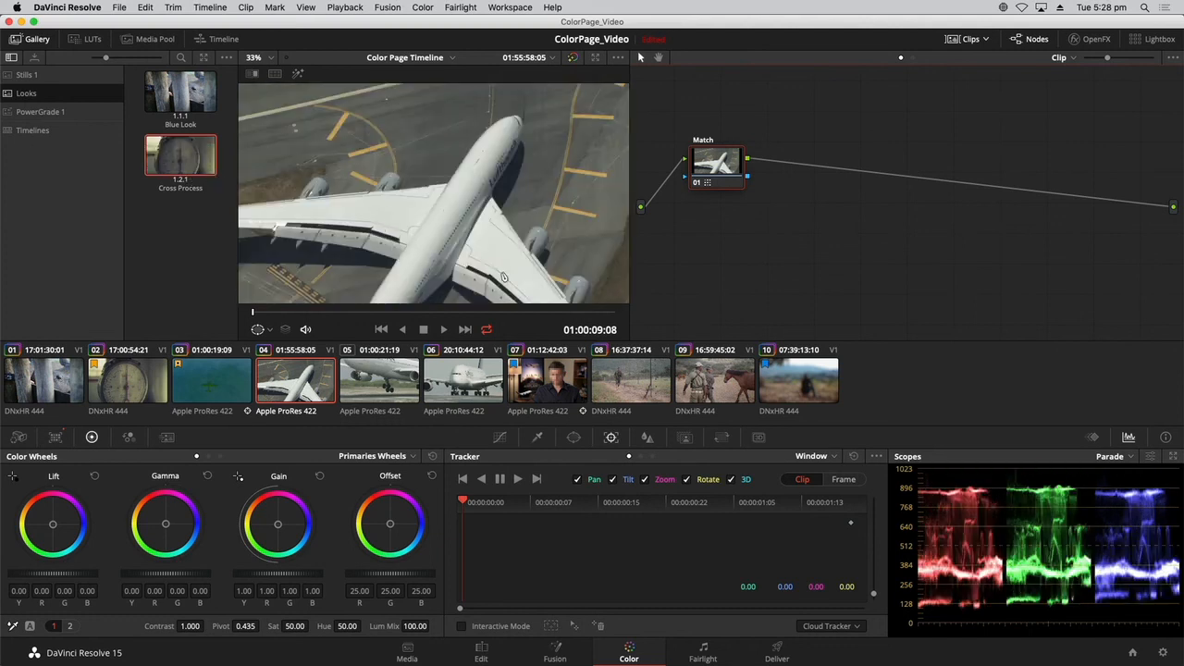
# Add only the Cross Process node from the Cross Process still's node graph after the airplane clip's Match node, and close the graph
pyautogui.rightClick(169, 162)
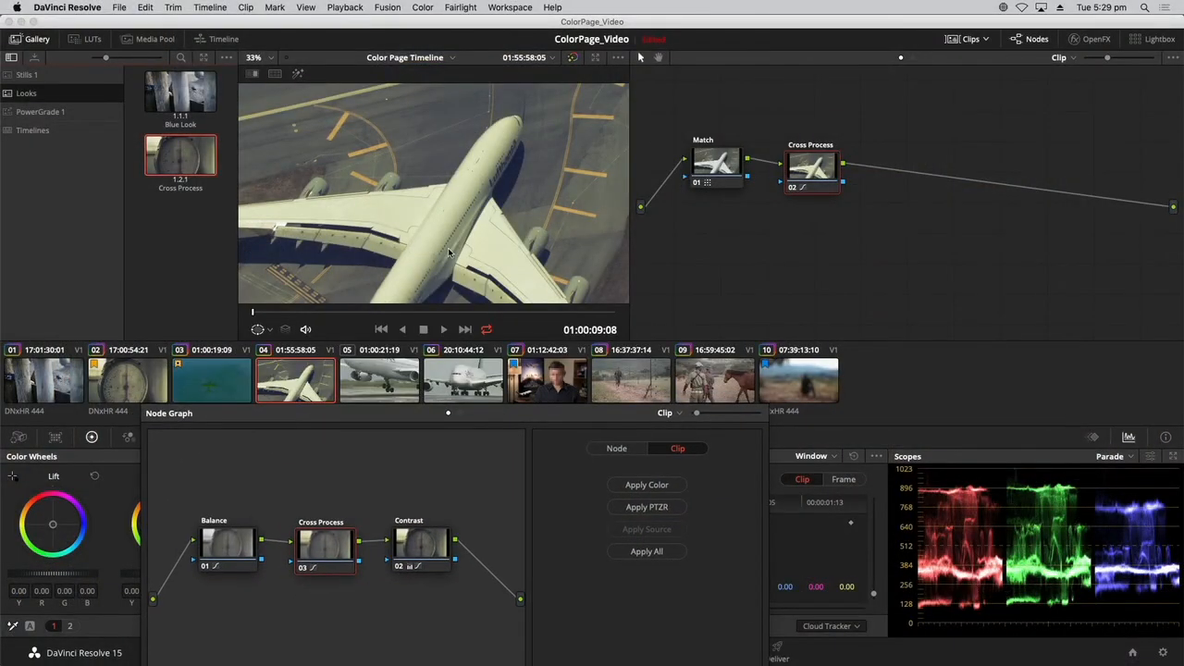
pyautogui.click(221, 550)
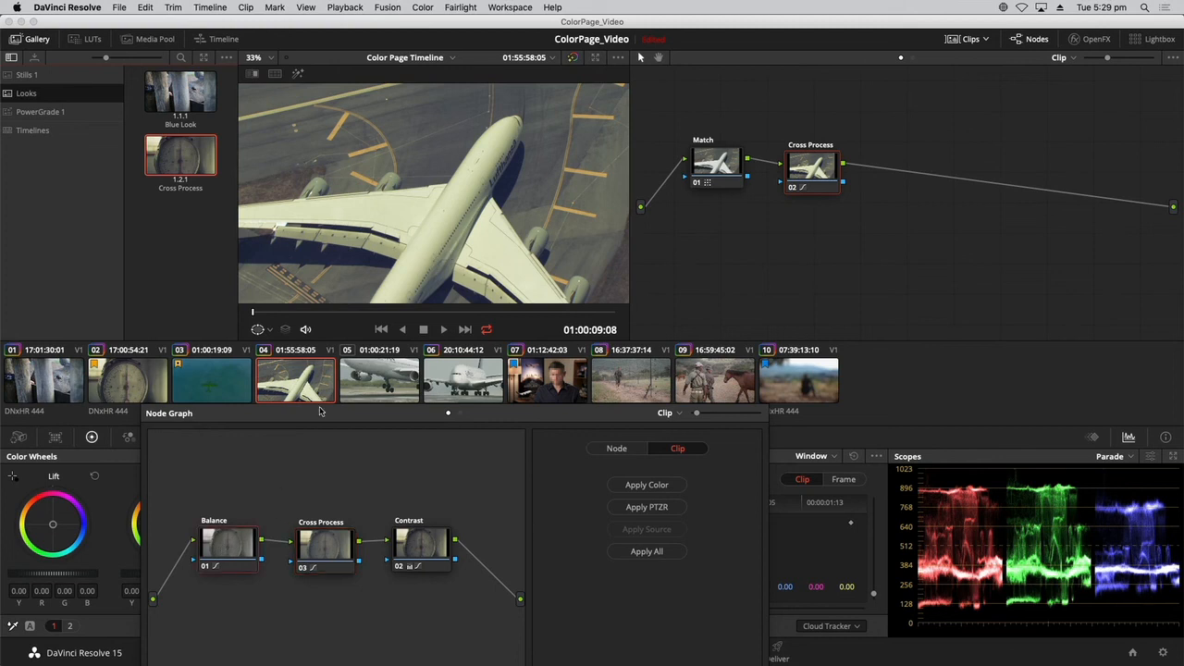
pyautogui.moveTo(321, 414); pyautogui.dragTo(403, 263)
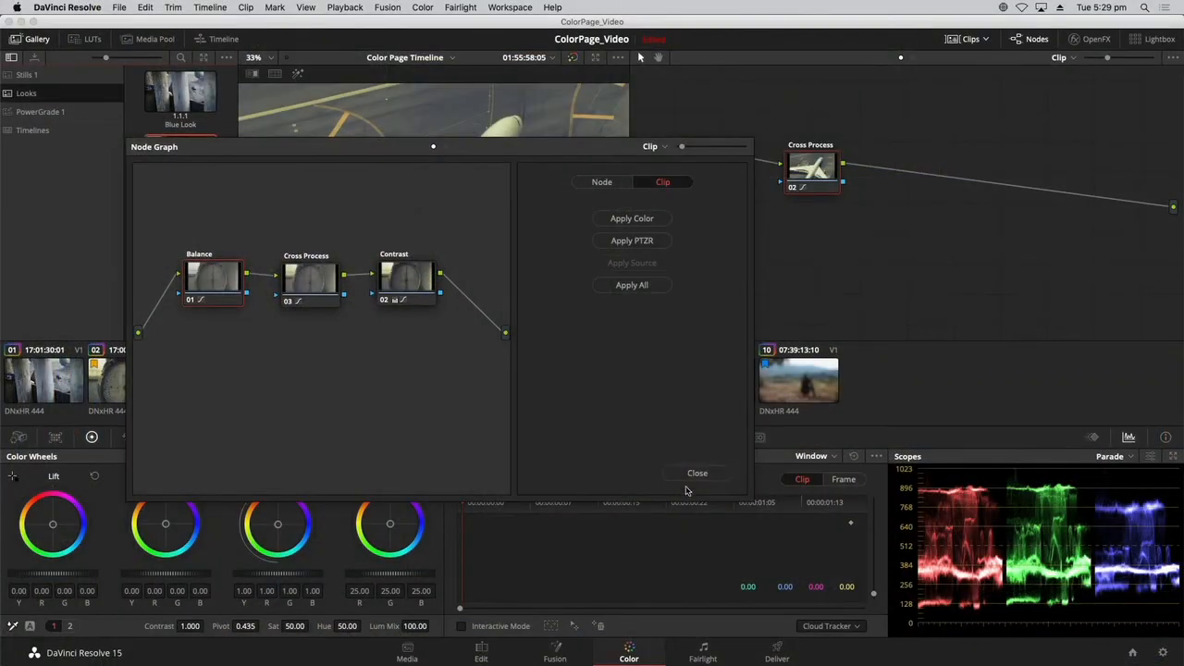
pyautogui.click(696, 474)
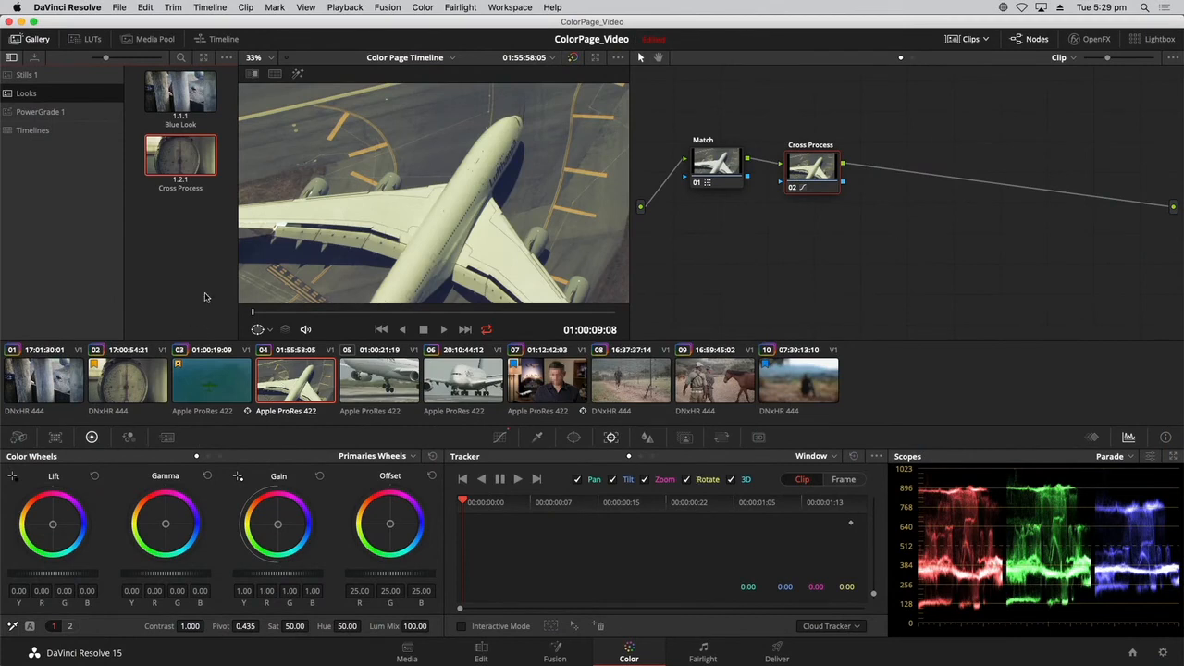
pyautogui.click(181, 257)
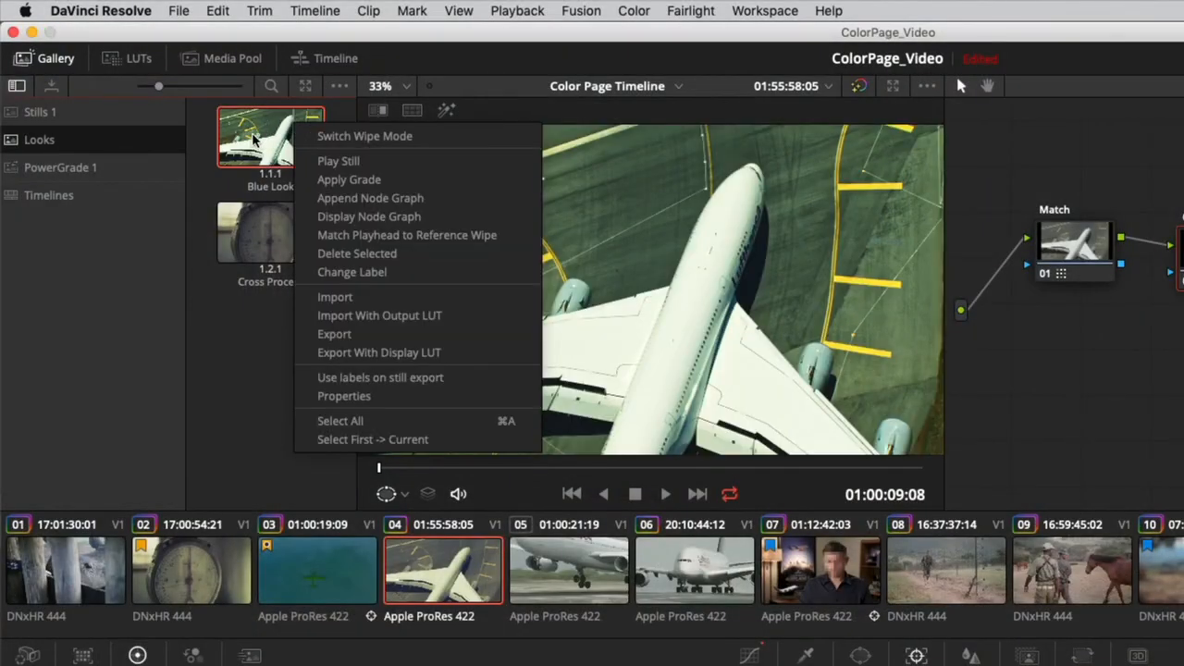
pyautogui.click(203, 119)
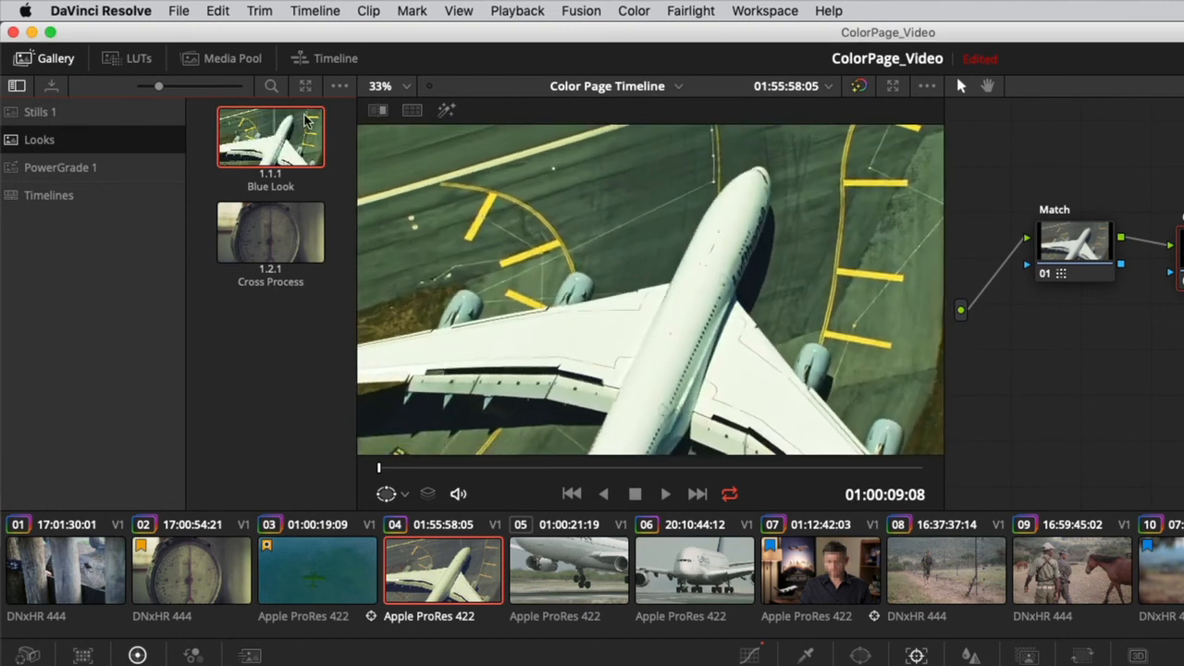
pyautogui.click(340, 86)
pyautogui.click(355, 110)
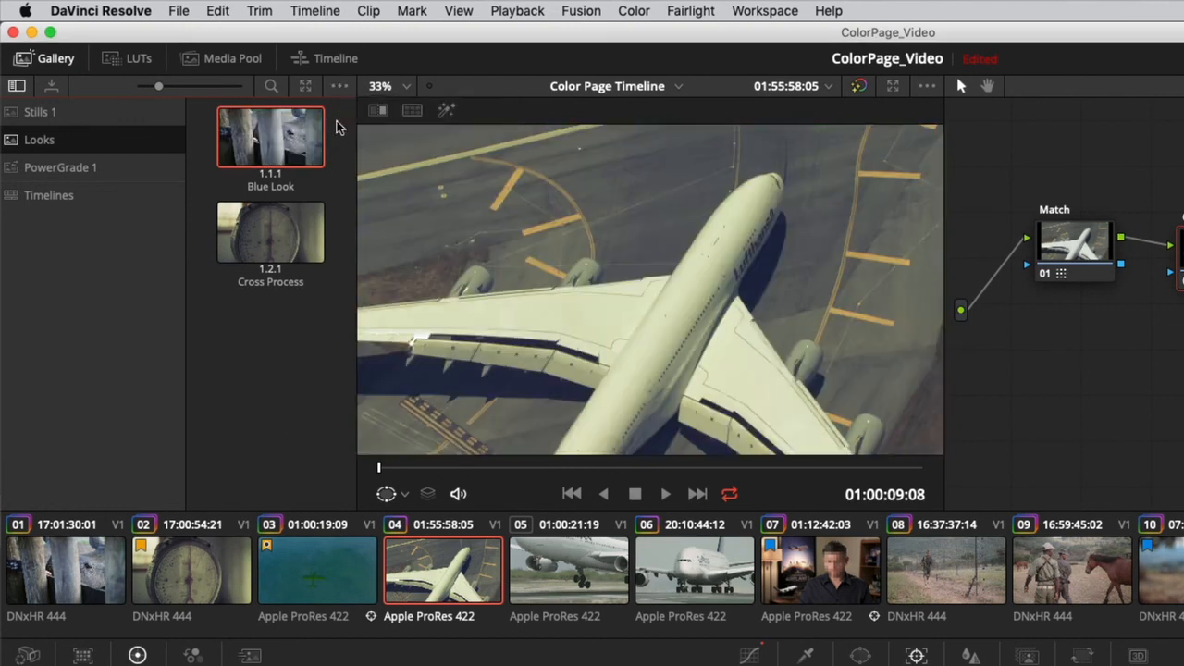
# Start exporting the Blue Look still and create a Desktop folder named Rhino Grade as its destination
pyautogui.rightClick(262, 145)
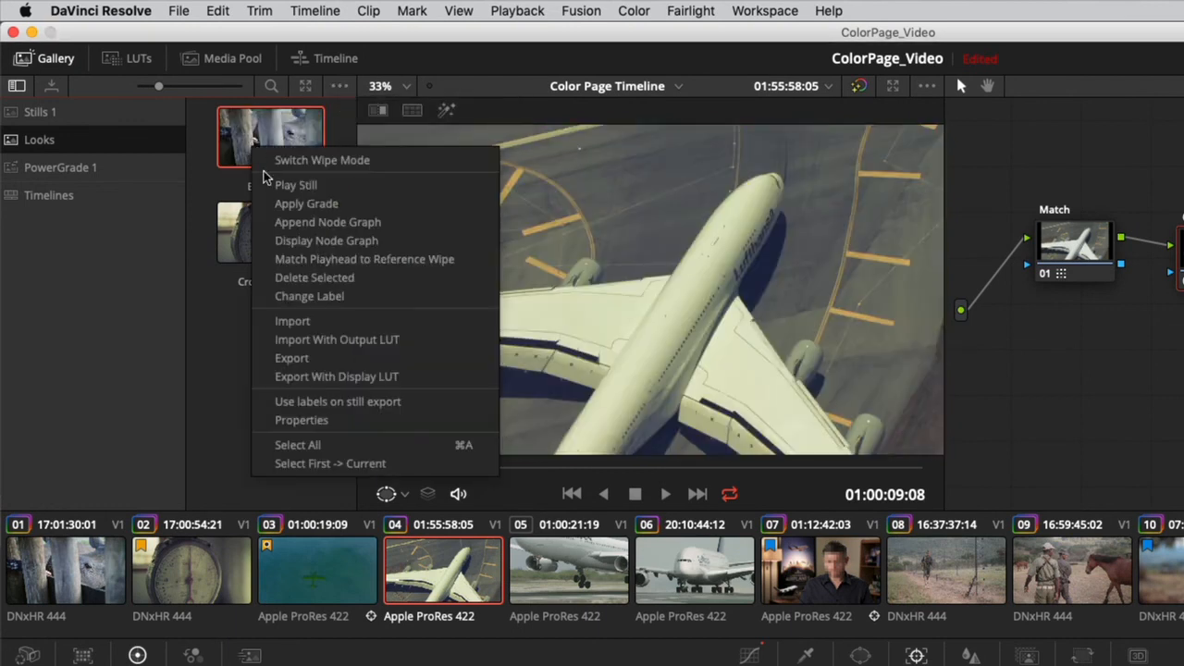
pyautogui.click(316, 362)
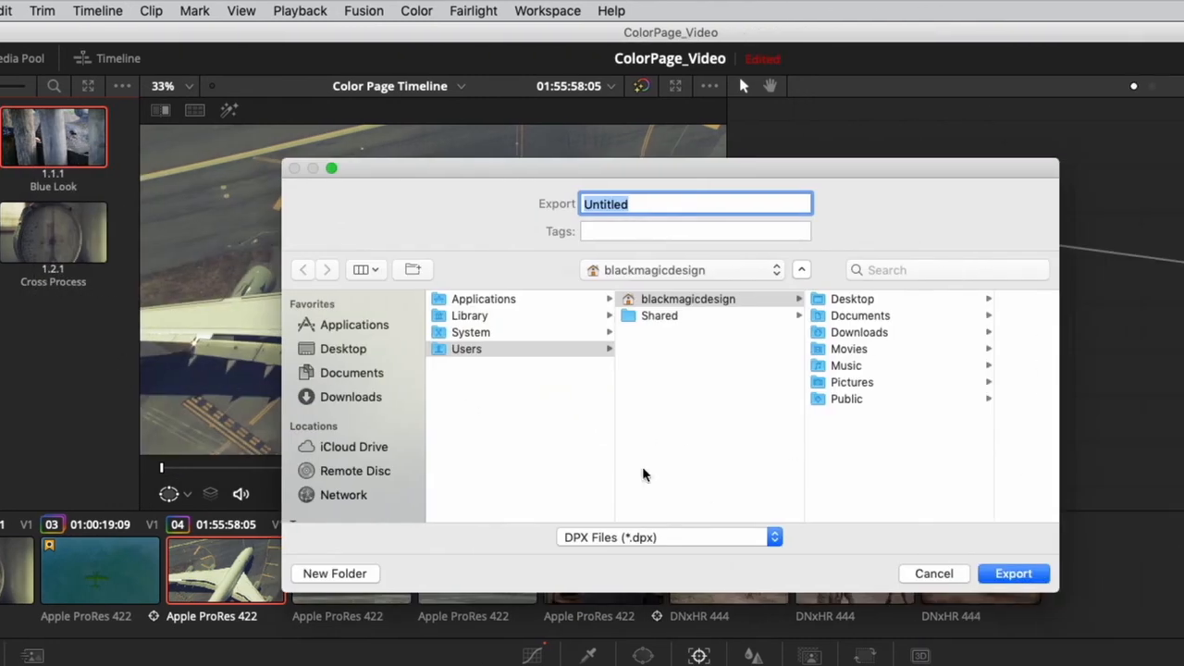
pyautogui.click(374, 356)
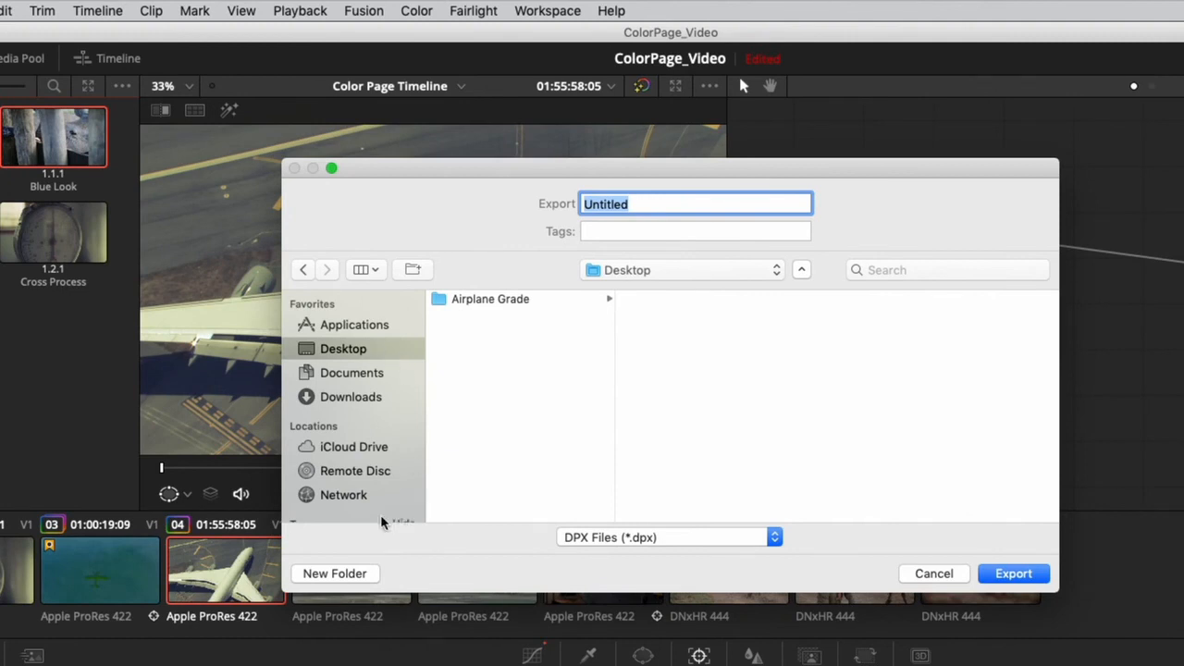
pyautogui.click(363, 575)
pyautogui.write('Ri')
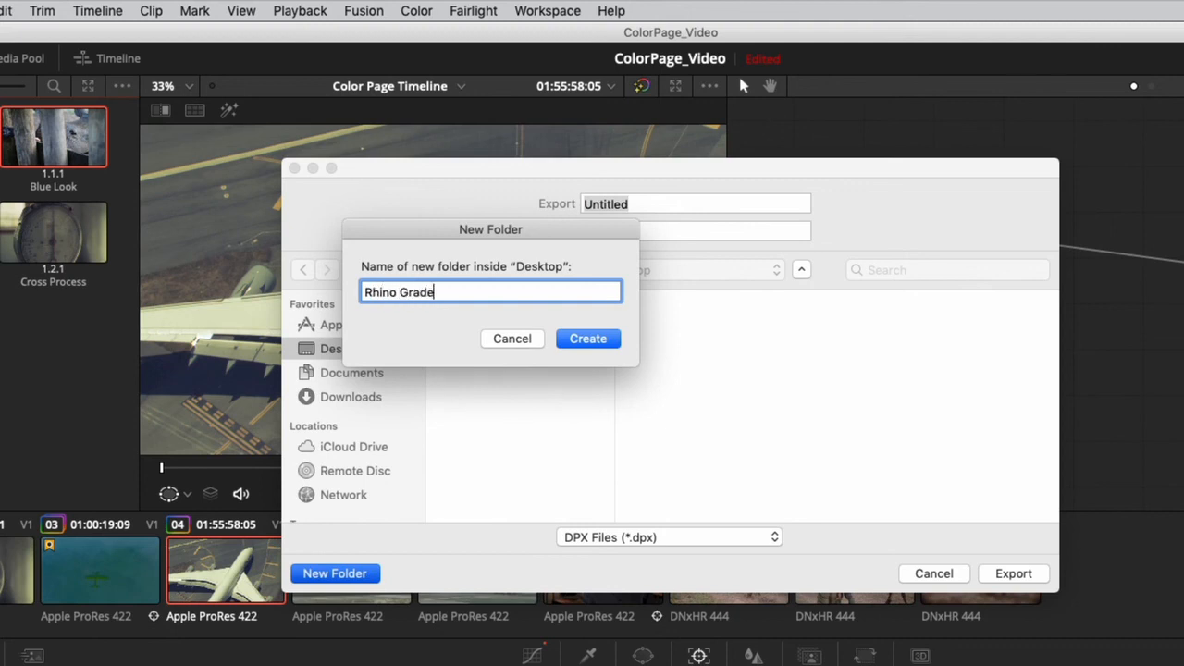
pyautogui.press('Return')
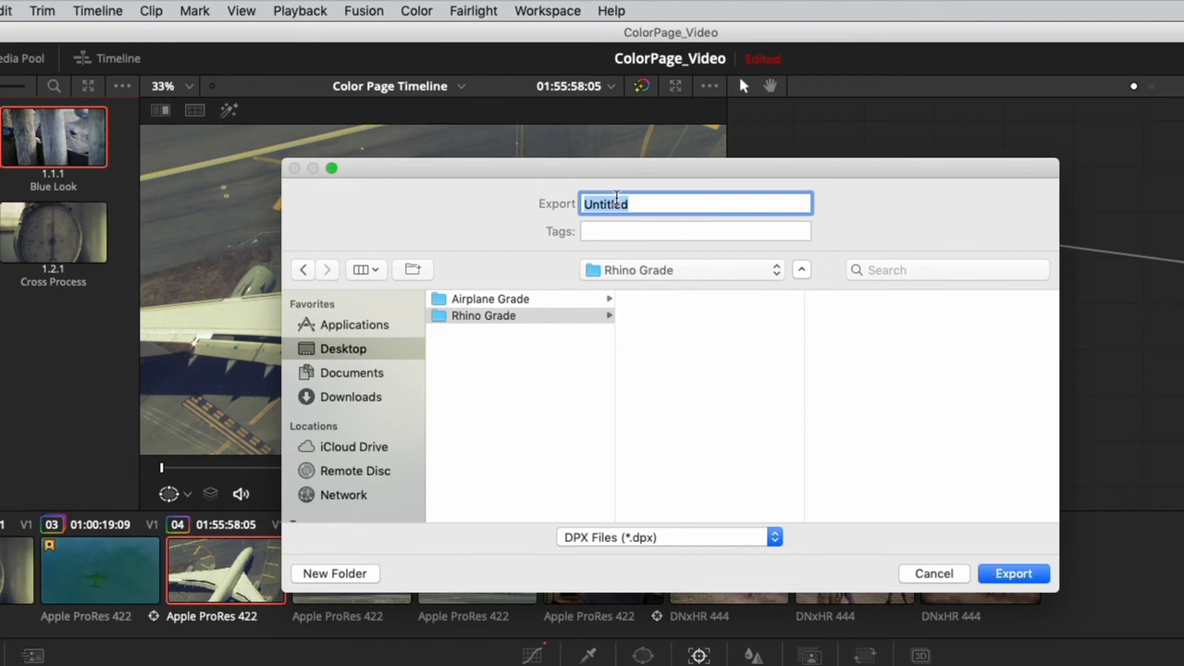
# Name the exported still Rhino and save it as a DPX file in the Rhino Grade folder
pyautogui.moveTo(637, 200); pyautogui.dragTo(588, 199)
pyautogui.write('Rhino')
pyautogui.click(1005, 575)
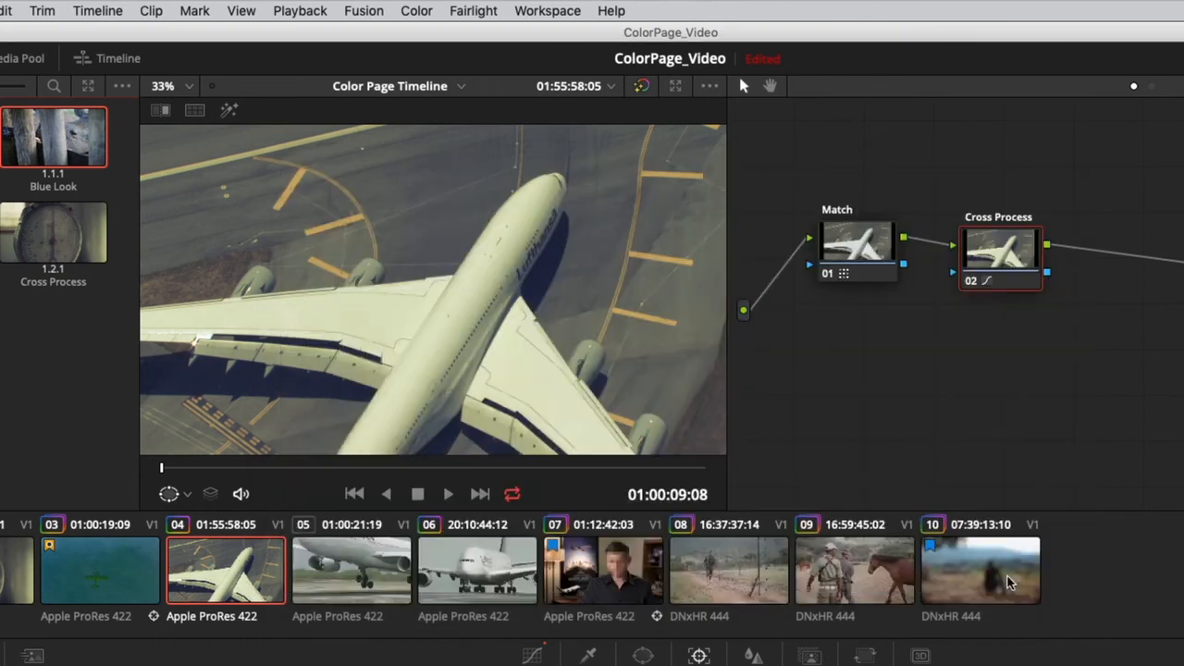